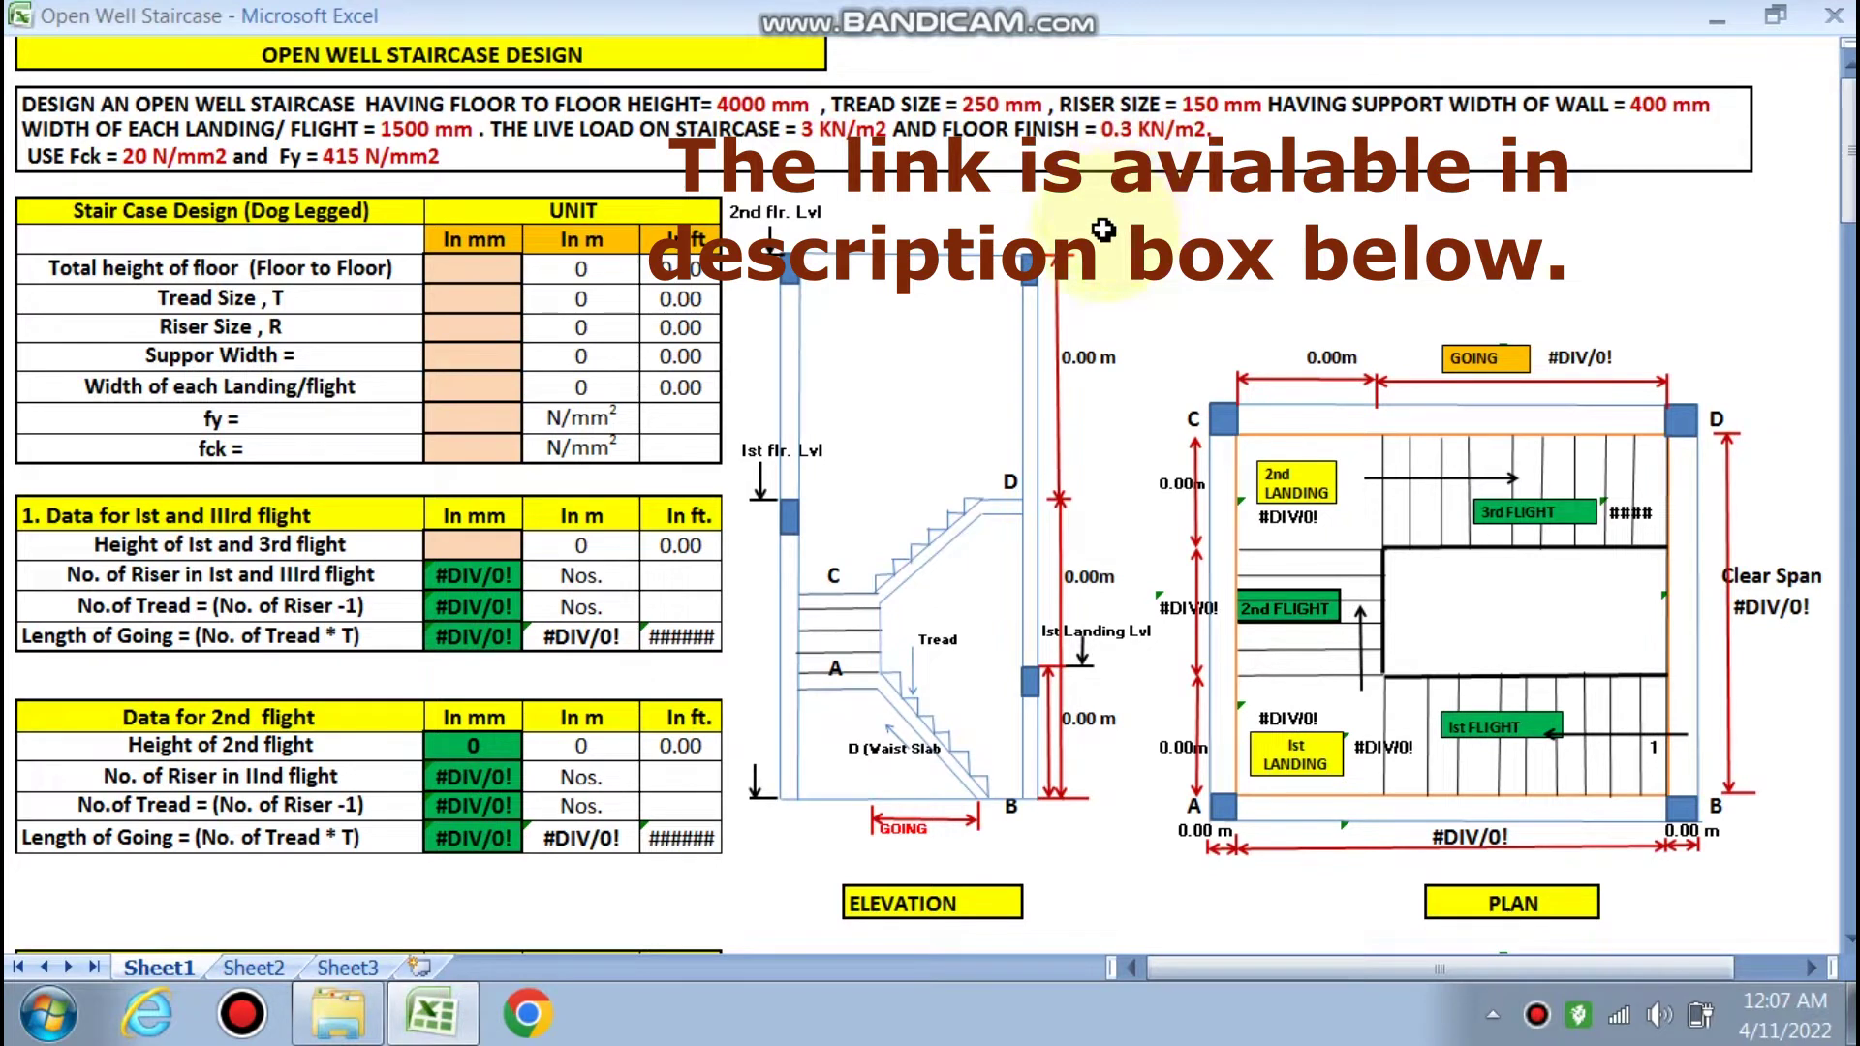
Enter the 4000 mm floor-to-floor height in the input table
scroll(880, 443, down, 1)
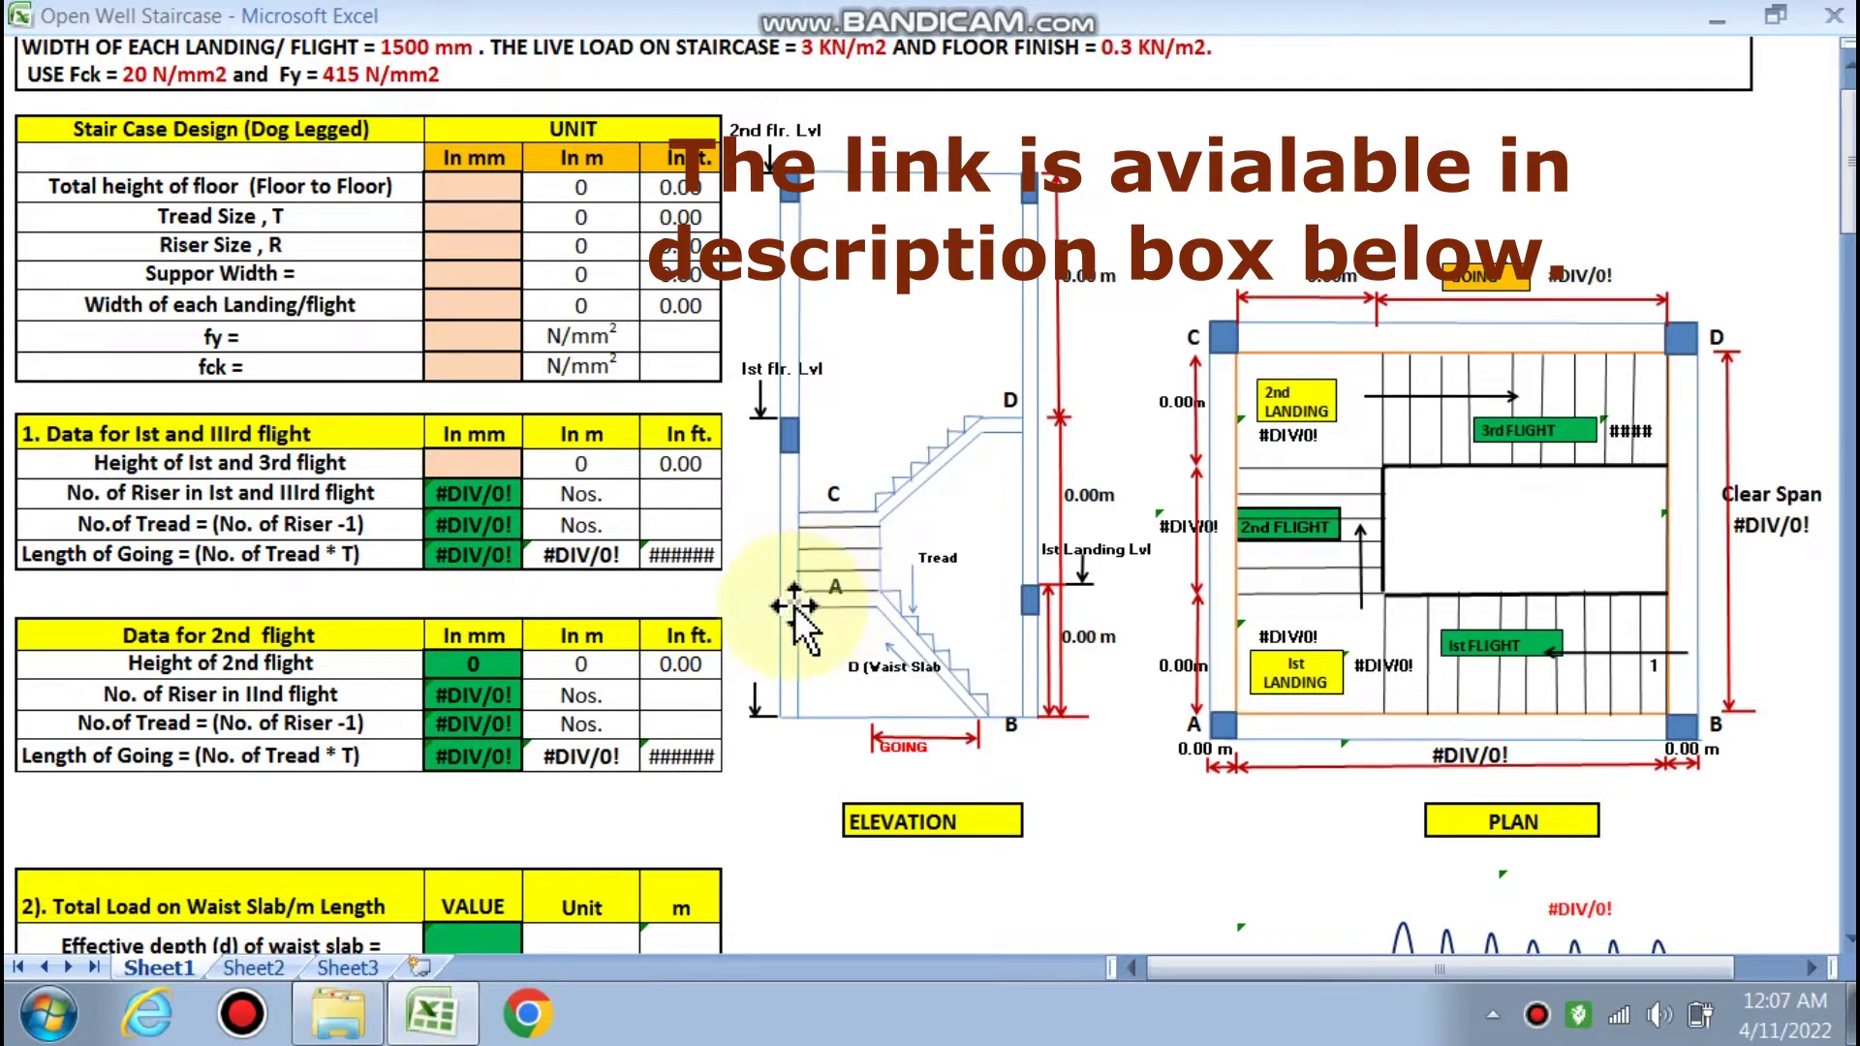
scroll(787, 608, down, 5)
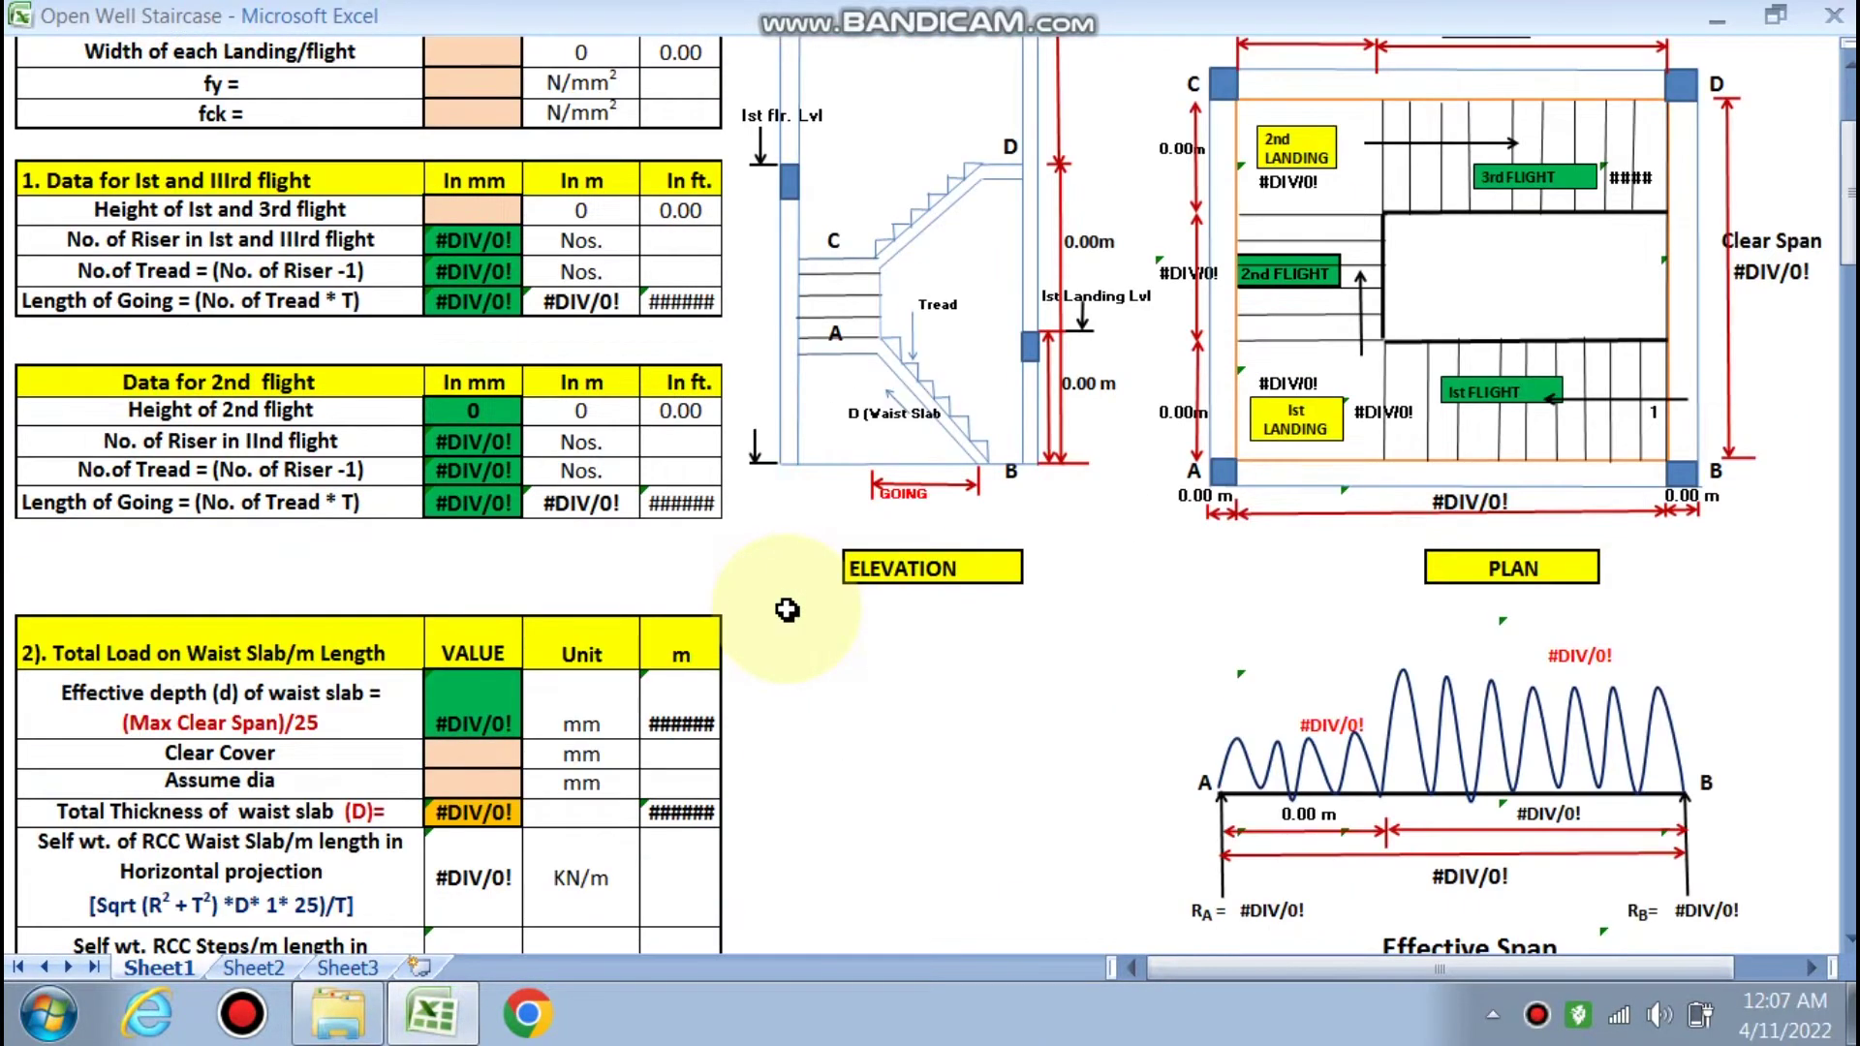
scroll(786, 608, down, 1)
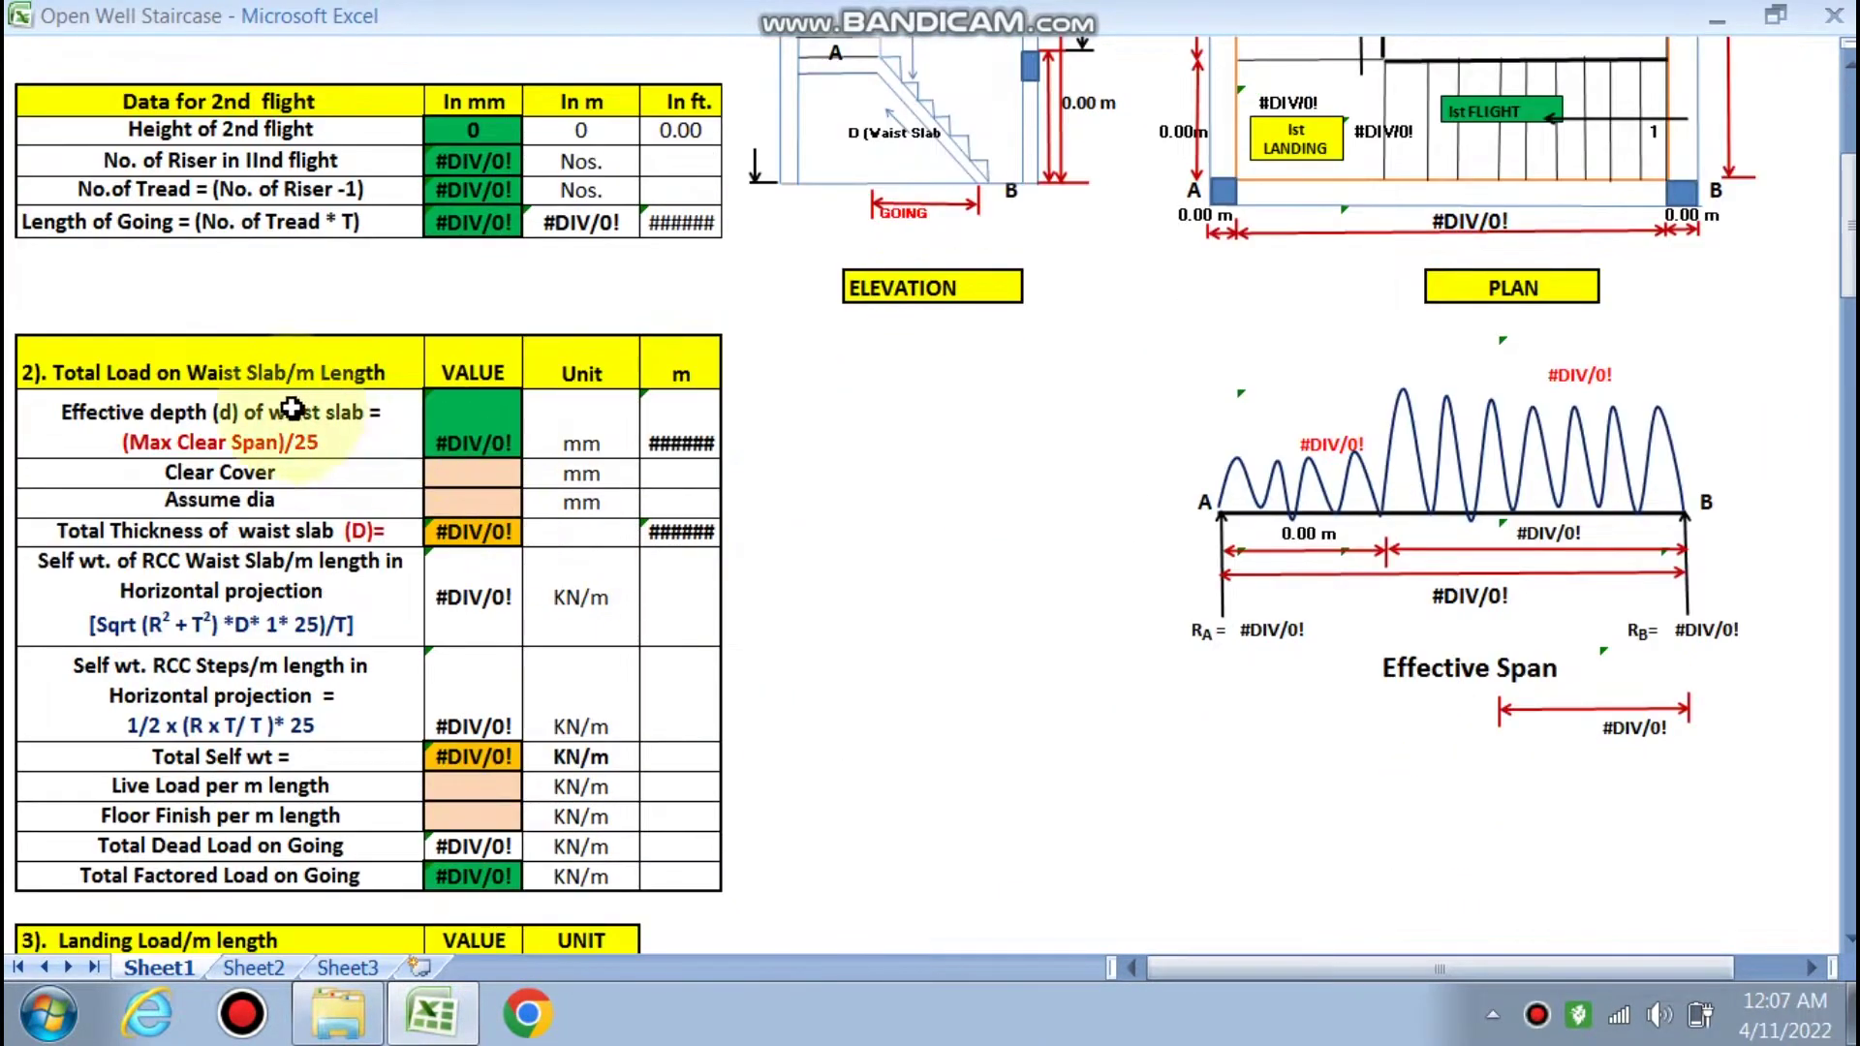
scroll(910, 583, up, 2)
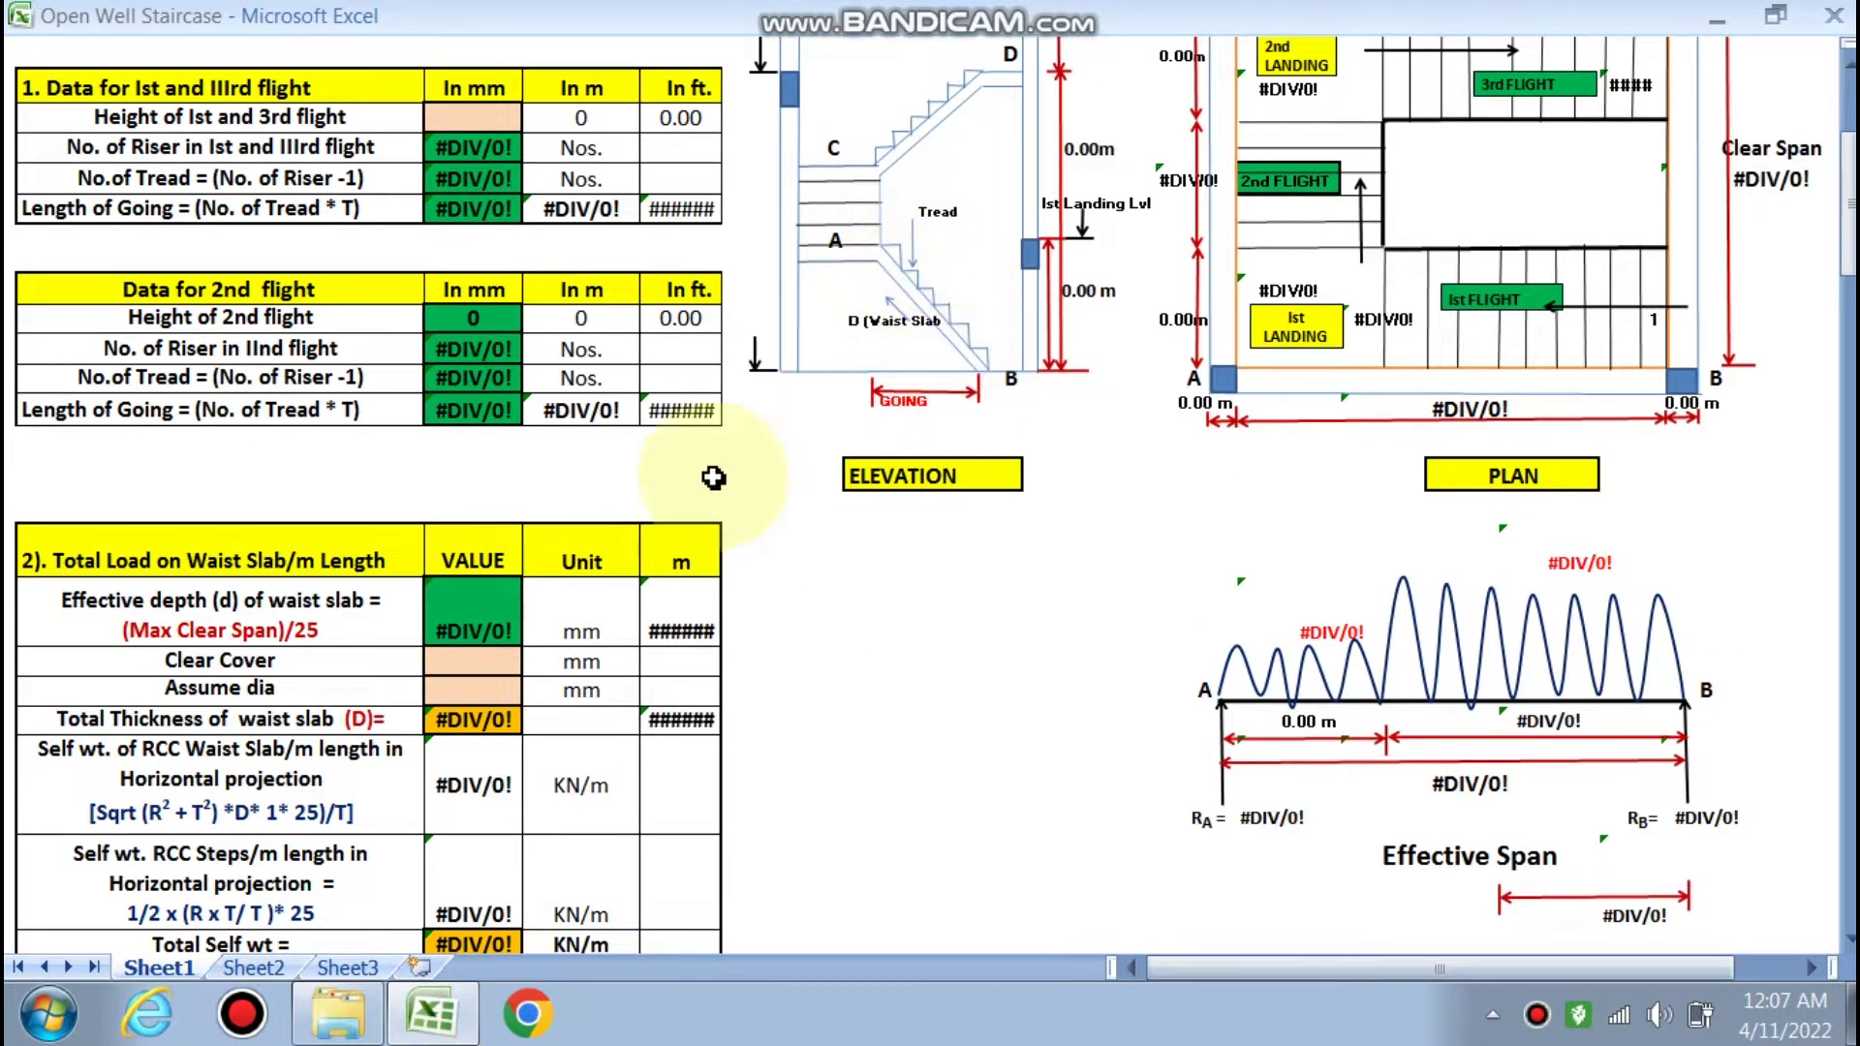
scroll(689, 507, down, 5)
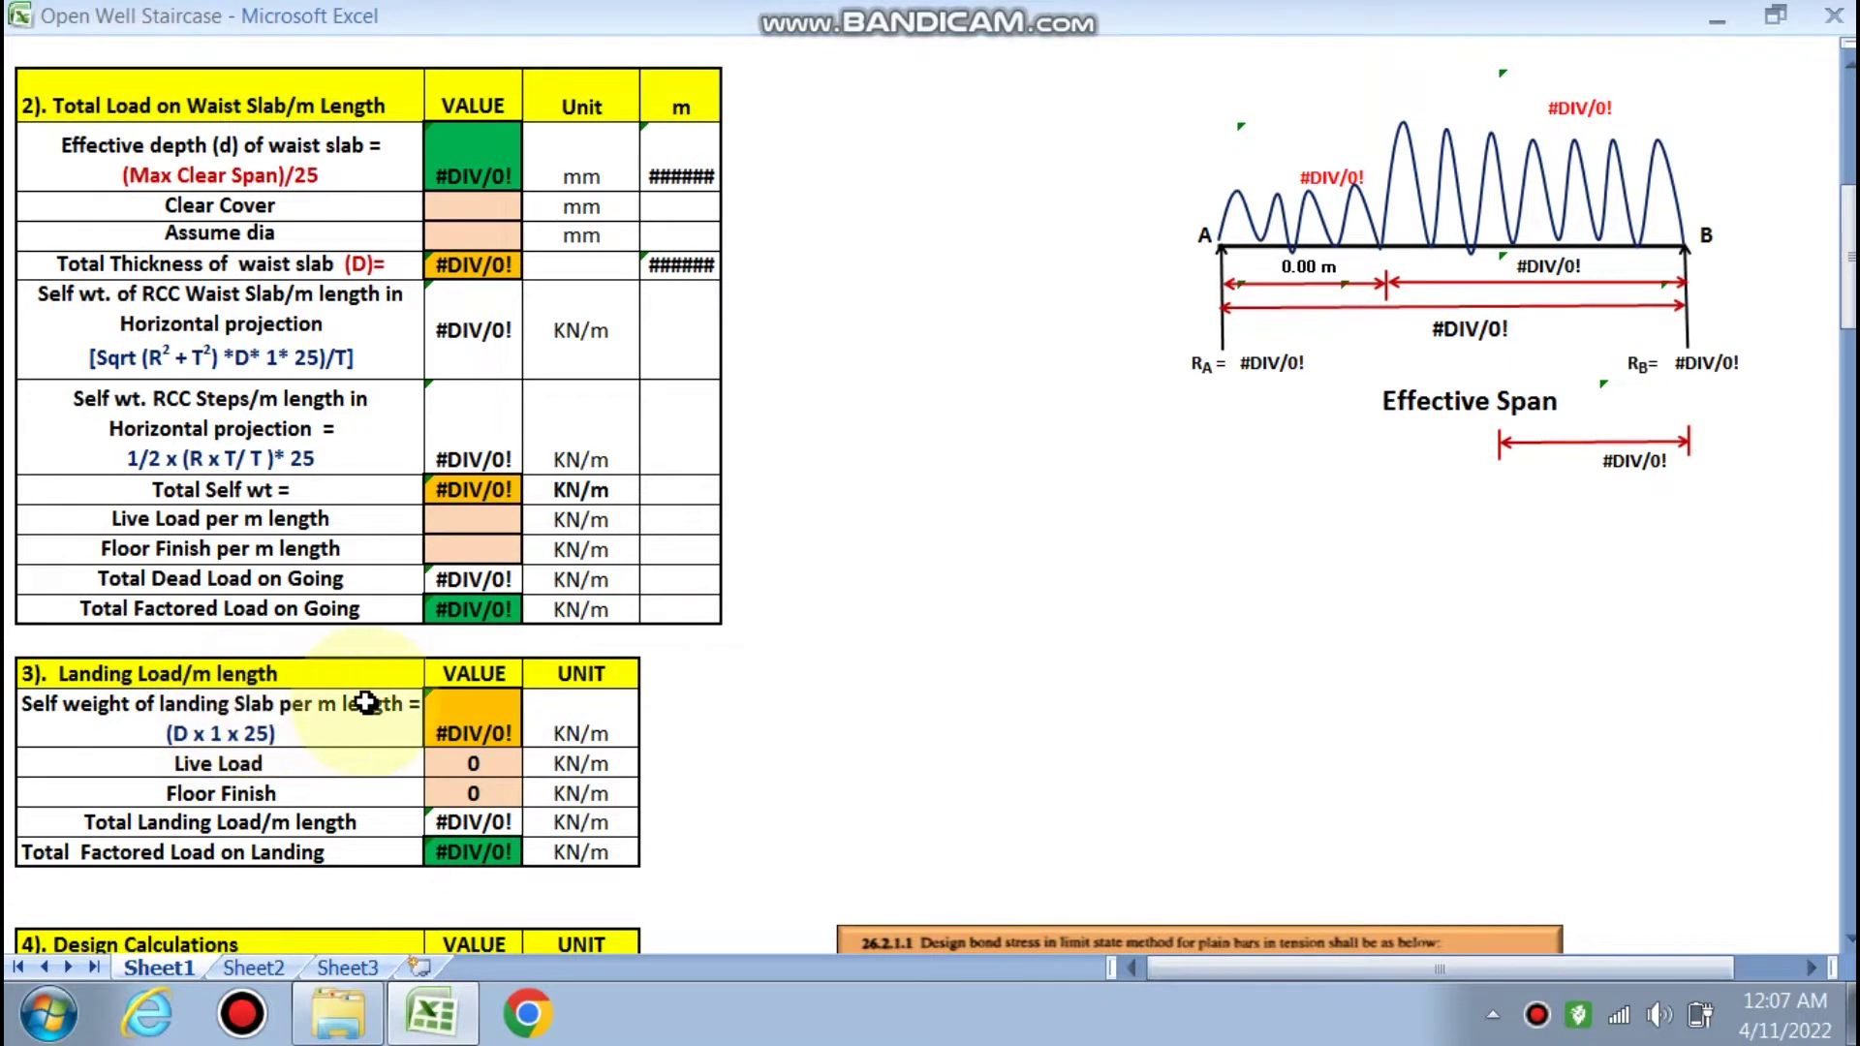
scroll(427, 712, down, 5)
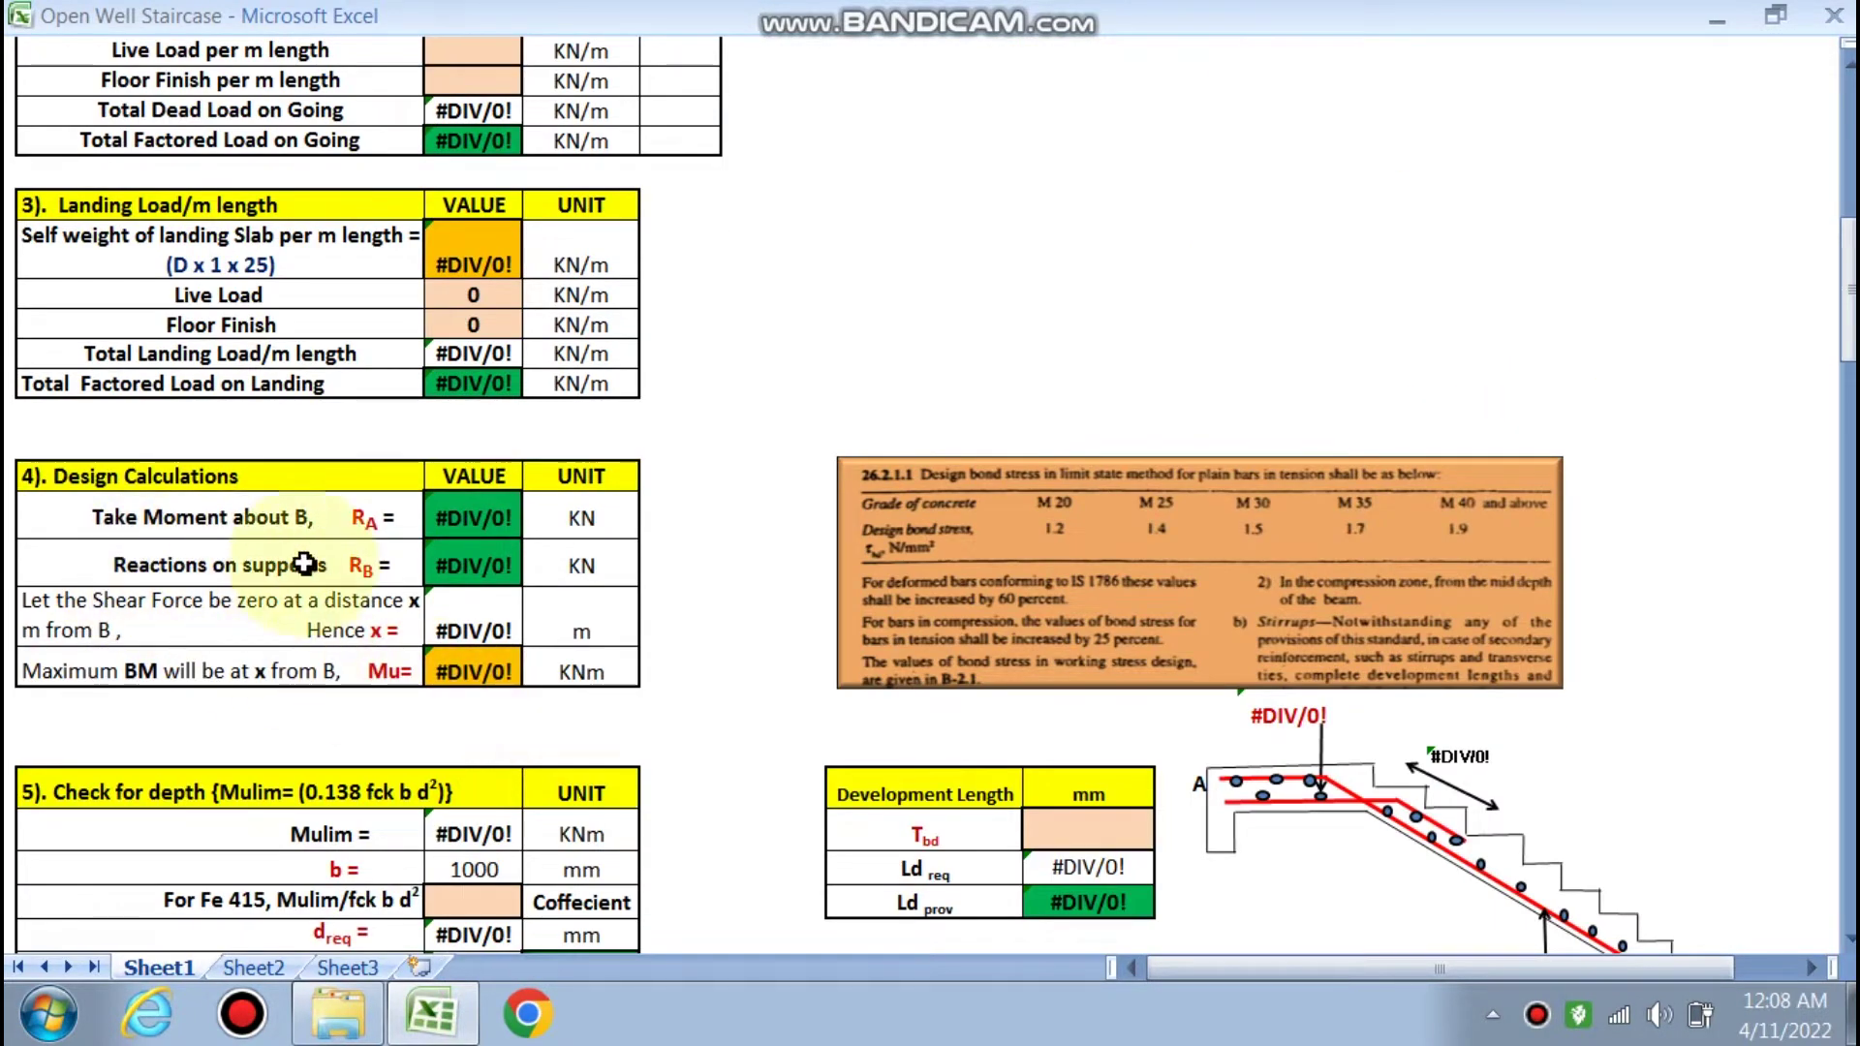
scroll(997, 685, up, 9)
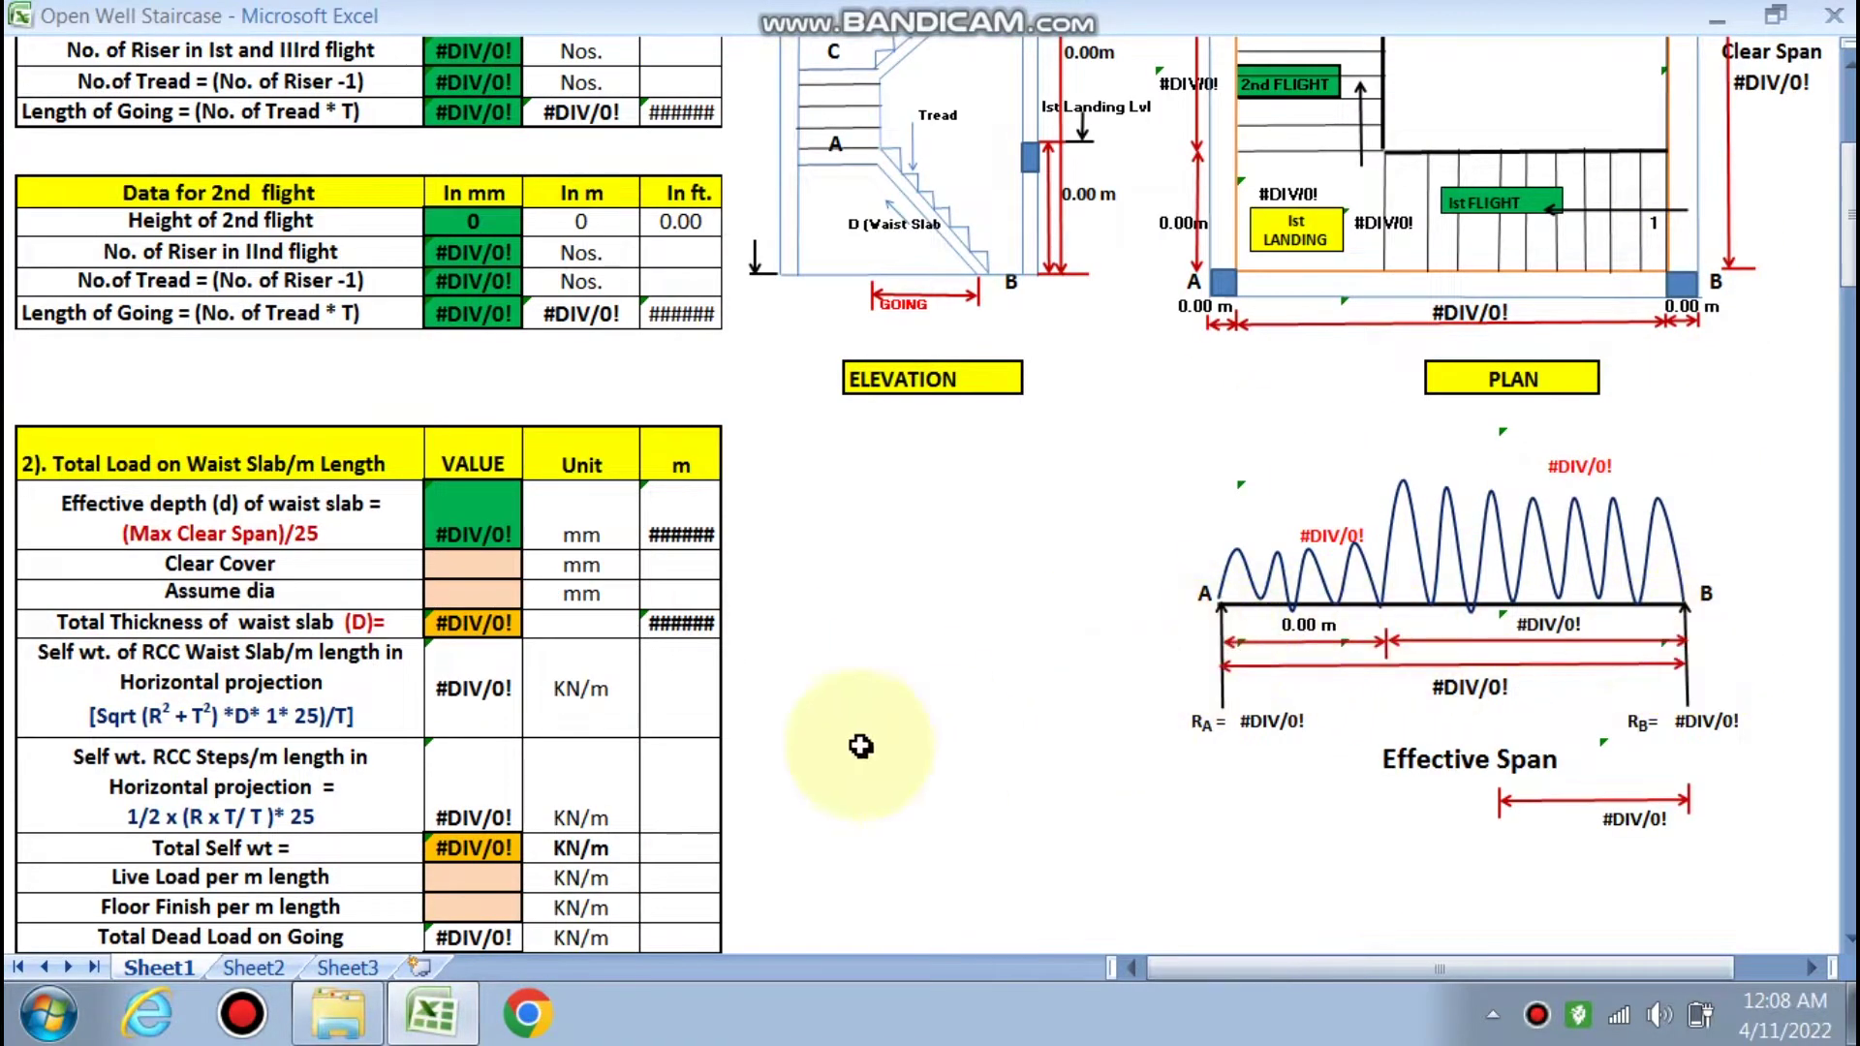
scroll(706, 714, down, 6)
scroll(310, 769, down, 3)
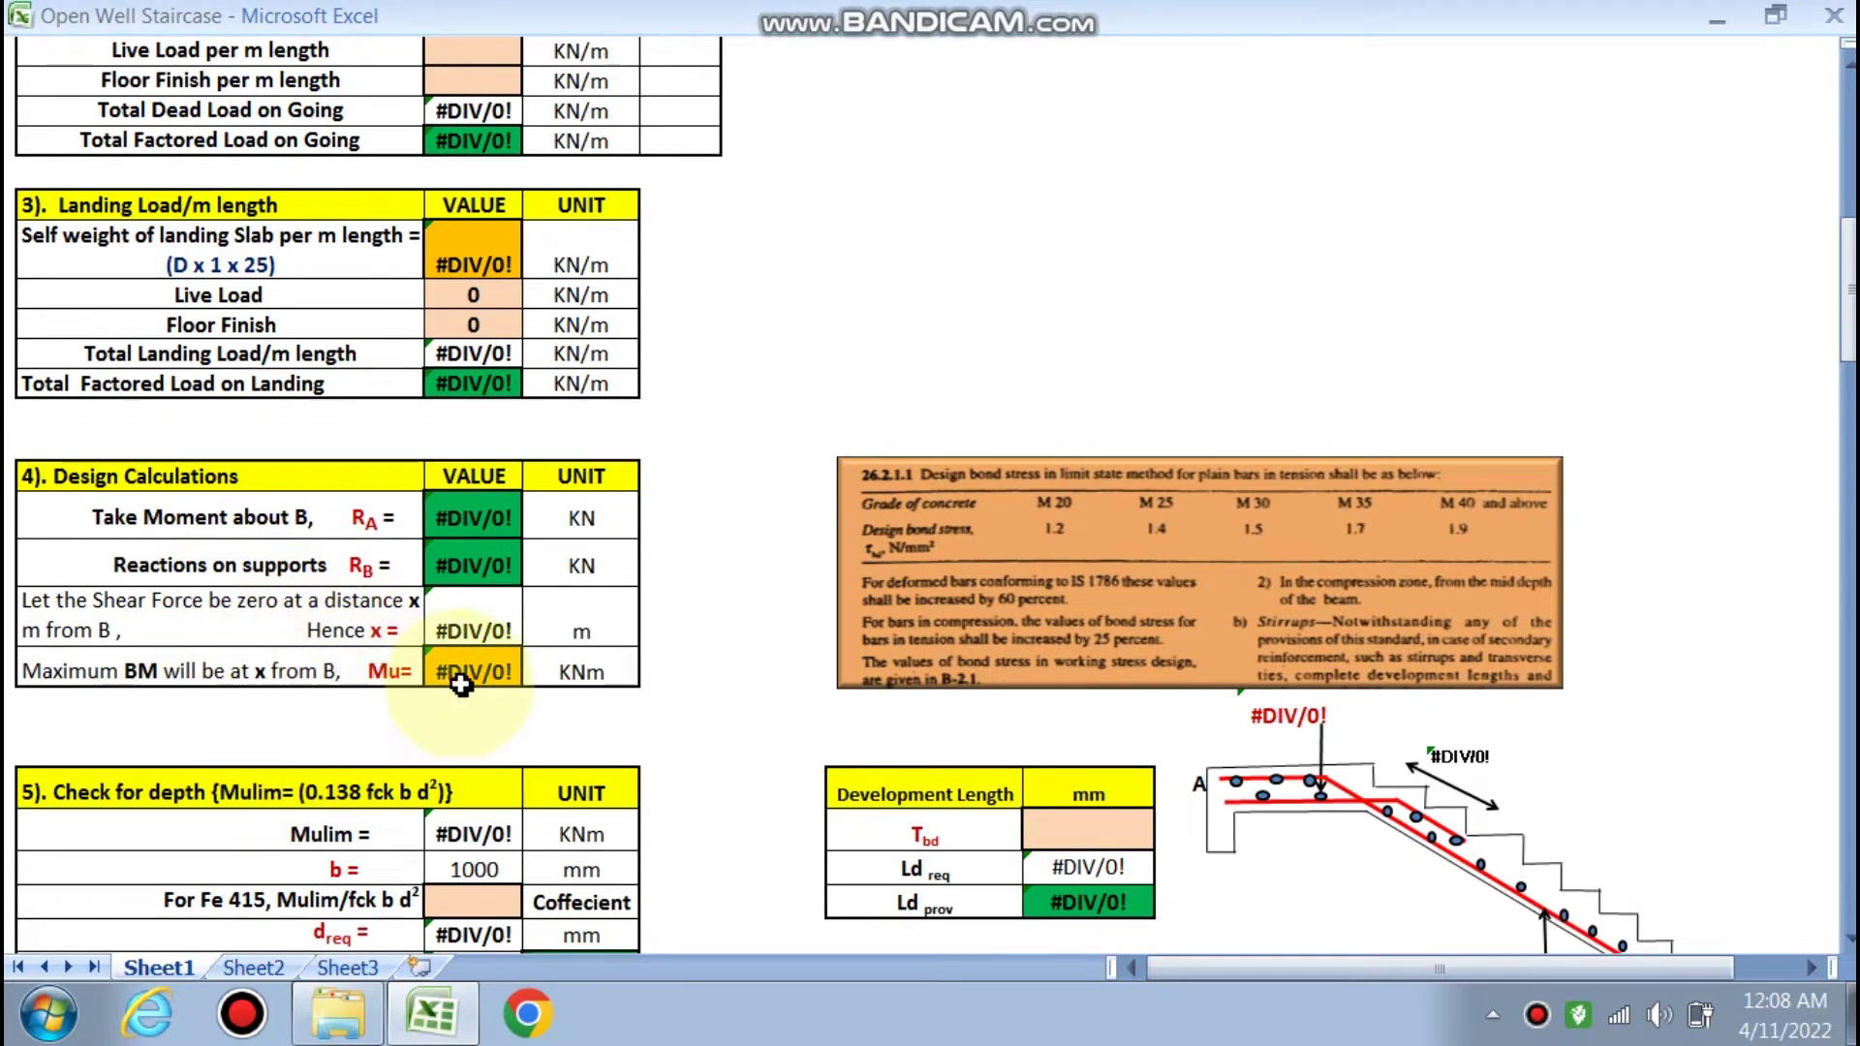
scroll(459, 685, down, 3)
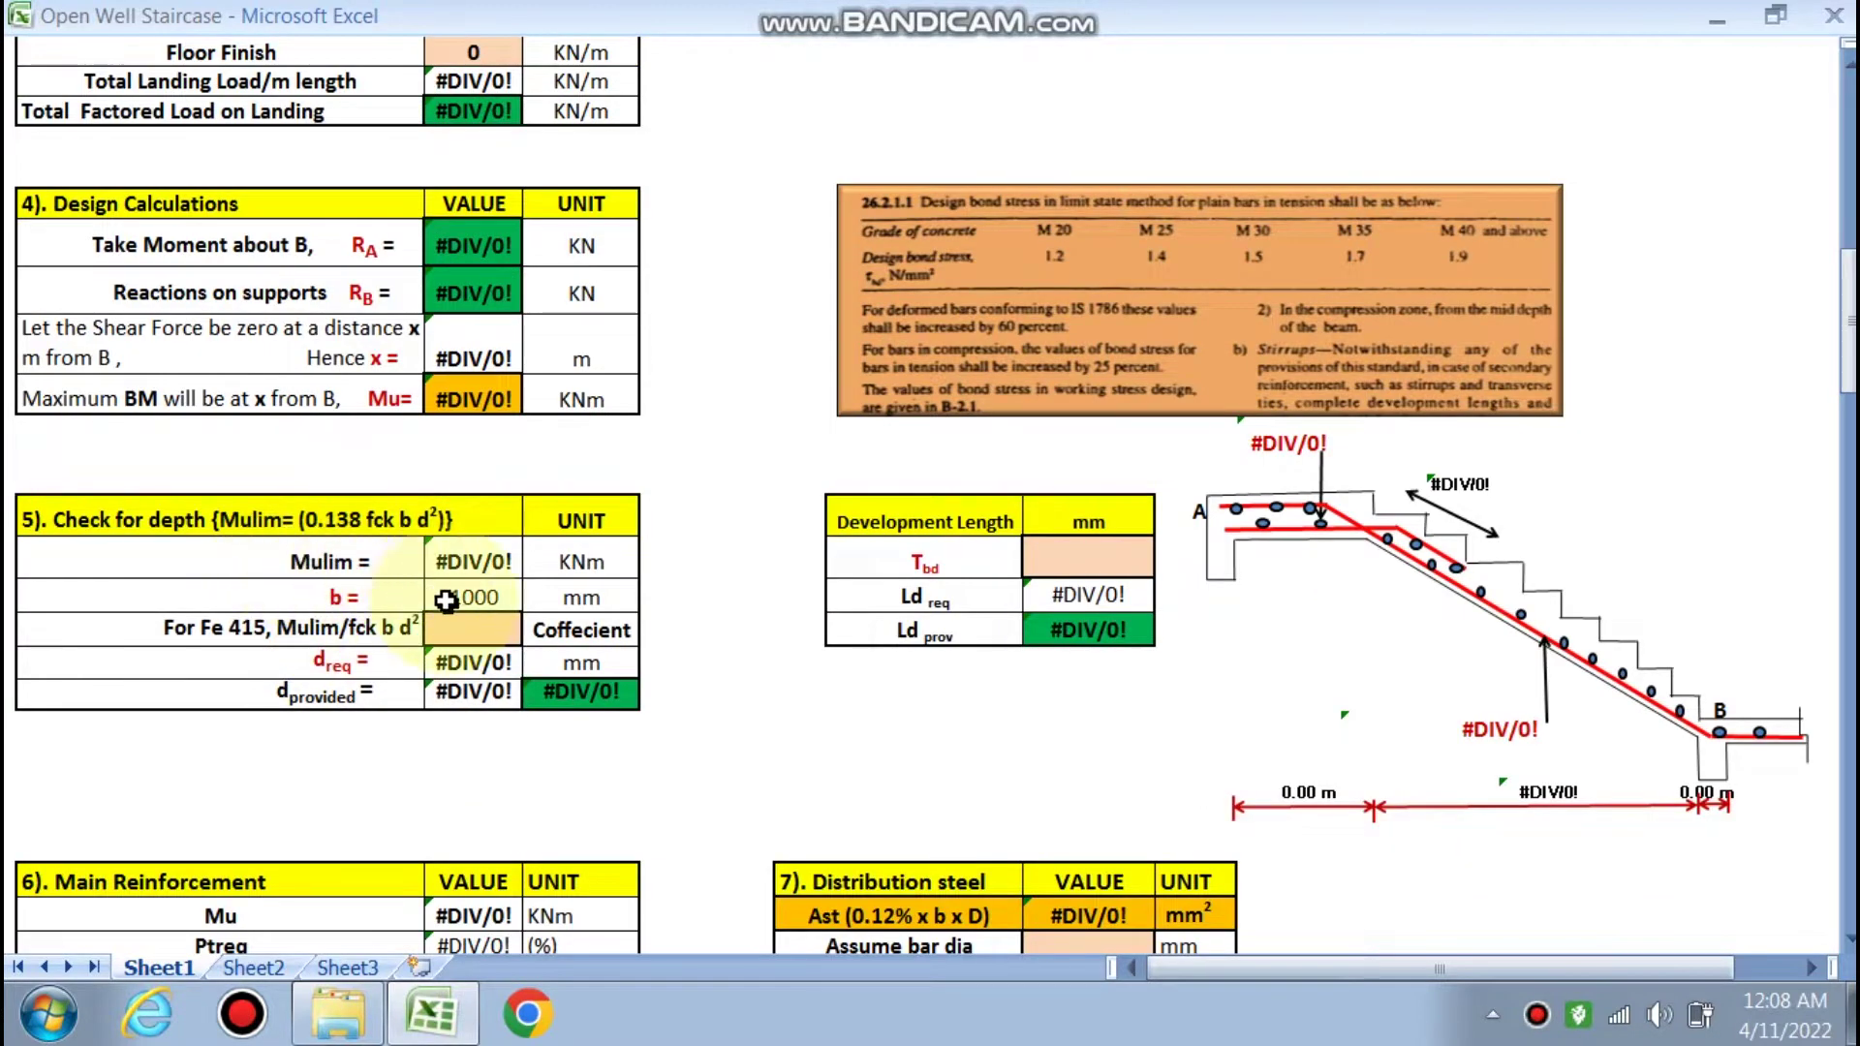
scroll(446, 600, down, 4)
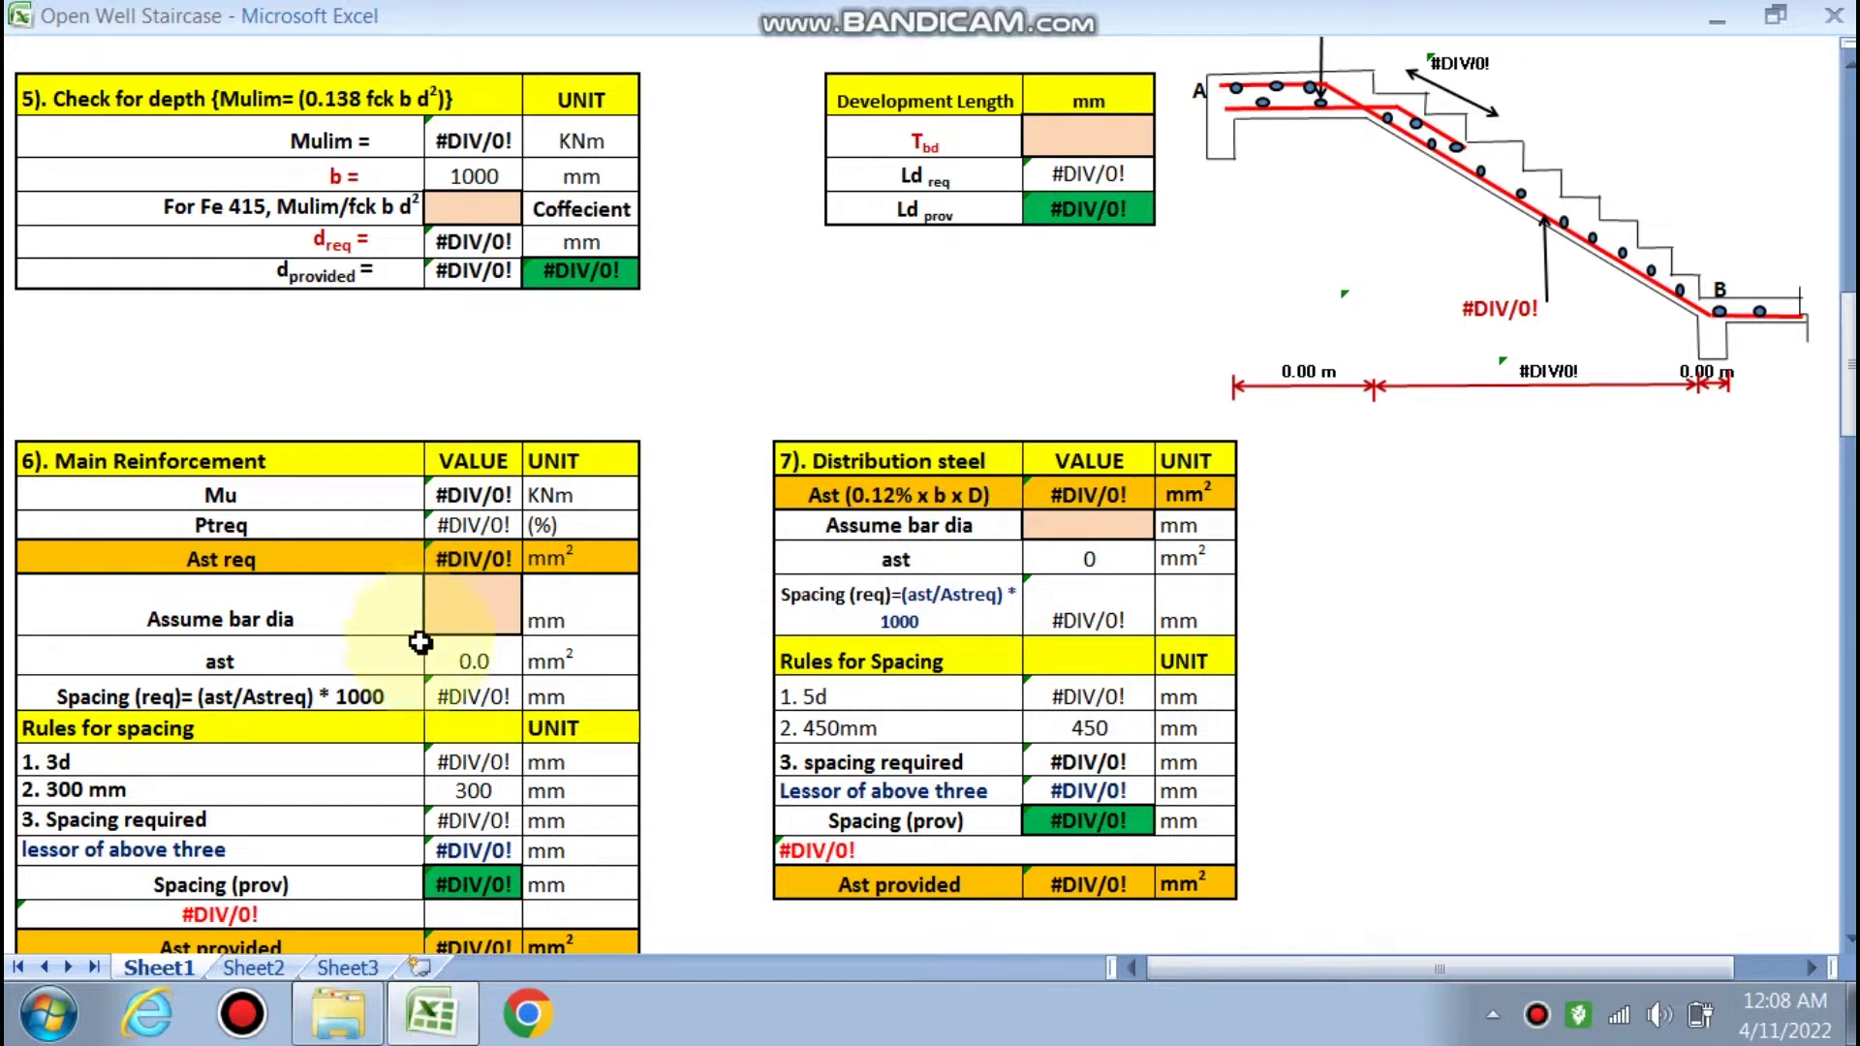
scroll(436, 750, down, 8)
scroll(212, 579, down, 2)
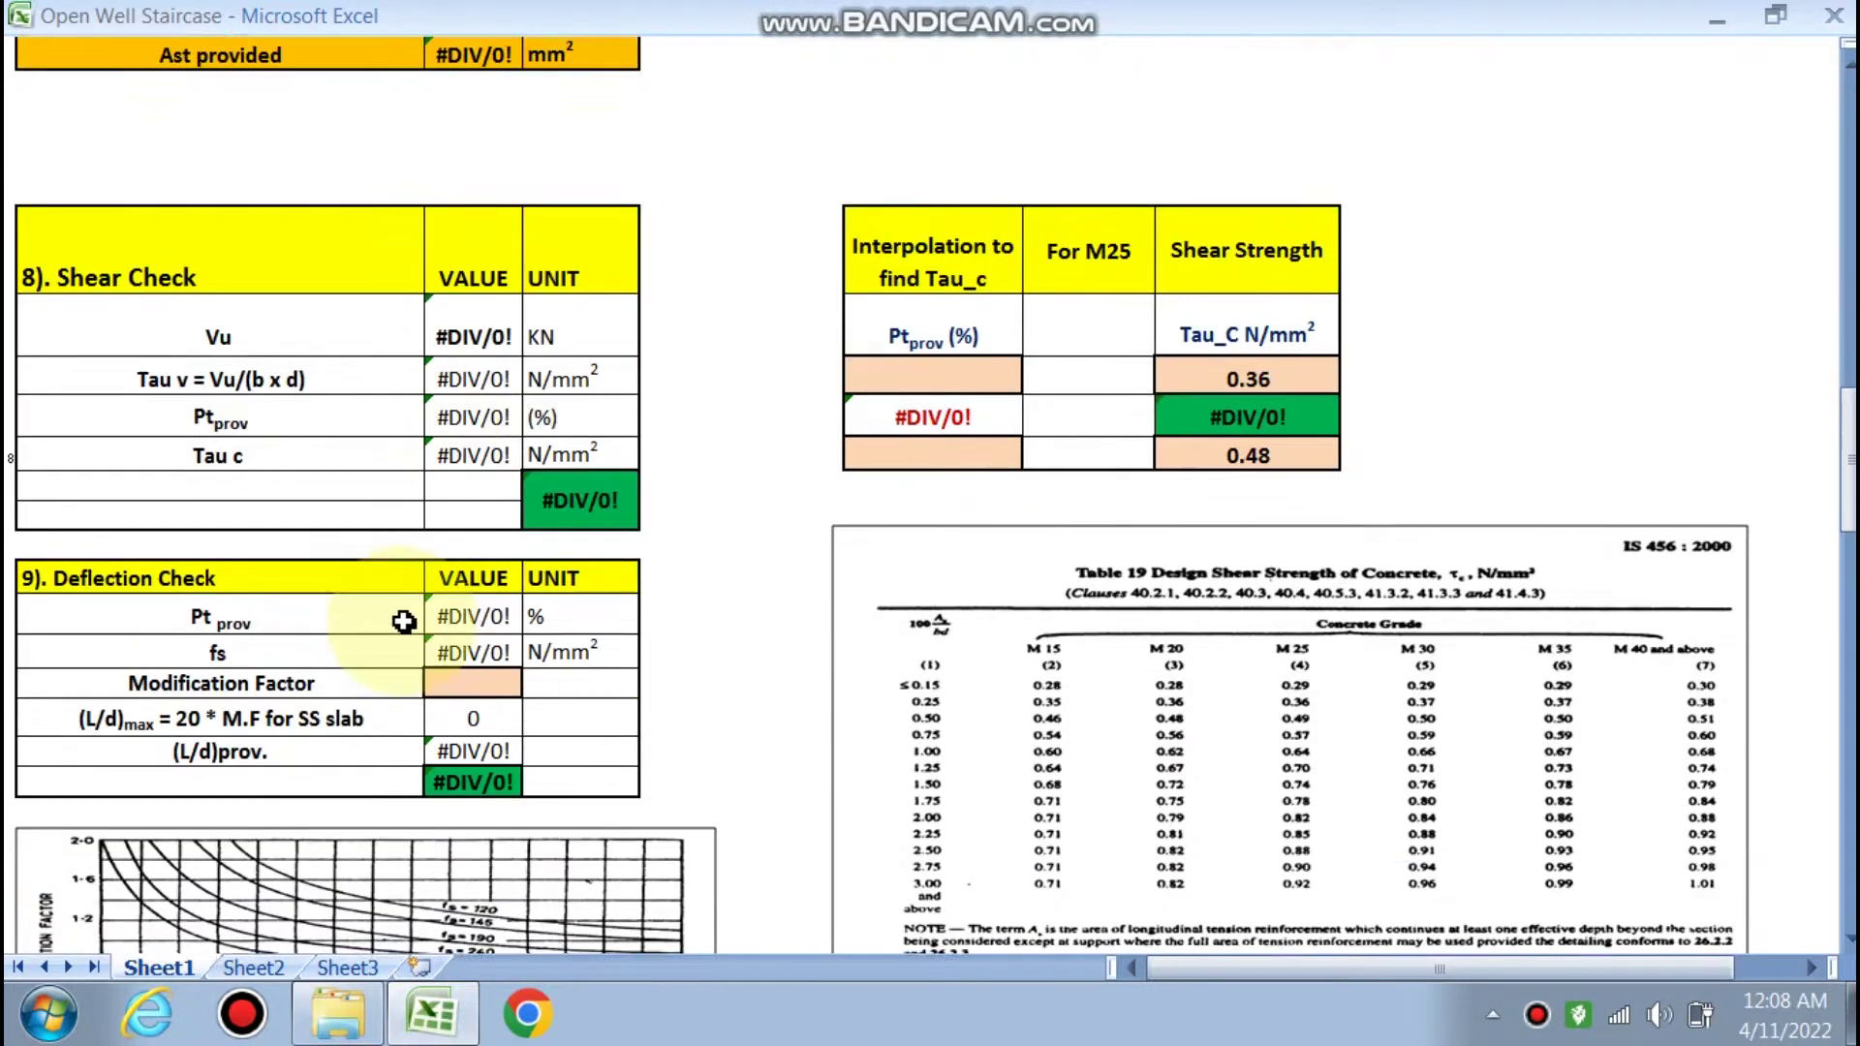
scroll(1399, 691, down, 7)
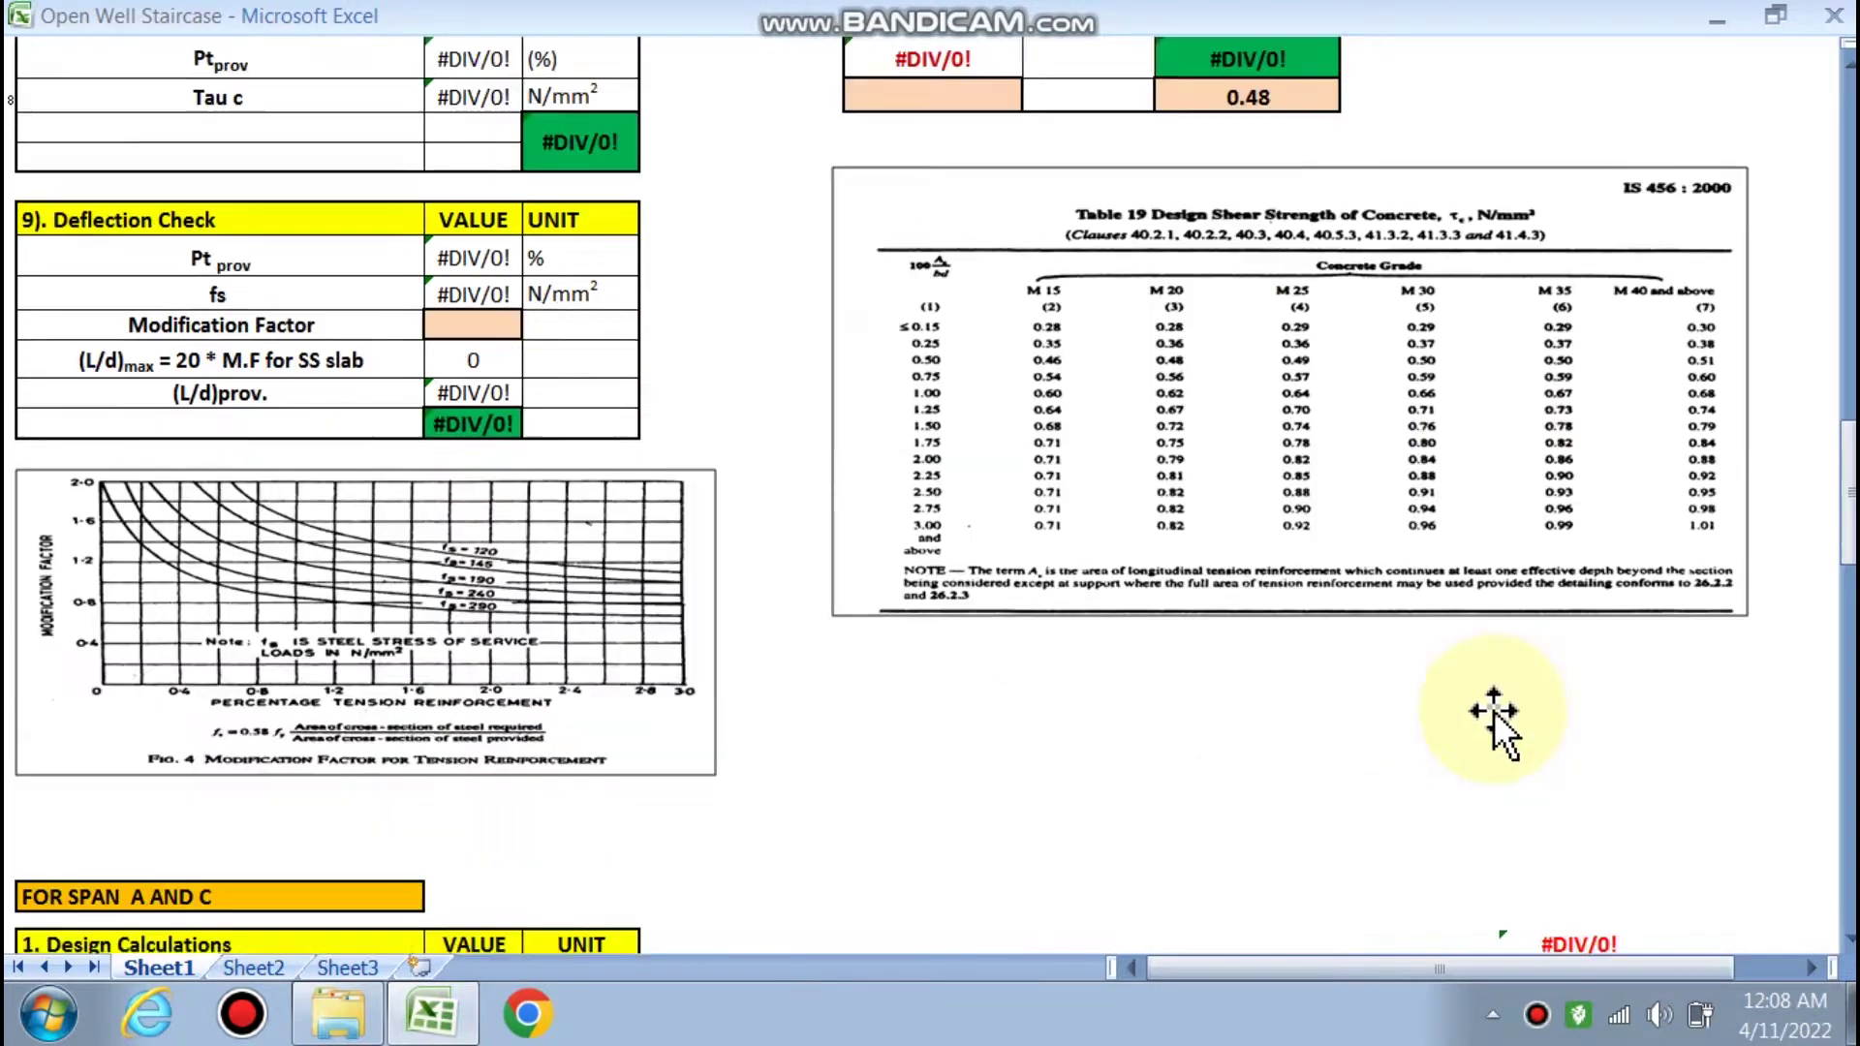
mouse_move(1848, 523)
mouse_down()
mouse_move(1848, 560)
mouse_move(1848, 544)
mouse_up()
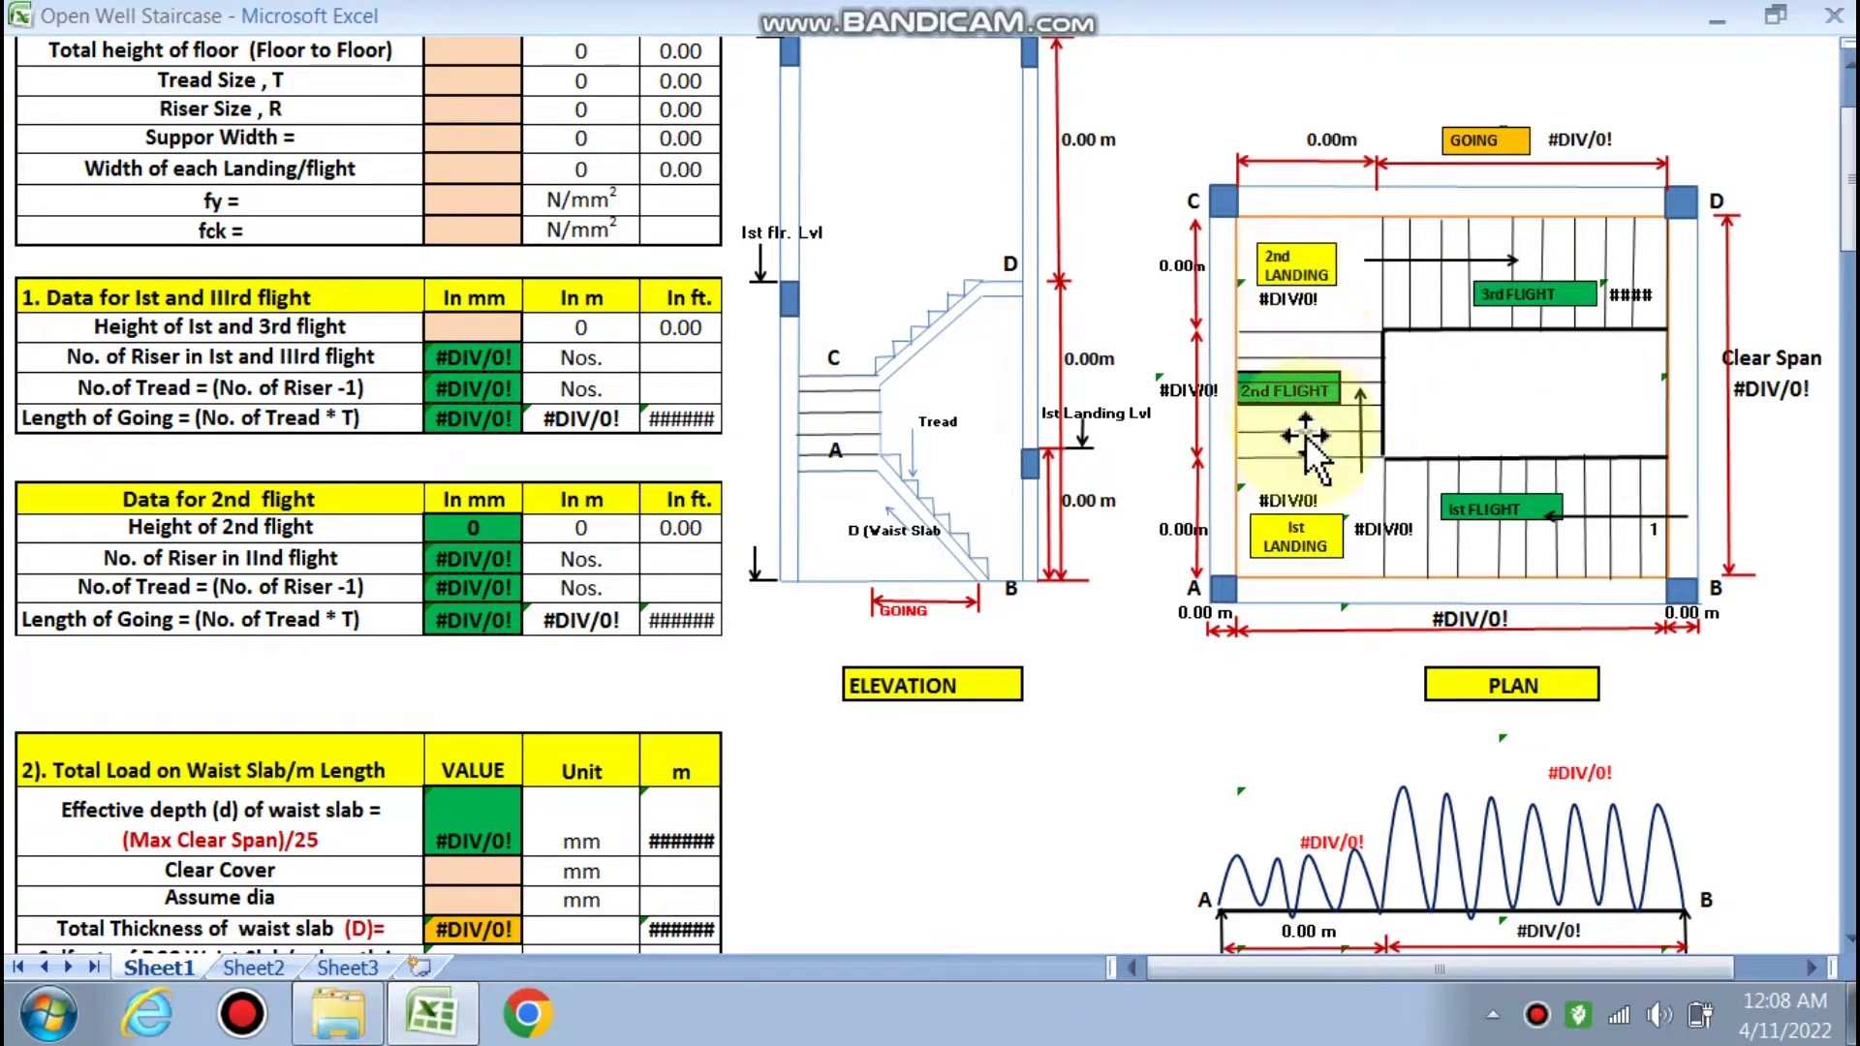
scroll(1279, 930, up, 3)
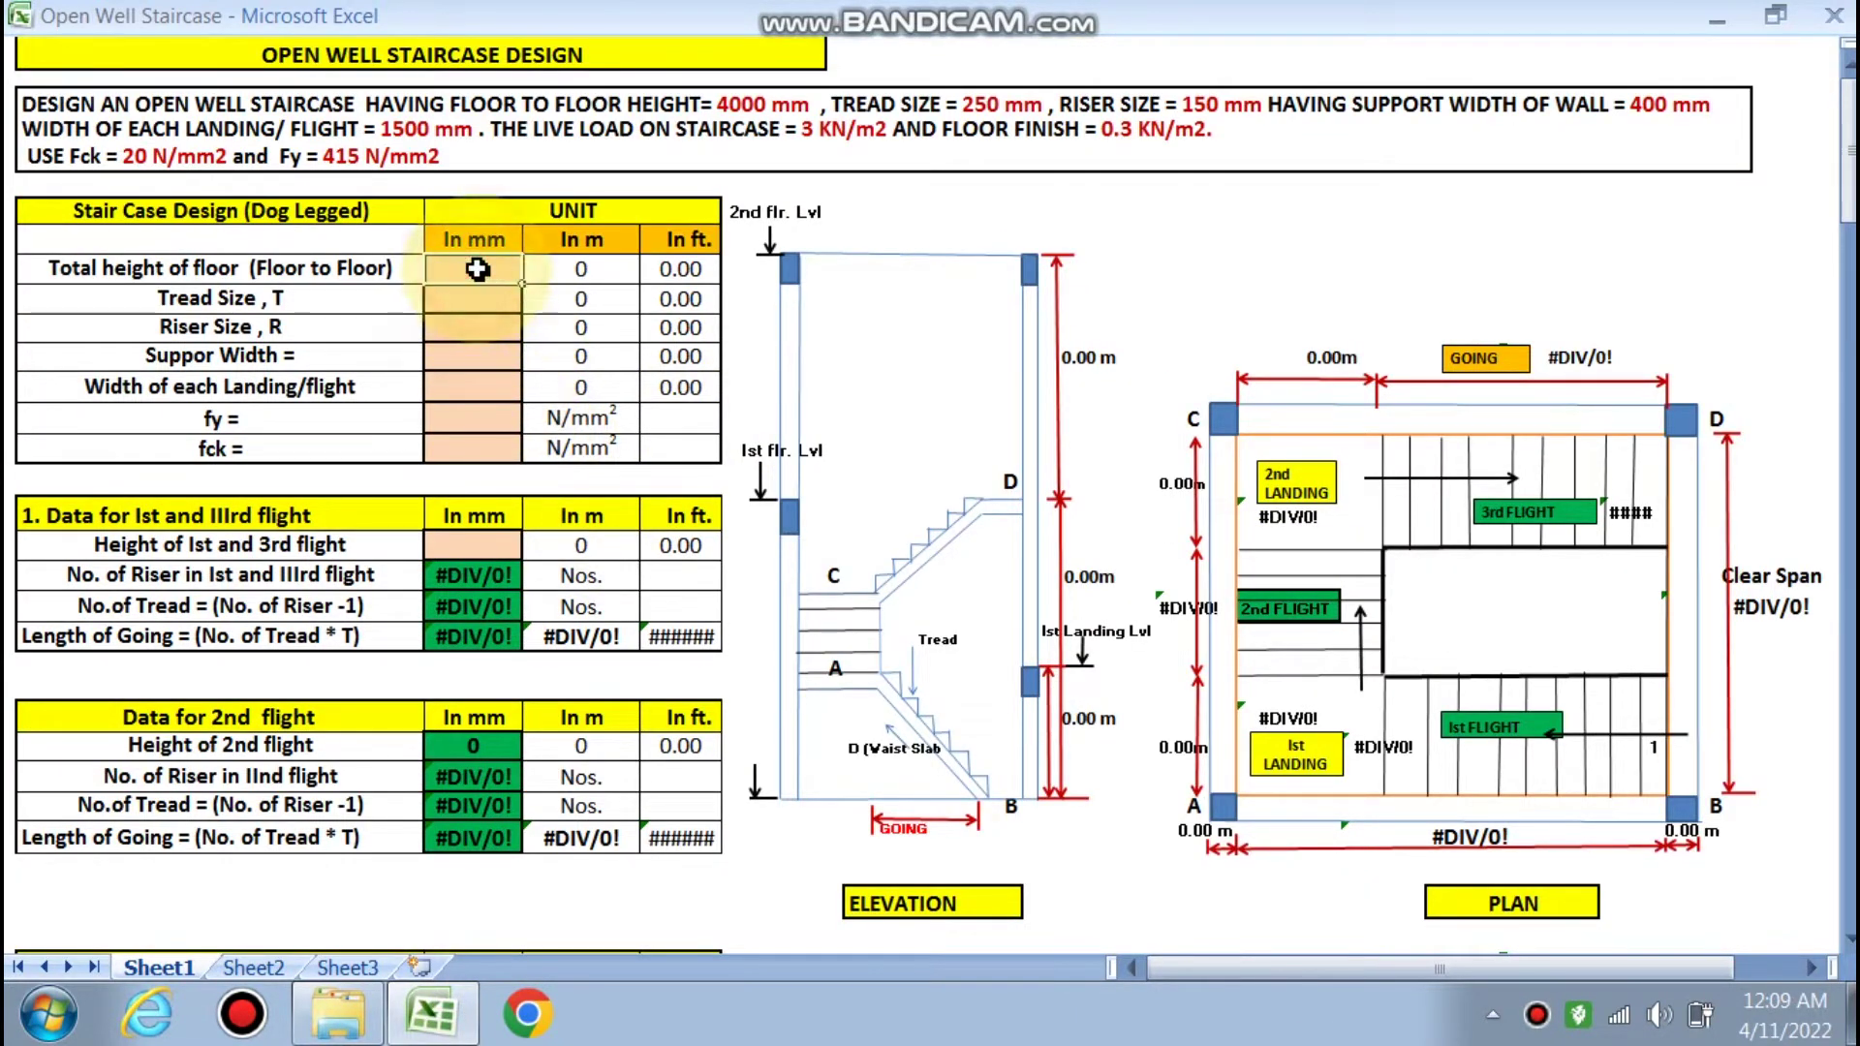
text(4000)
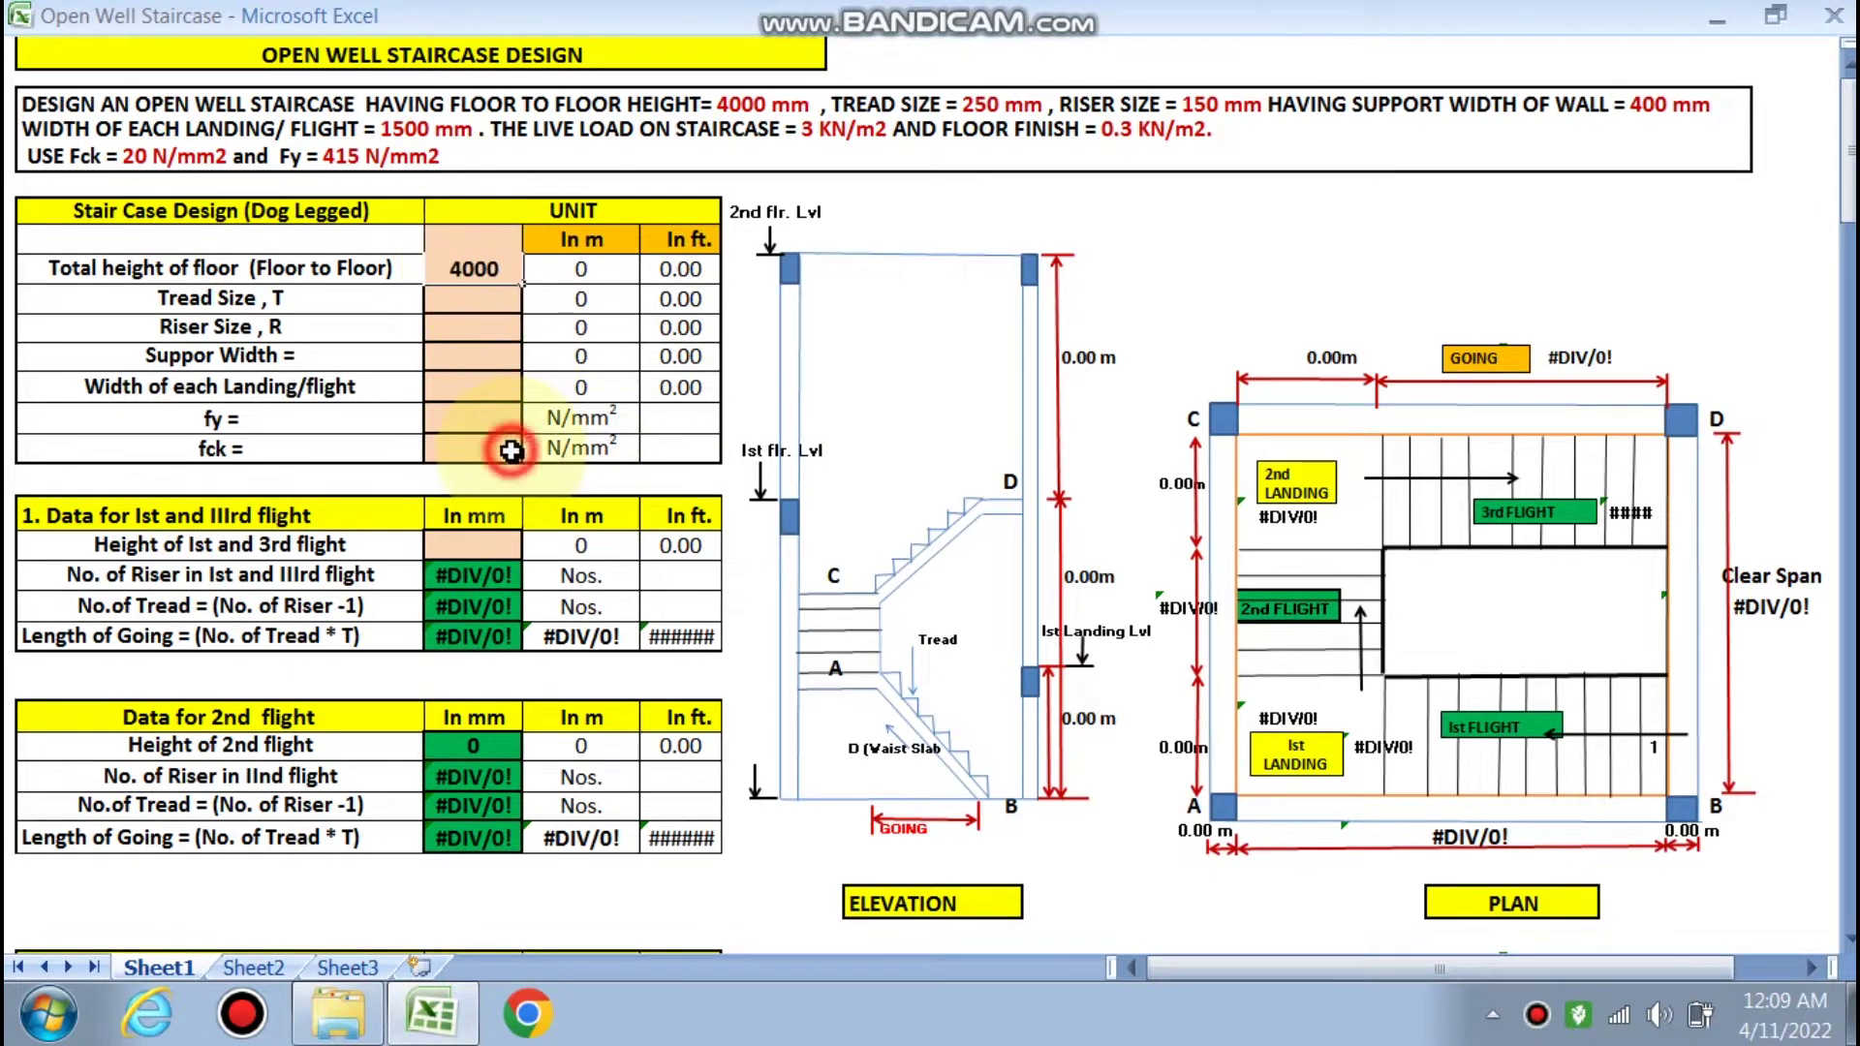
click(507, 352)
Enter tread 250, riser 150, support width 400 and landing width 1500 mm
click(469, 296)
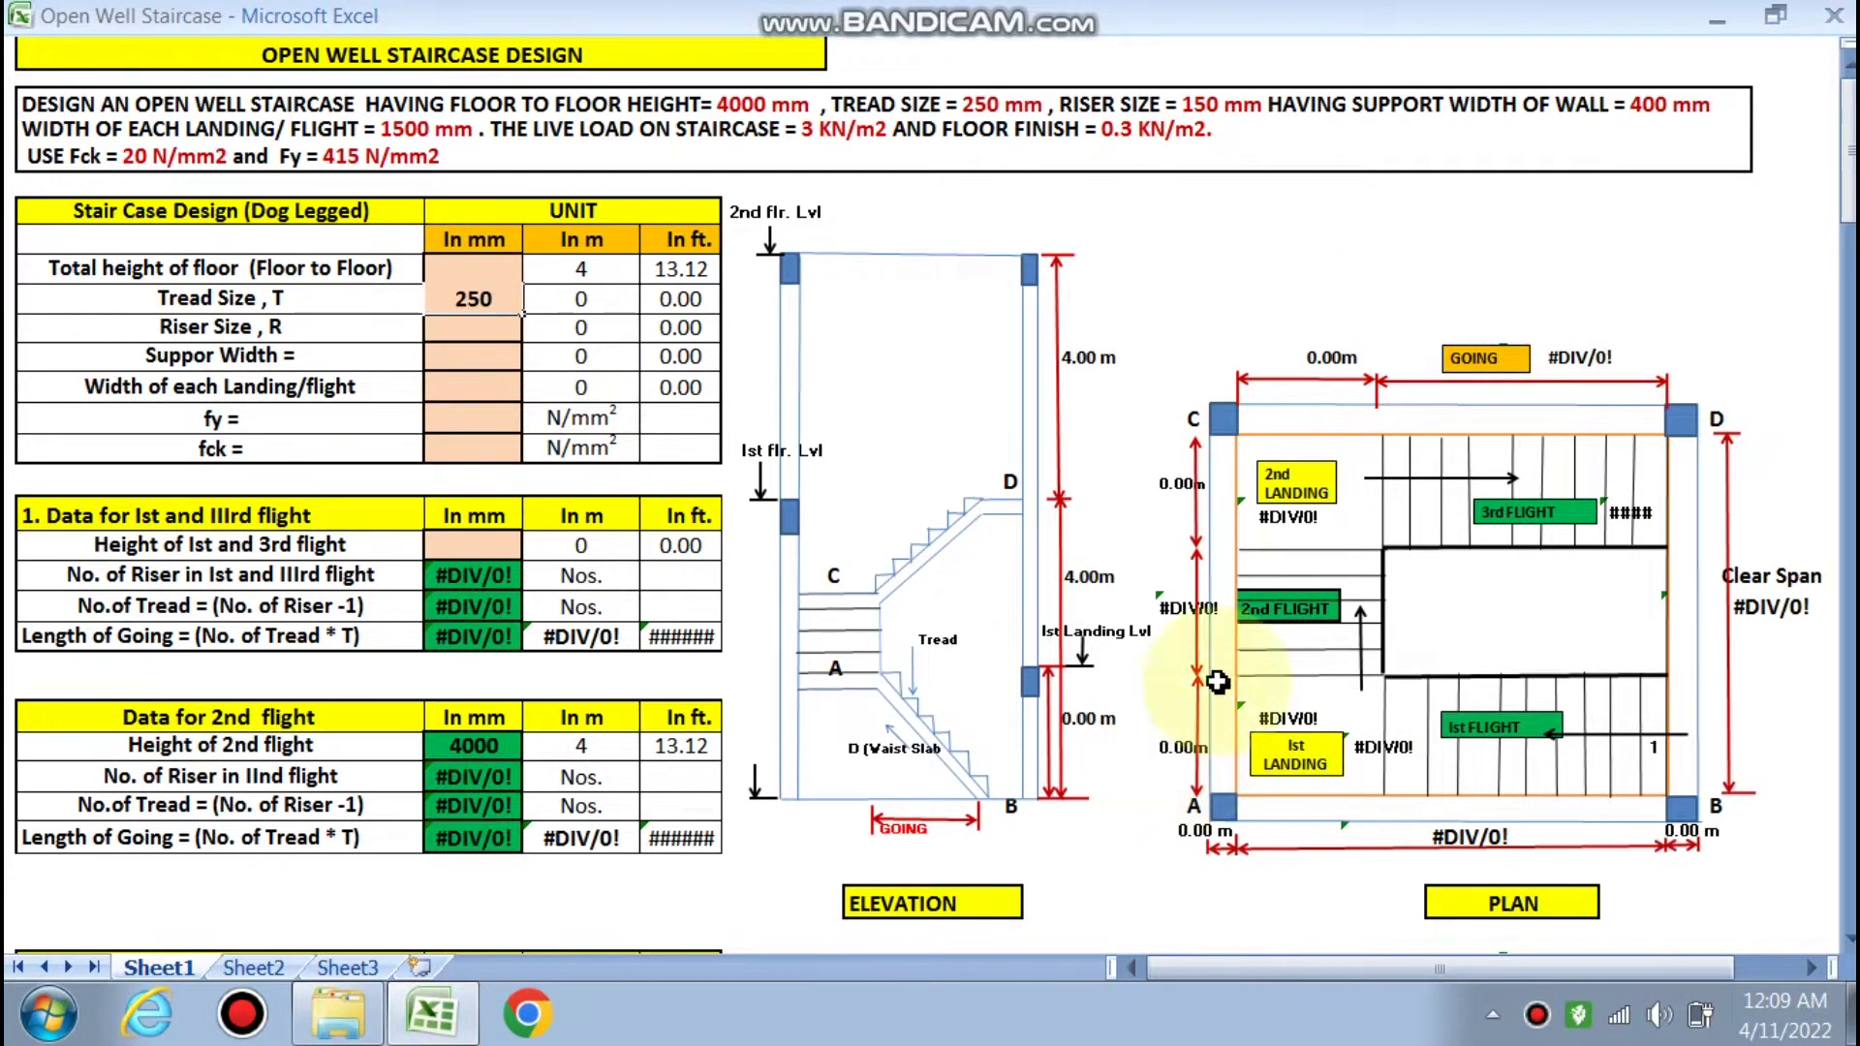
click(612, 513)
click(475, 330)
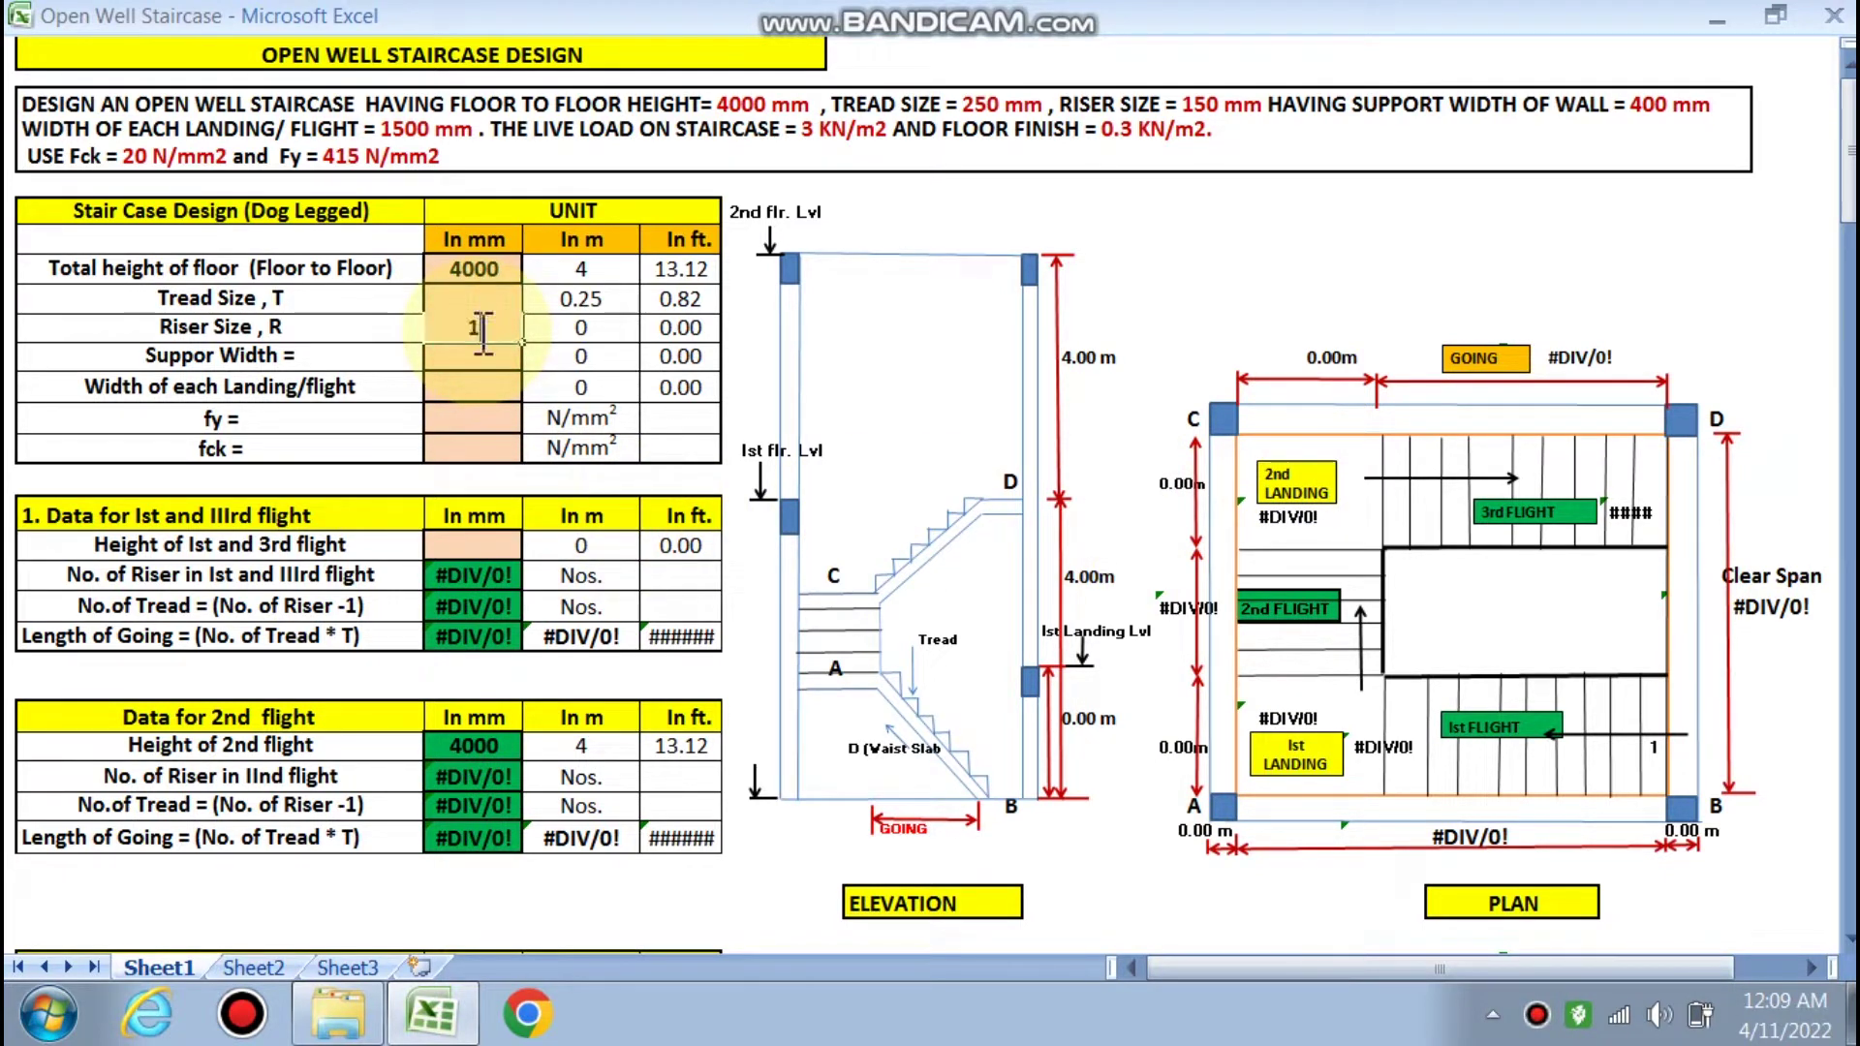
text(150)
click(473, 357)
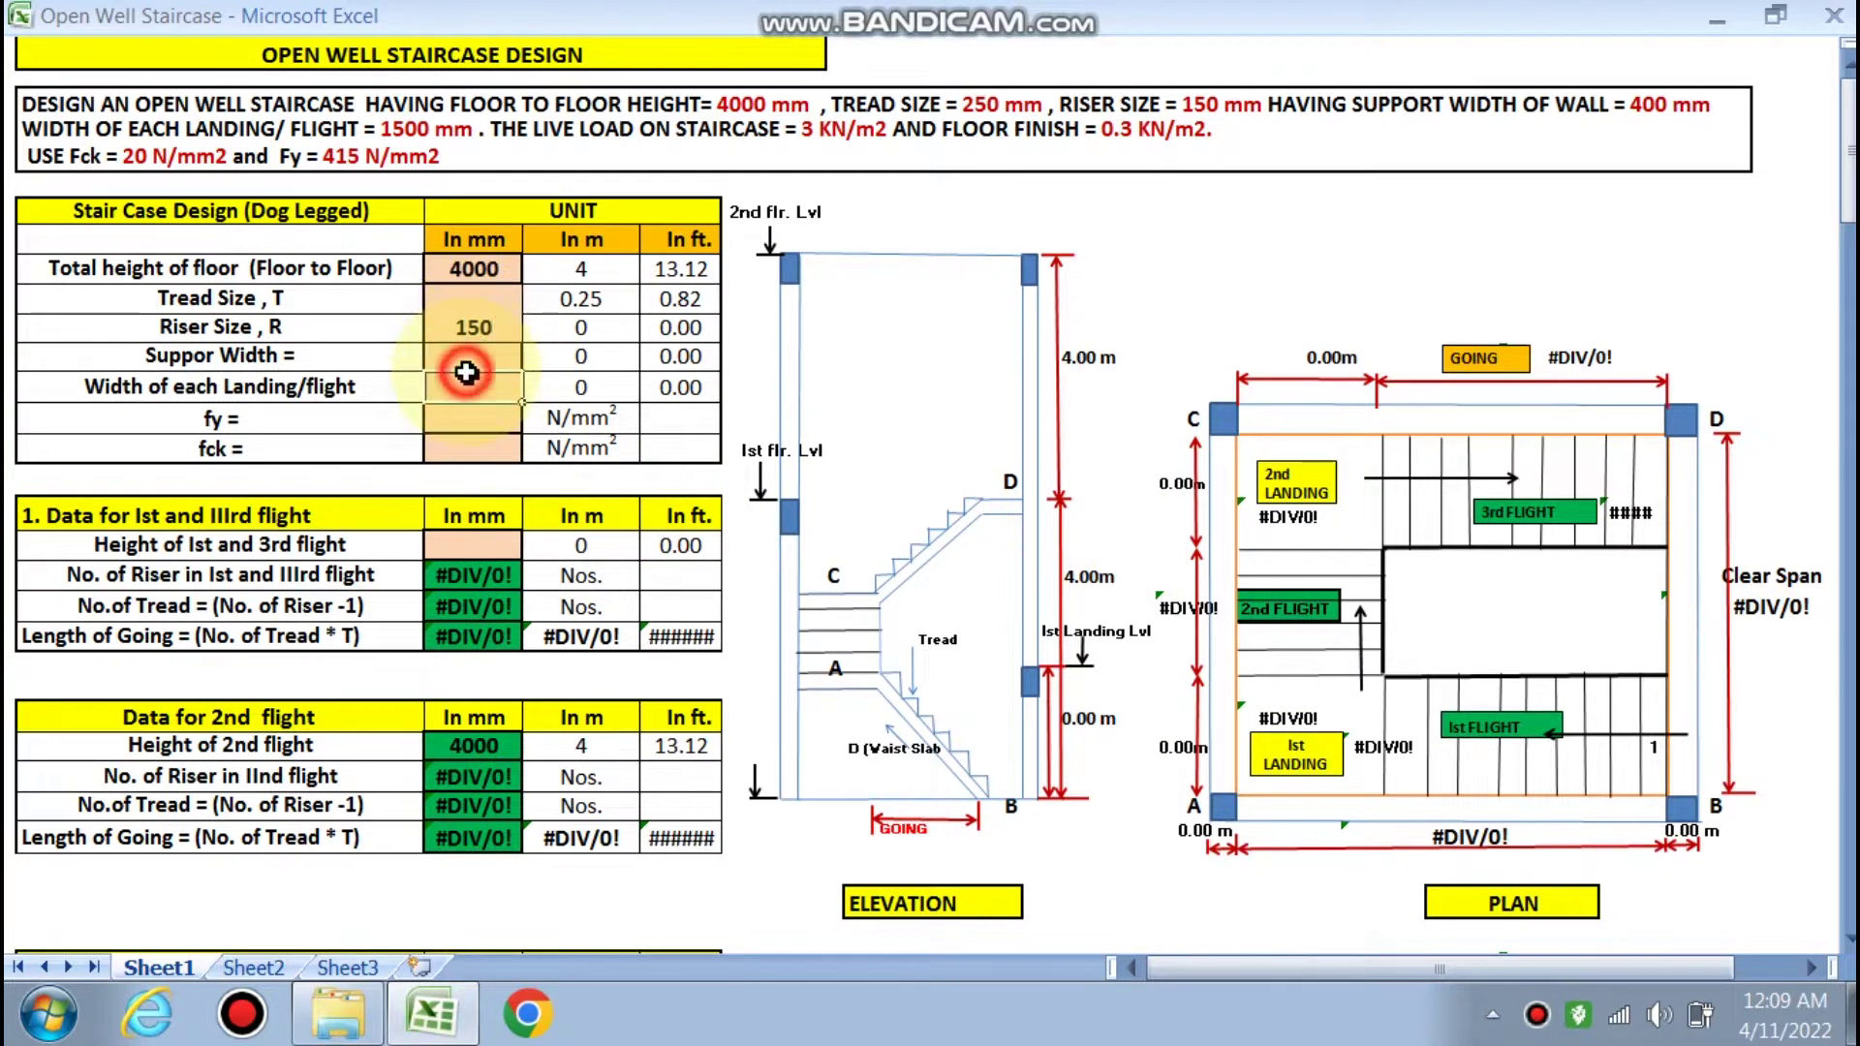
text(1500)
key(Return)
click(475, 386)
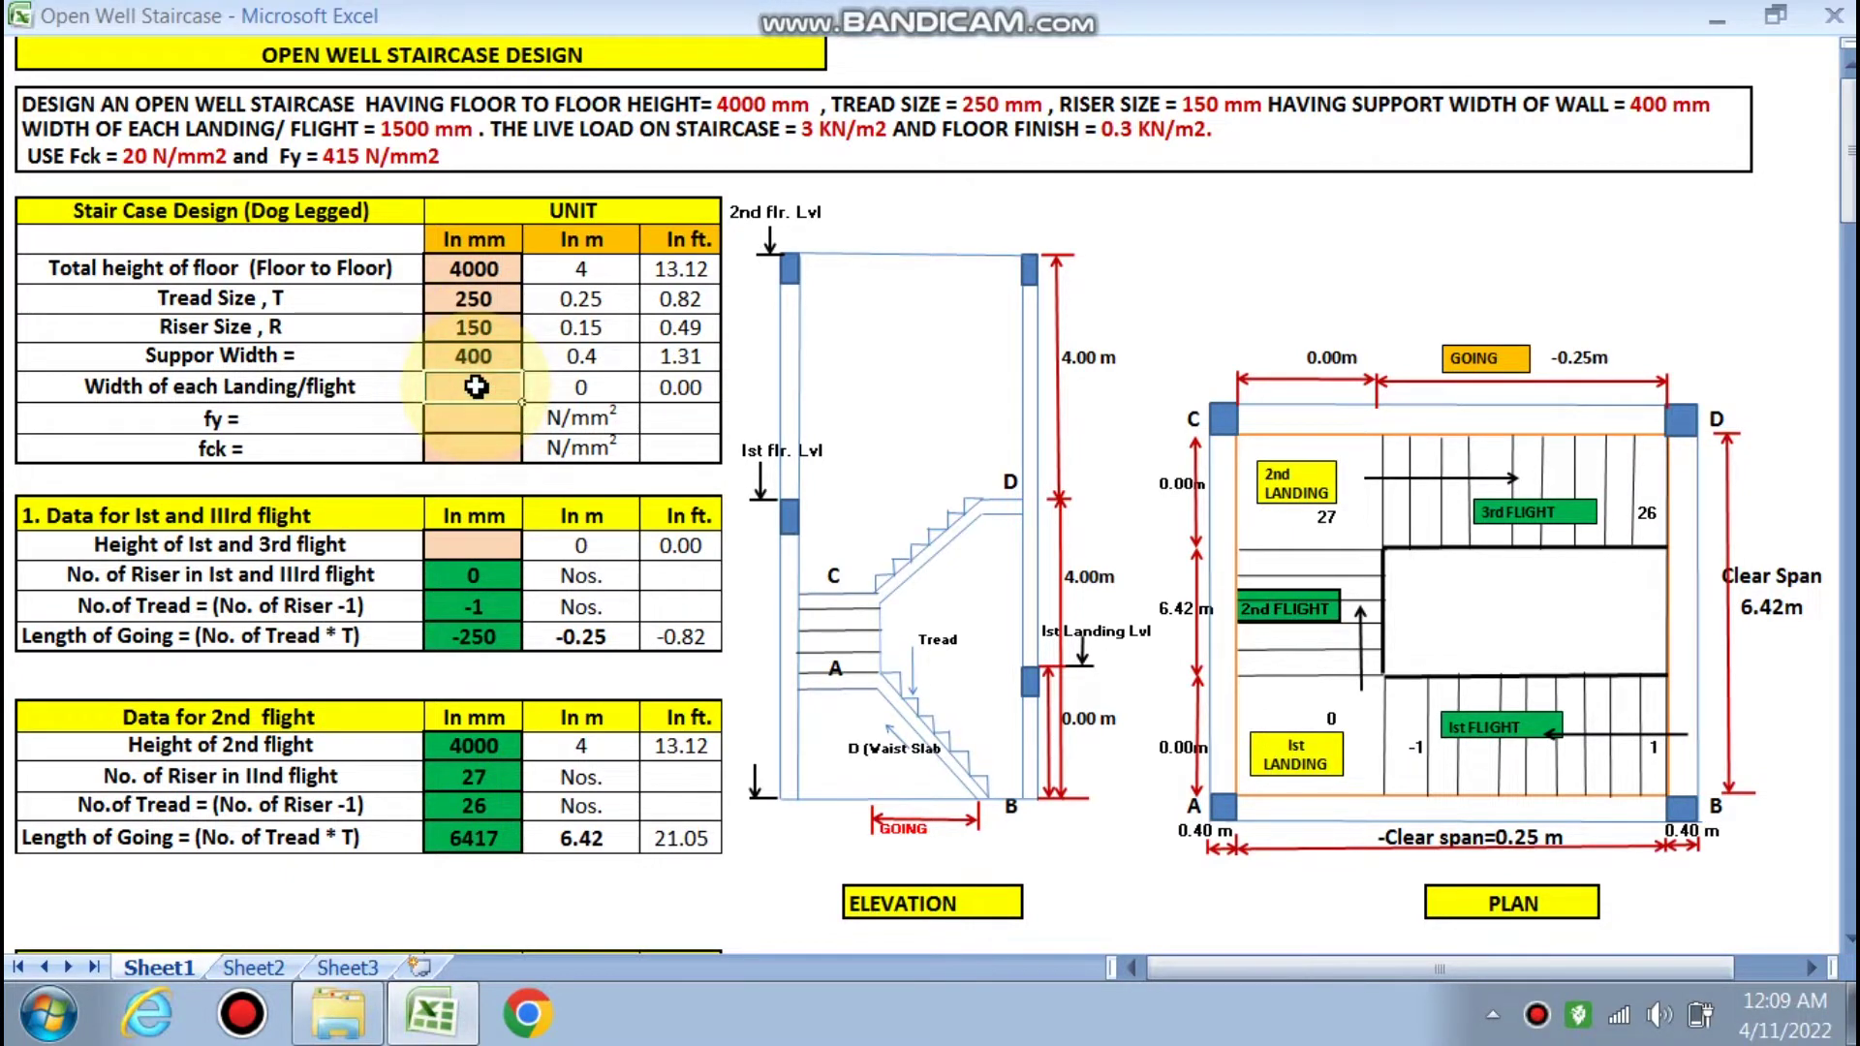
click(468, 423)
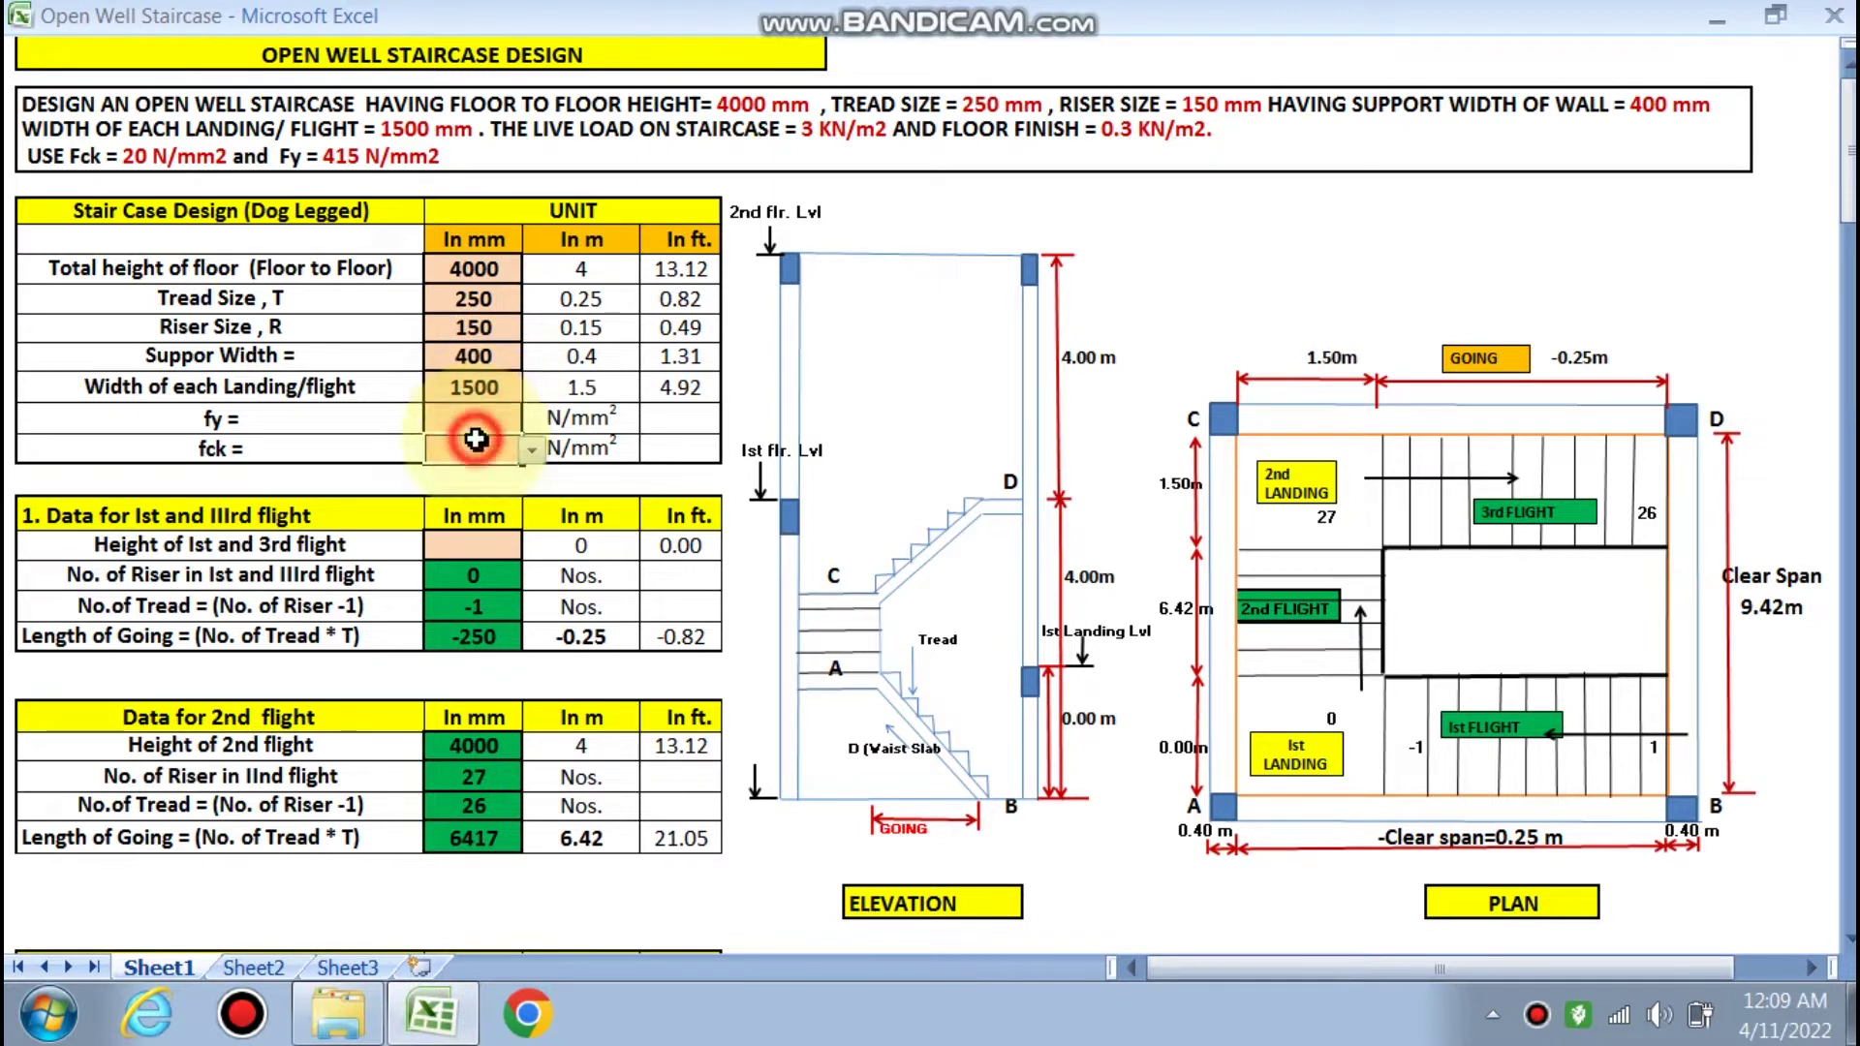
Choose fy 415 and fck 20 from the material strength dropdowns
click(450, 451)
click(473, 449)
click(530, 449)
click(463, 482)
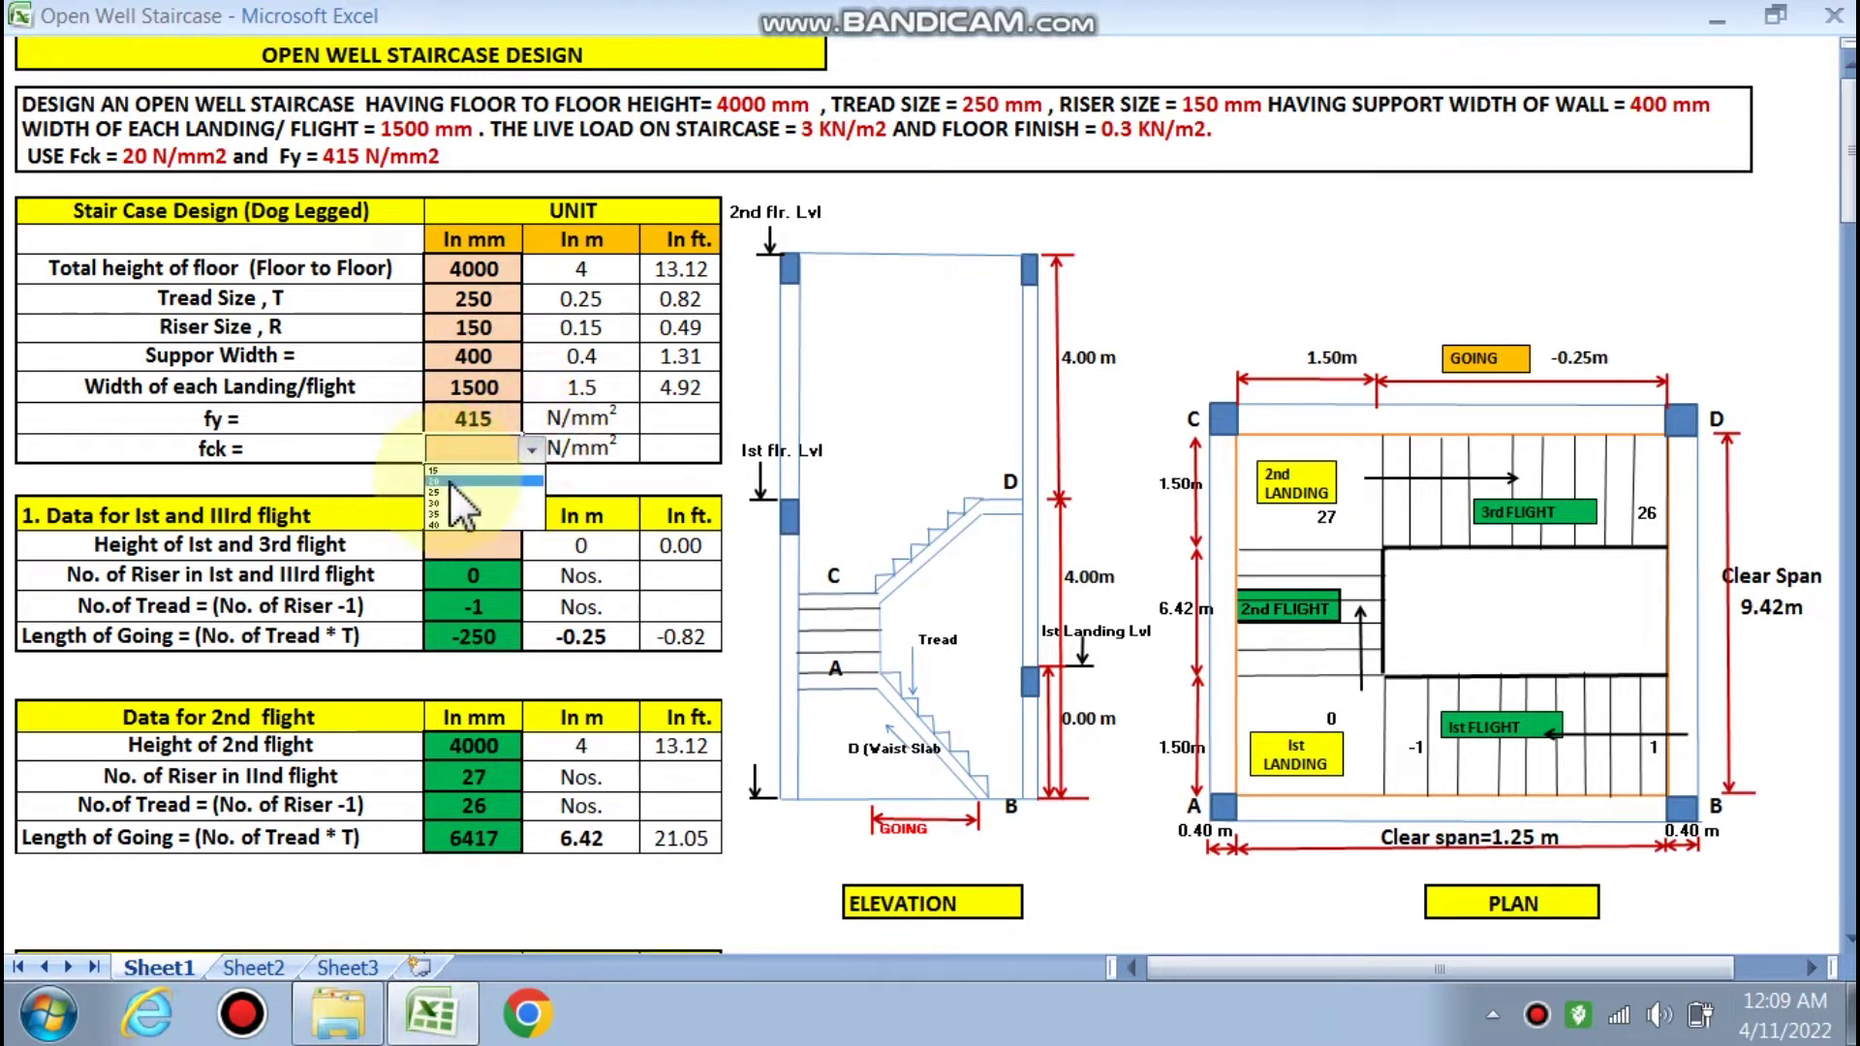
click(472, 546)
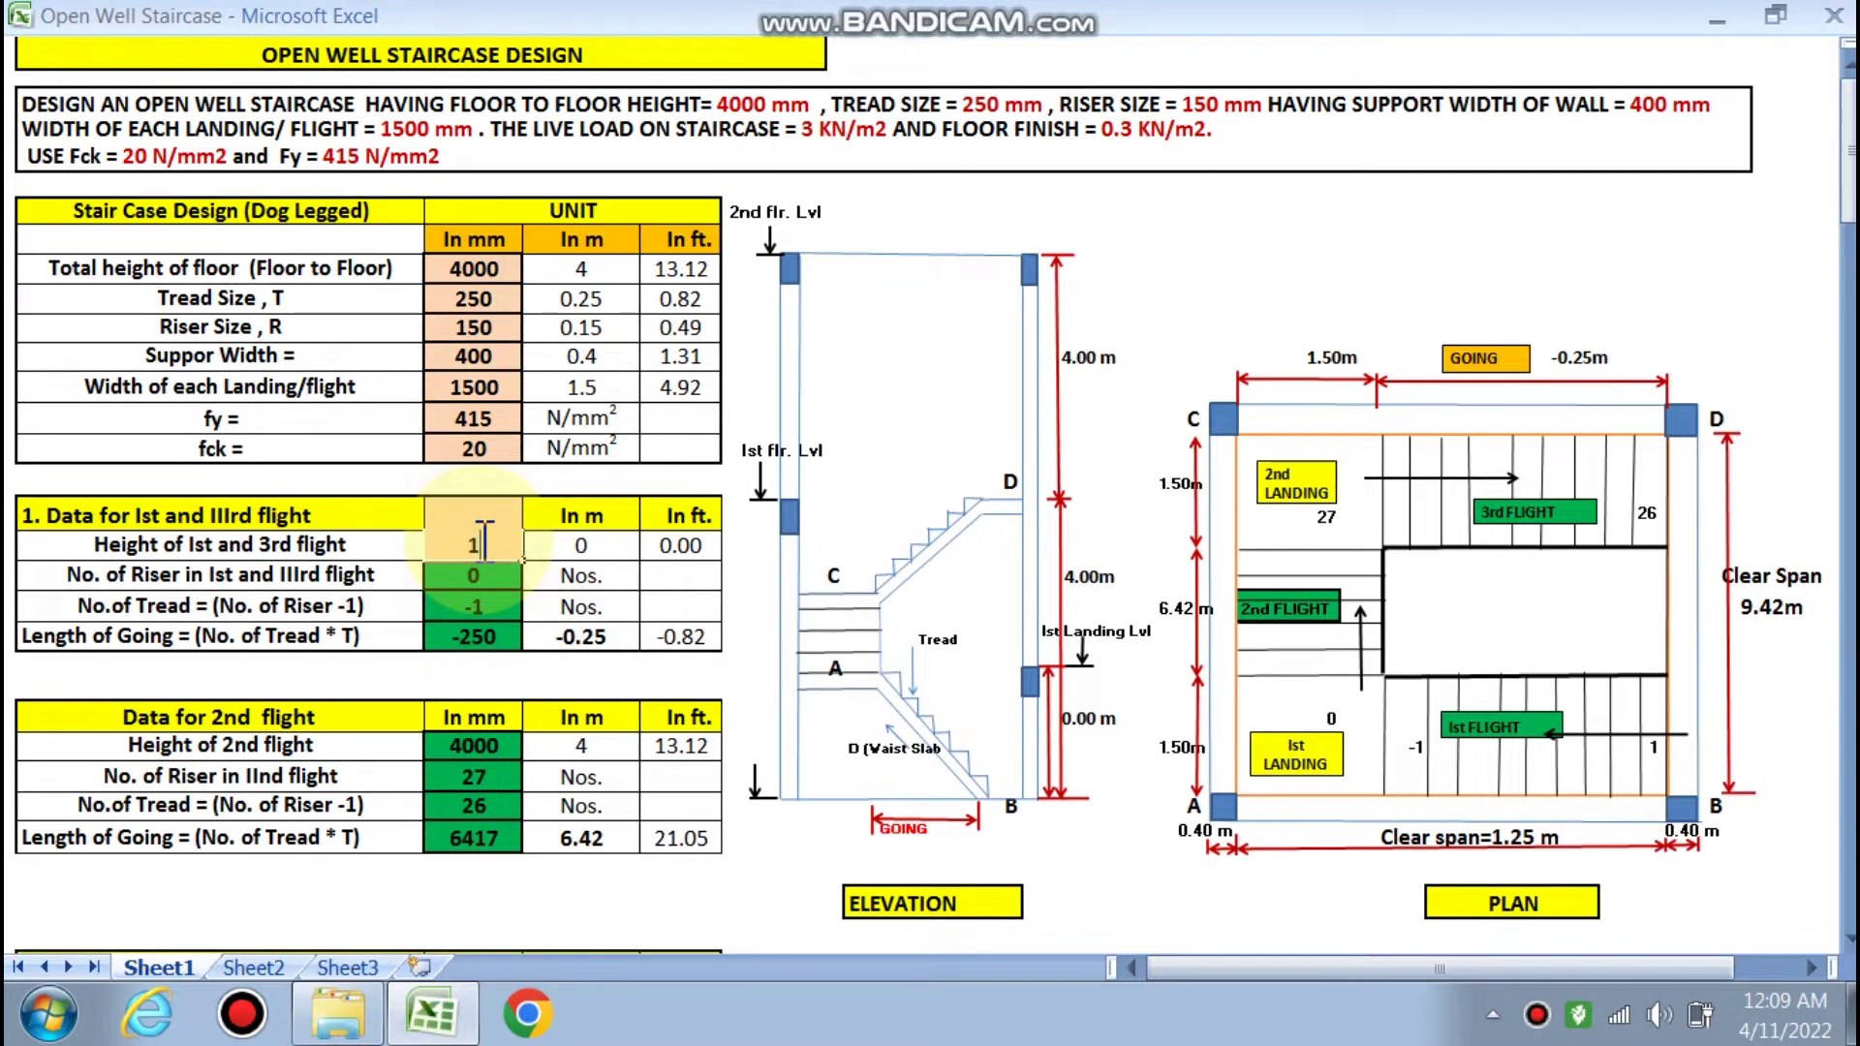
Commit 1500 mm as the 1st and 3rd flight height and review the flight results
click(474, 636)
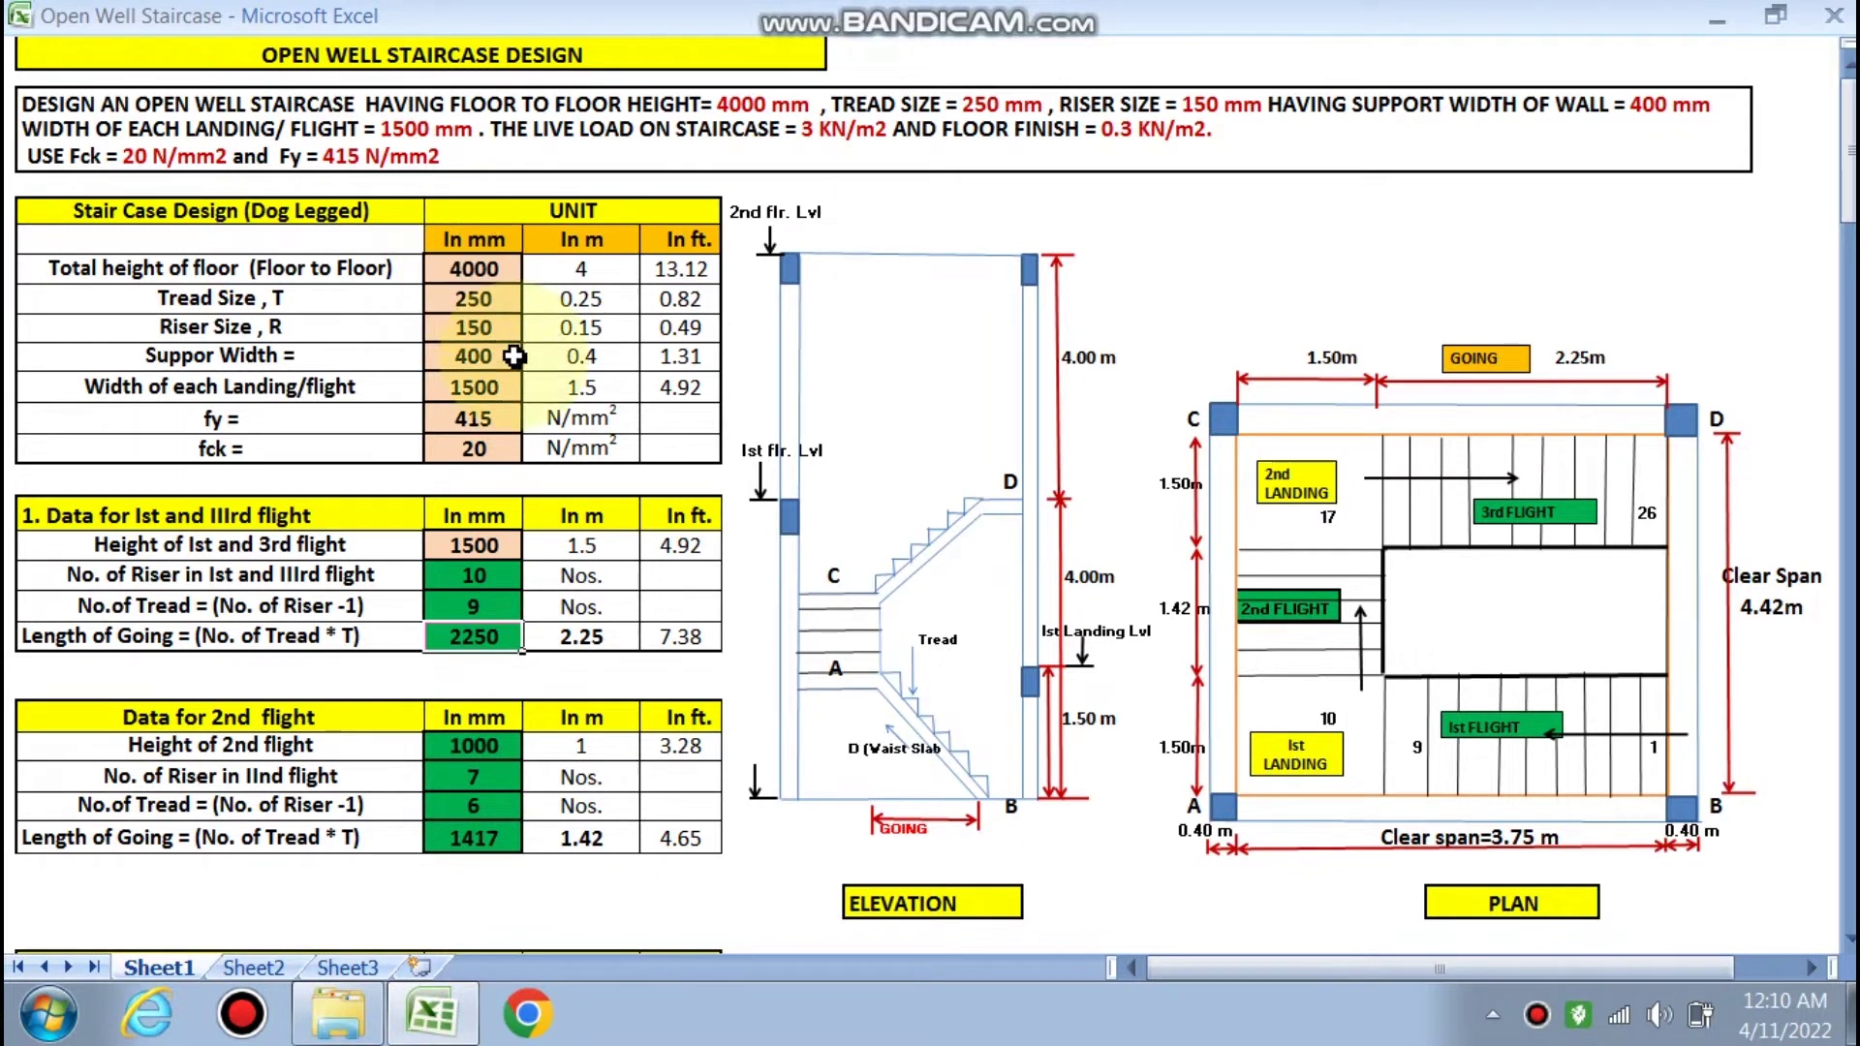
scroll(558, 574, down, 2)
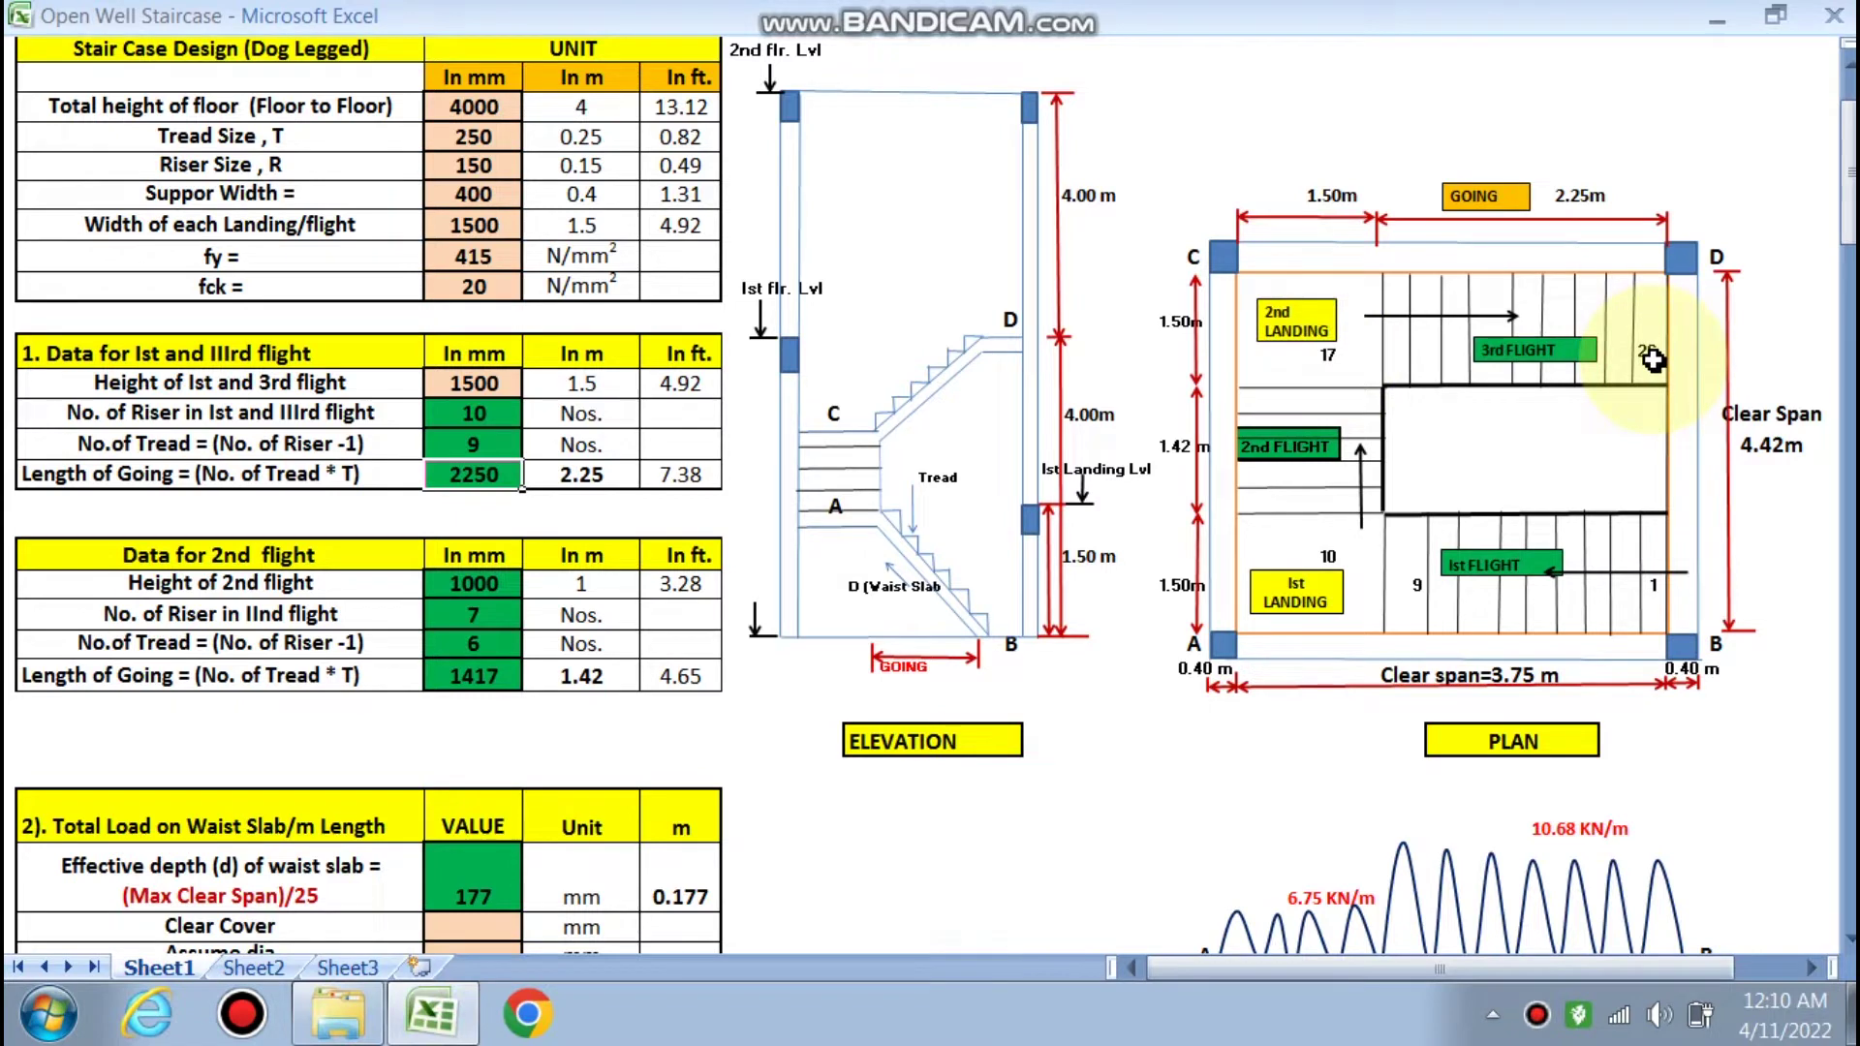
scroll(710, 548, up, 1)
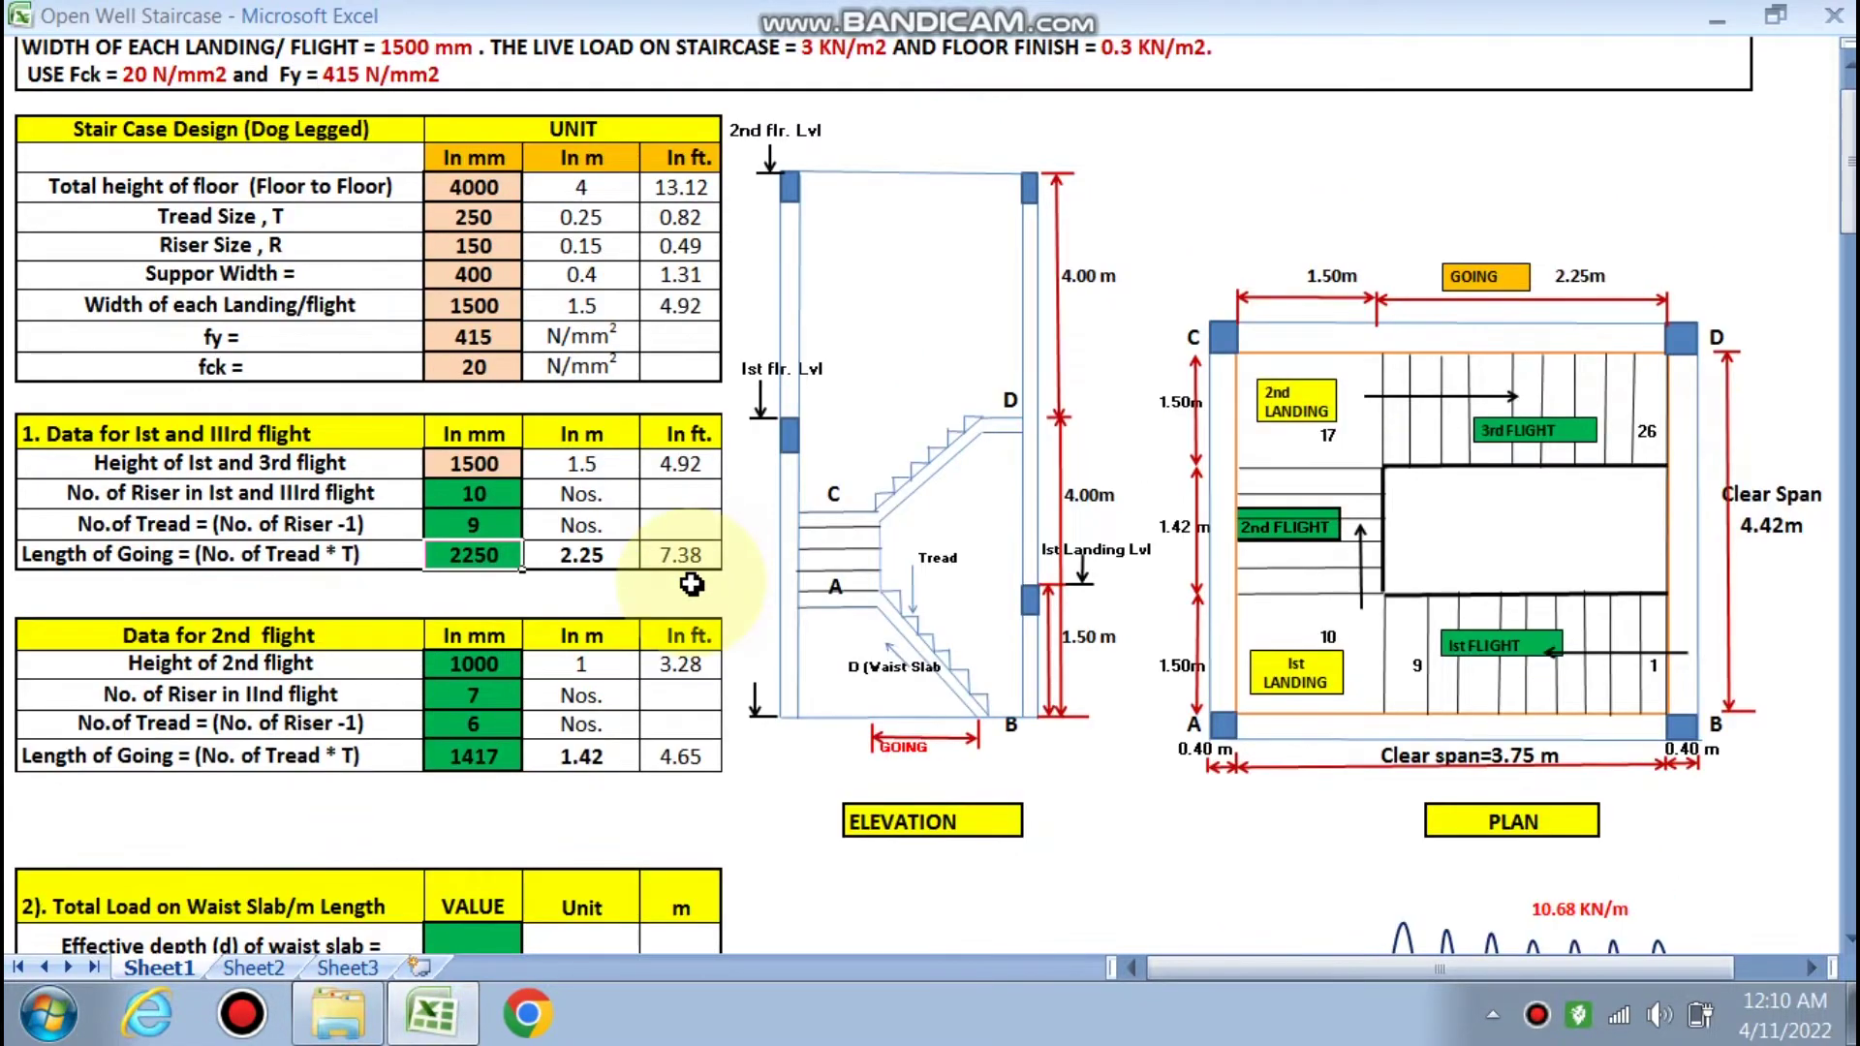
click(492, 191)
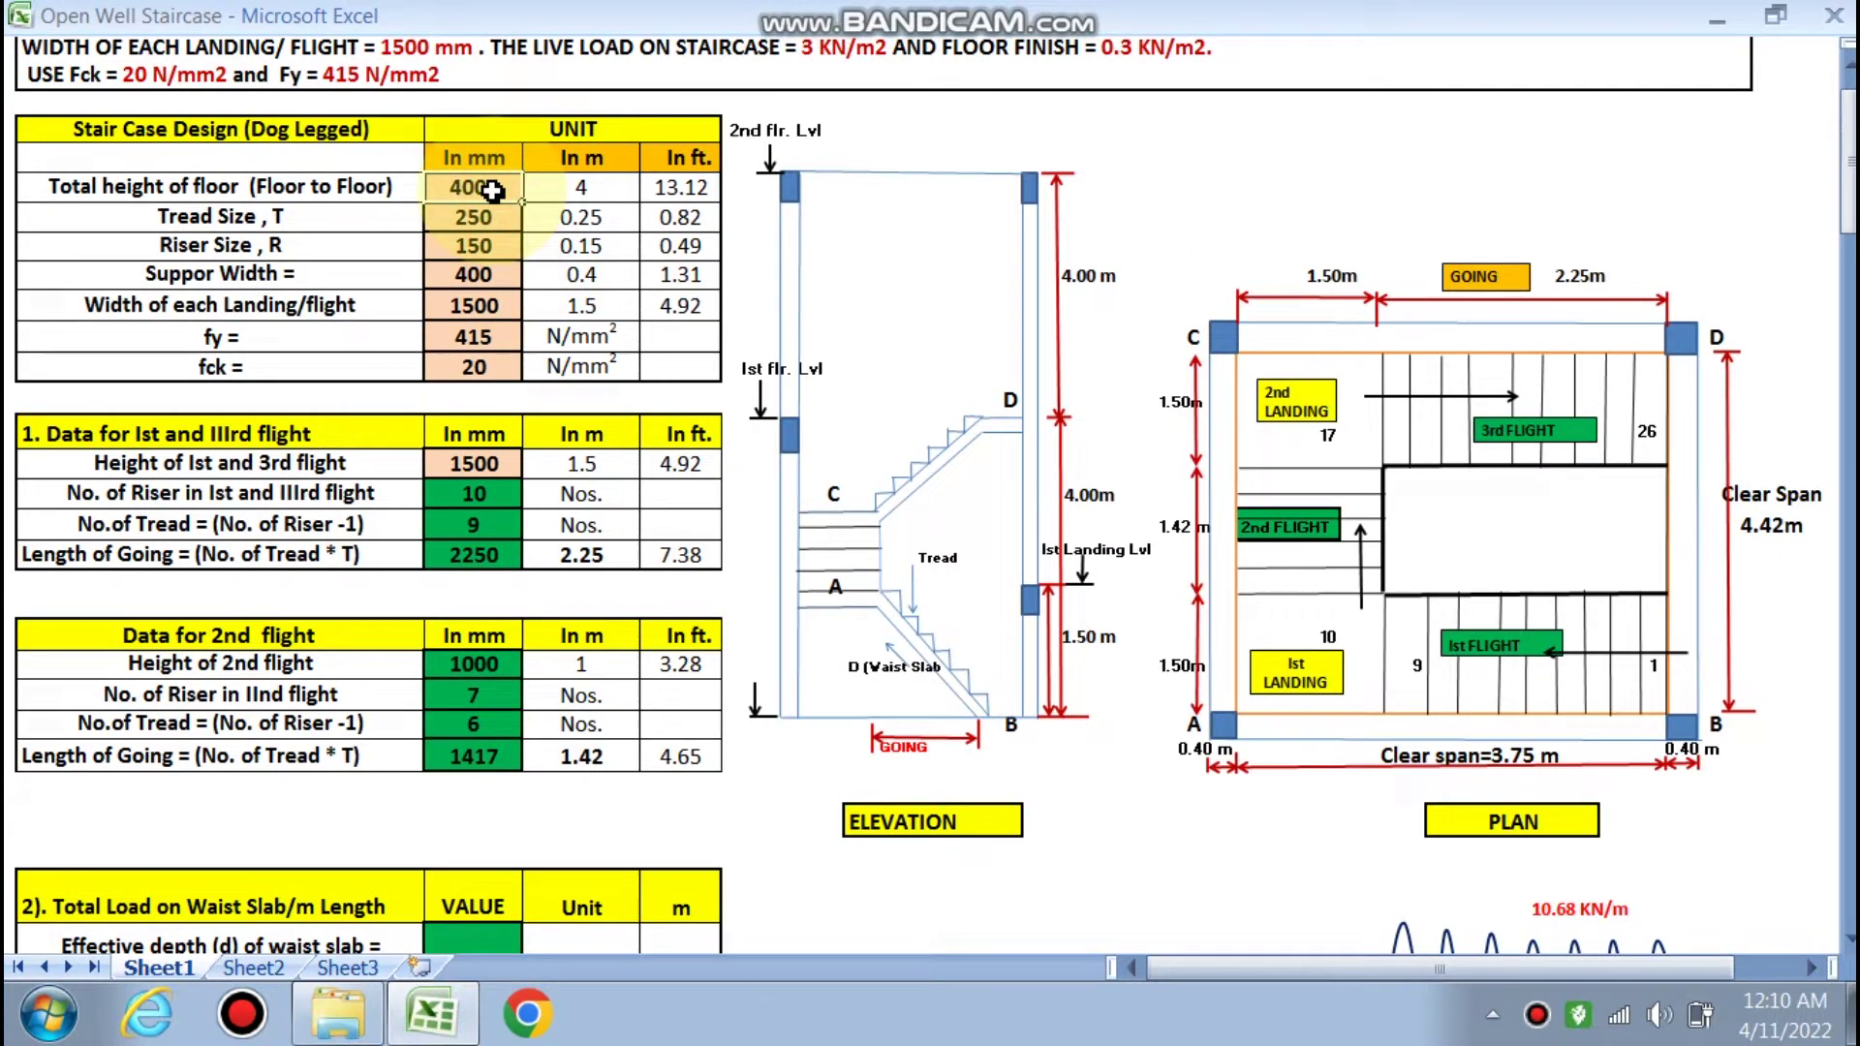
text(4)
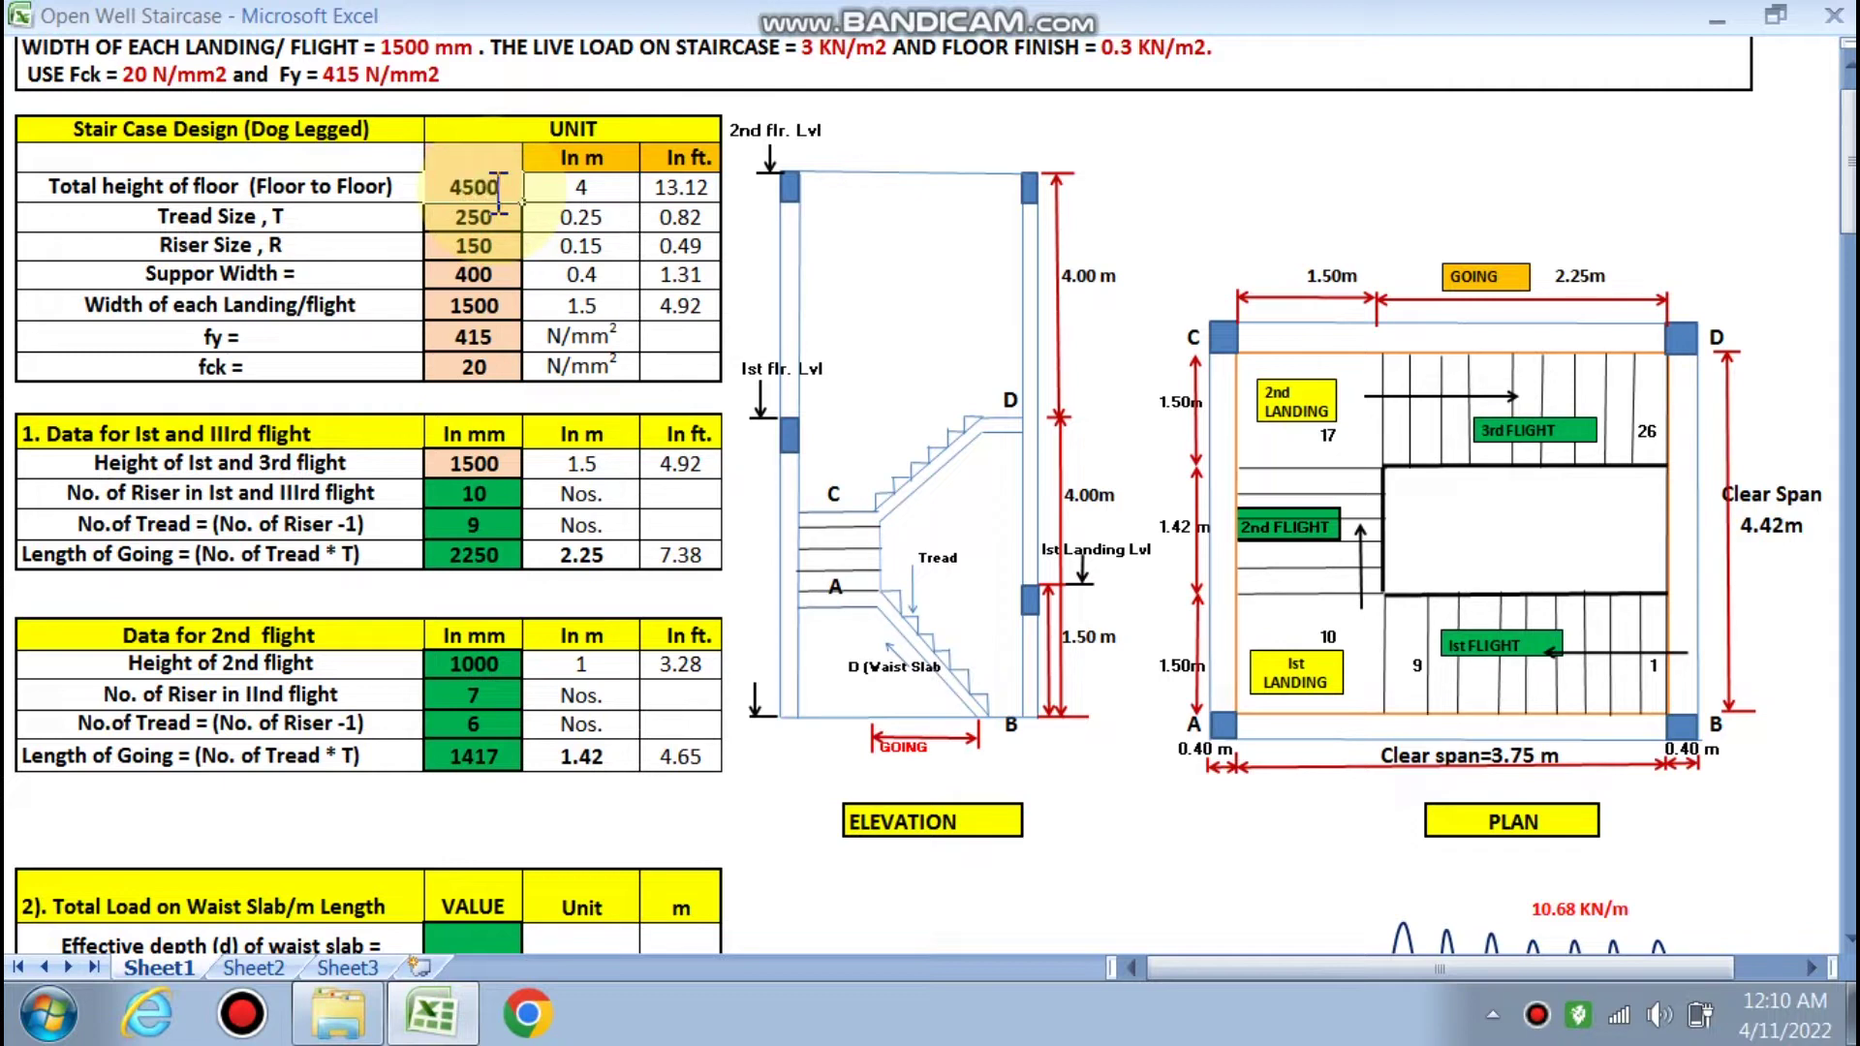
click(491, 357)
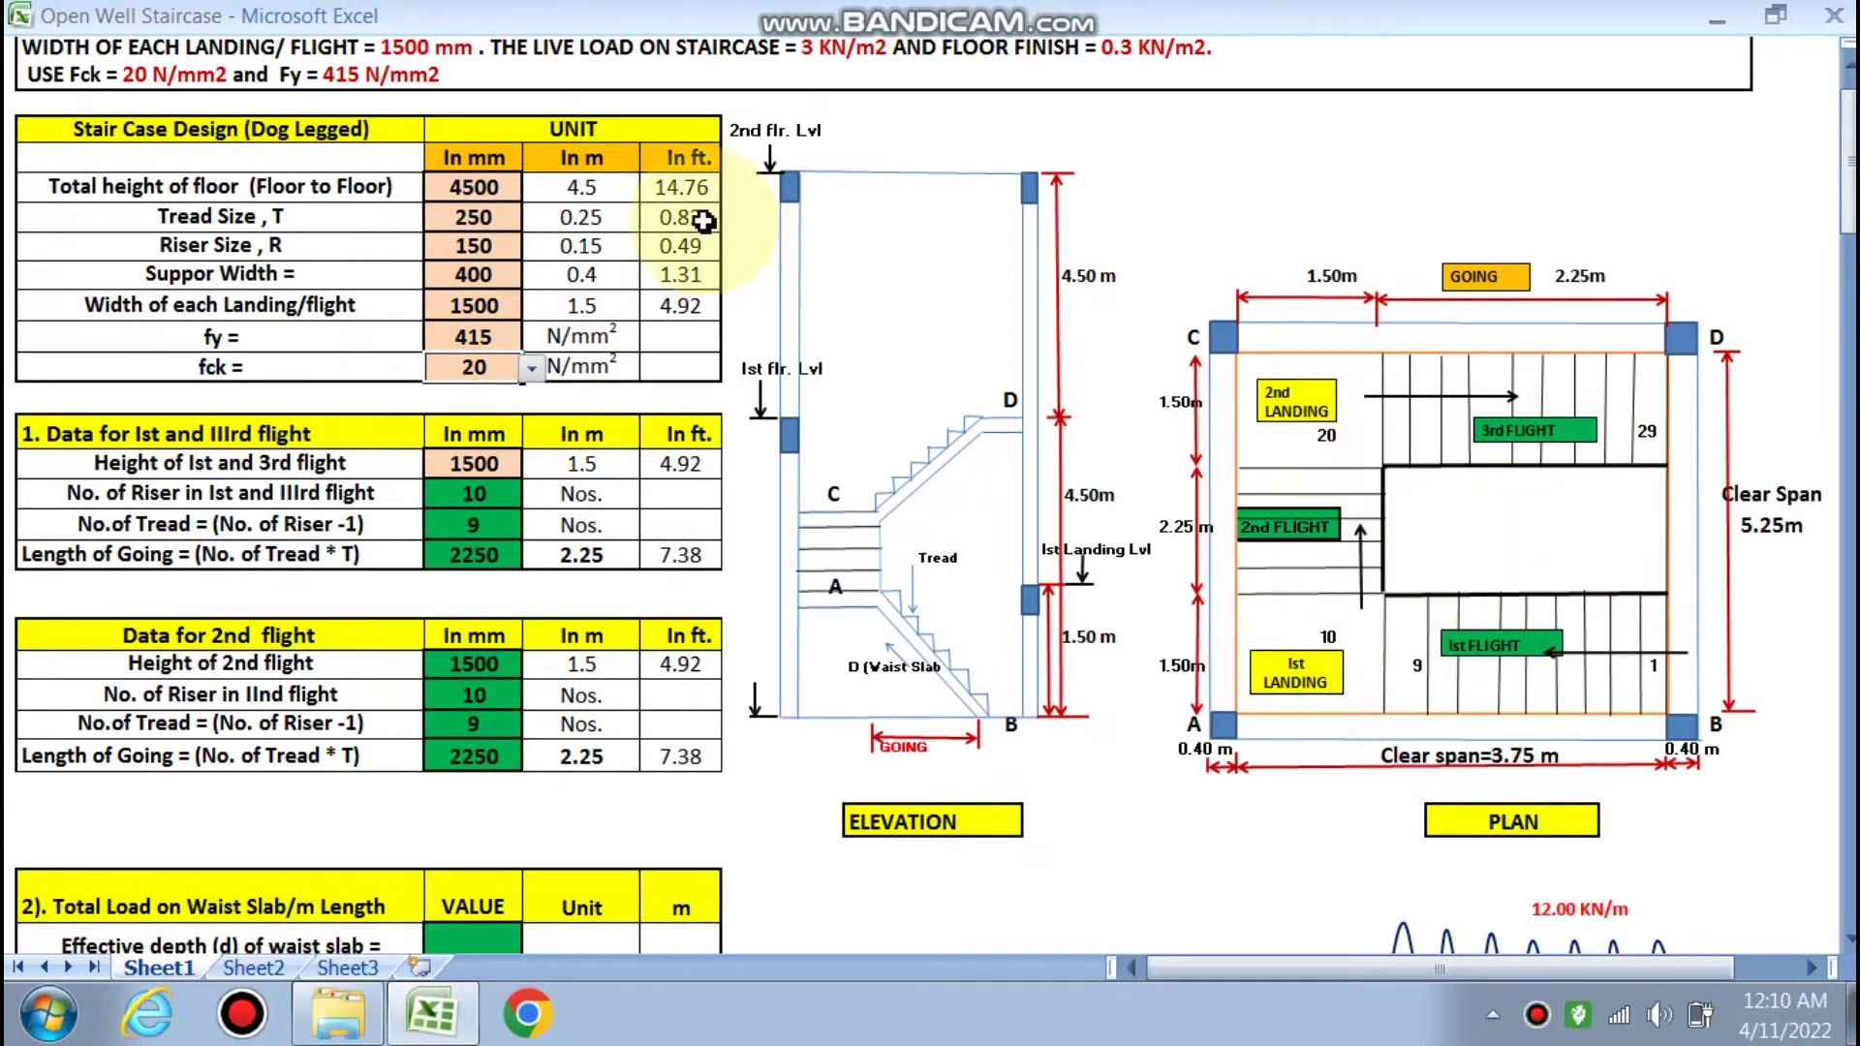
click(472, 187)
text(4)
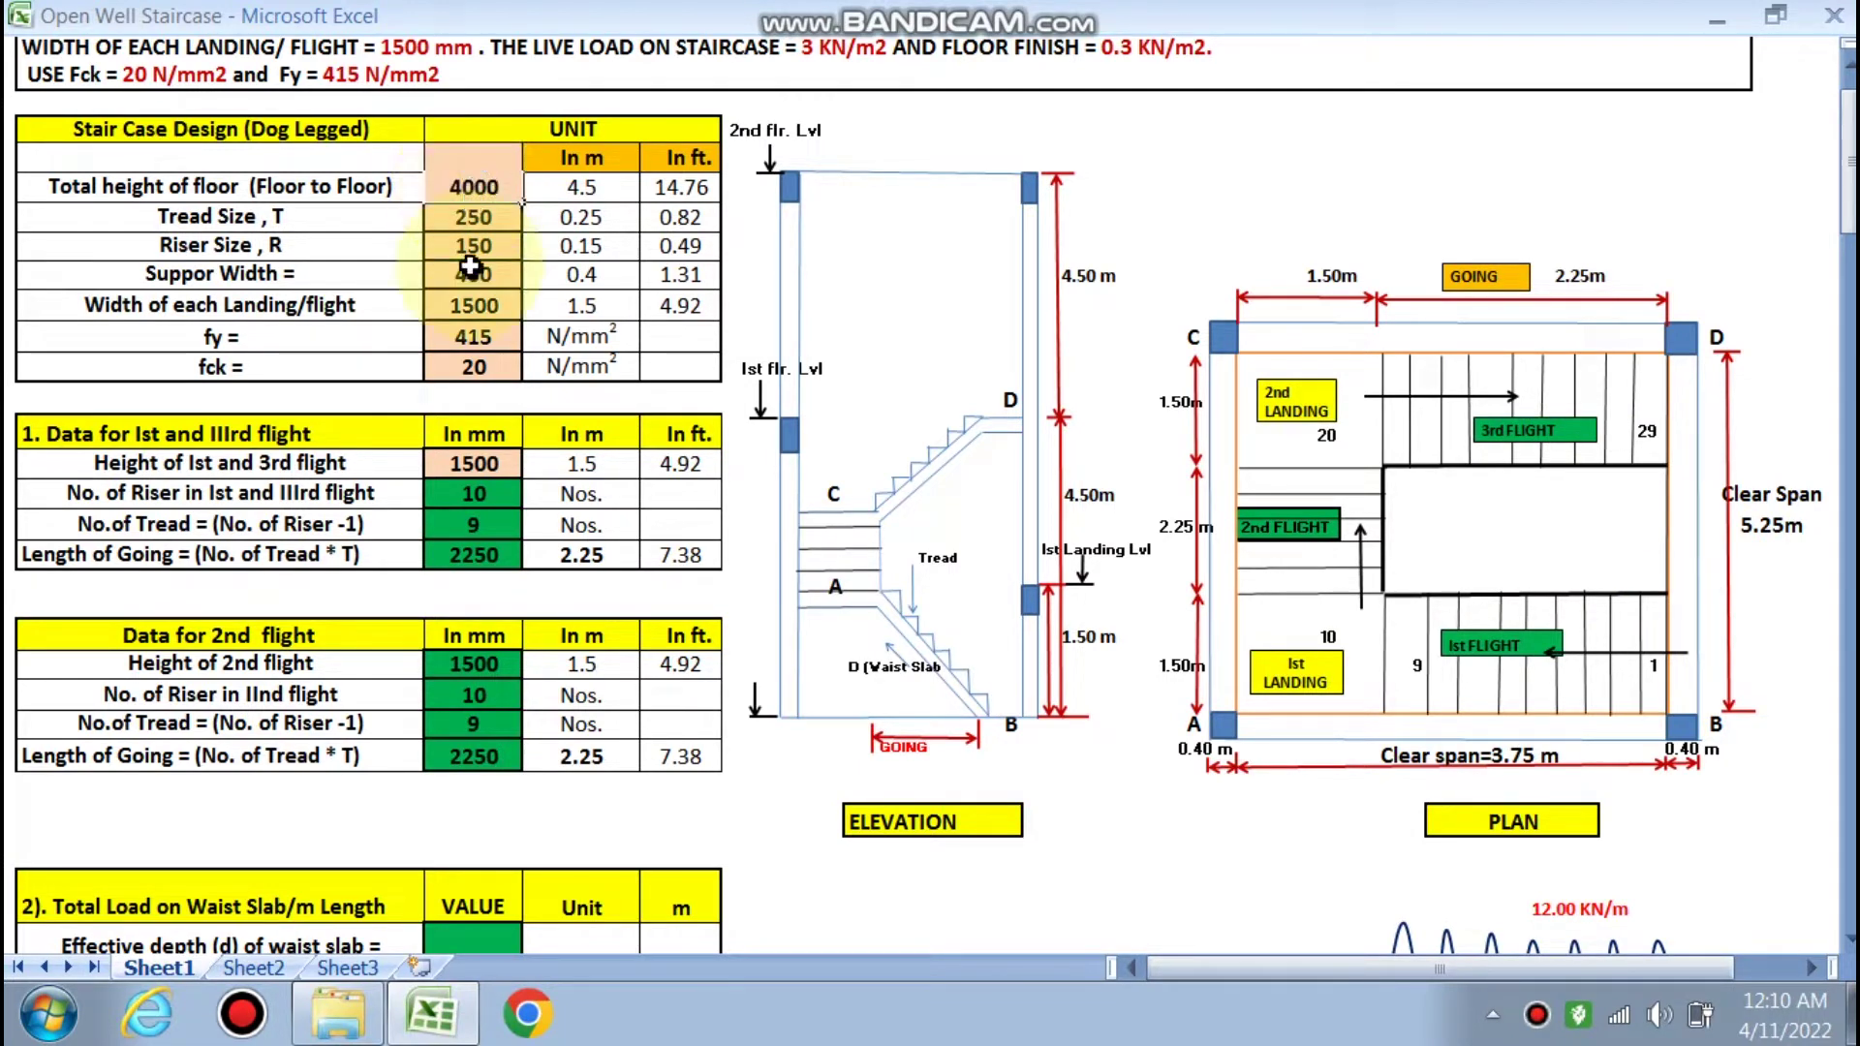
click(474, 493)
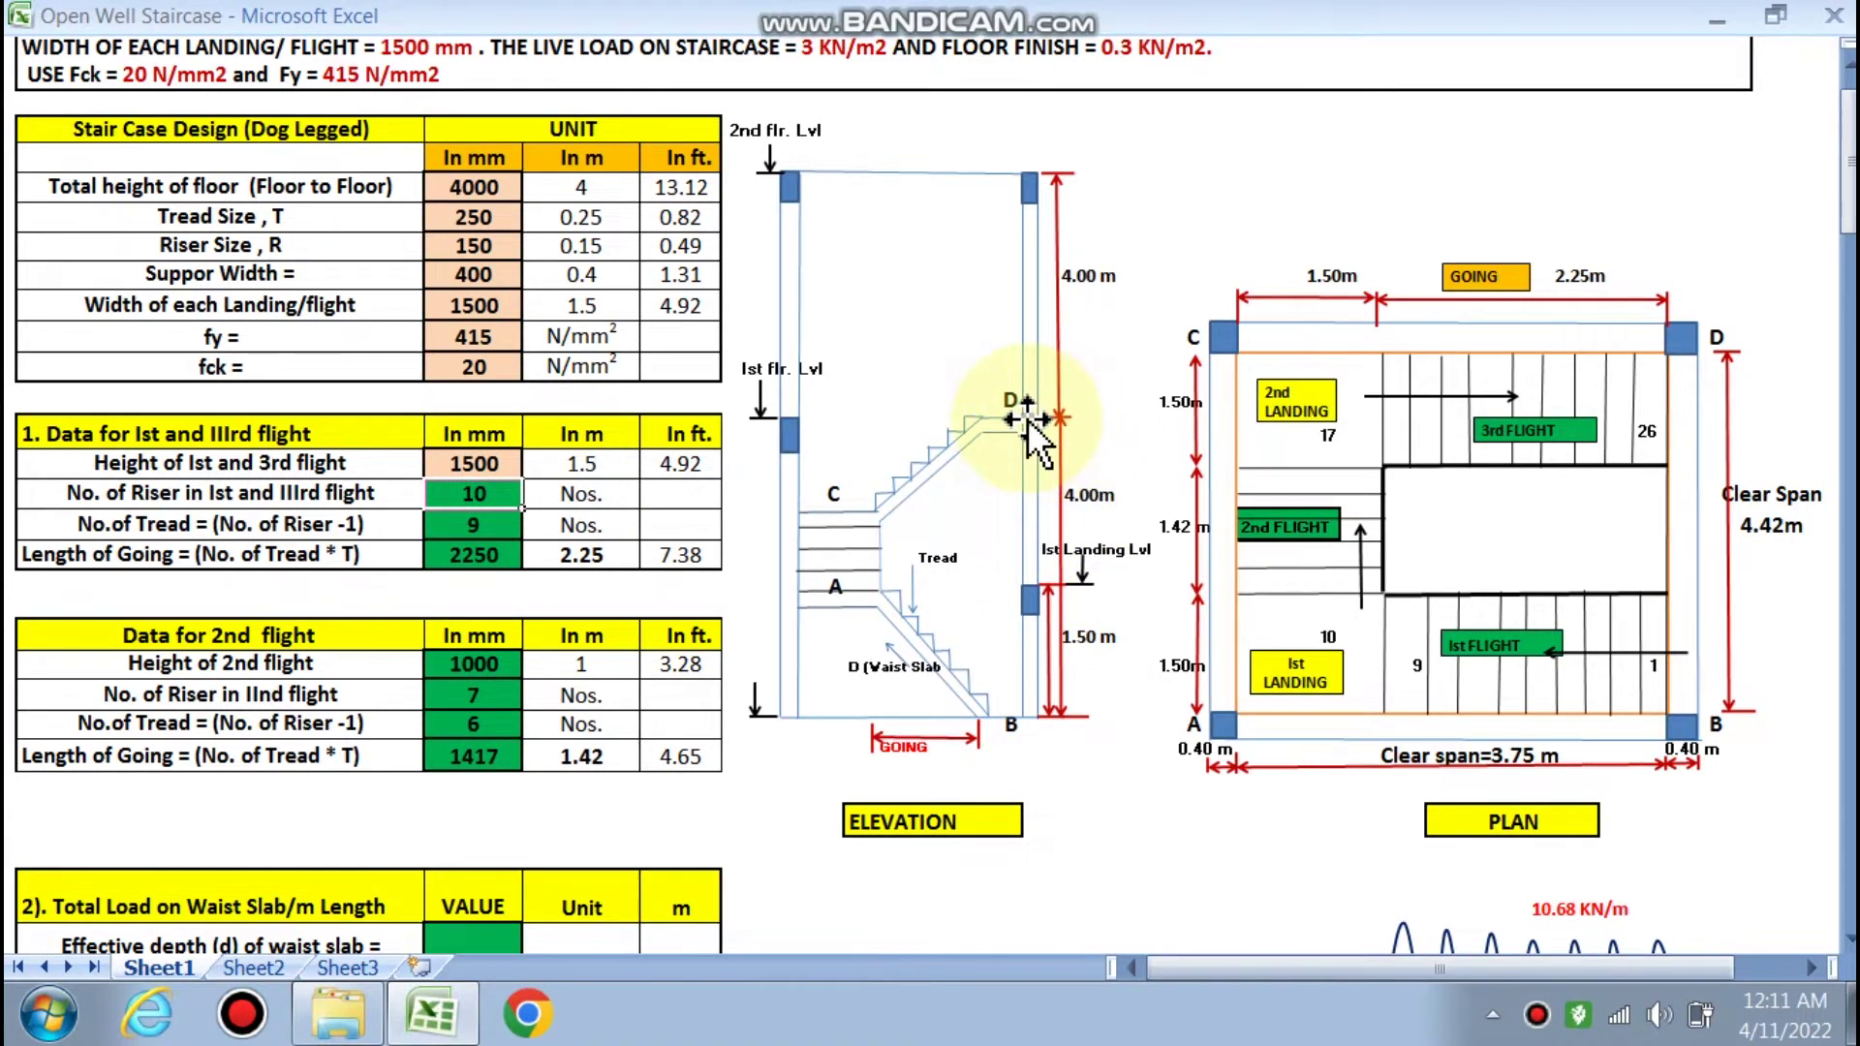
scroll(620, 673, down, 4)
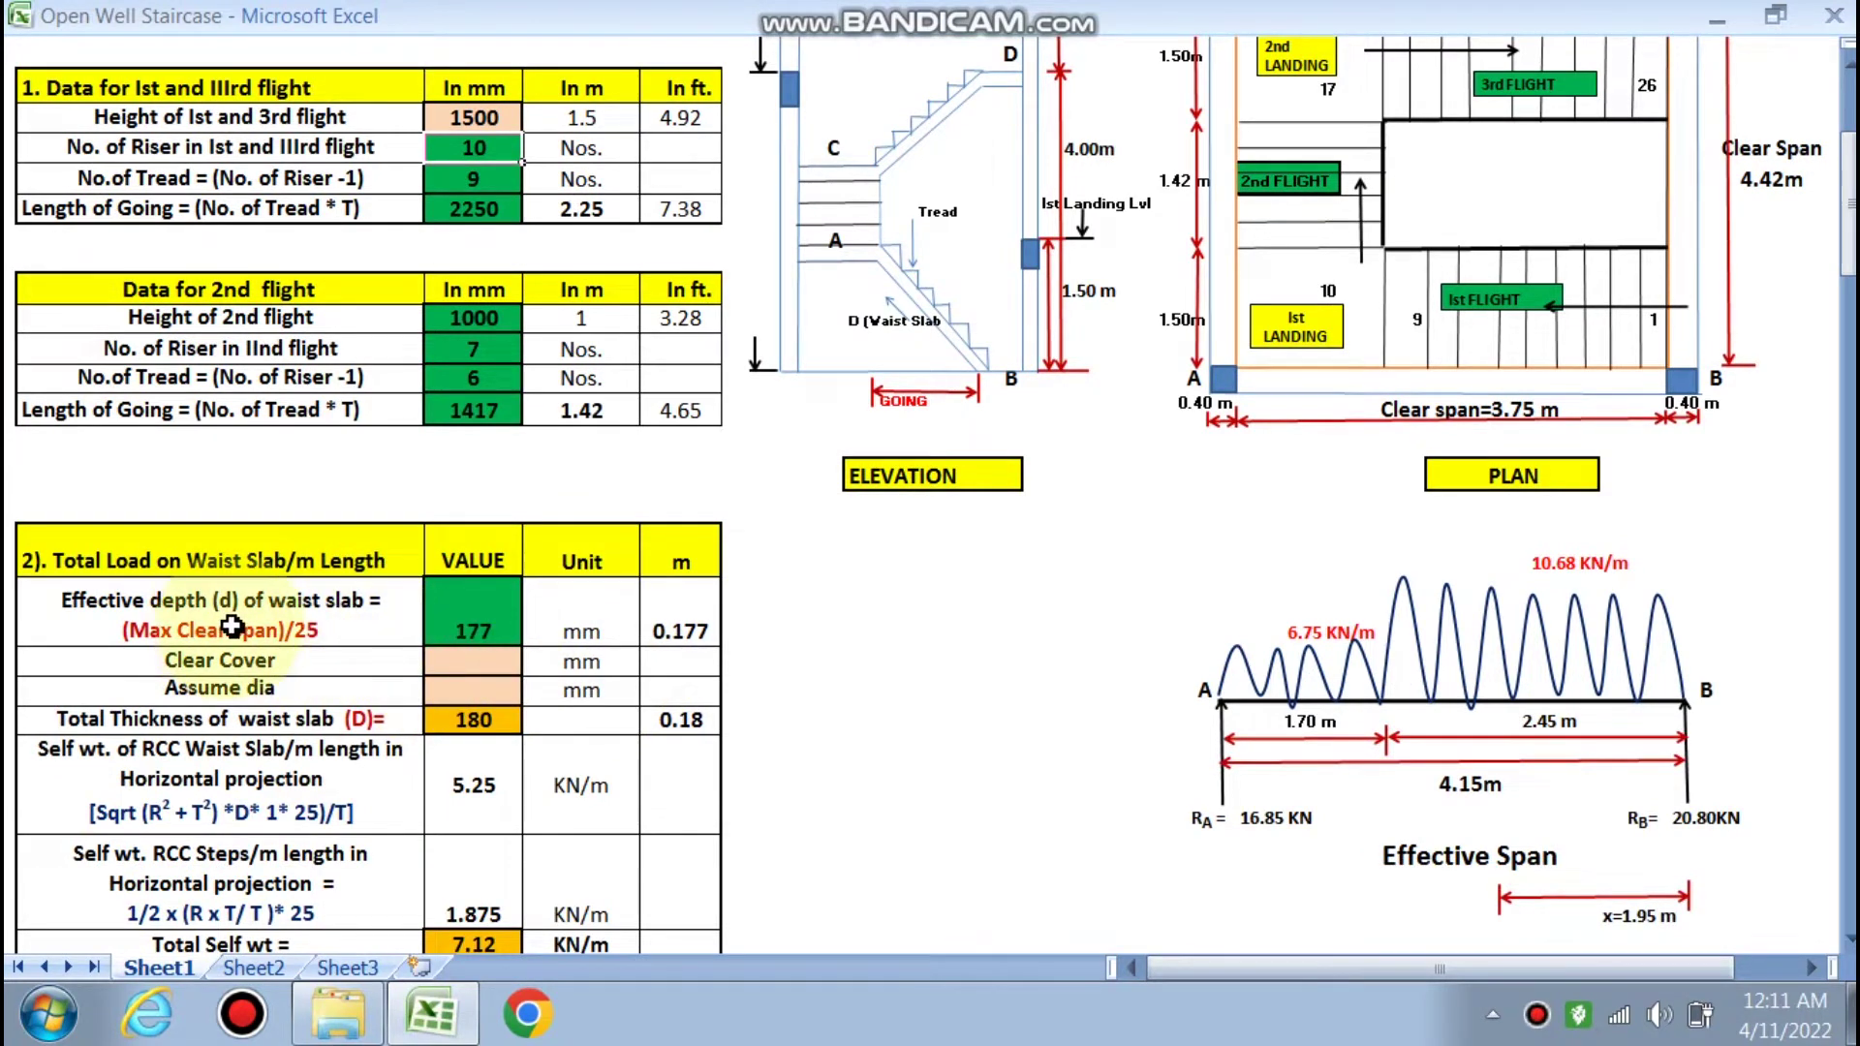
Set the waist slab clear cover to 20 mm and bar diameter to 10 mm
scroll(1550, 543, up, 1)
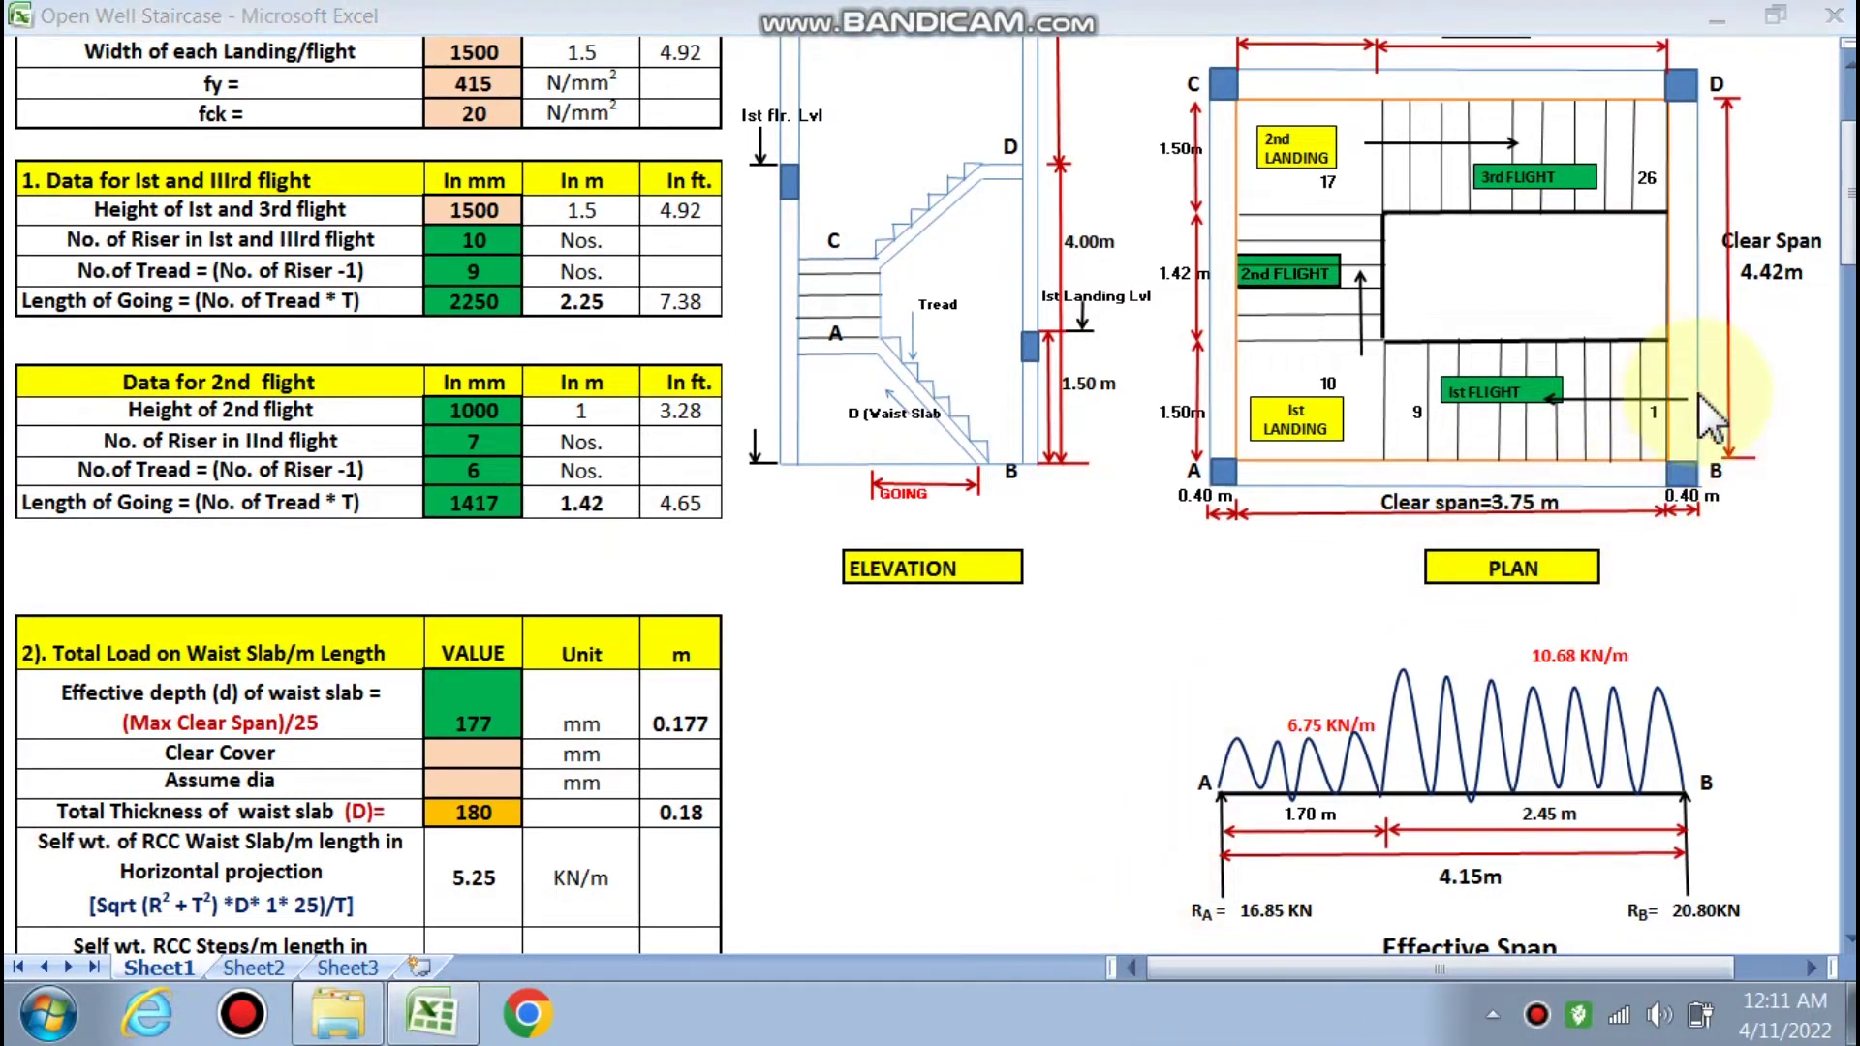
click(473, 240)
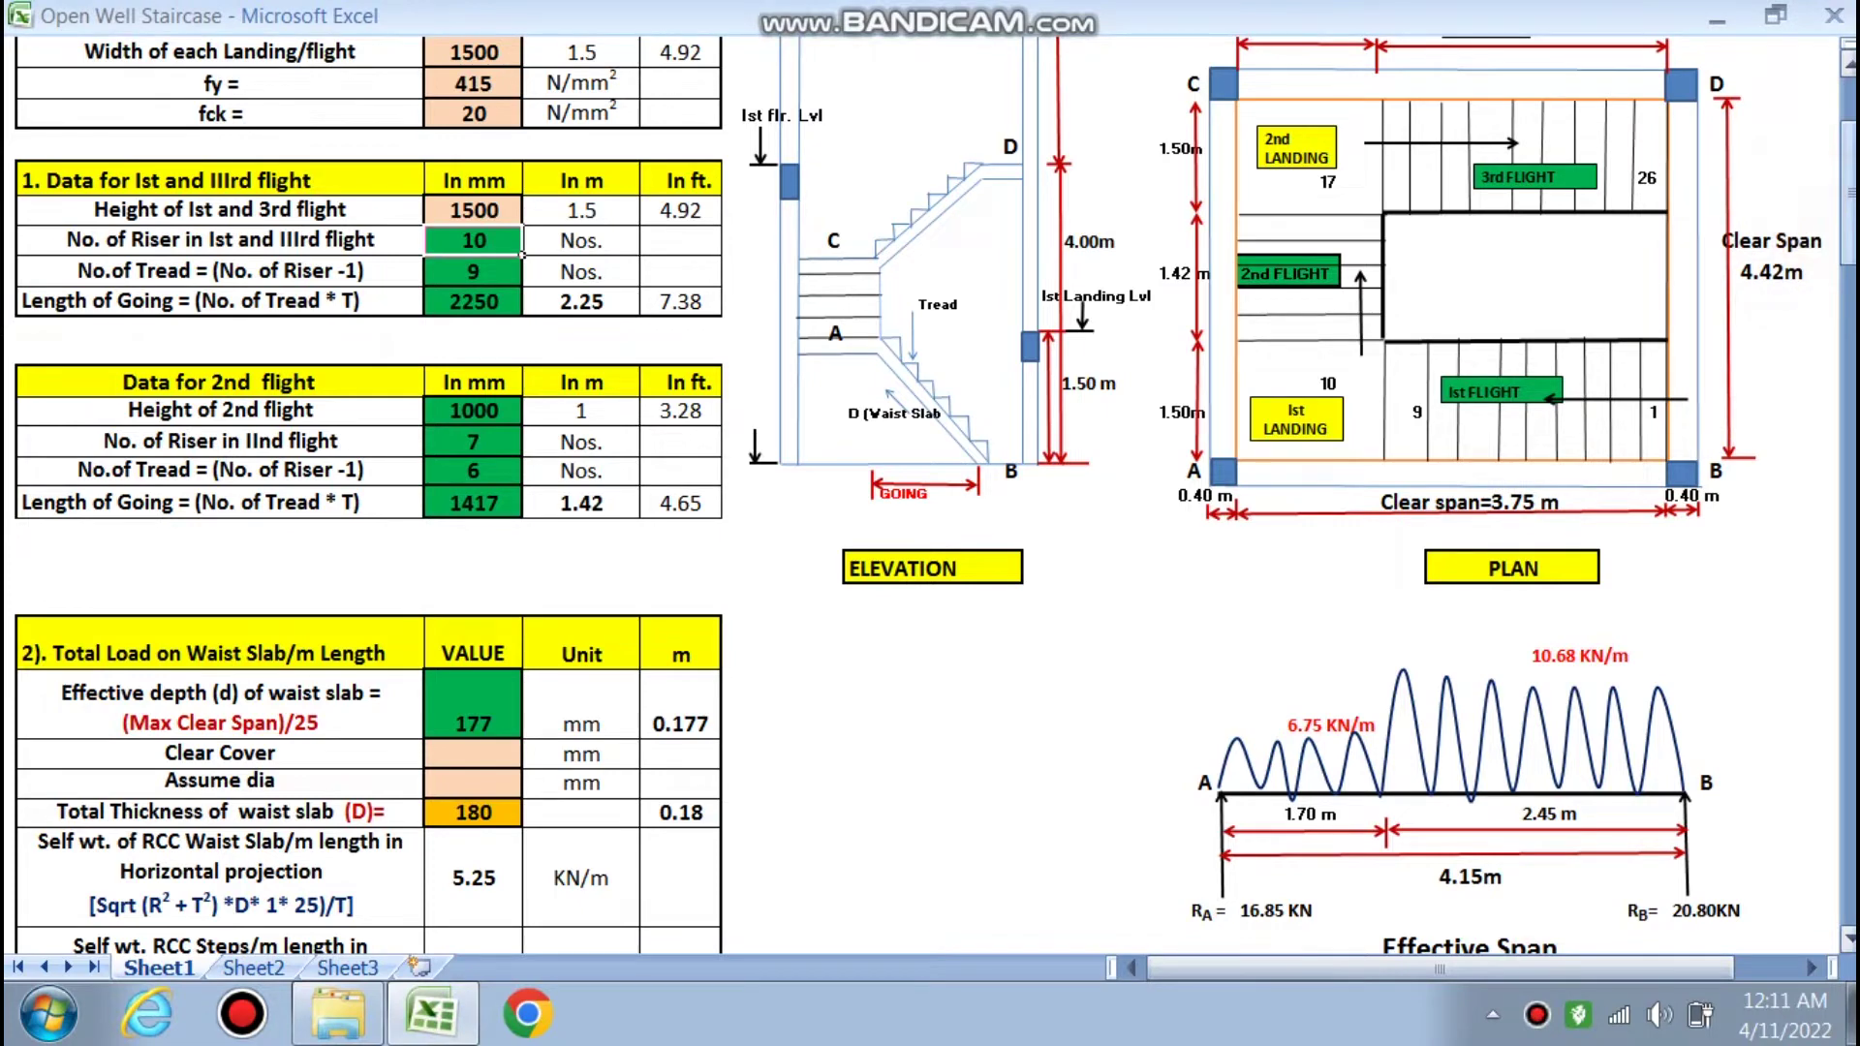
drag(1848, 135, 1848, 227)
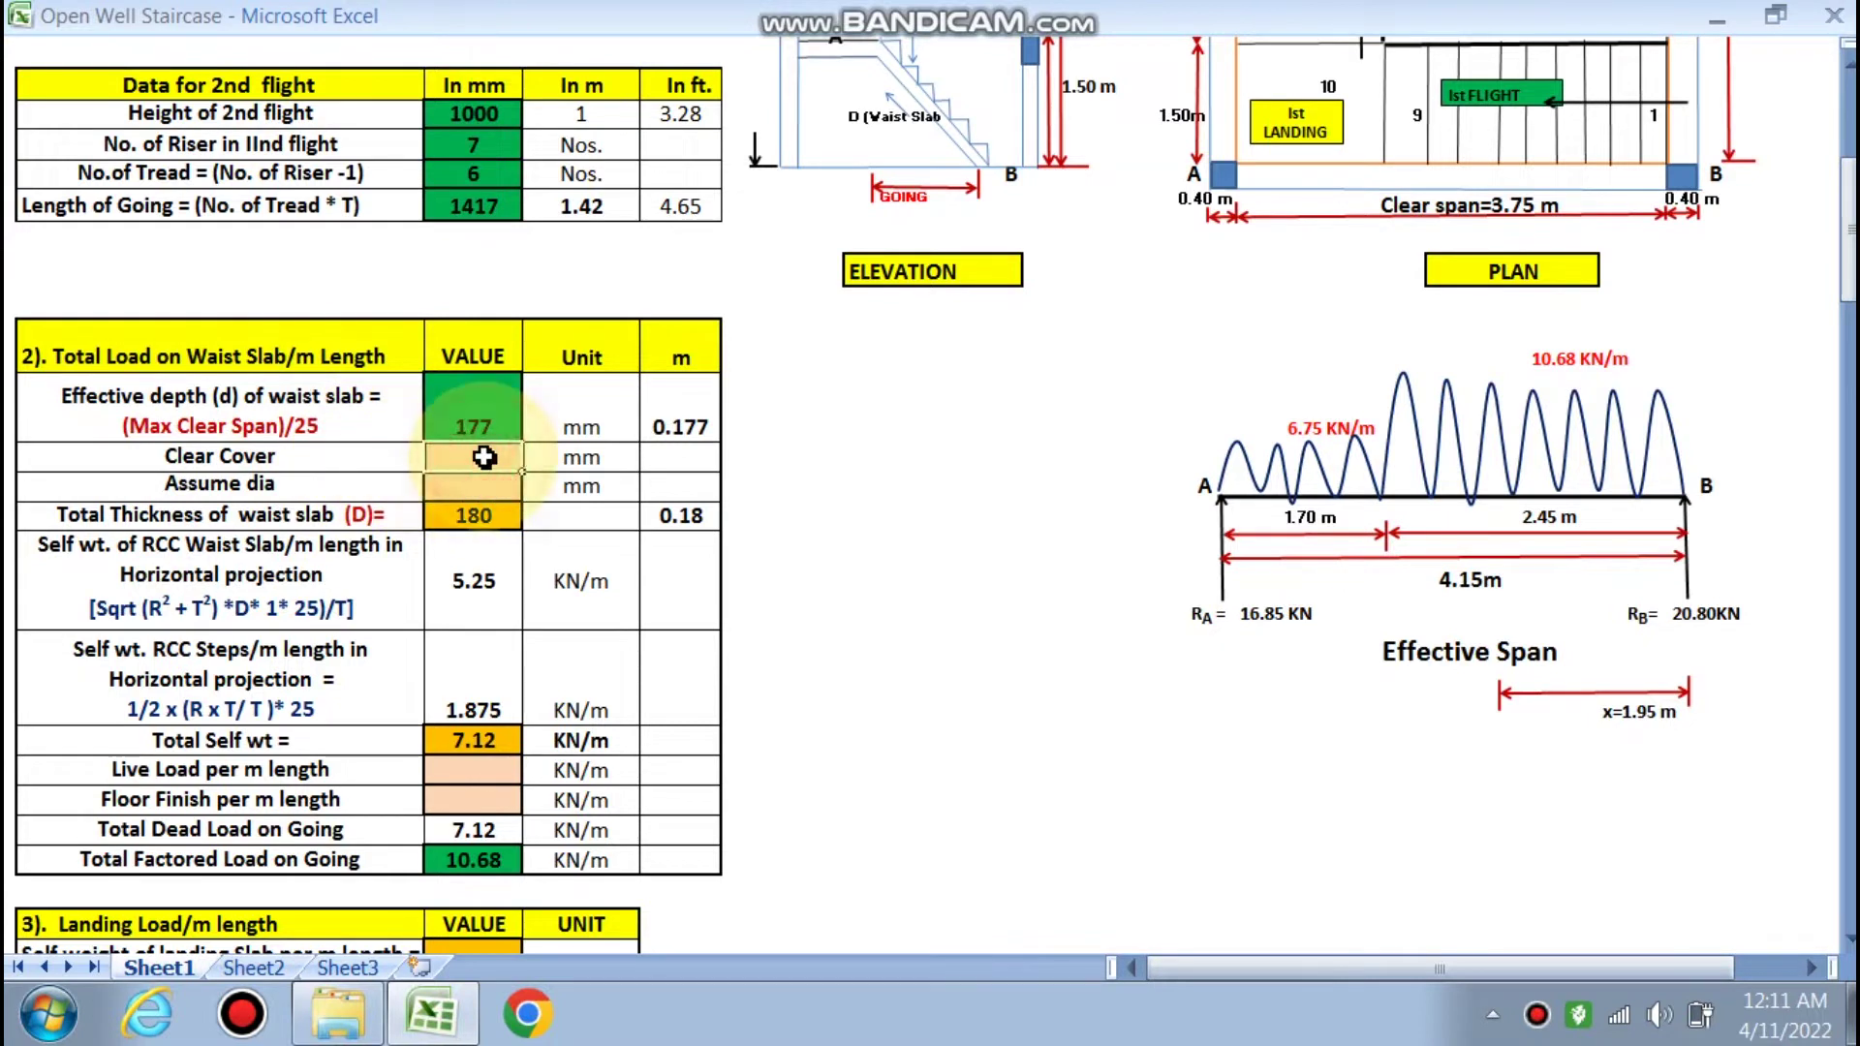
text(20)
key(Return)
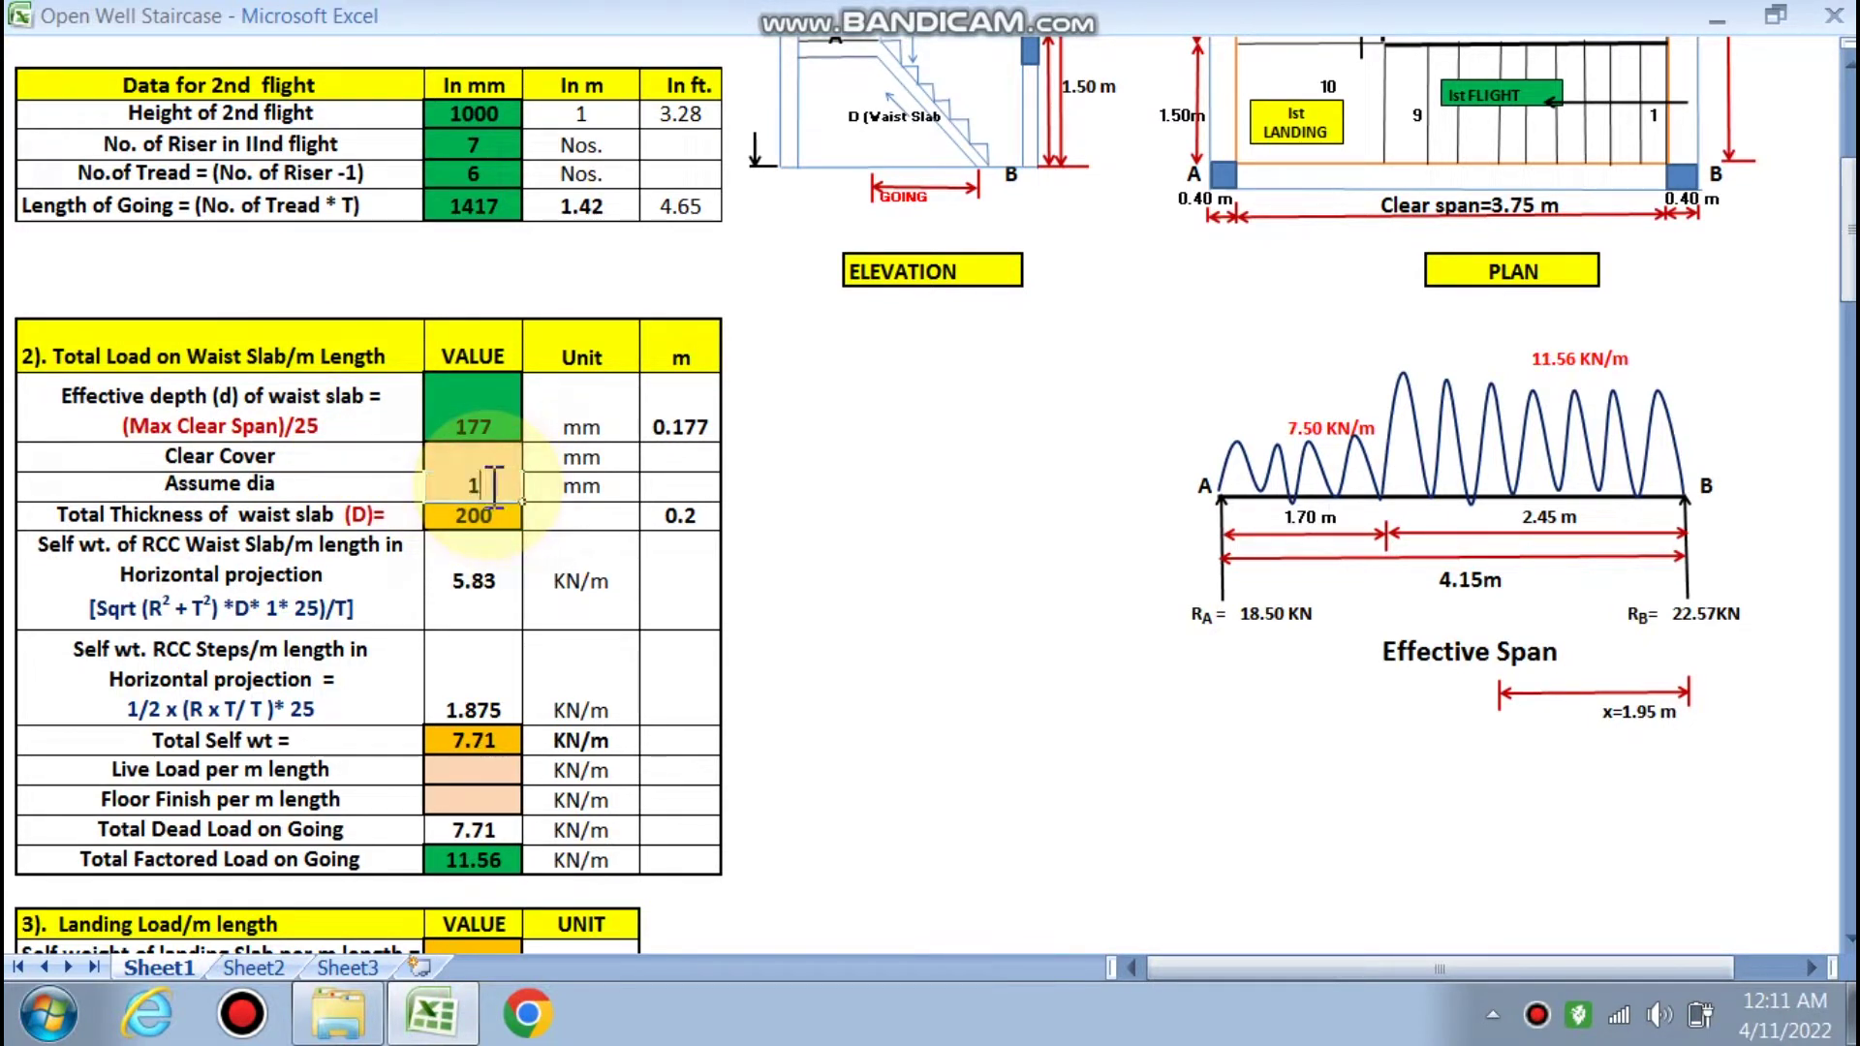
text(10)
click(531, 596)
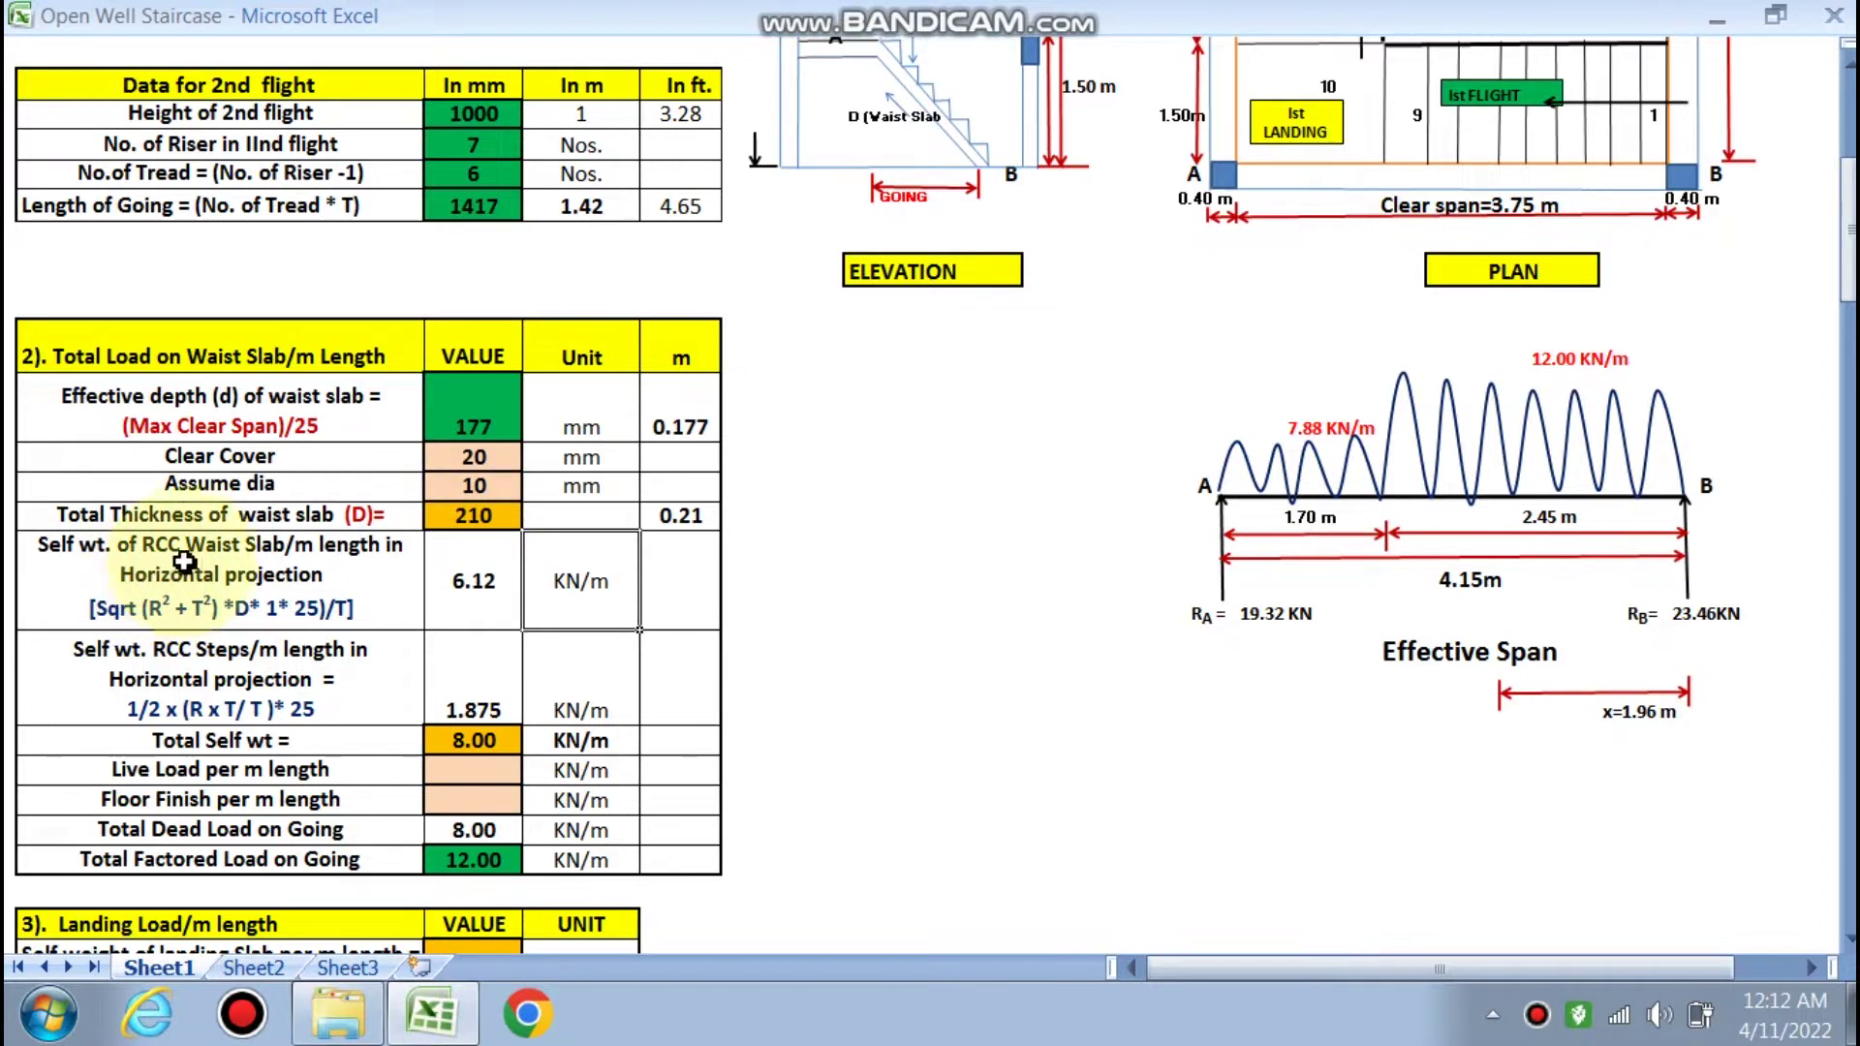
Review the 210 mm waist slab results and enter a live load of 3
scroll(847, 552, up, 2)
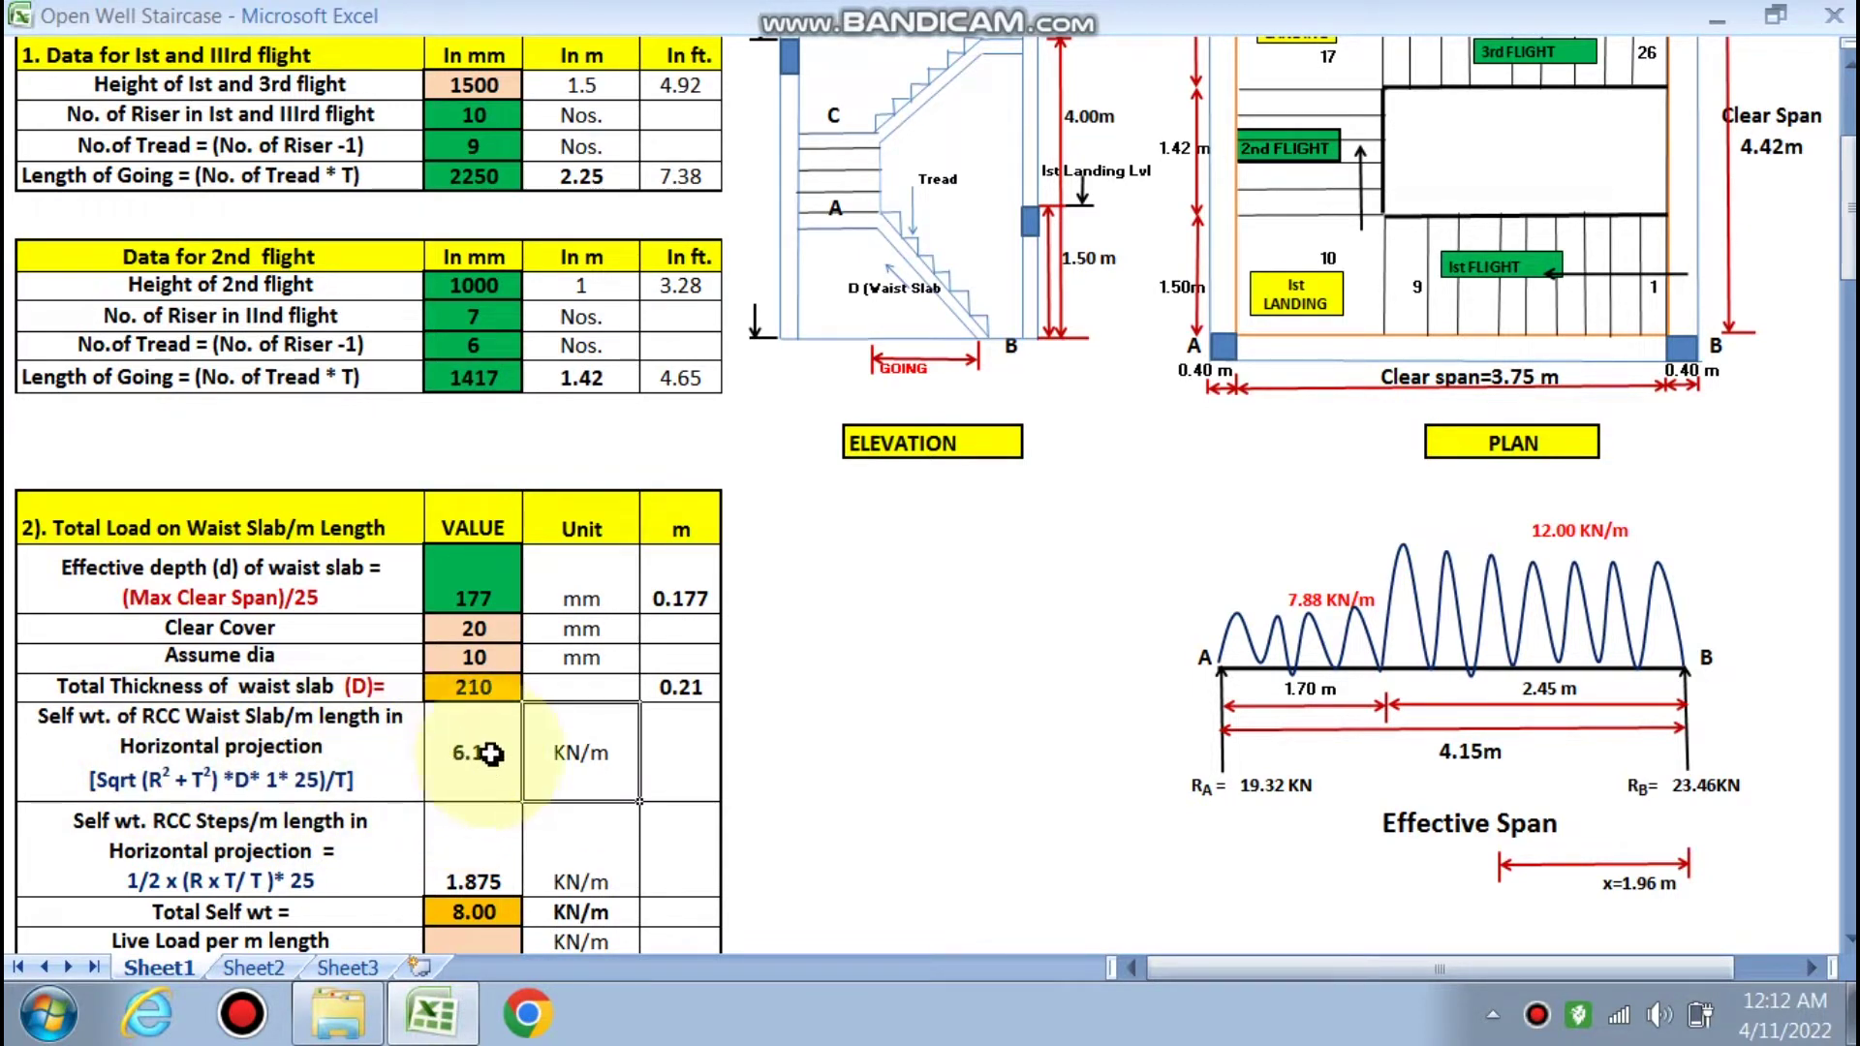
scroll(492, 789, down, 1)
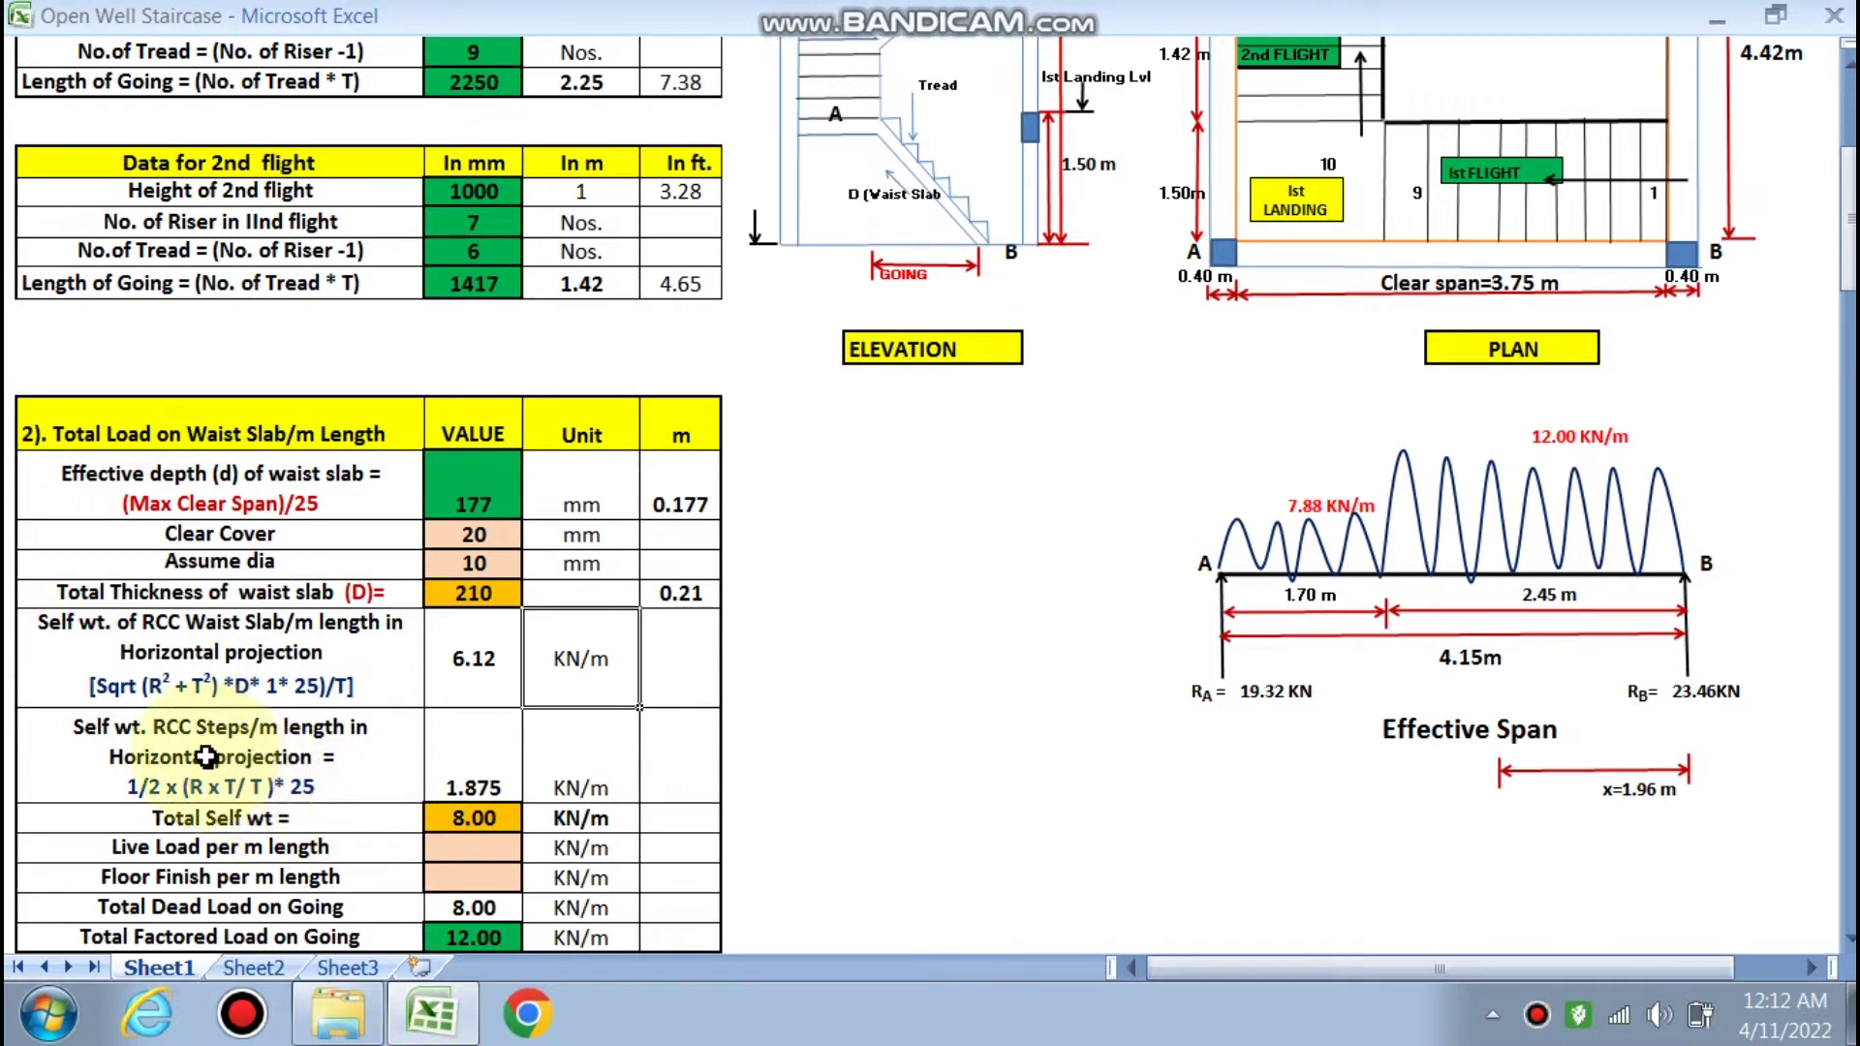
scroll(470, 767, up, 1)
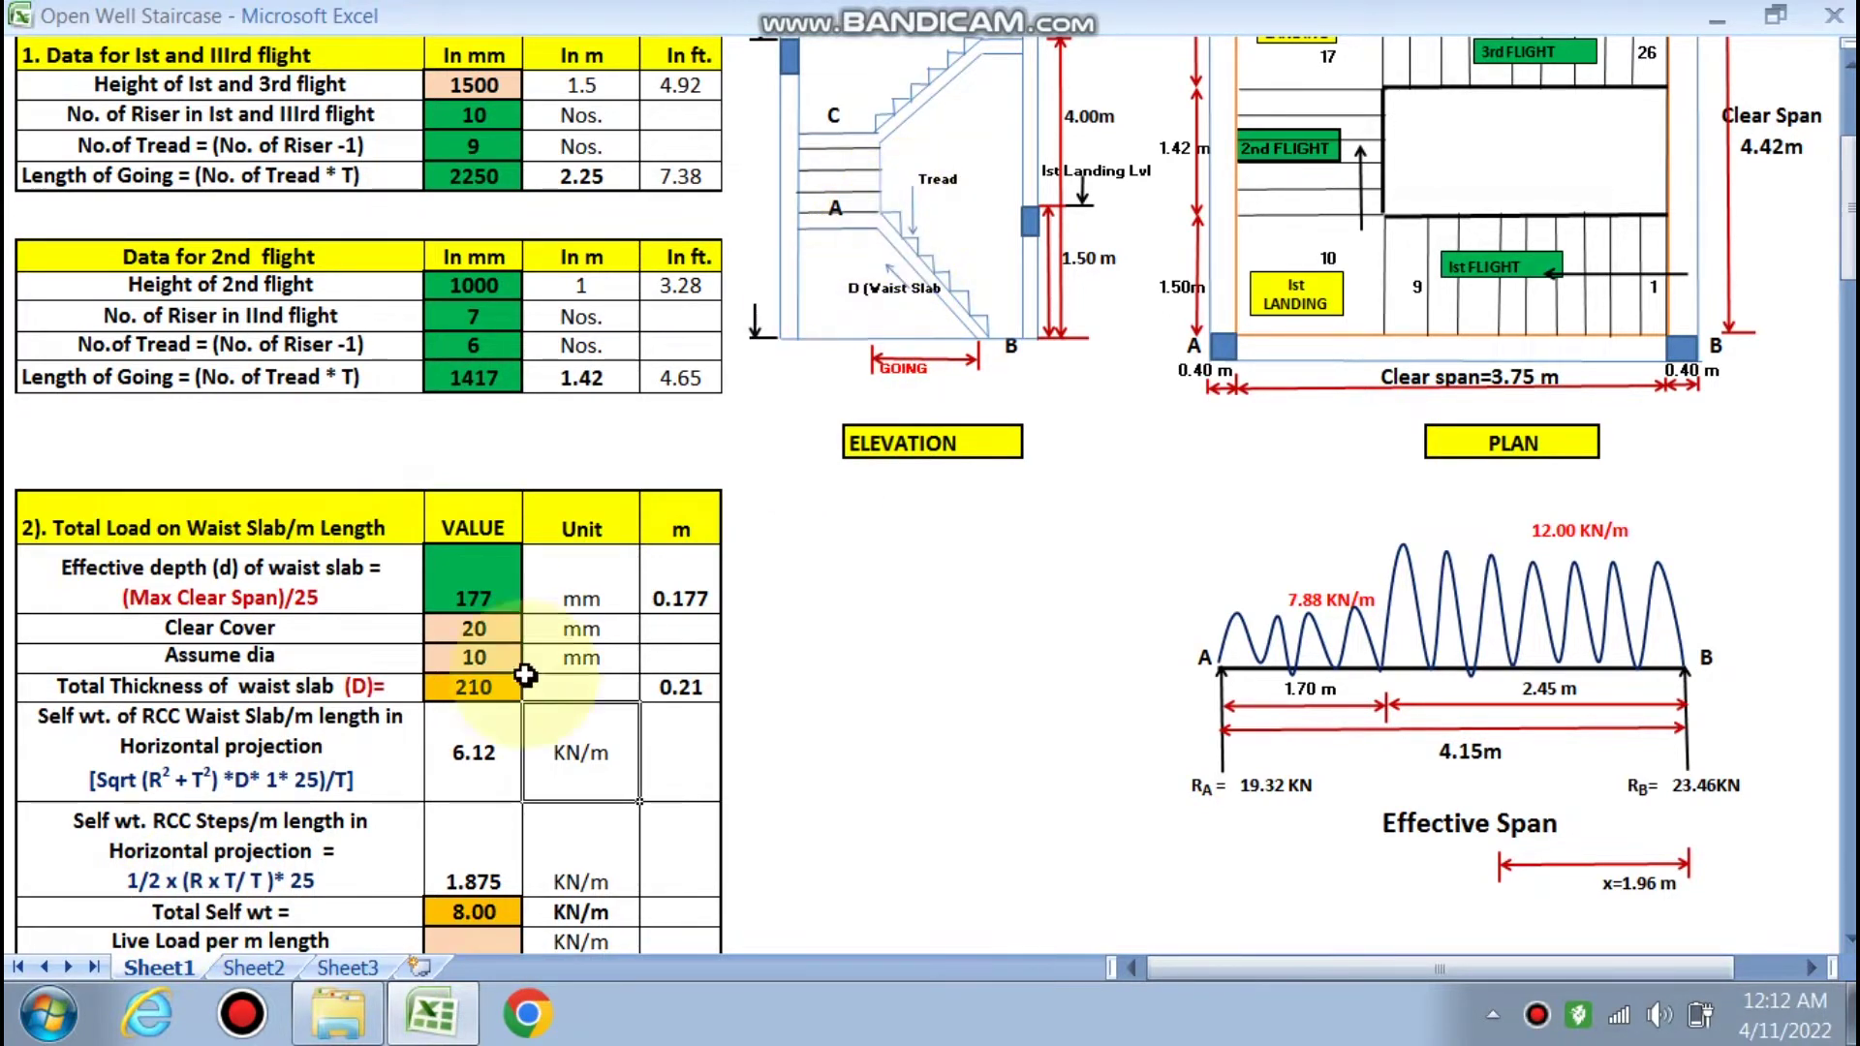
scroll(532, 669, down, 2)
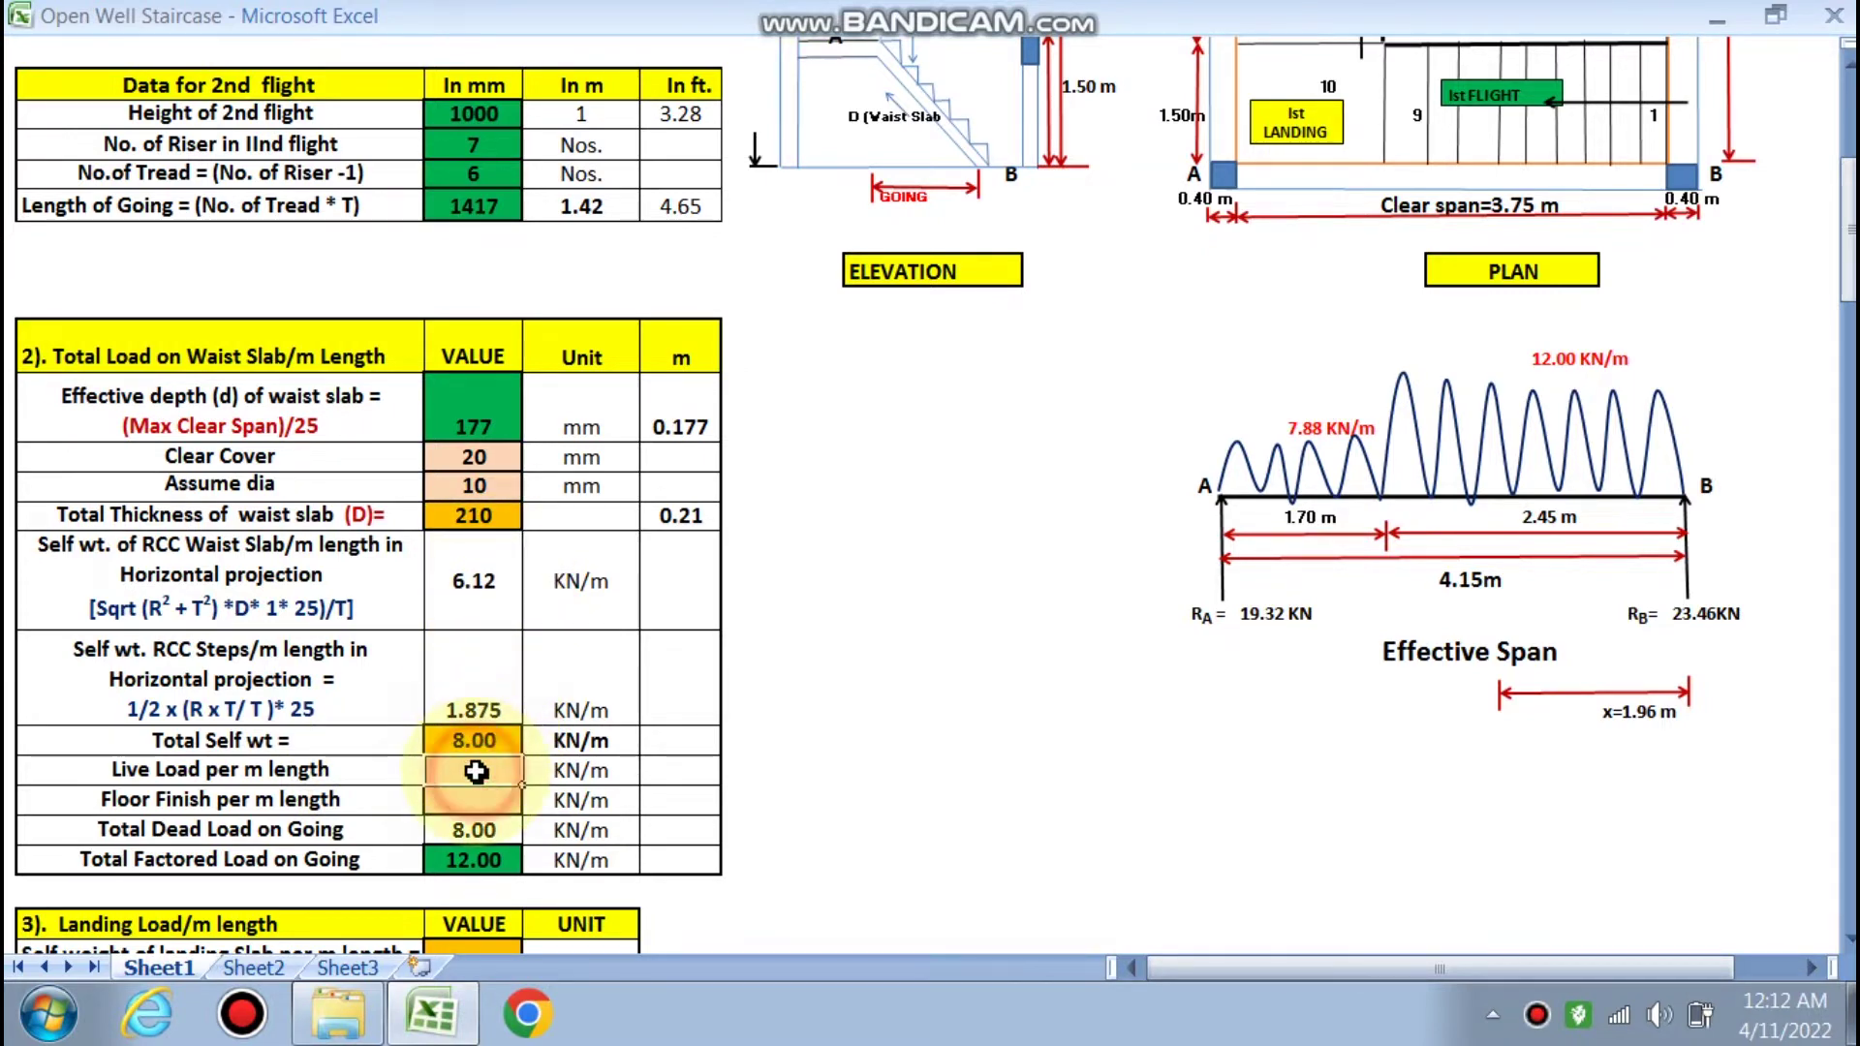
scroll(483, 764, up, 7)
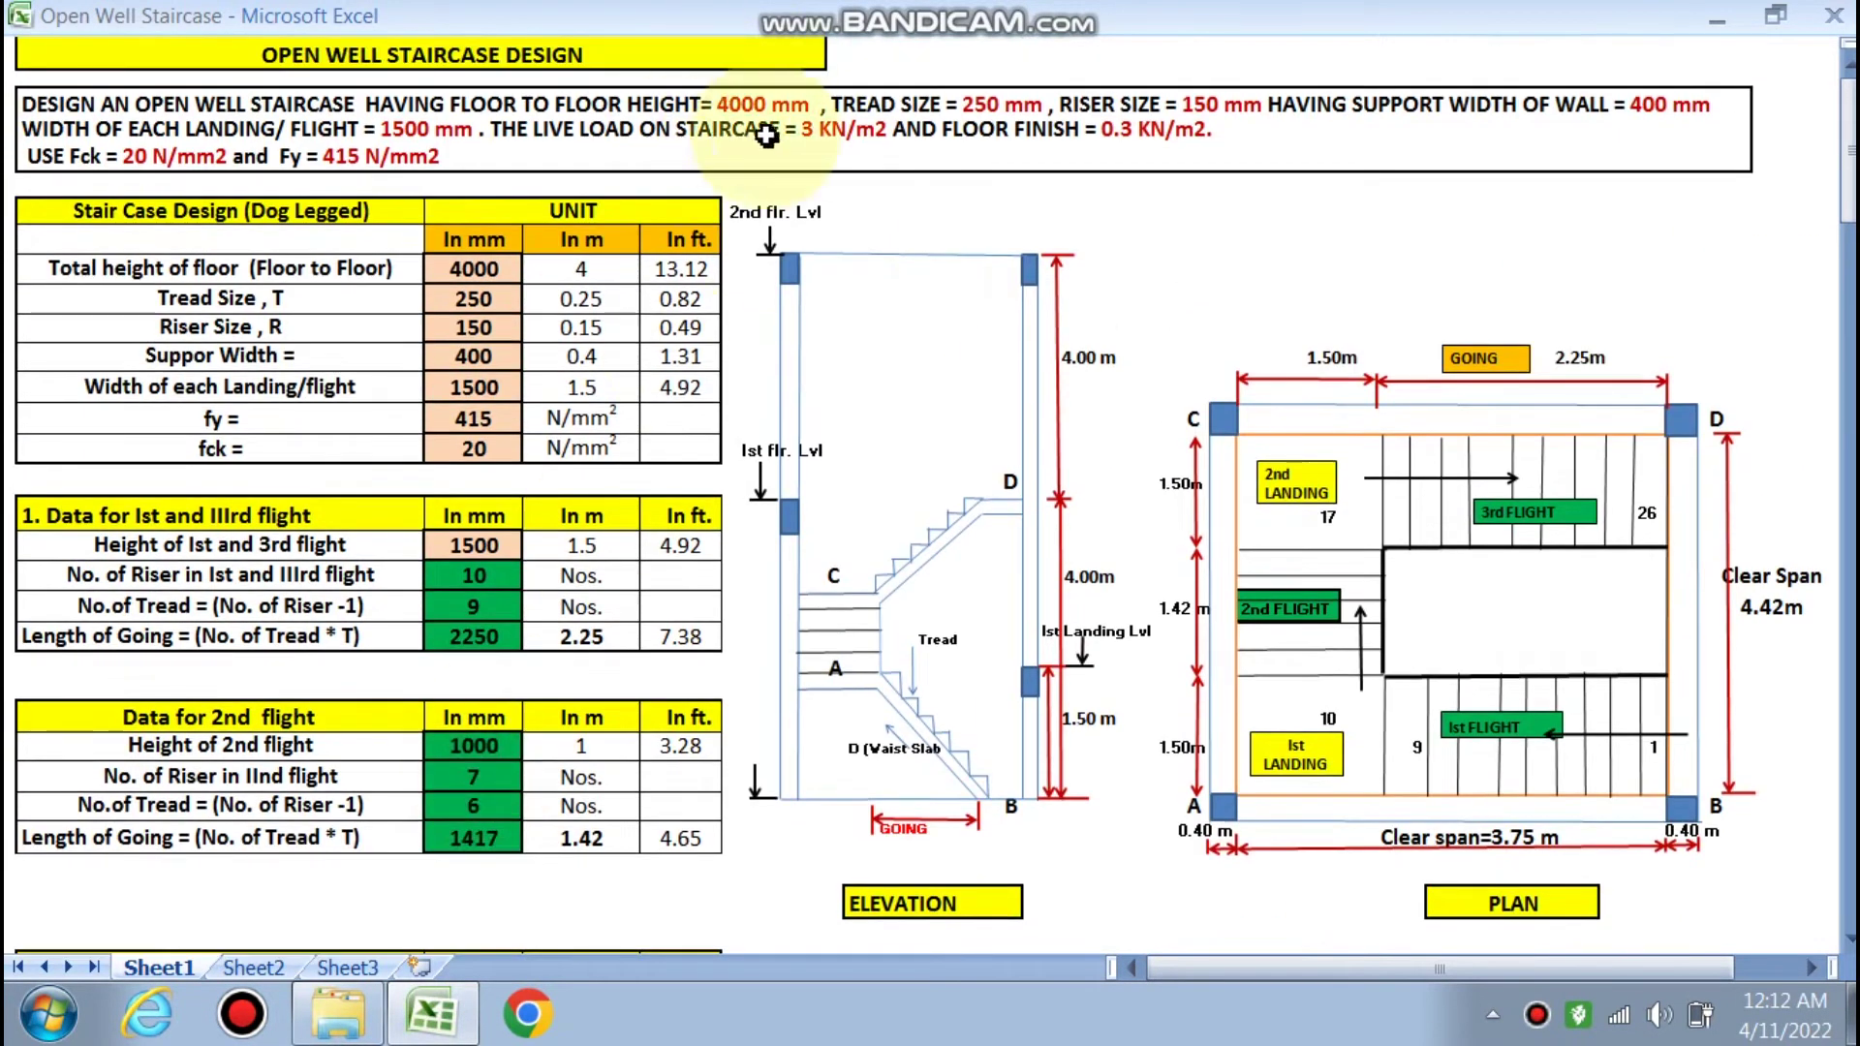
scroll(479, 741, down, 8)
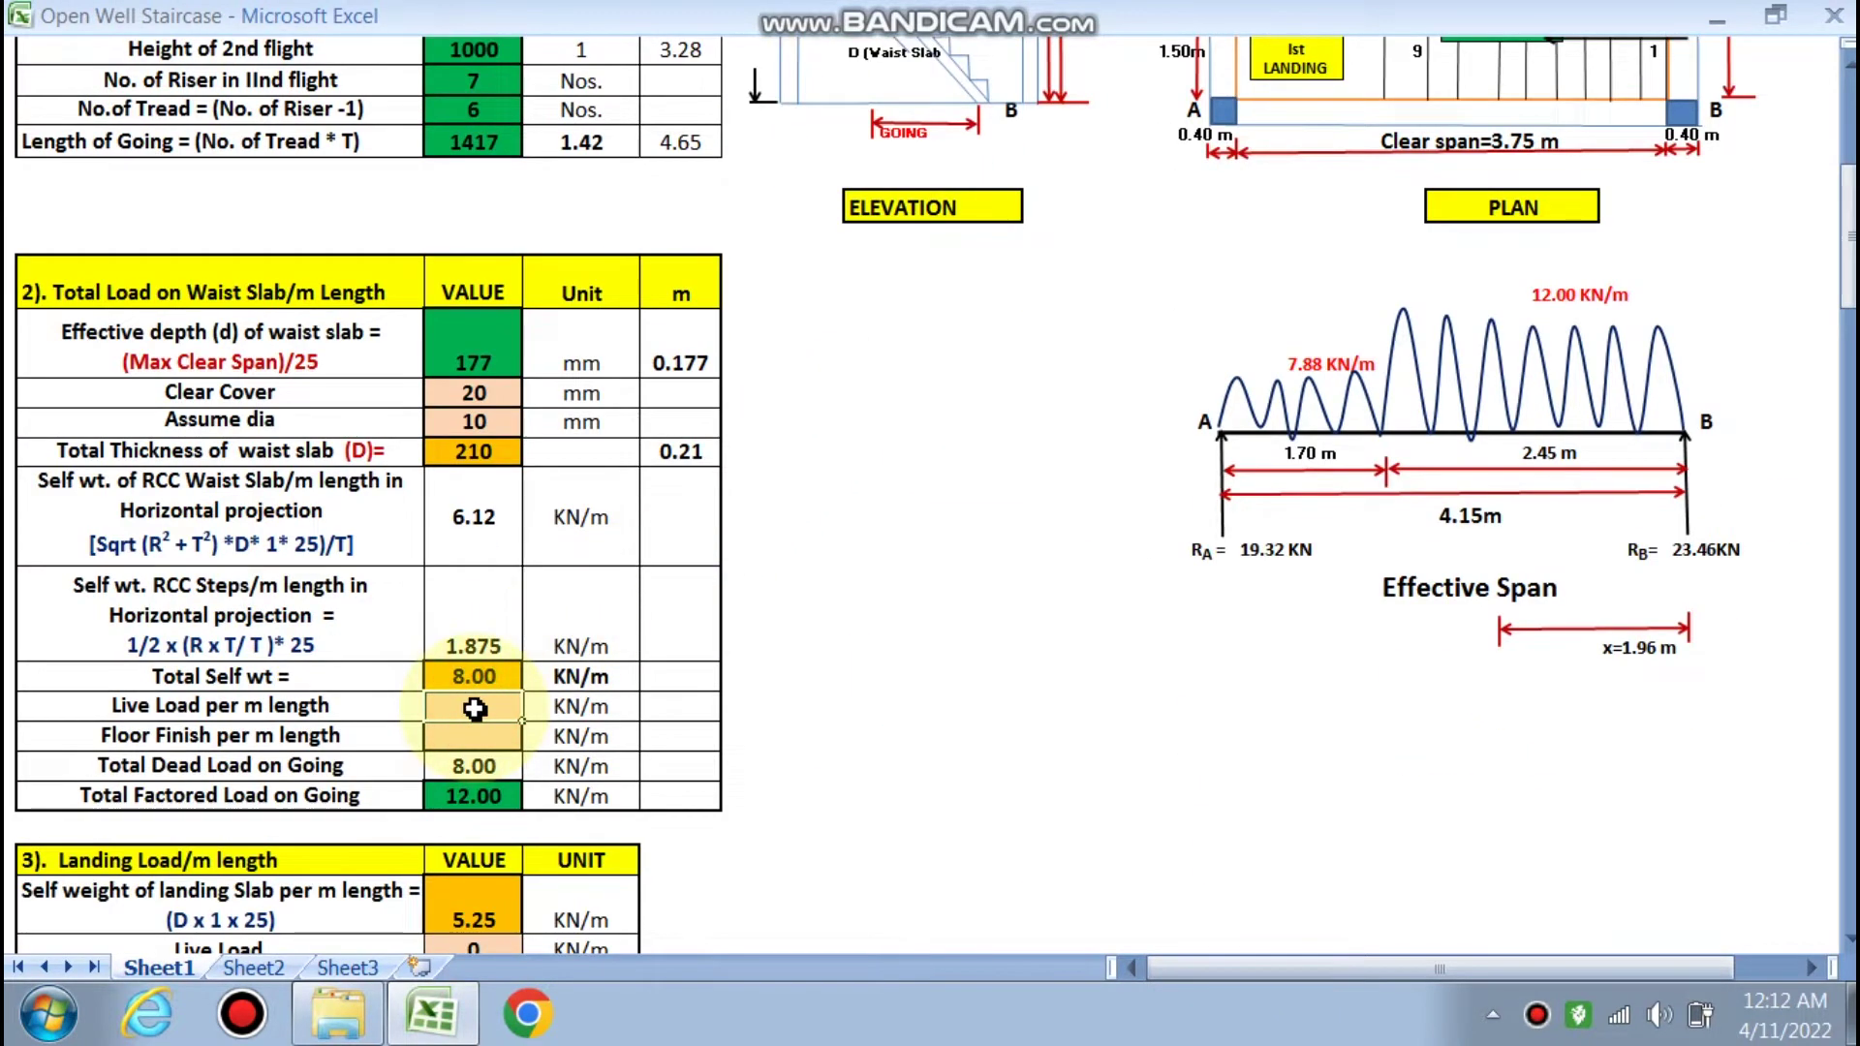
key(Return)
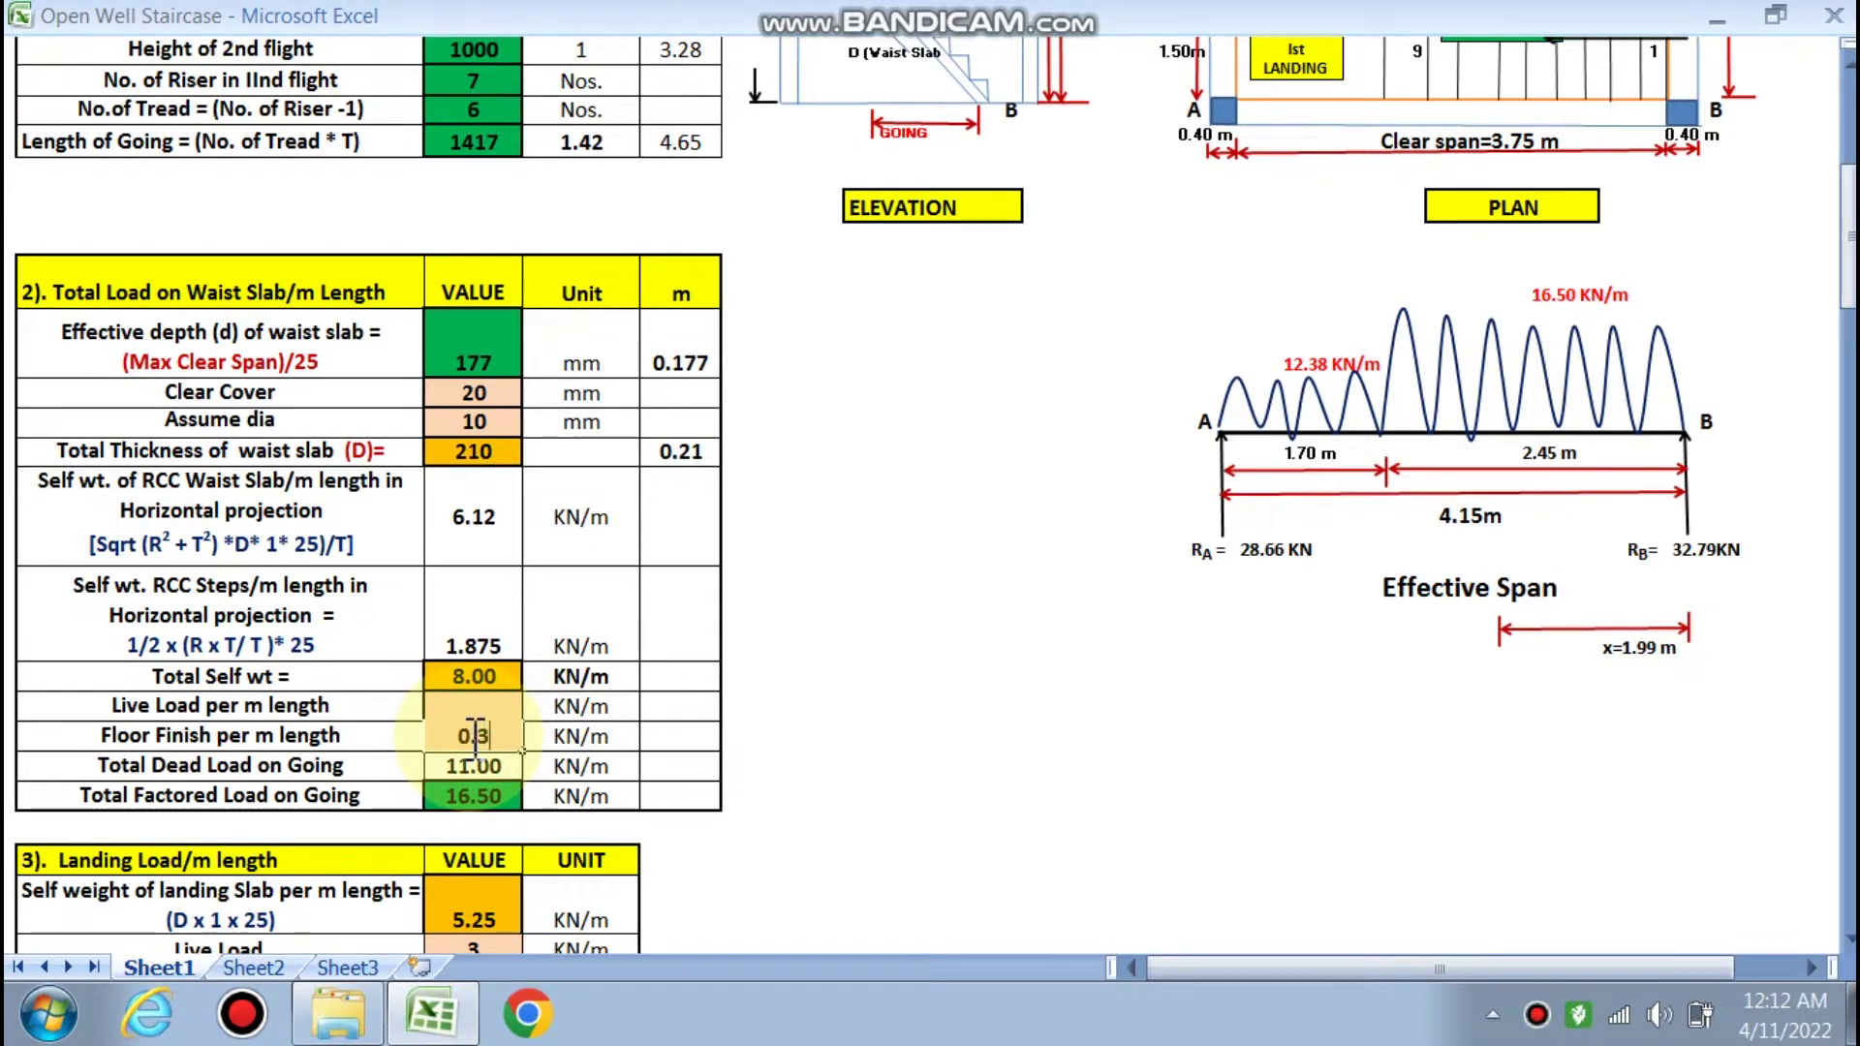
Enter a 0.3 KN/m floor finish and review the 16.95 KN/m factored going load
text(0.3)
click(1268, 763)
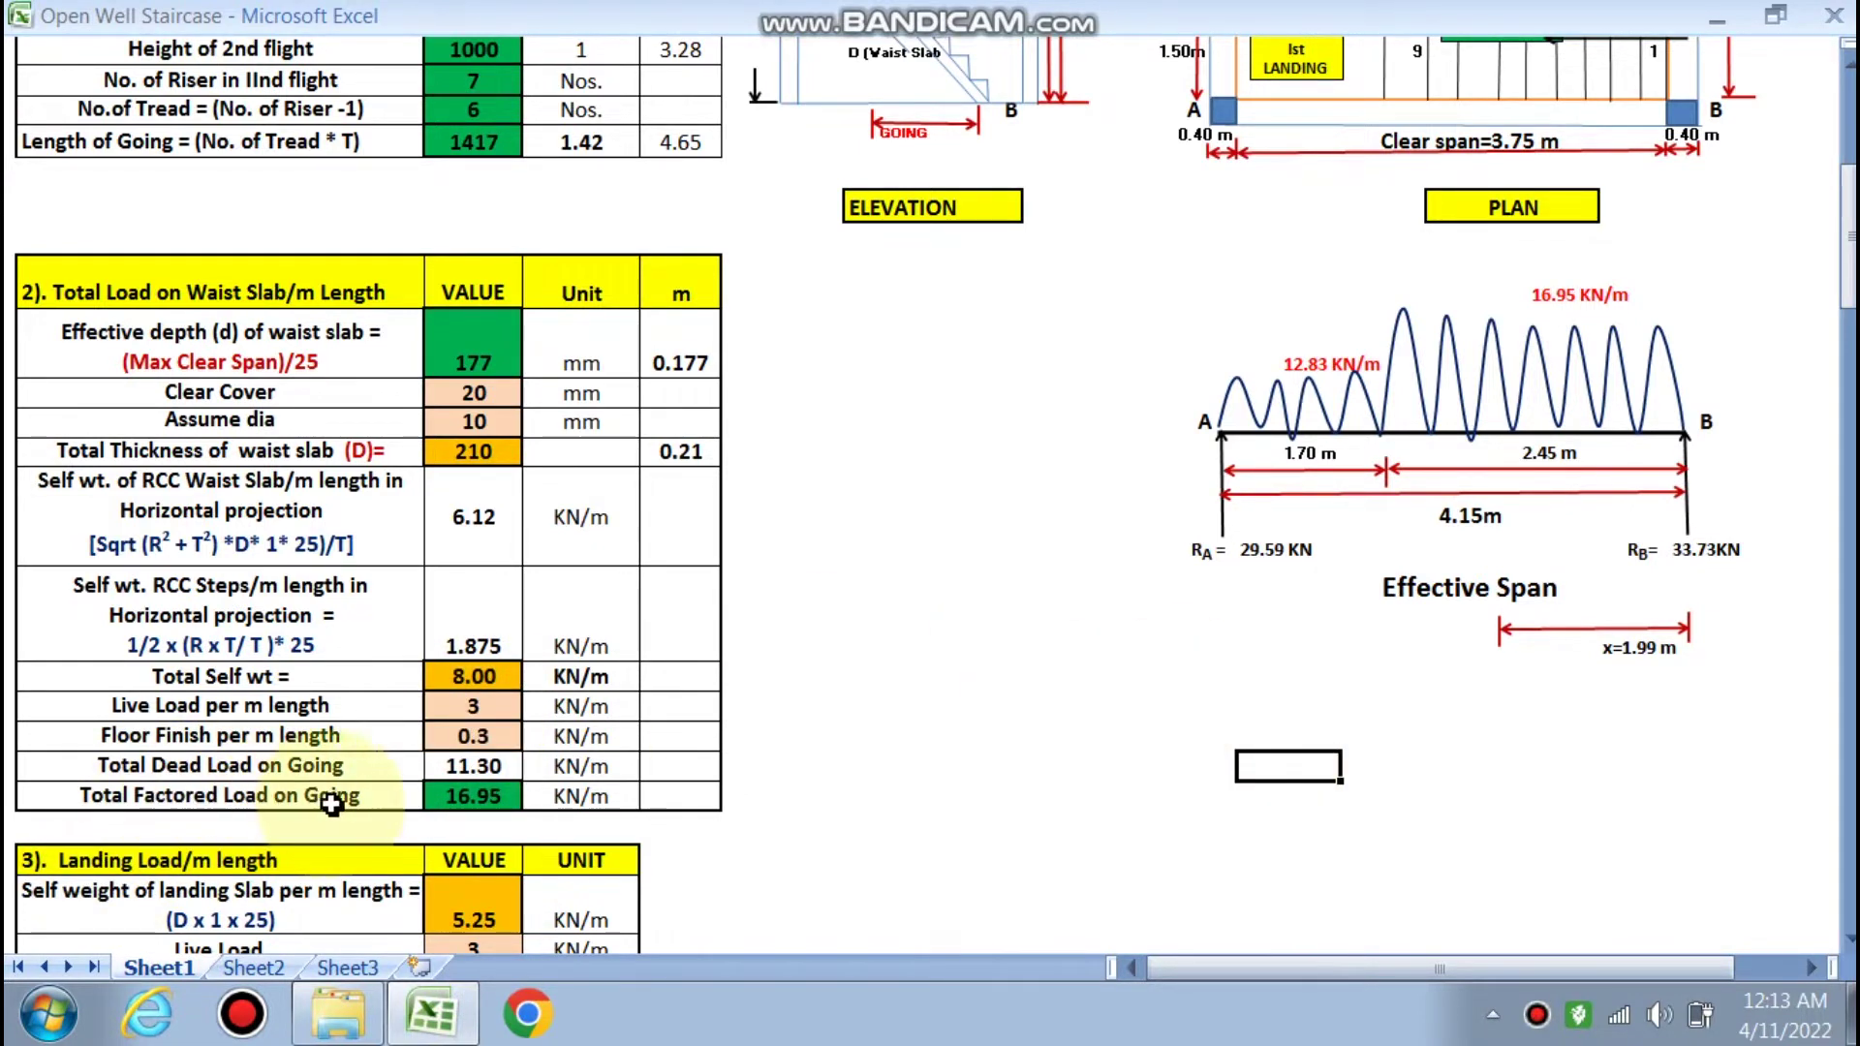
scroll(1535, 339, up, 2)
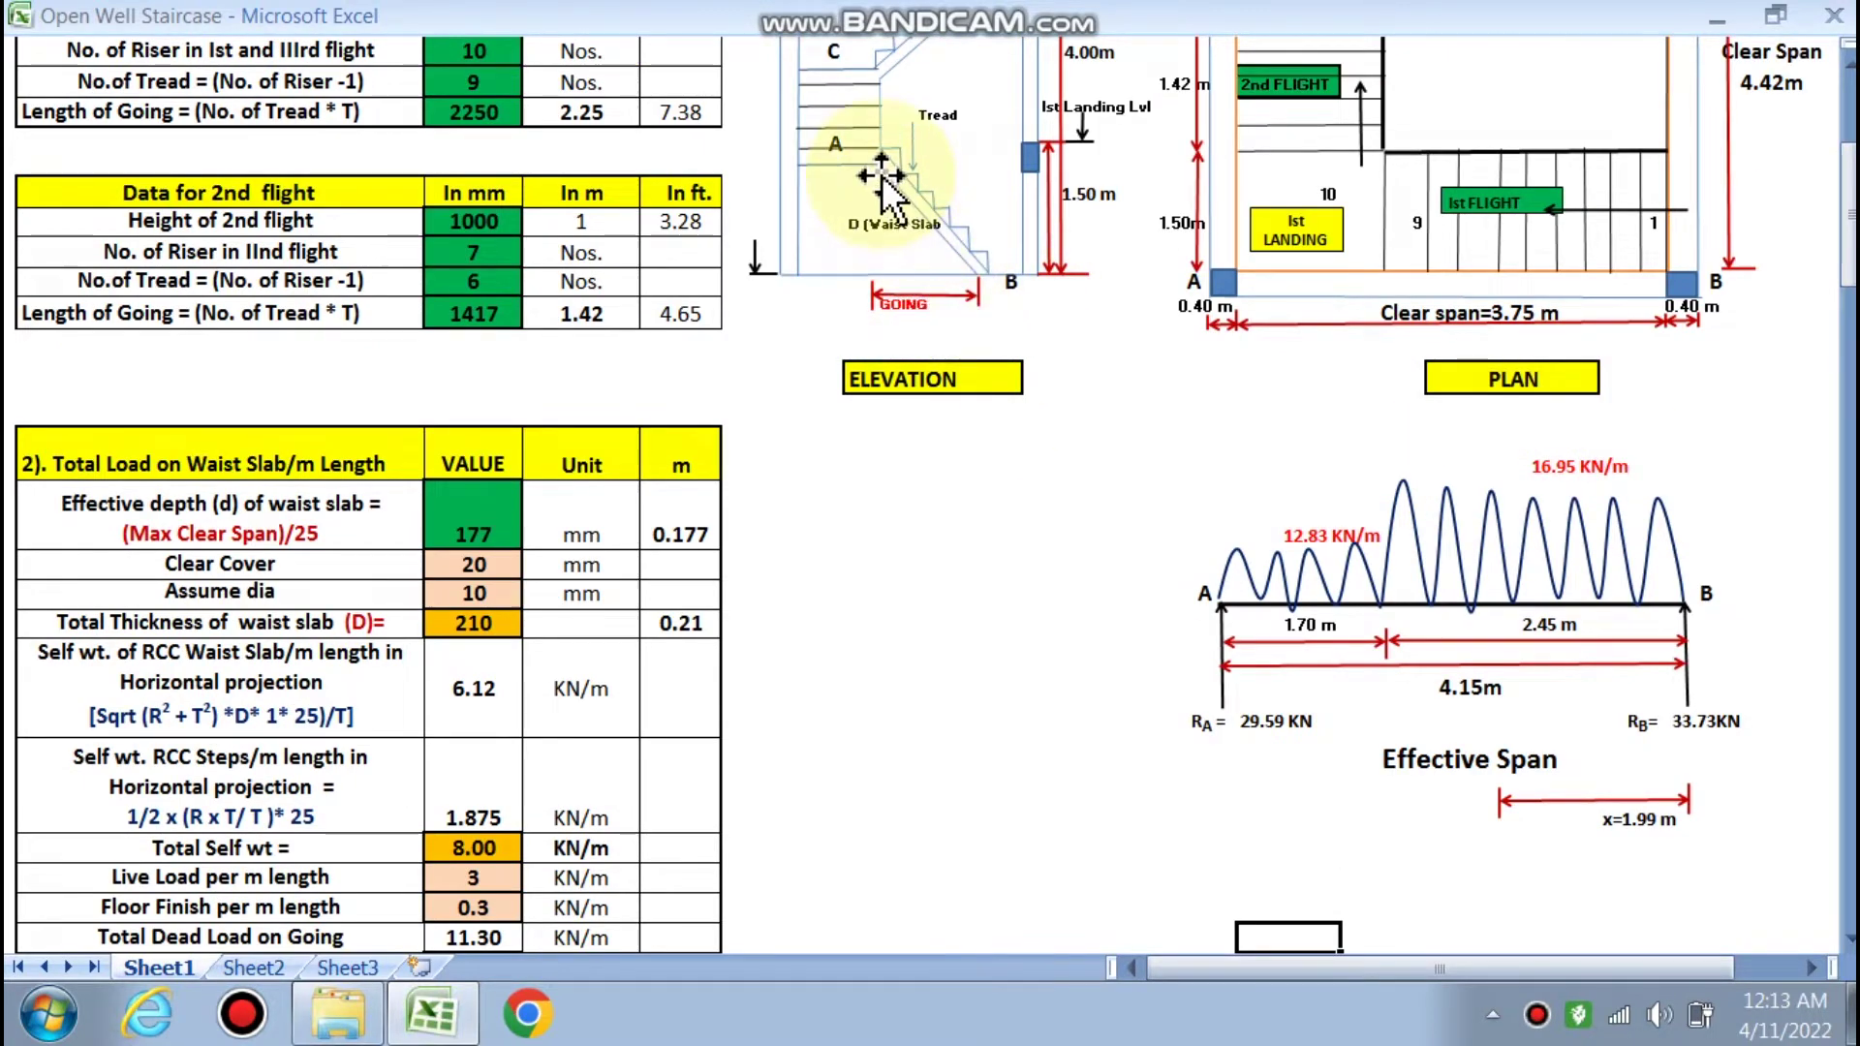
scroll(882, 179, up, 2)
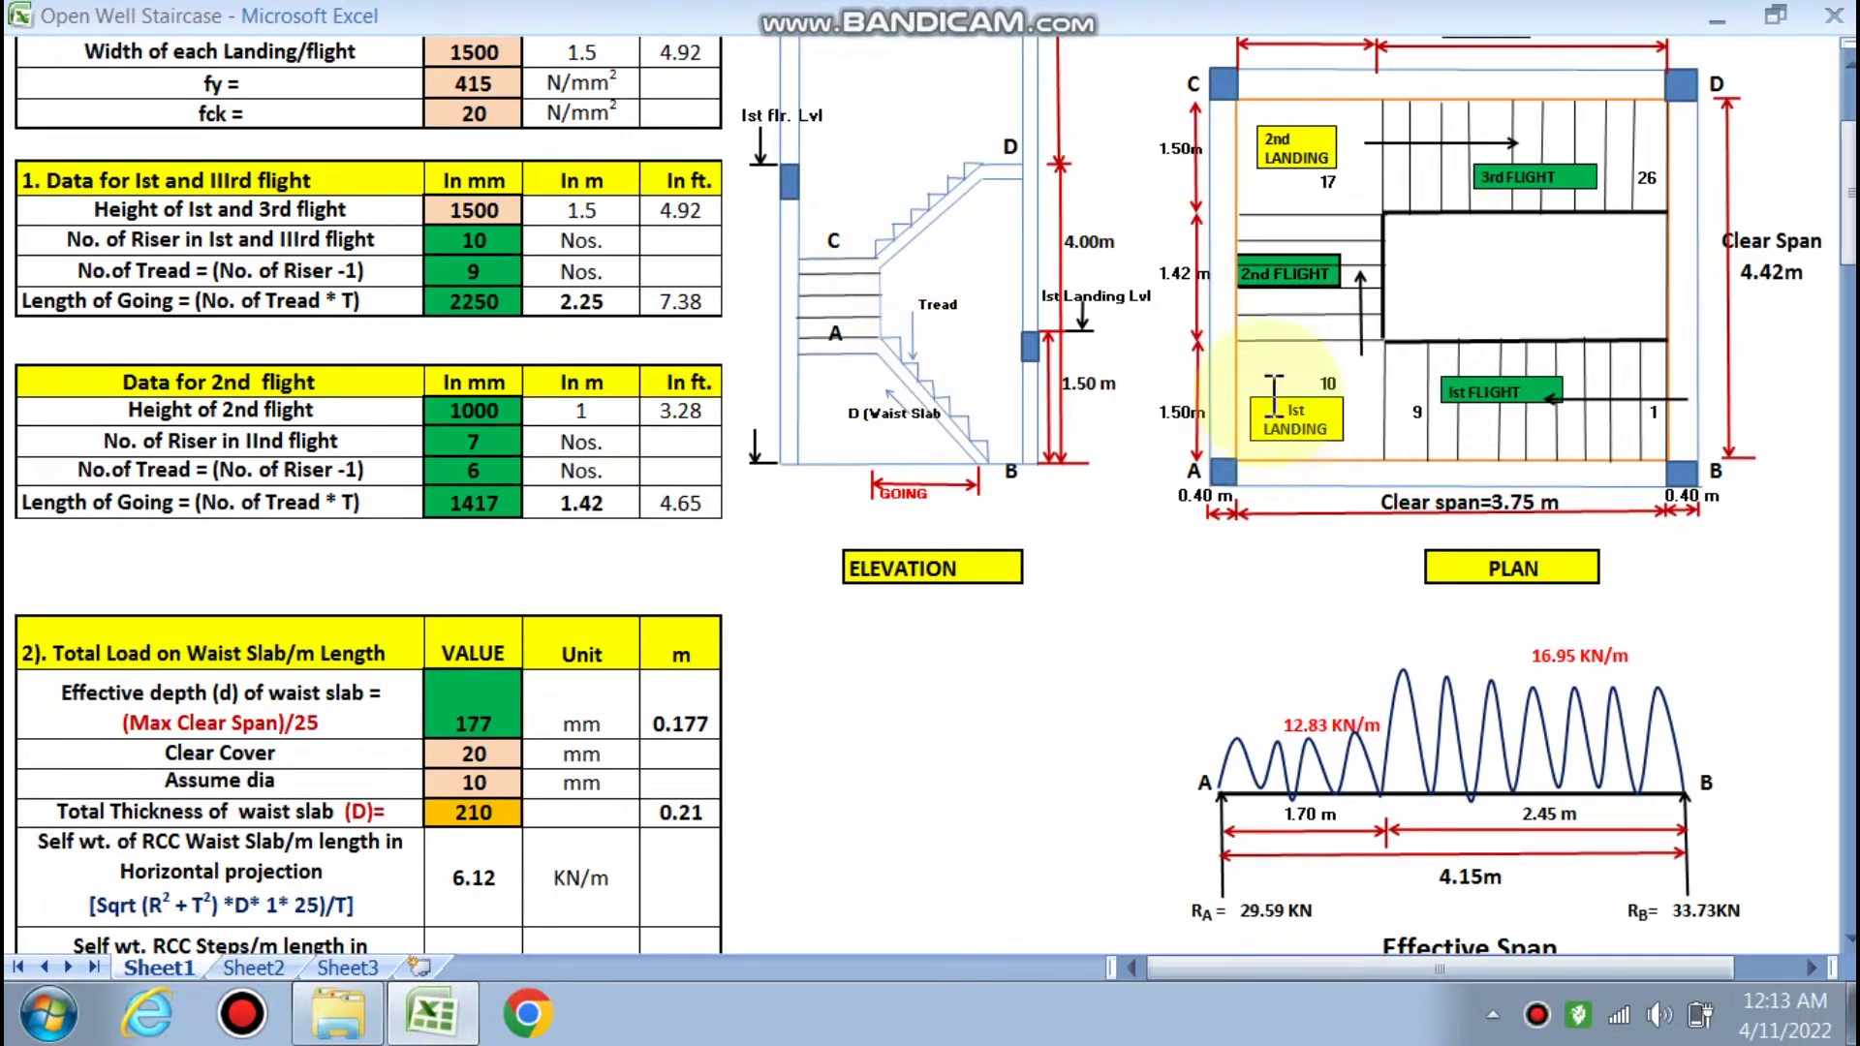
scroll(1249, 513, down, 2)
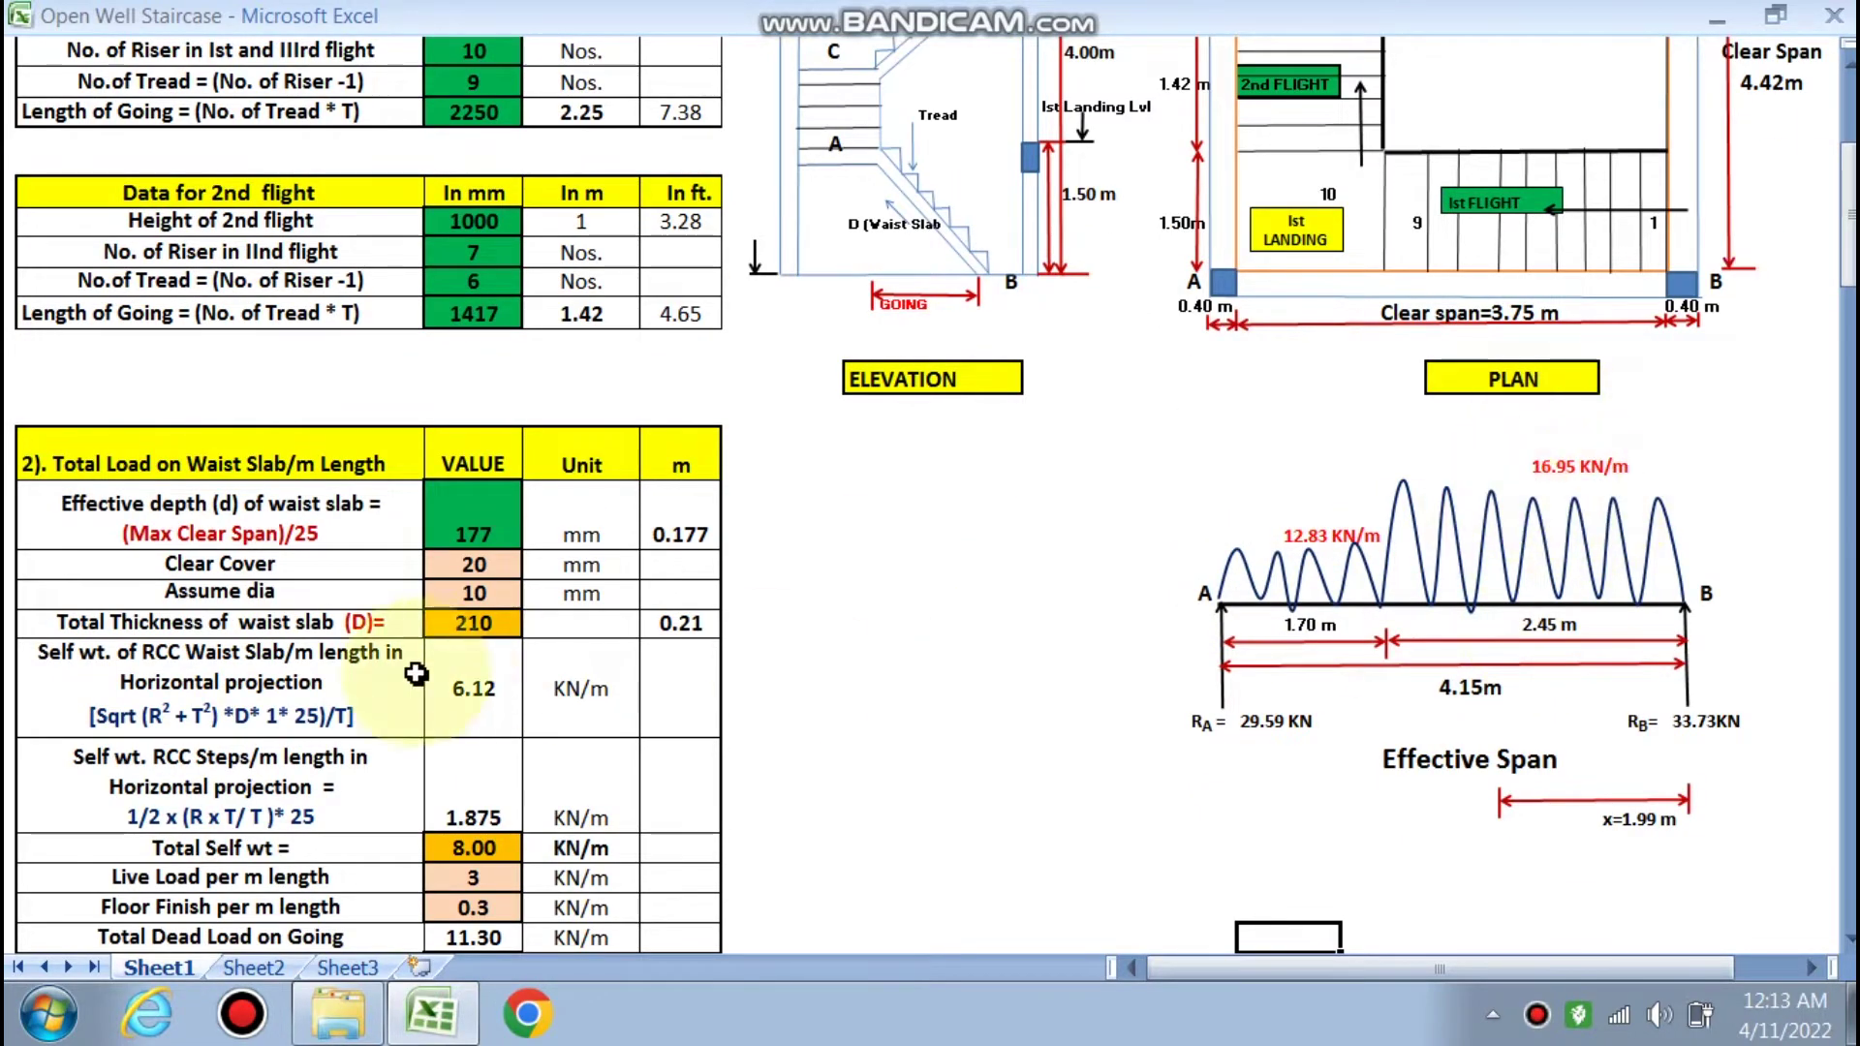
scroll(543, 717, down, 3)
scroll(573, 734, down, 1)
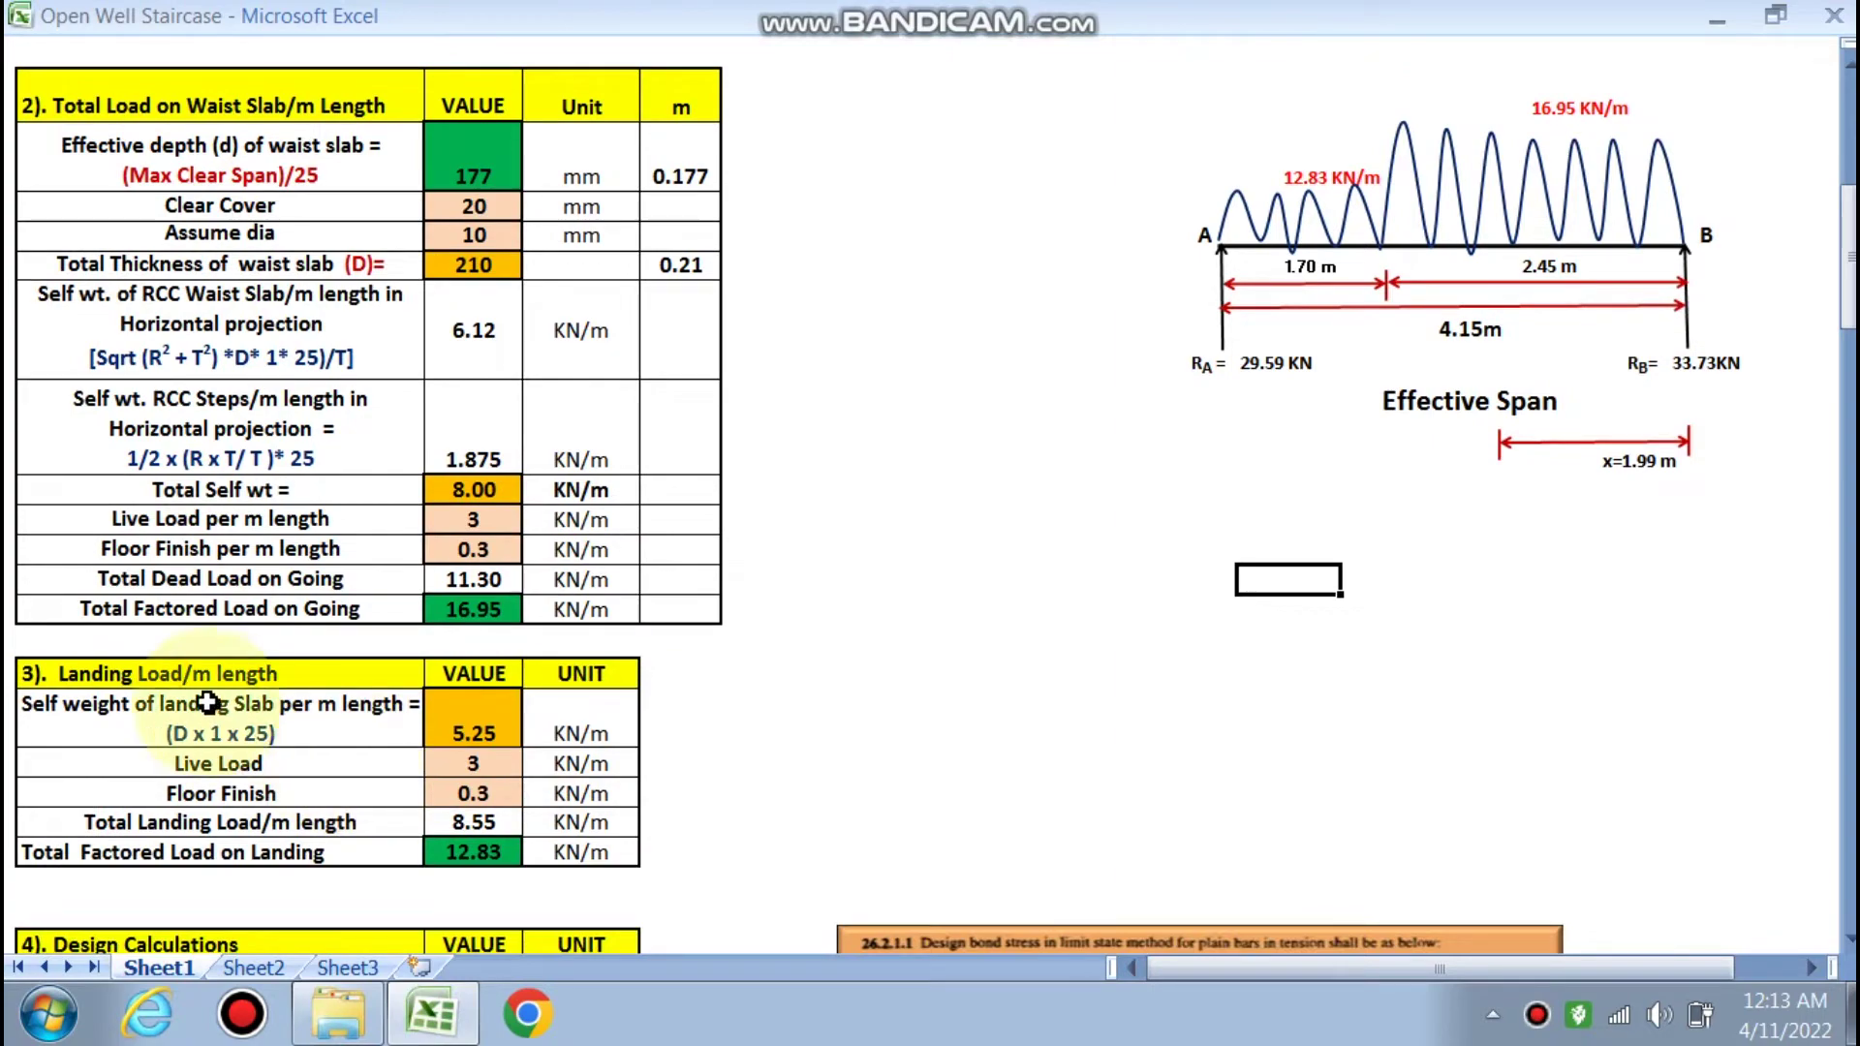
scroll(523, 751, up, 3)
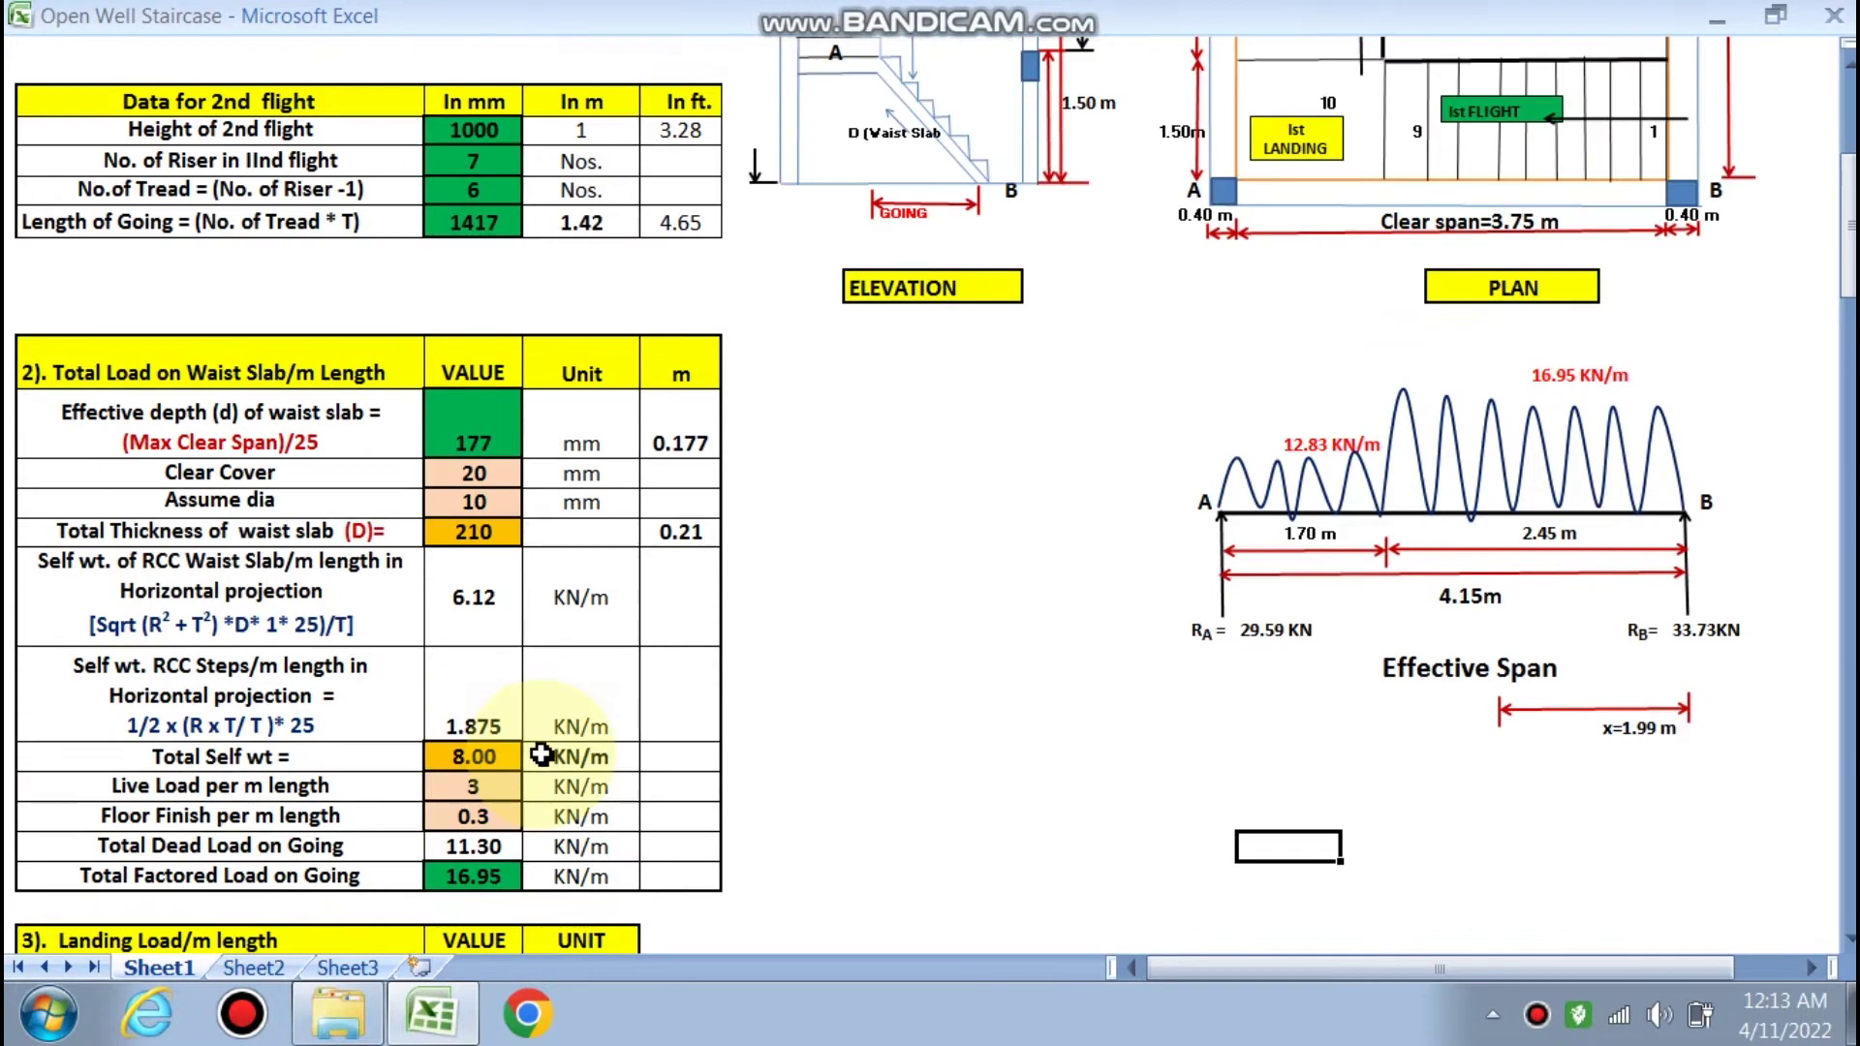
scroll(542, 653, up, 3)
scroll(533, 606, up, 2)
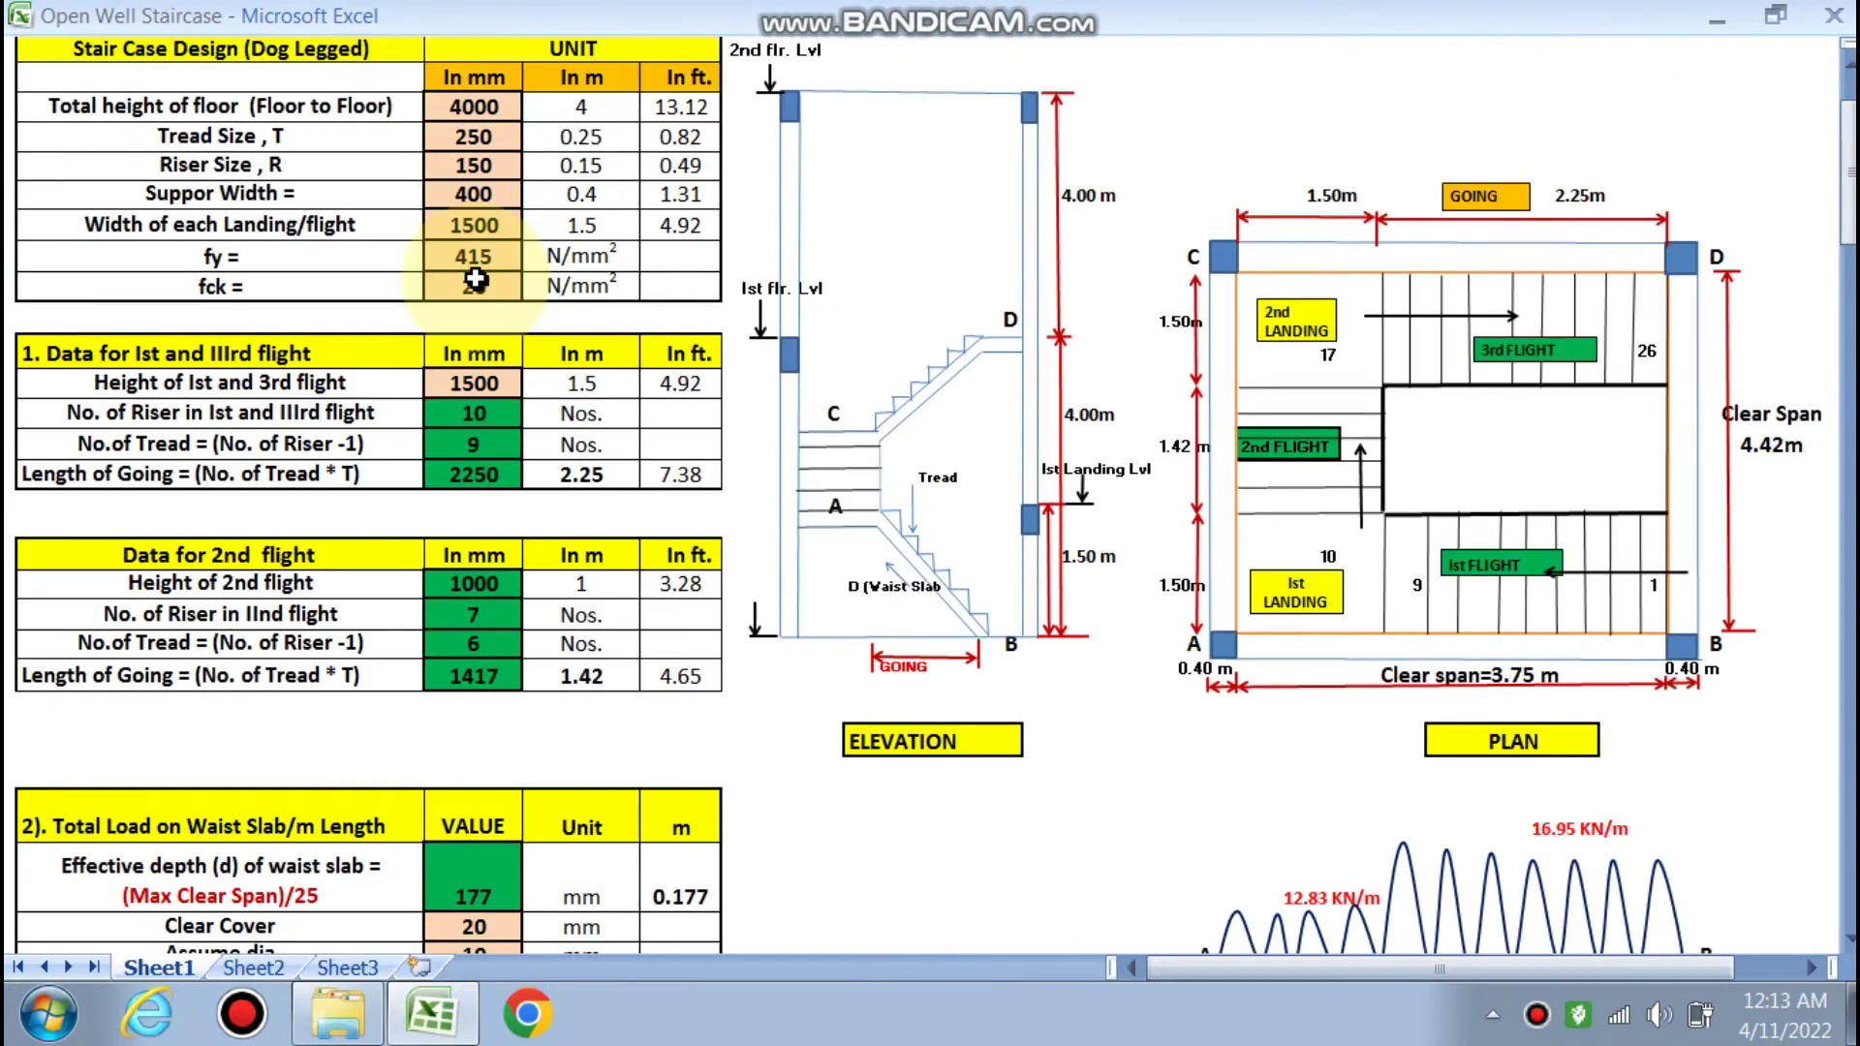
scroll(534, 588, down, 2)
scroll(463, 799, down, 6)
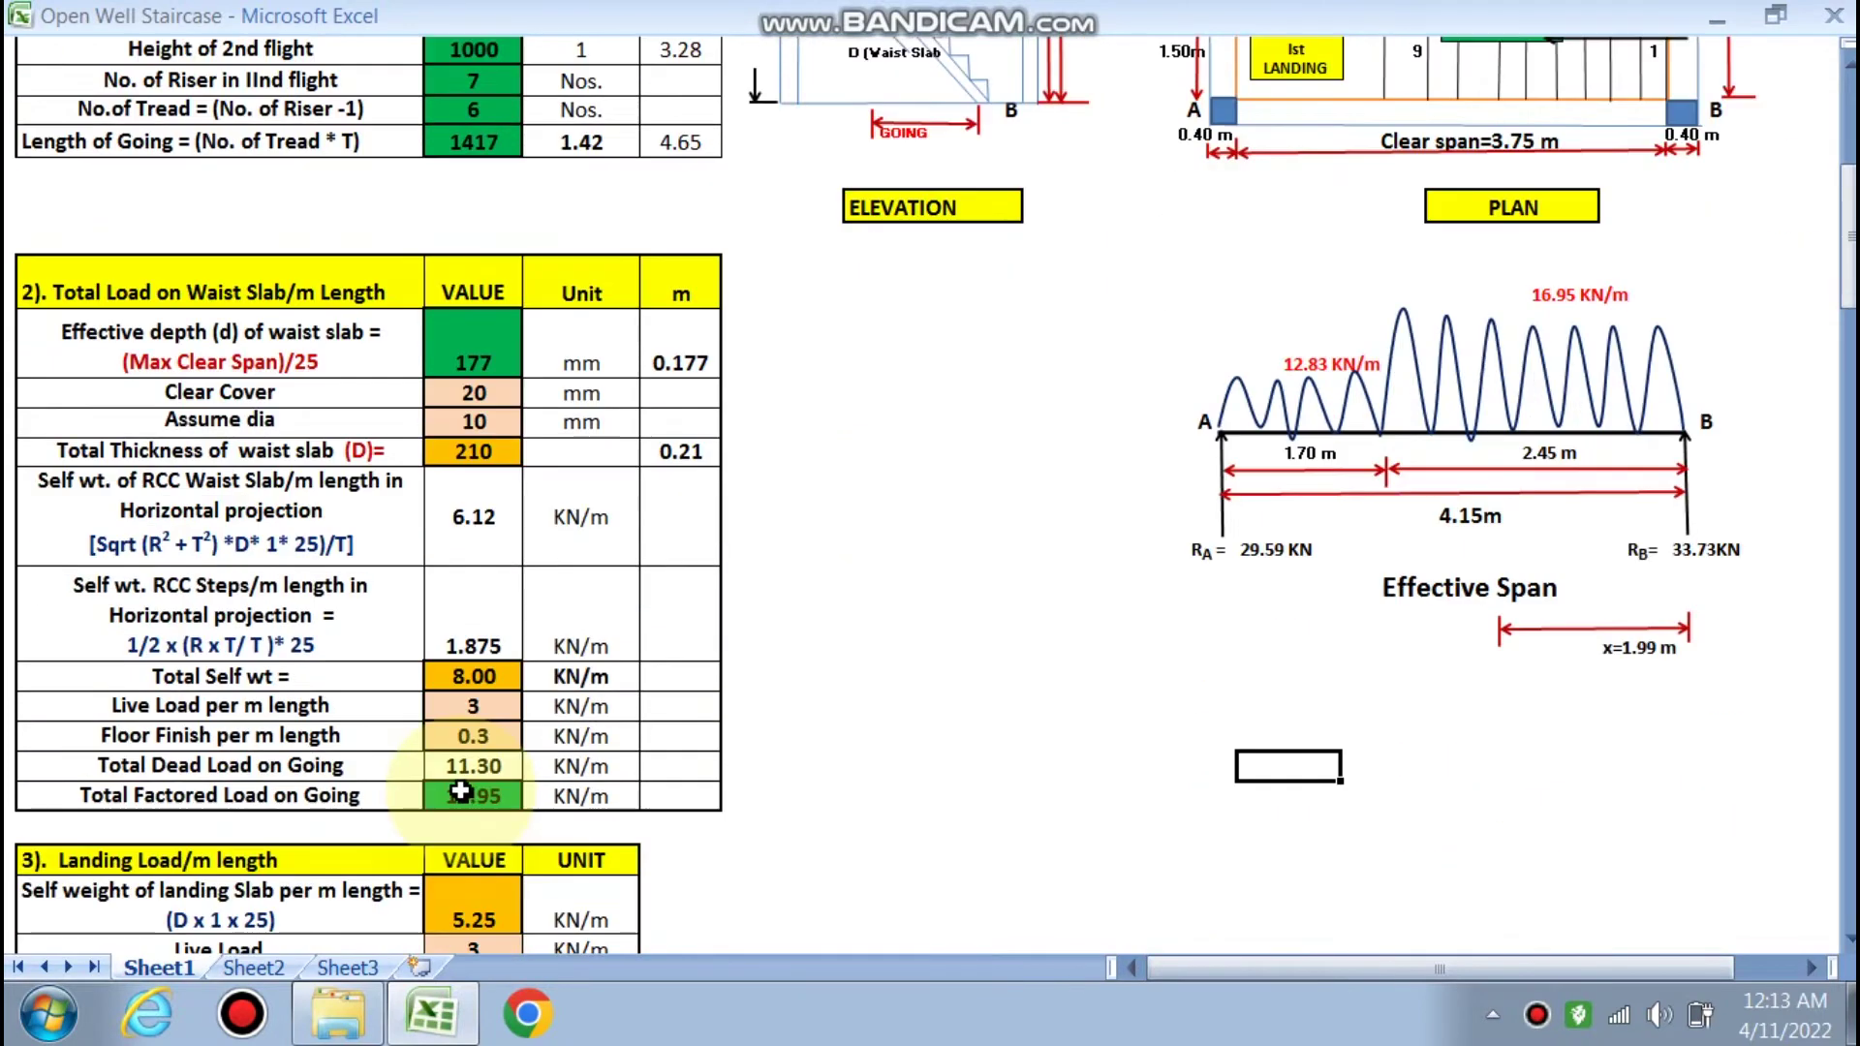
click(481, 729)
double_click(481, 732)
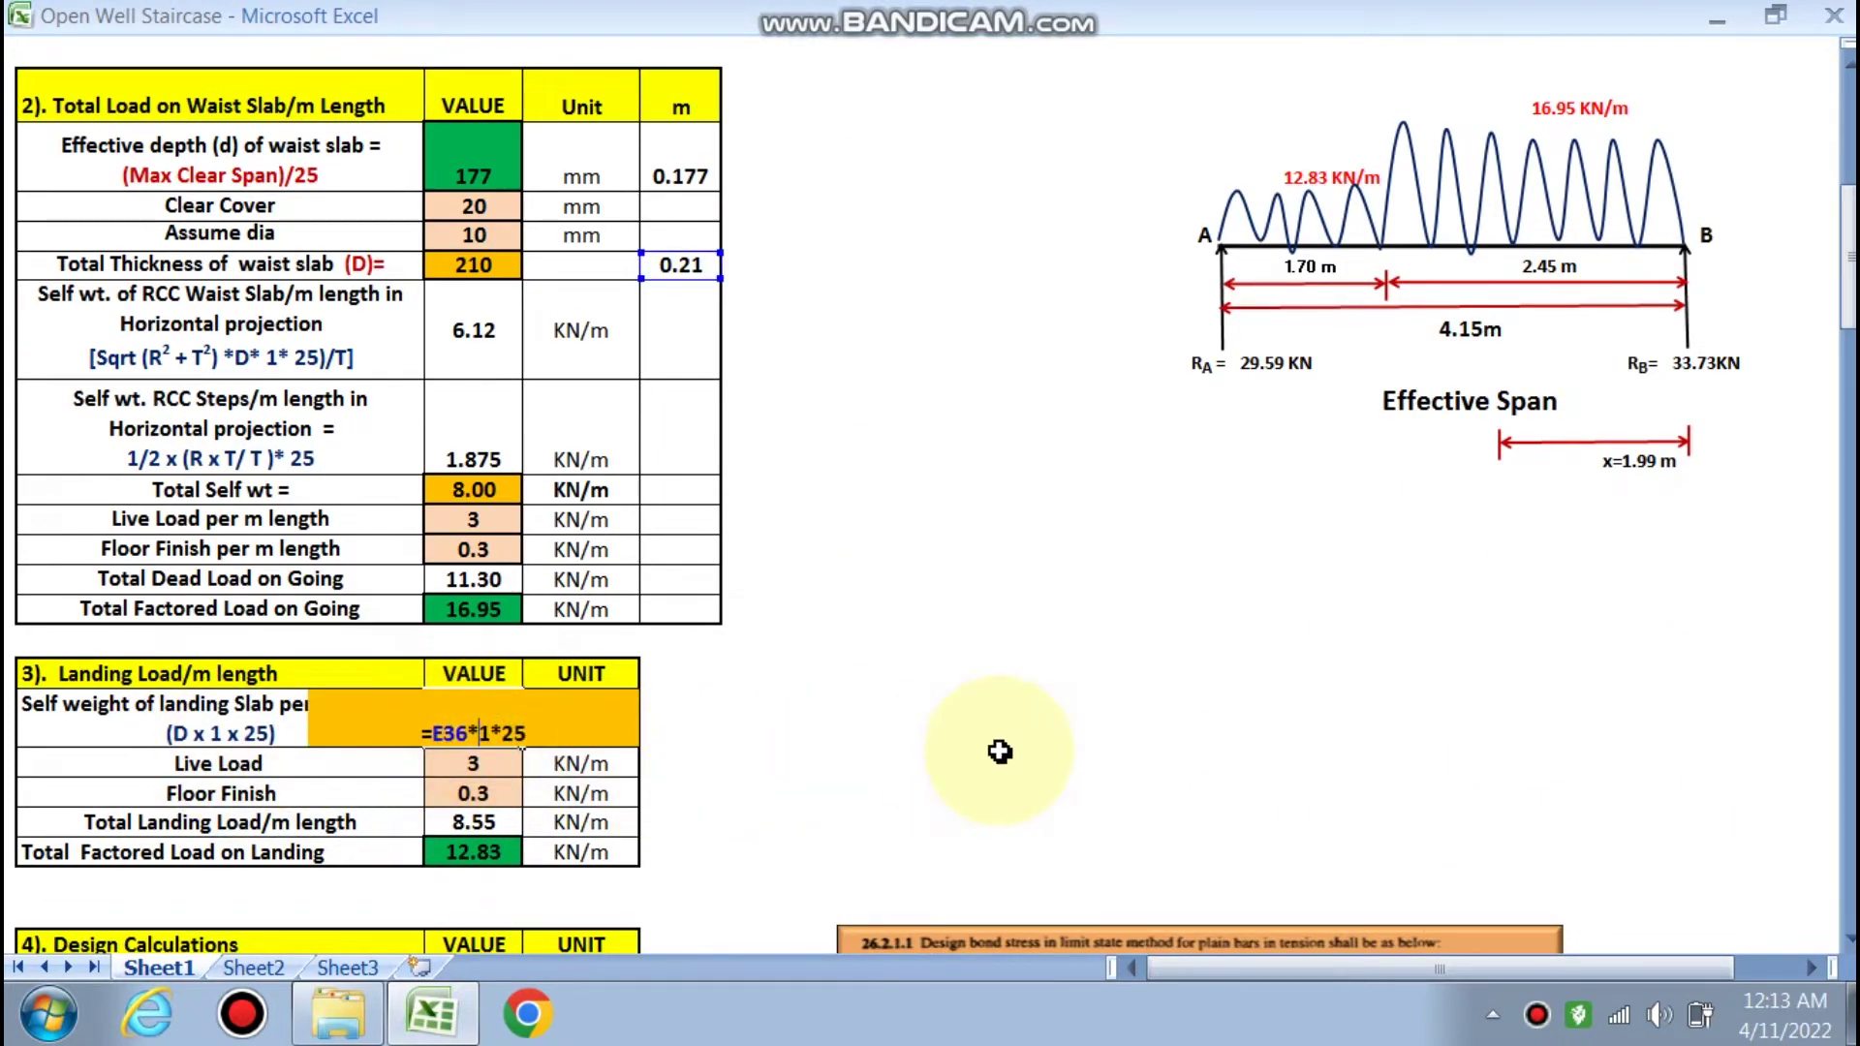
key(Escape)
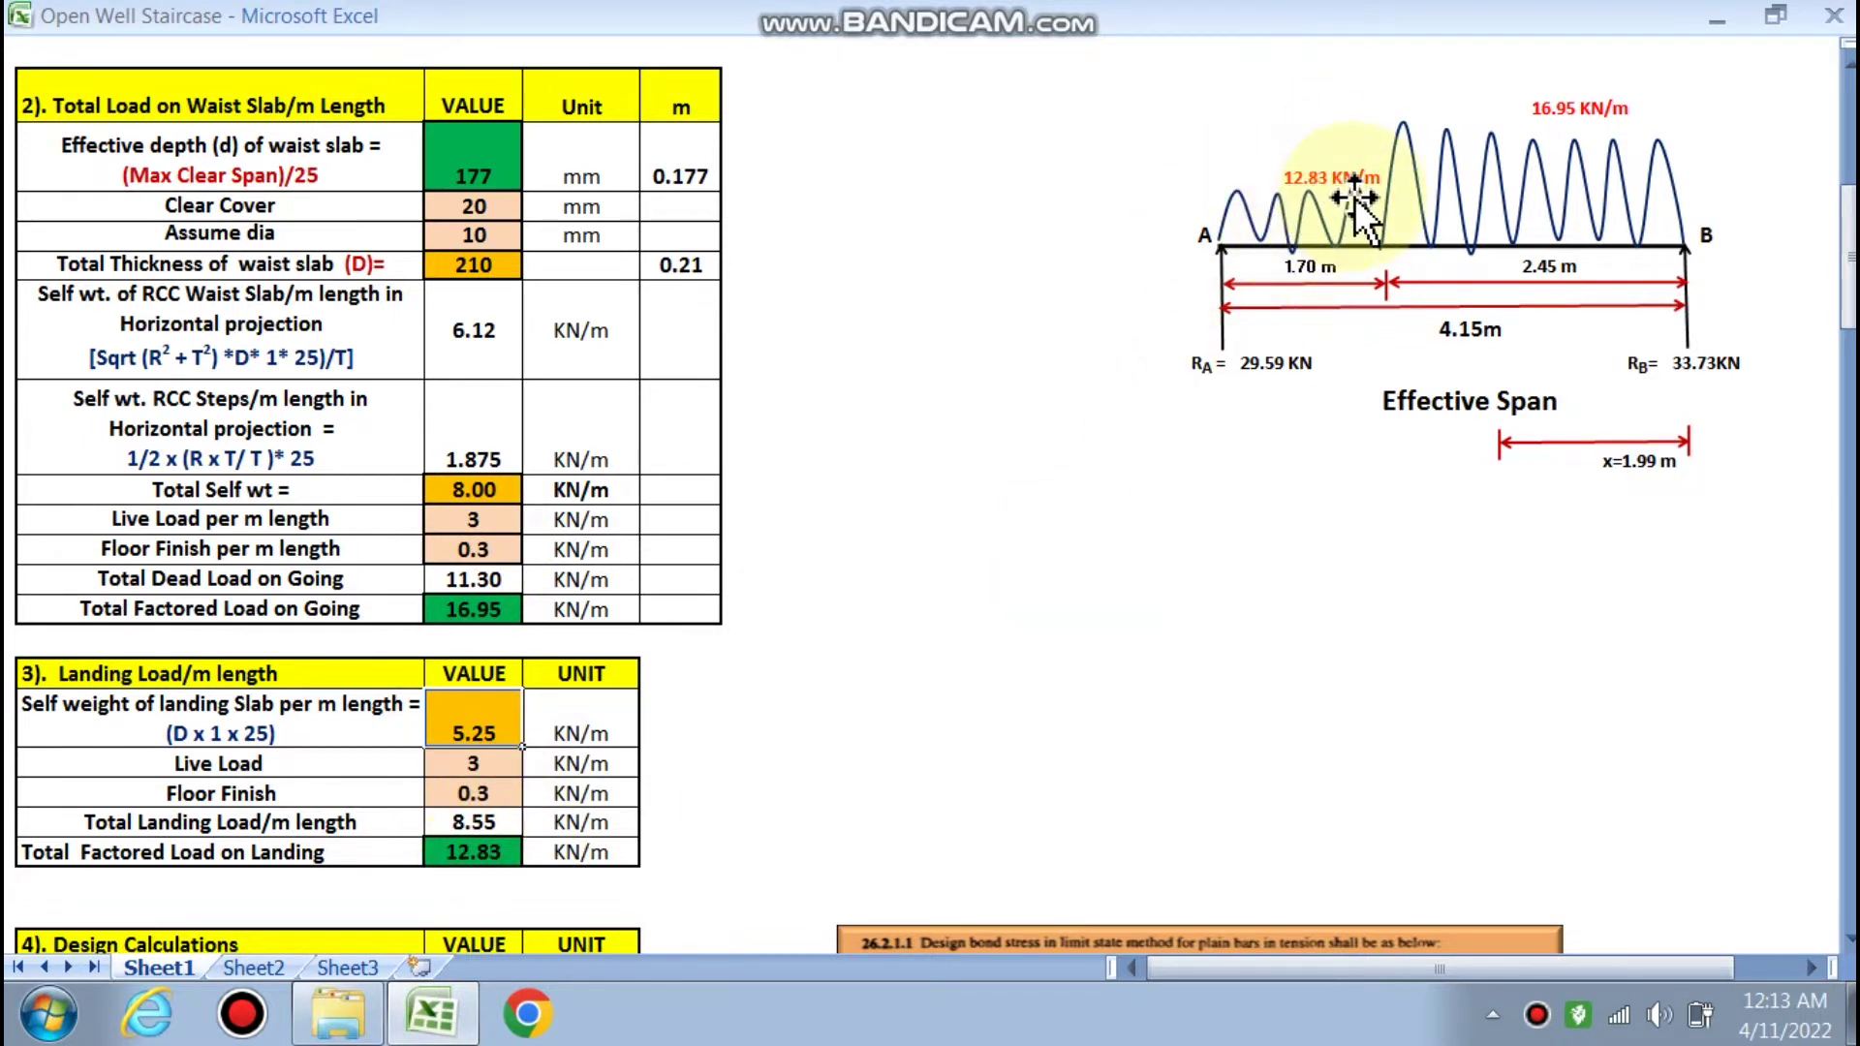
scroll(483, 778, down, 2)
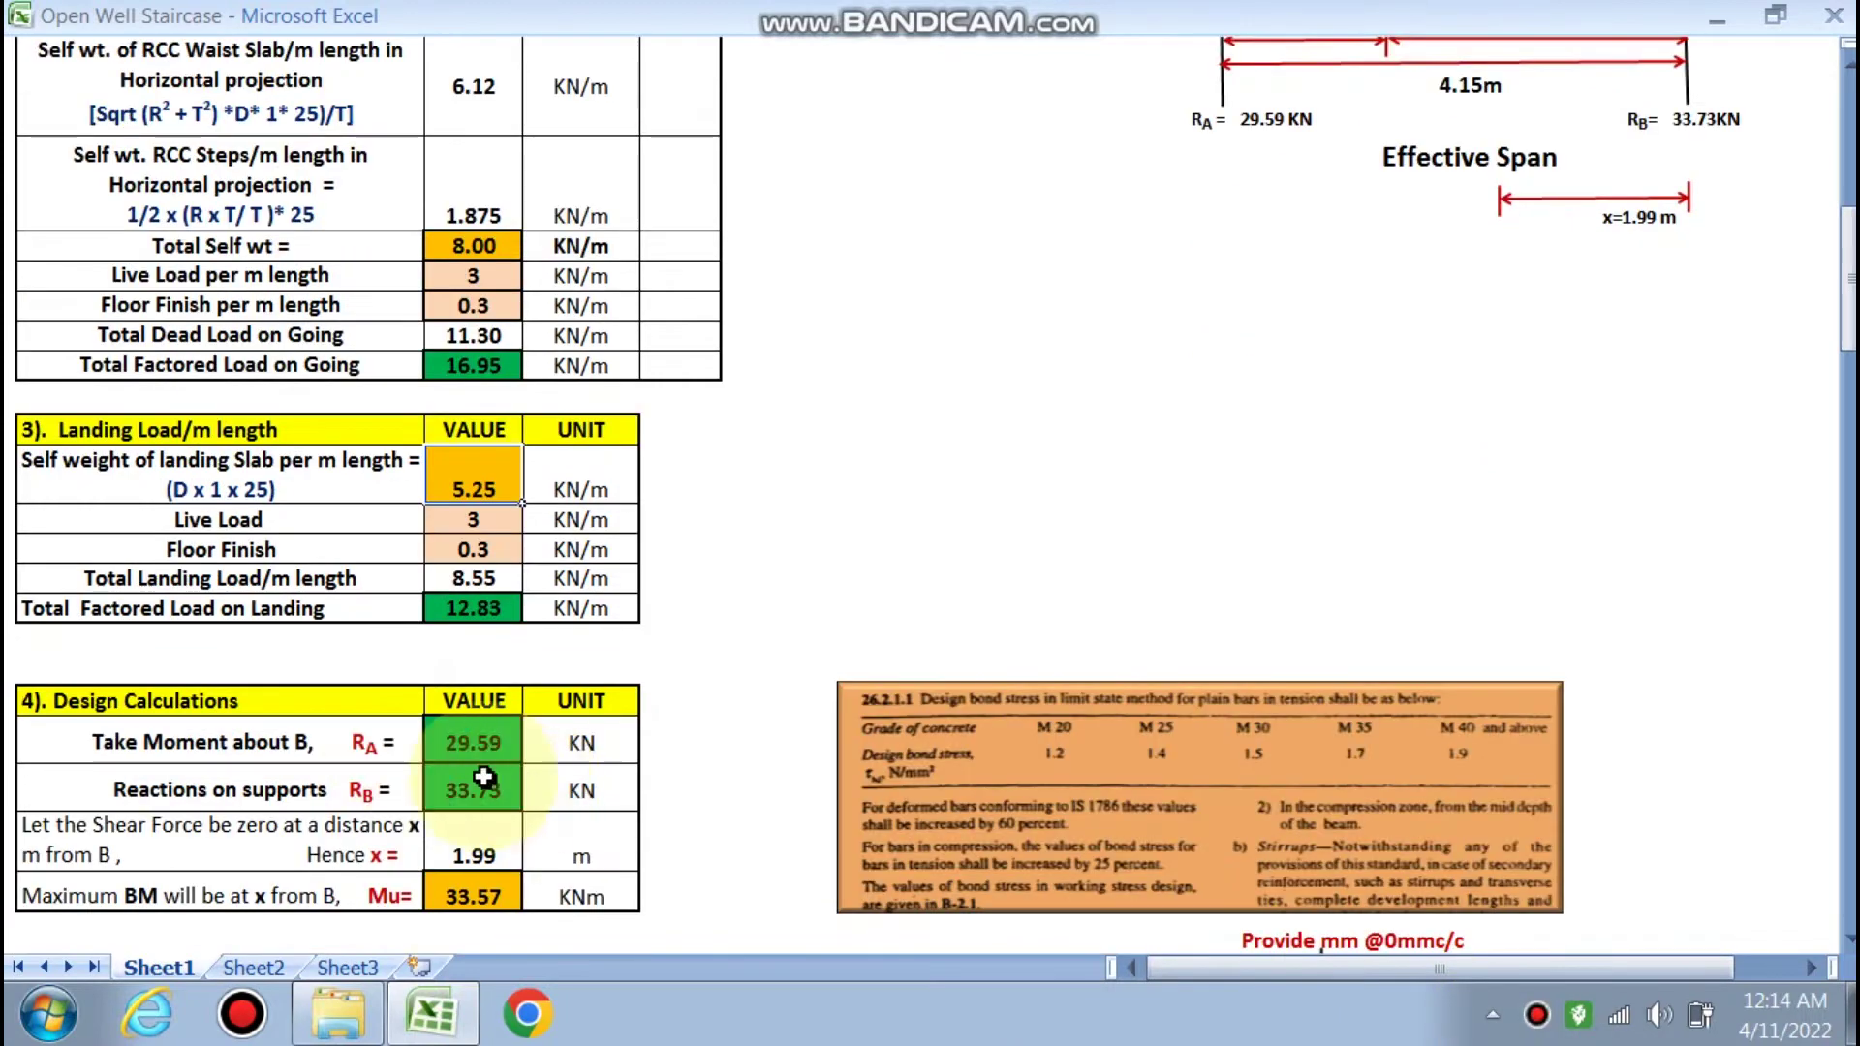
scroll(507, 527, up, 3)
scroll(903, 671, down, 3)
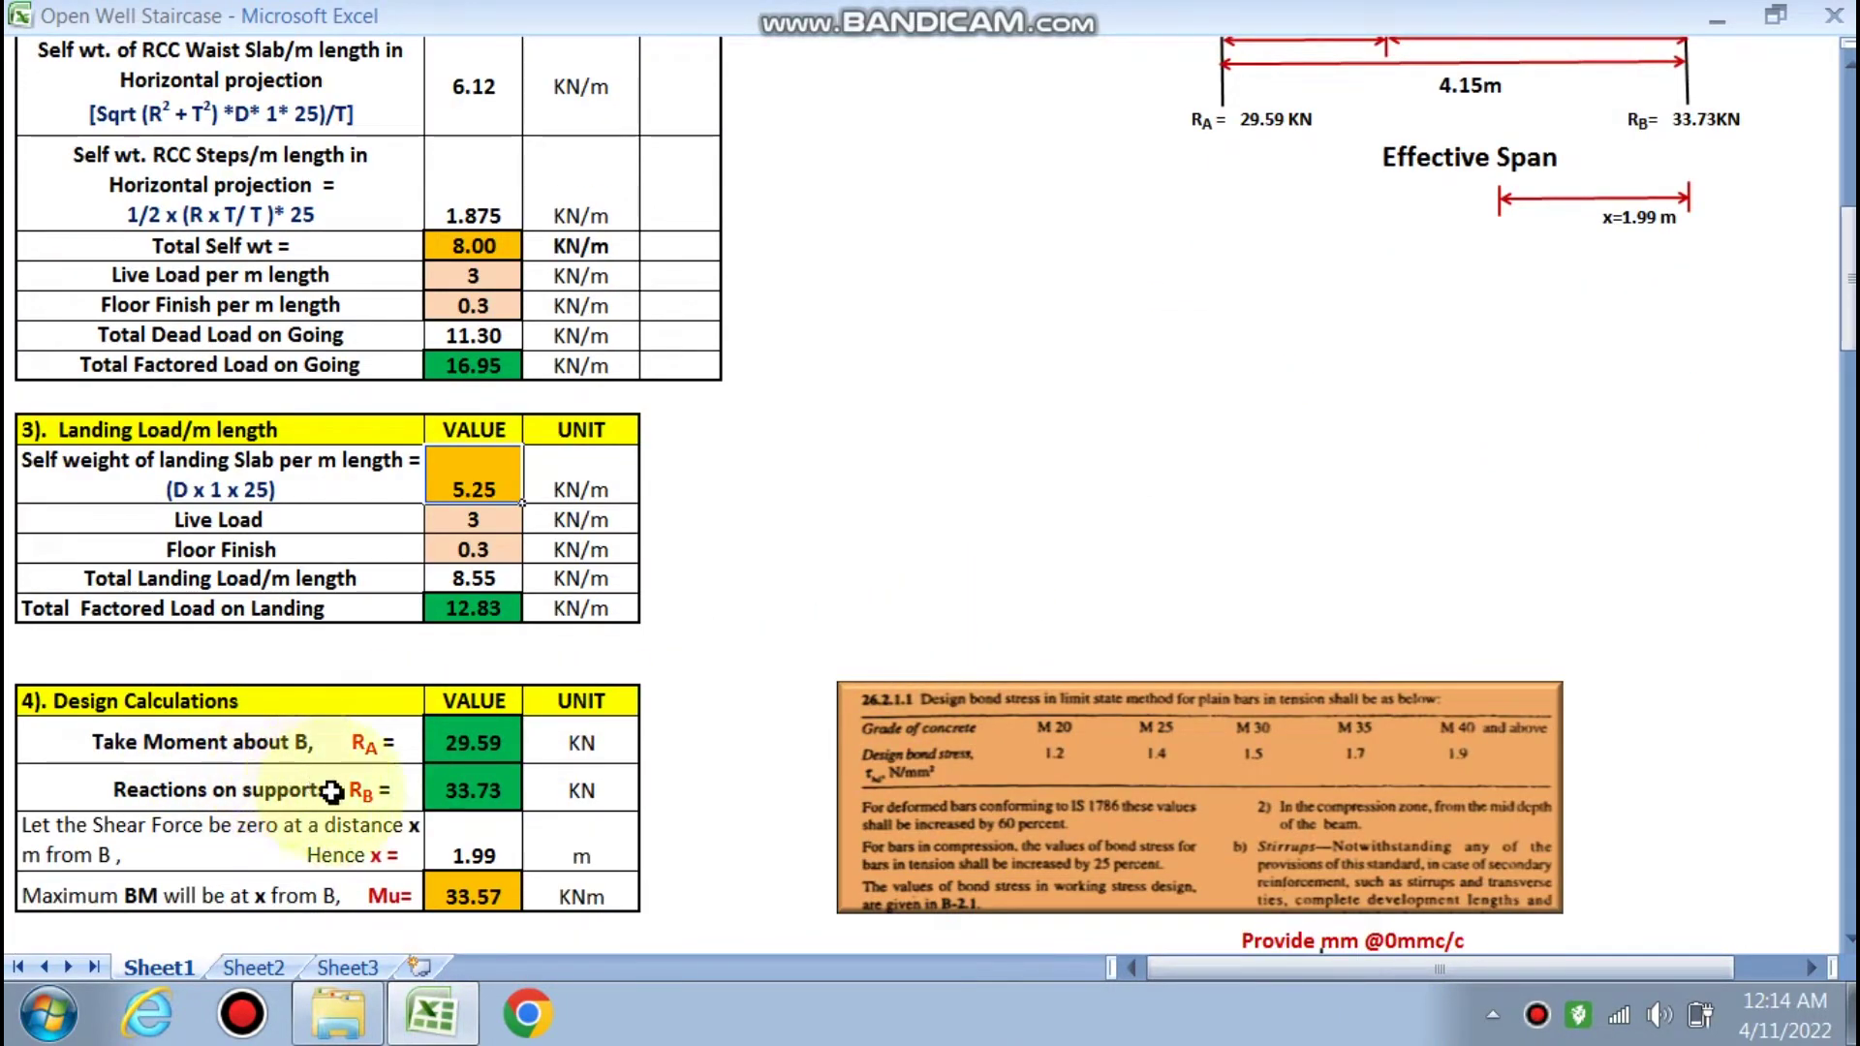
scroll(378, 814, up, 3)
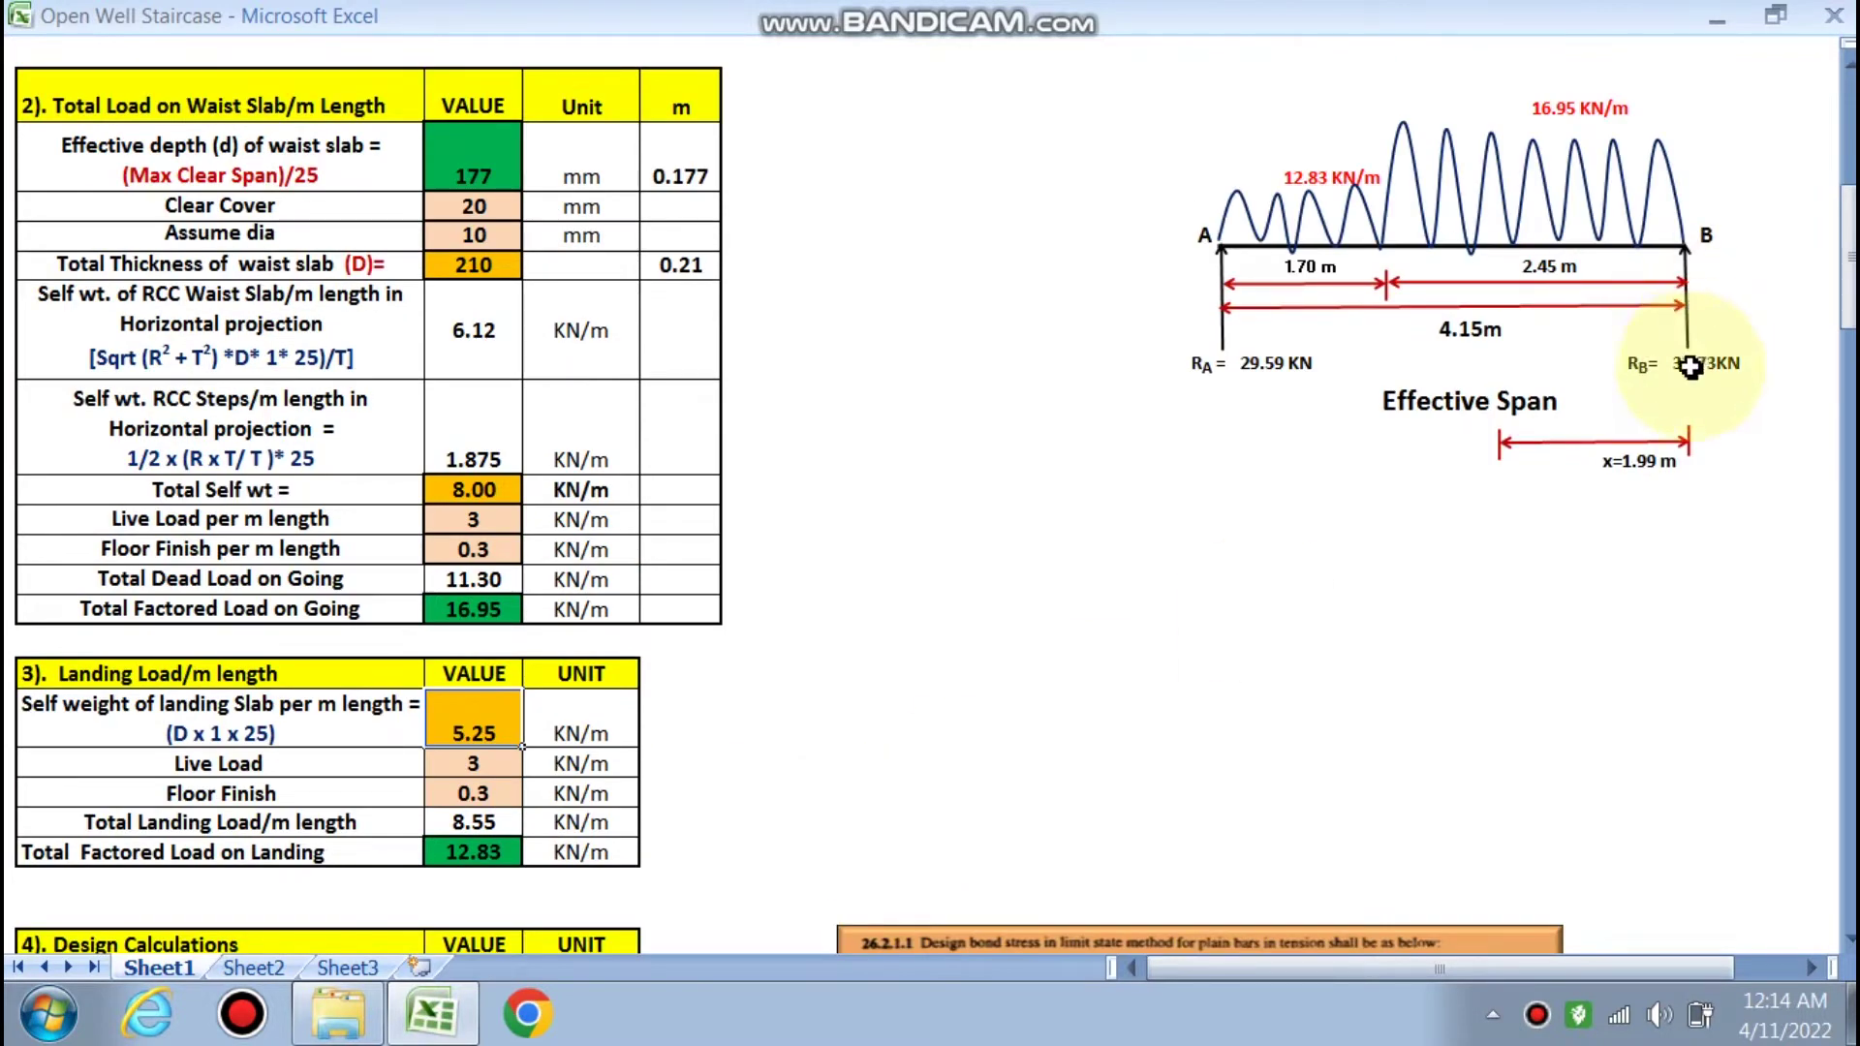
scroll(997, 678, down, 1)
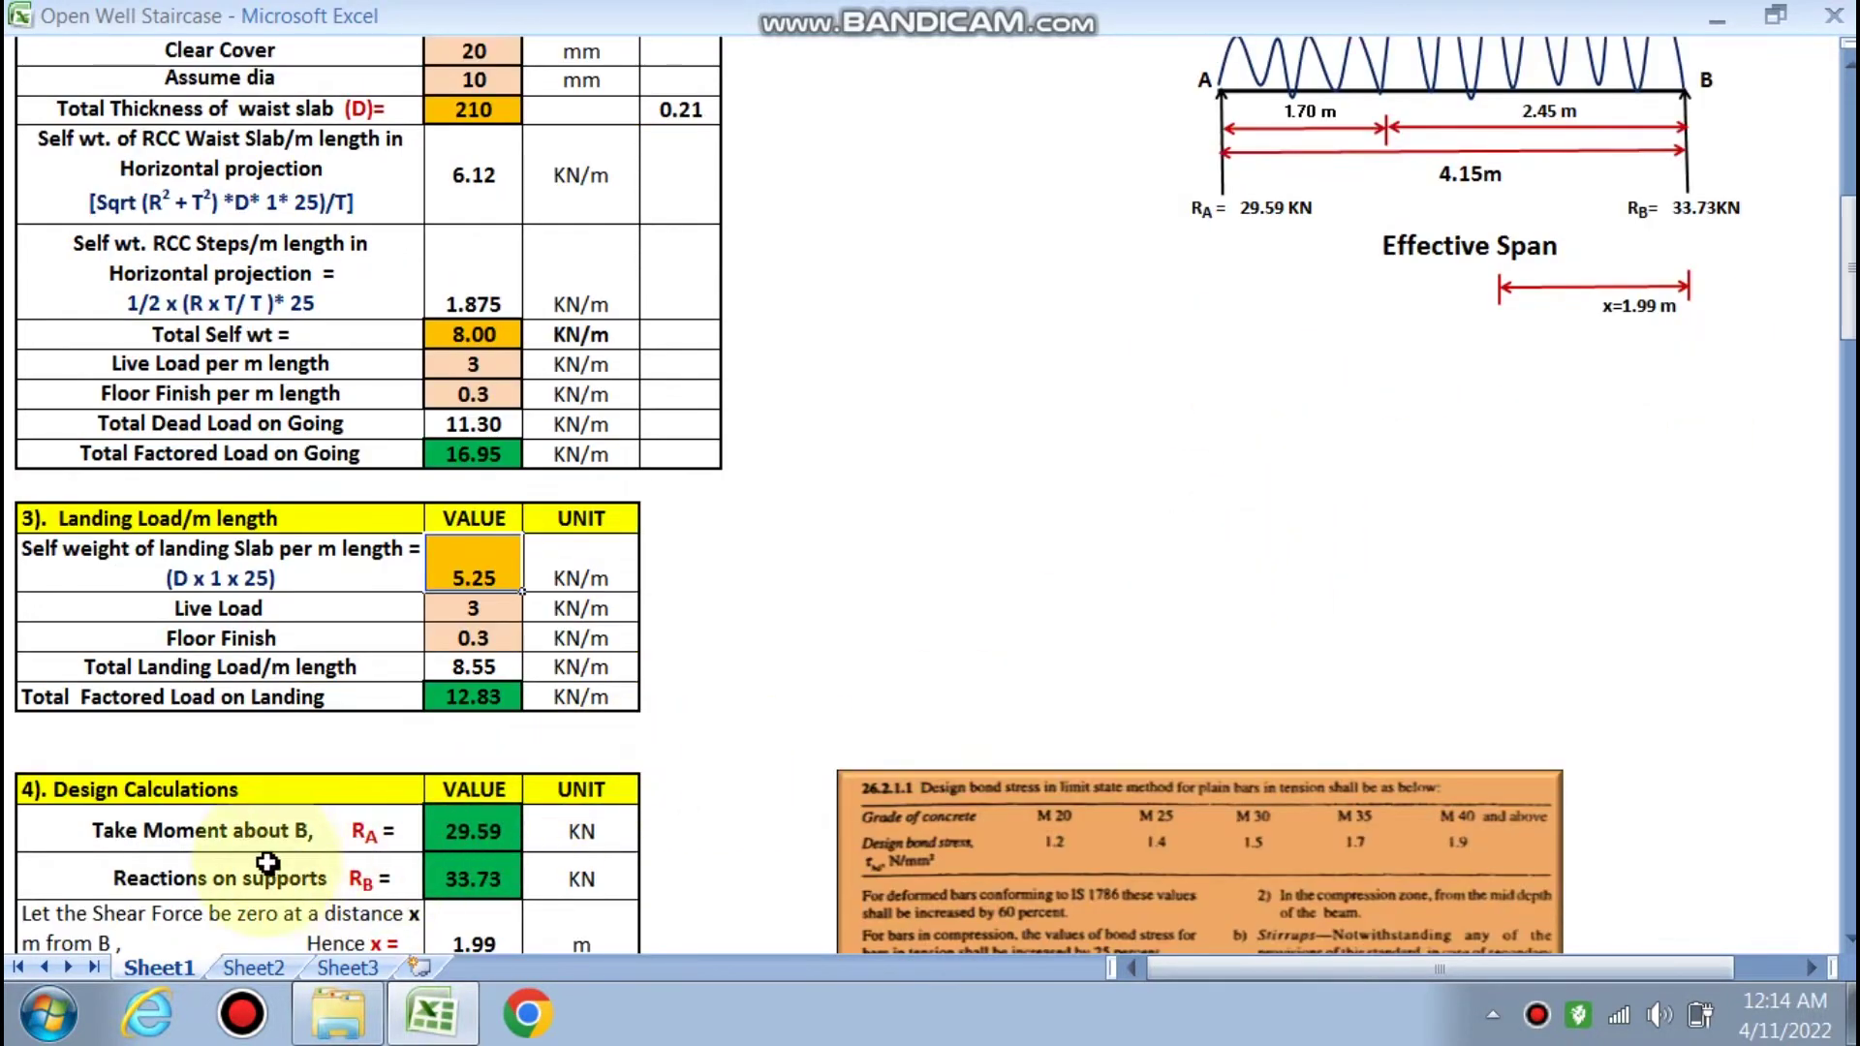
double_click(473, 831)
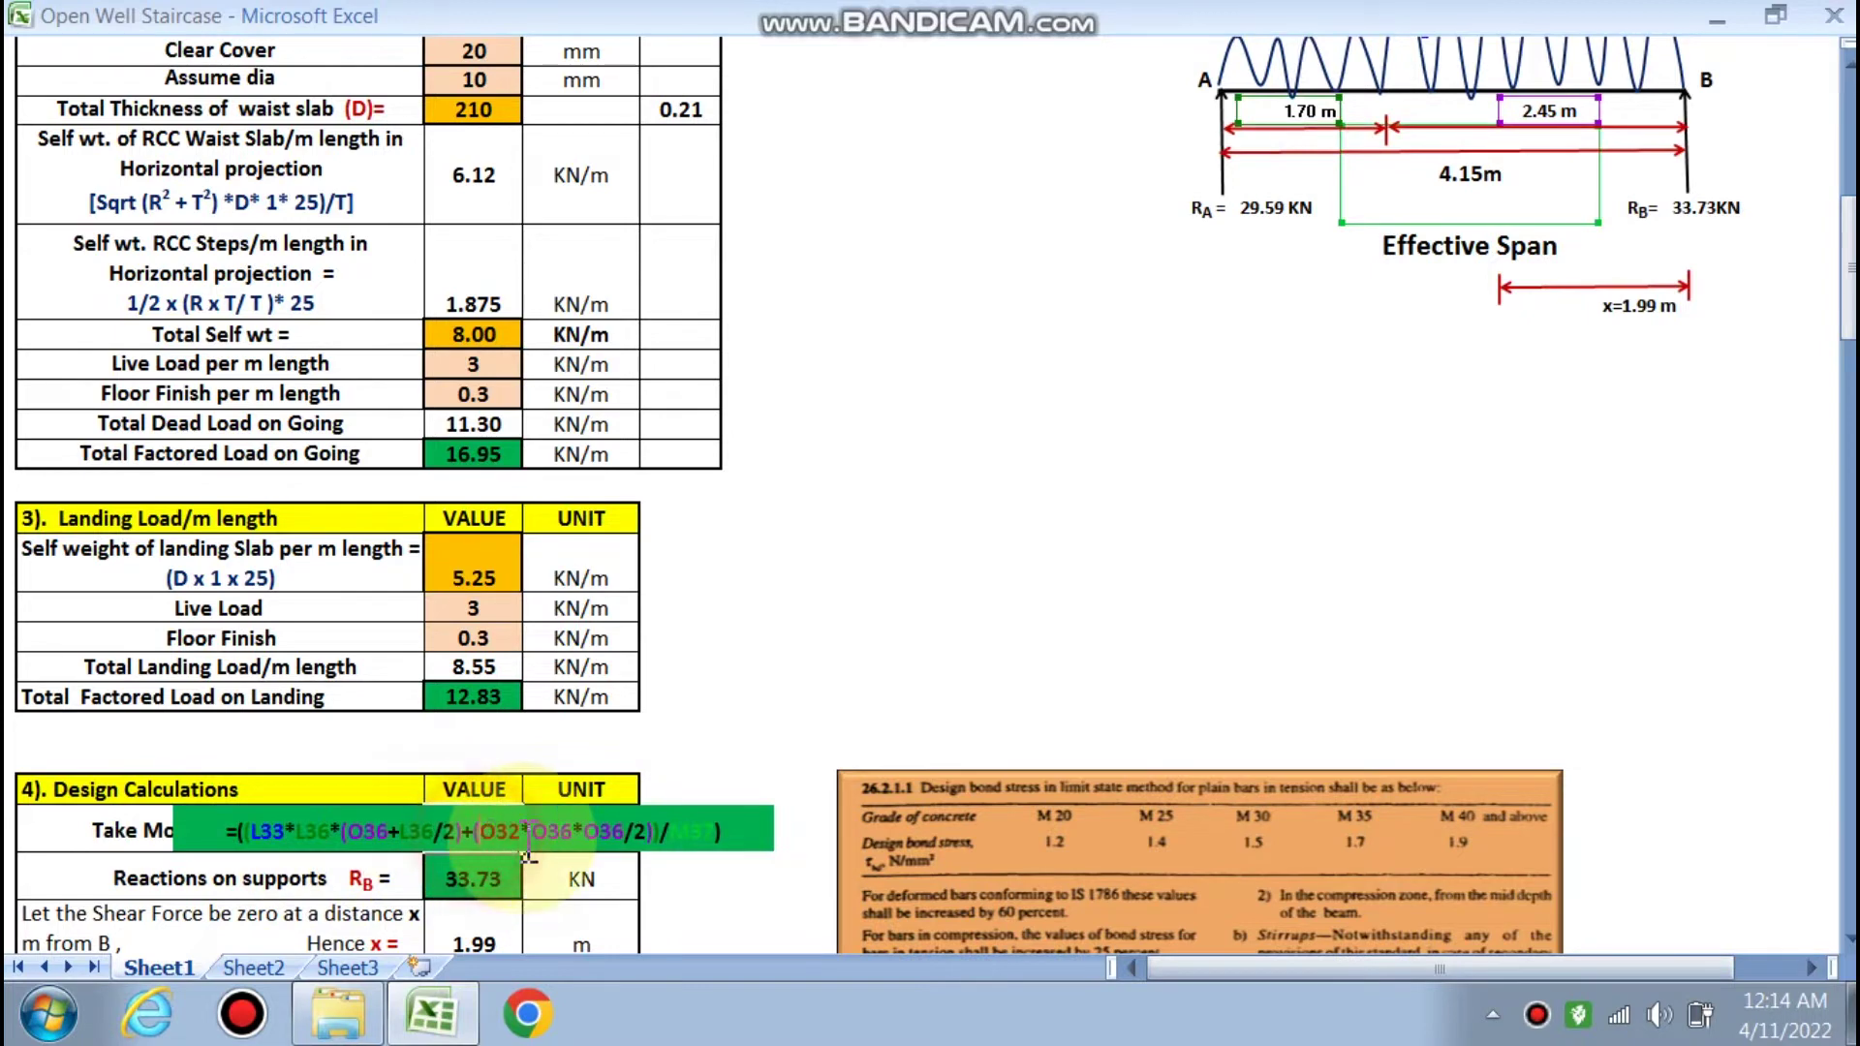
scroll(984, 825, up, 4)
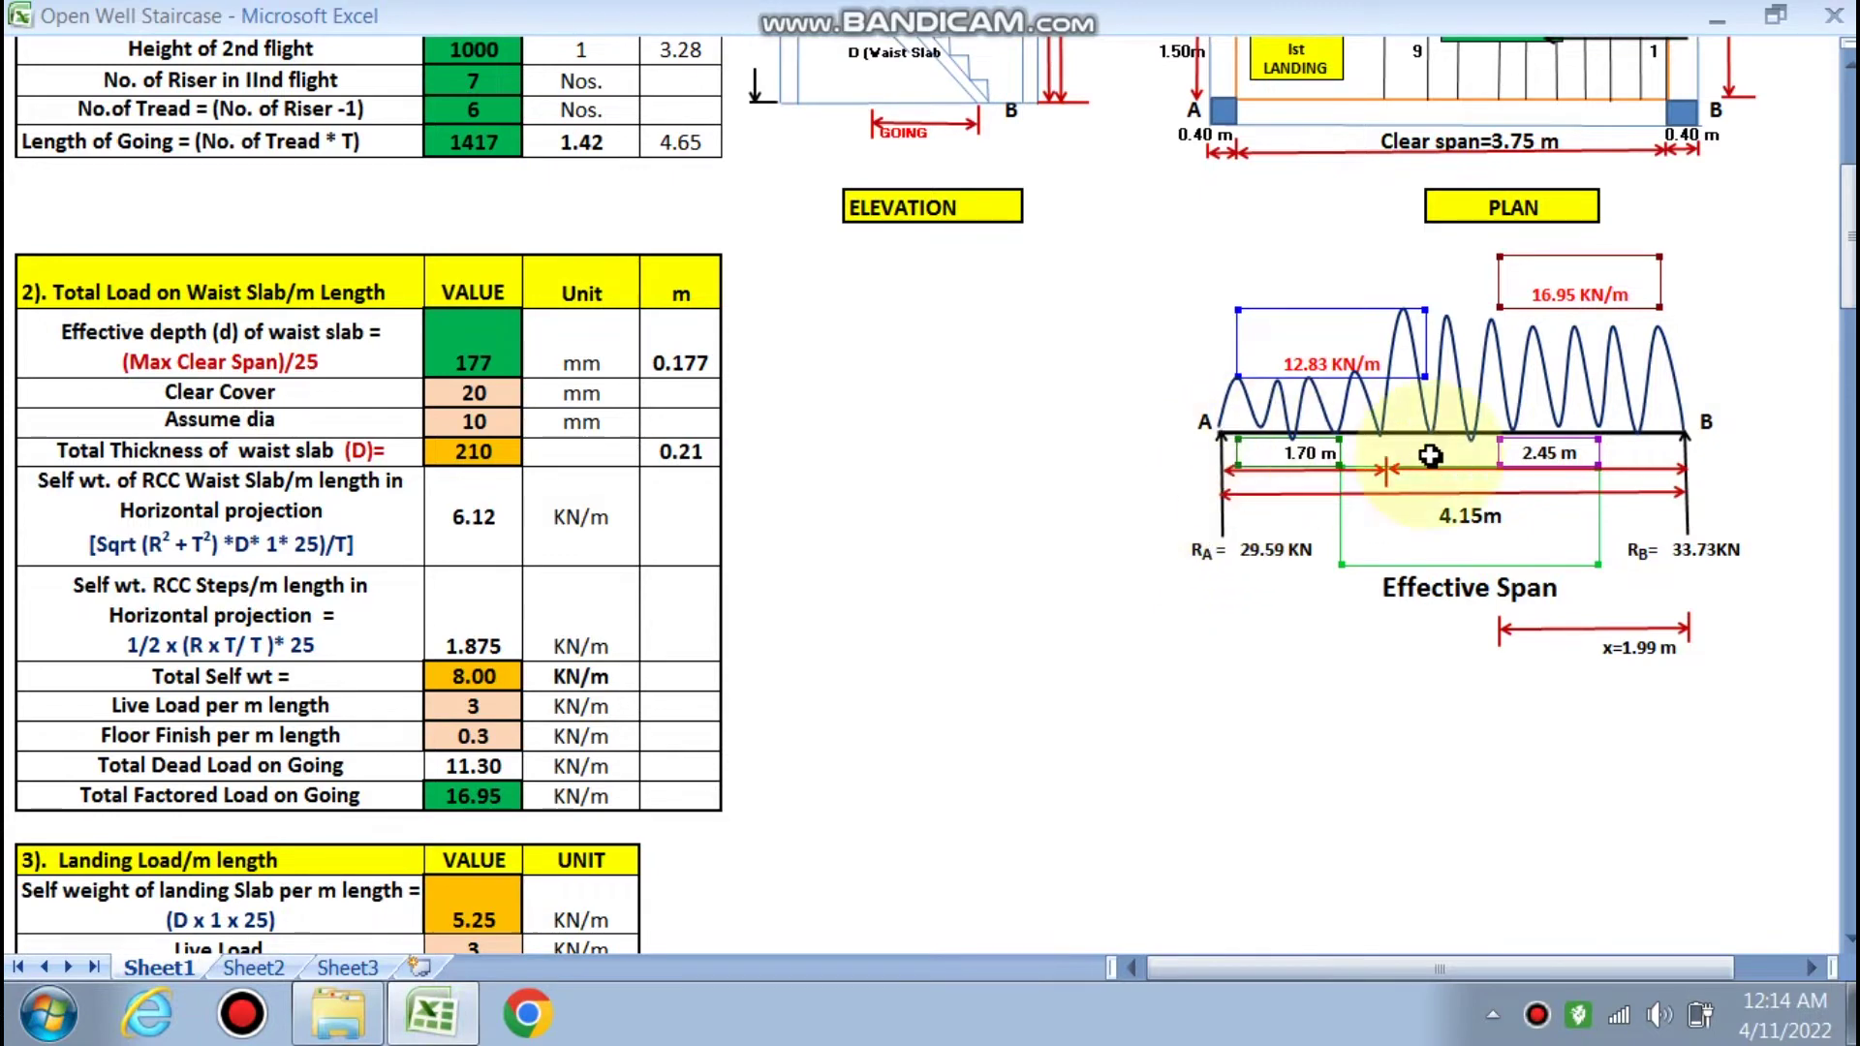
scroll(1438, 689, up, 2)
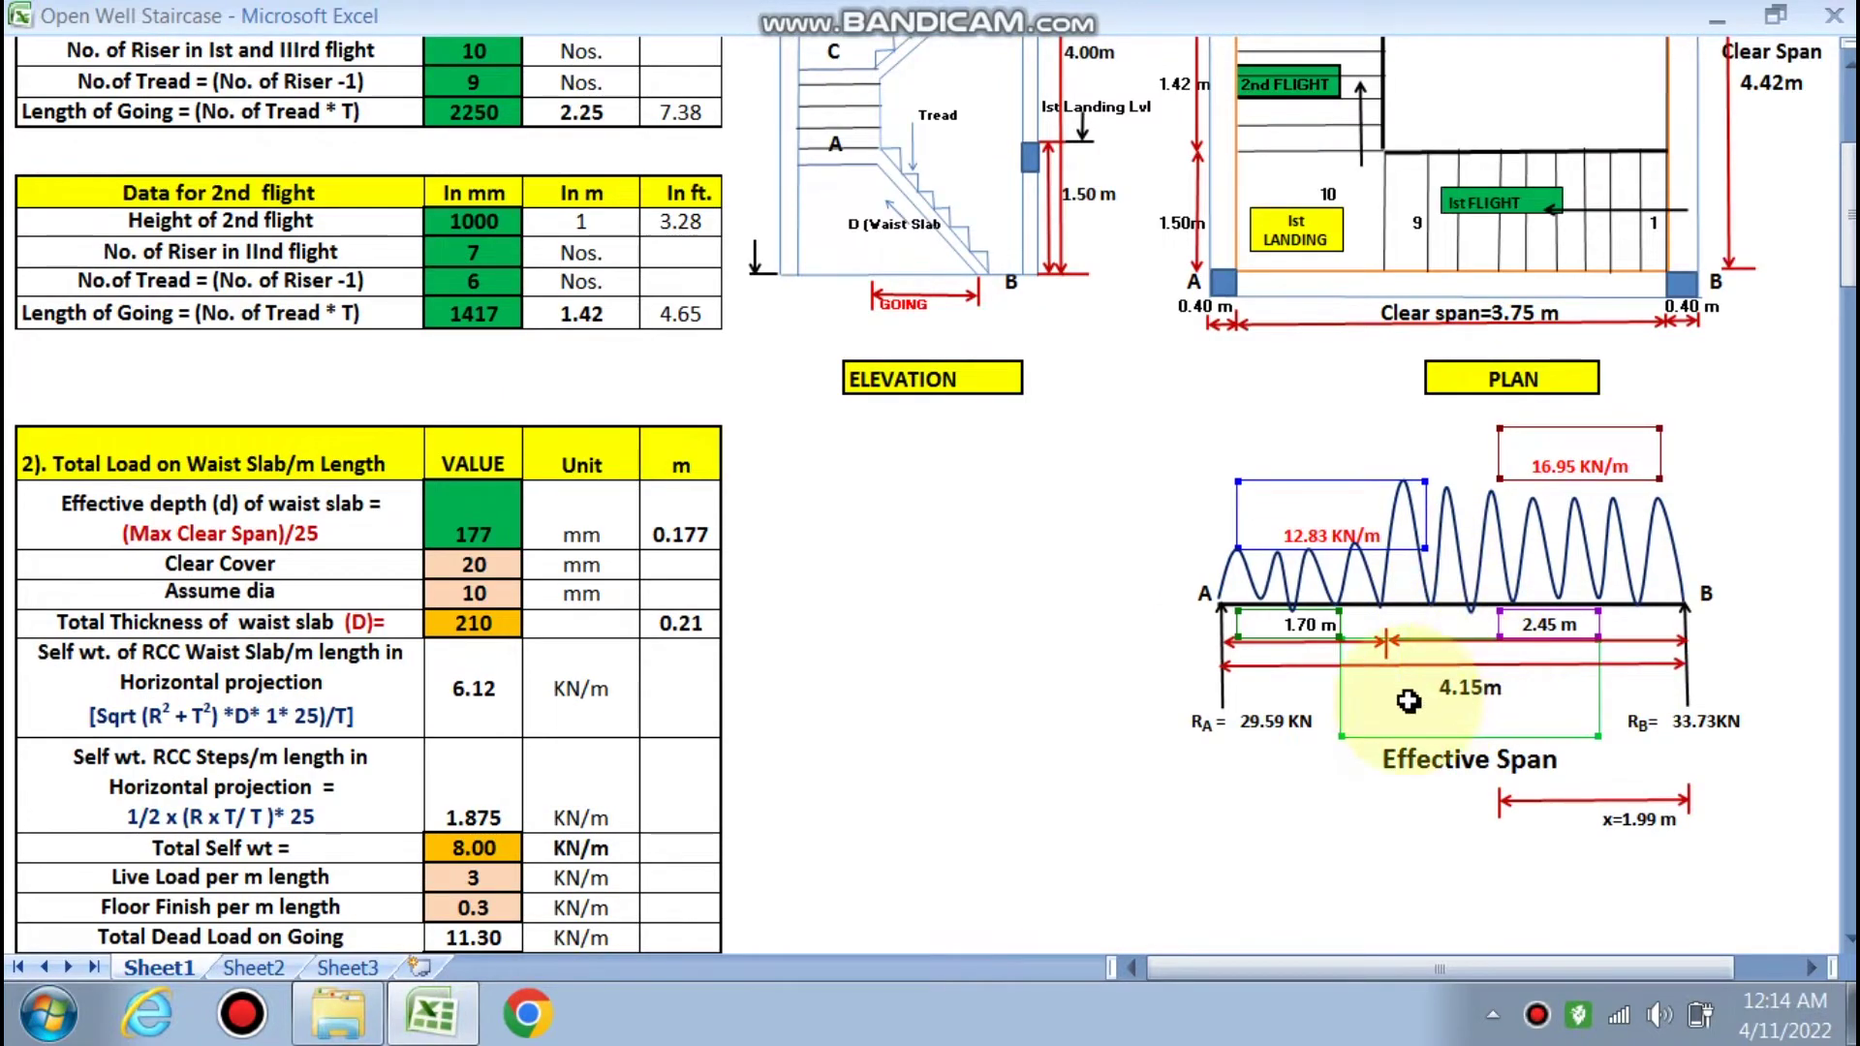
scroll(1438, 689, up, 3)
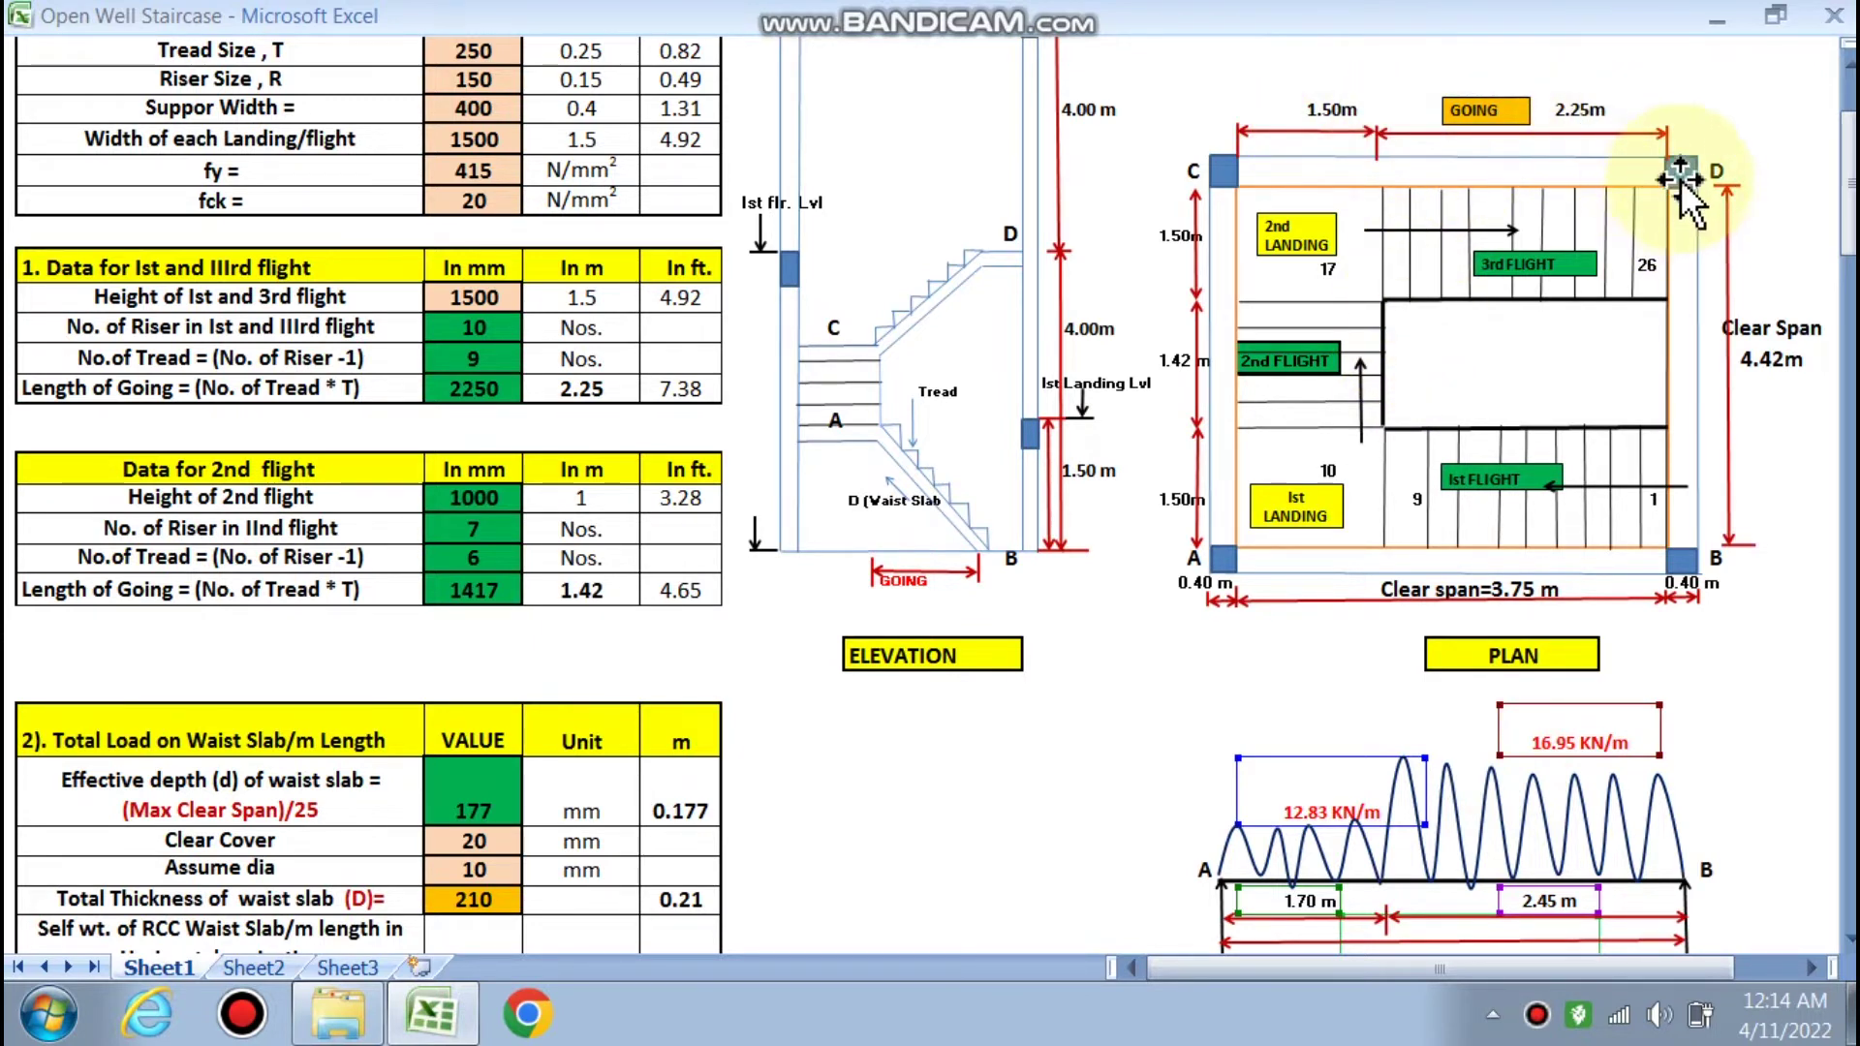
scroll(1684, 203, up, 3)
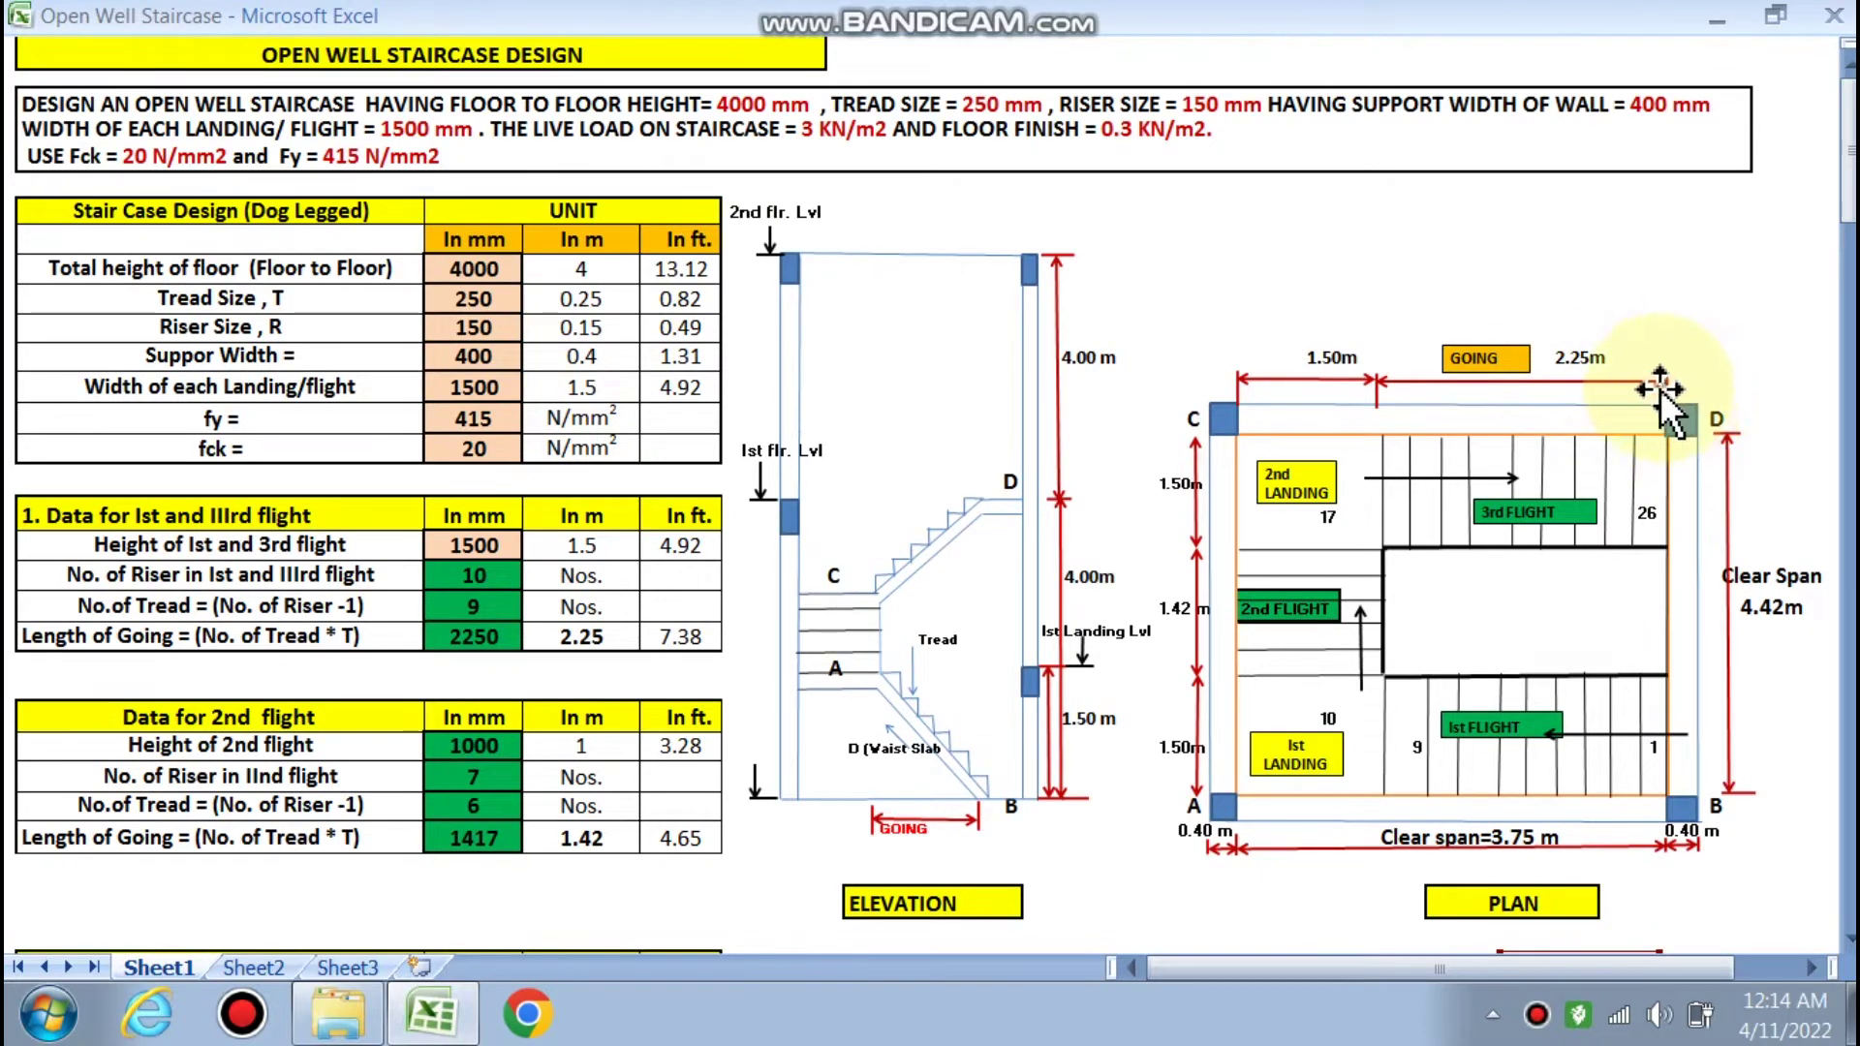
scroll(1671, 407, down, 5)
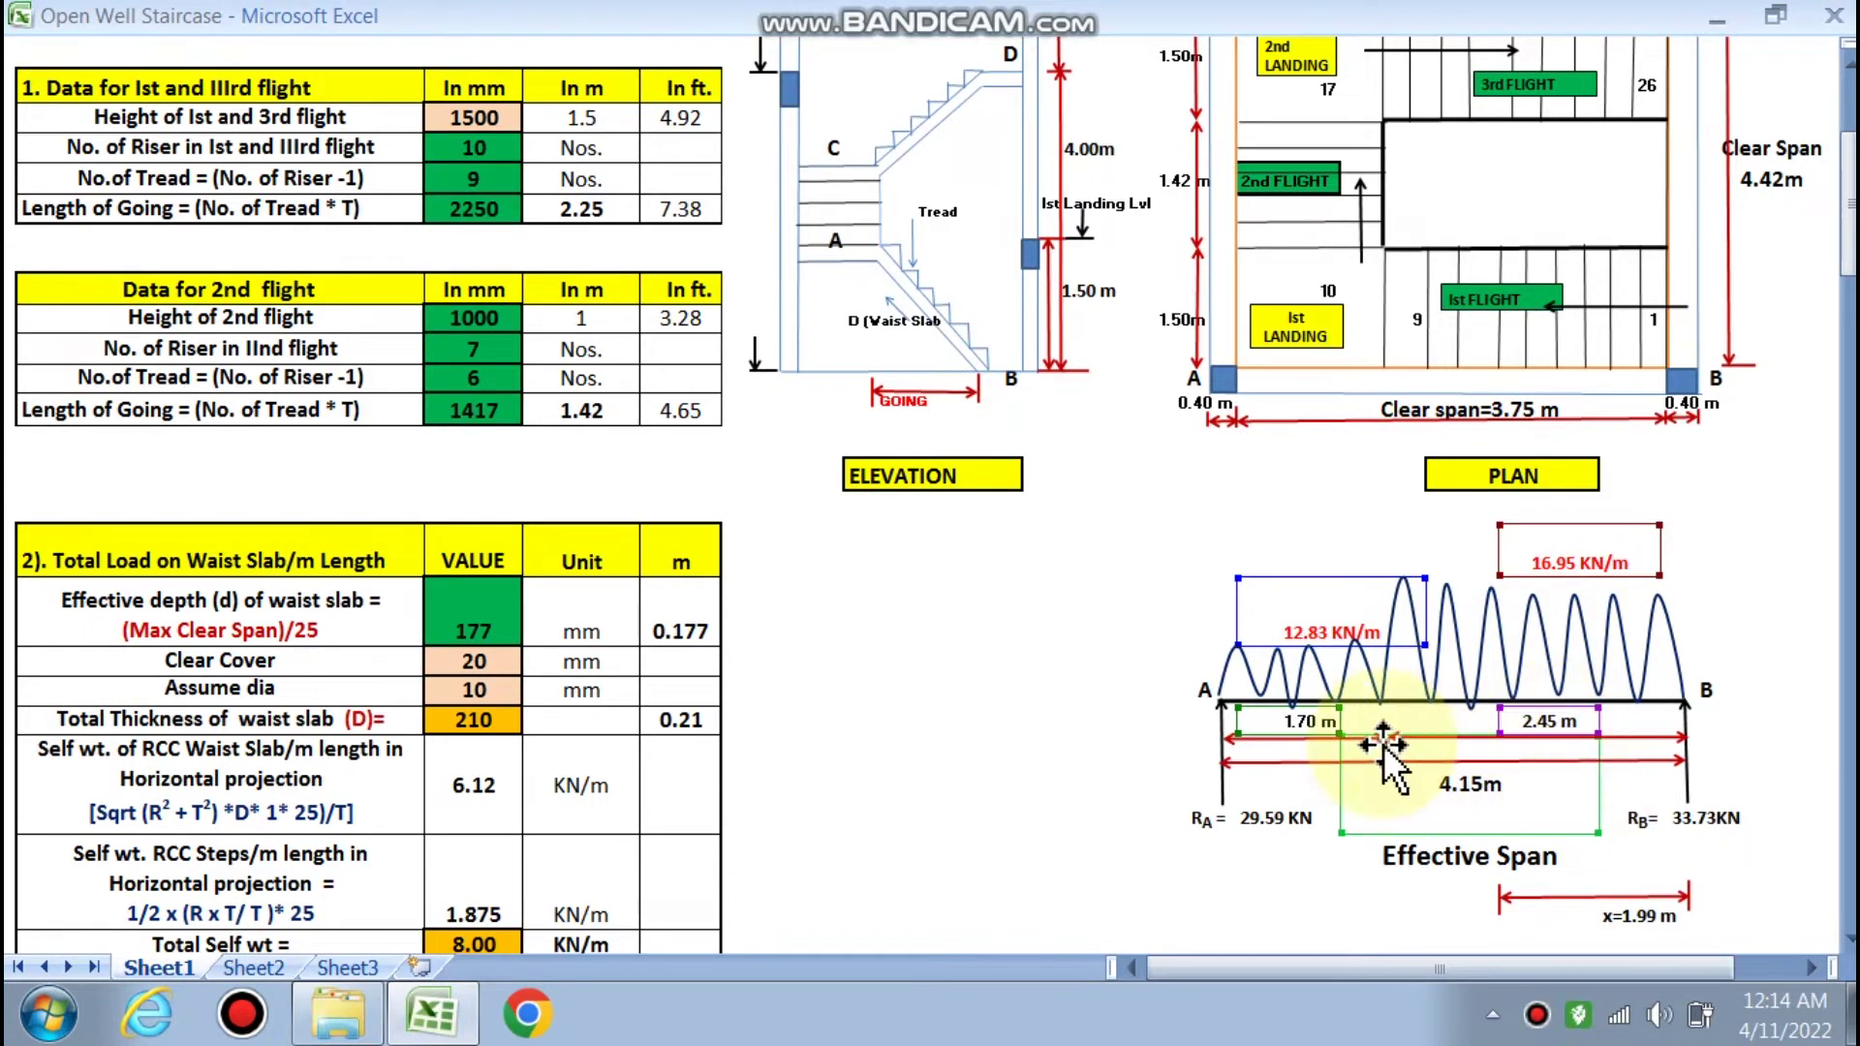
scroll(1299, 736, up, 3)
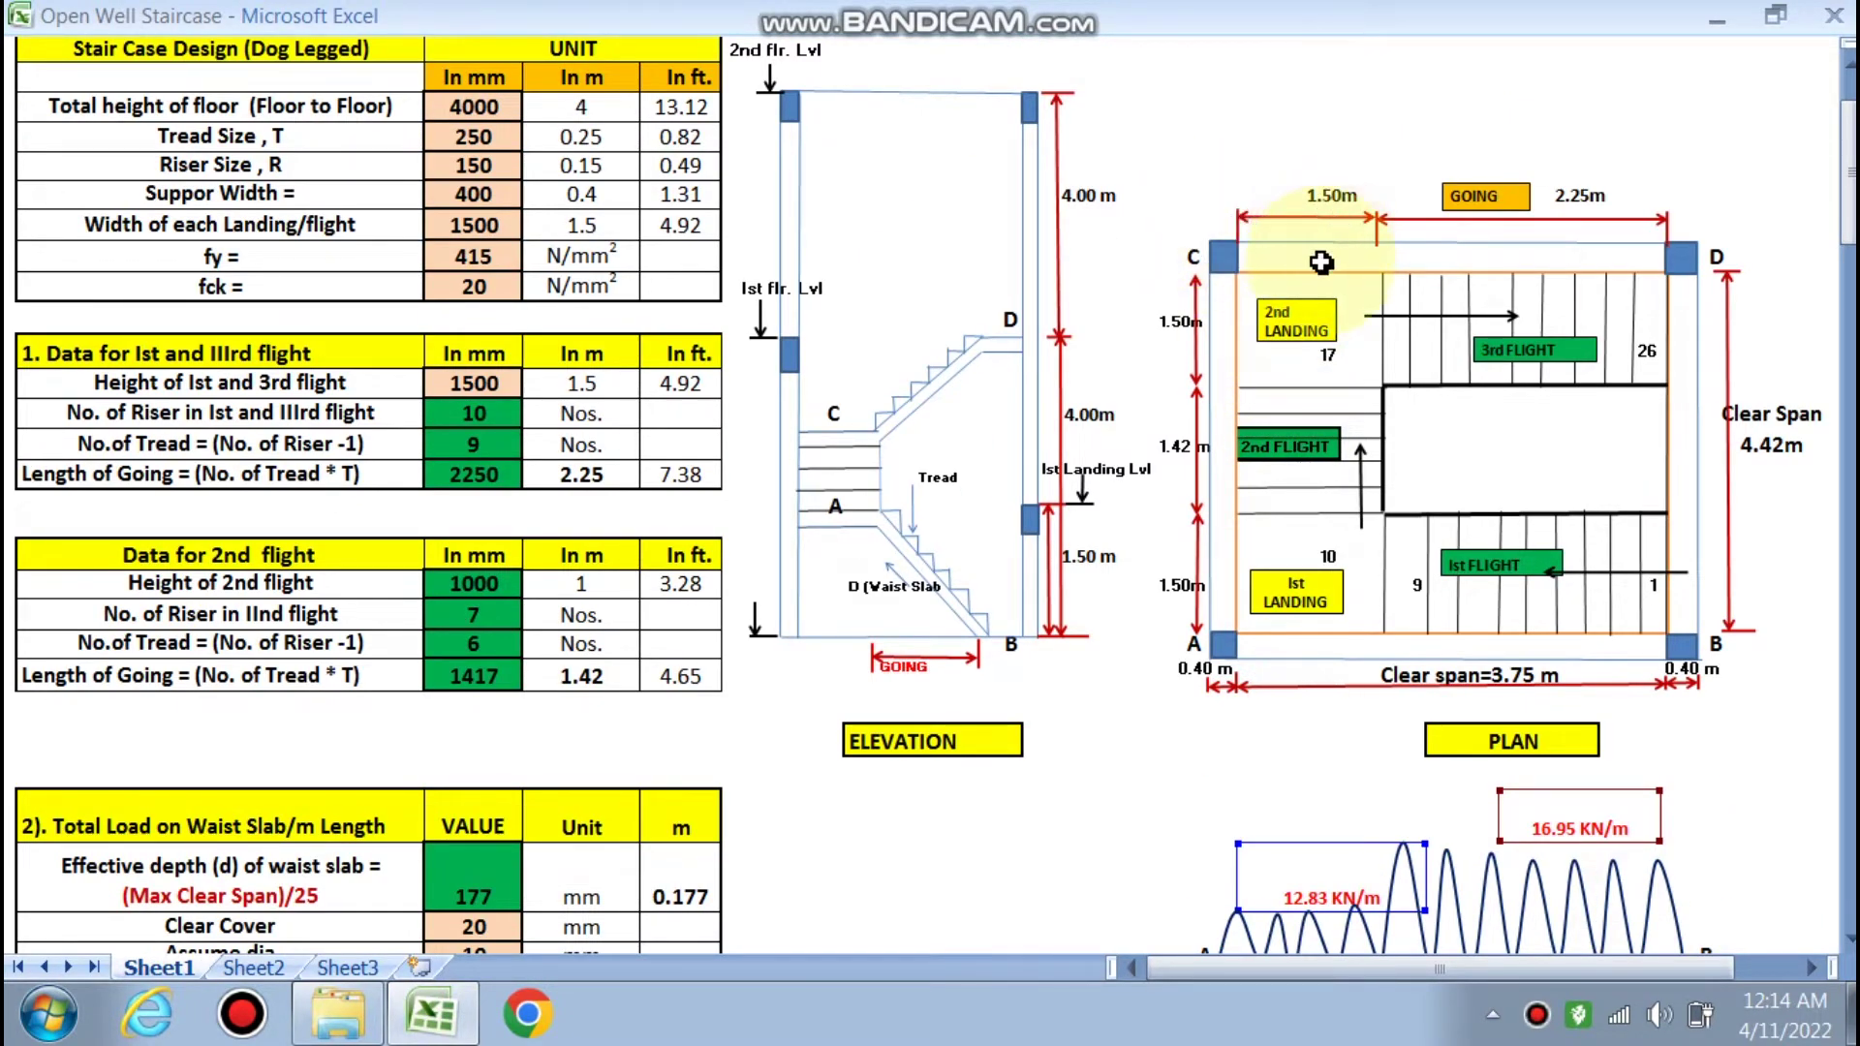
scroll(1370, 237, down, 5)
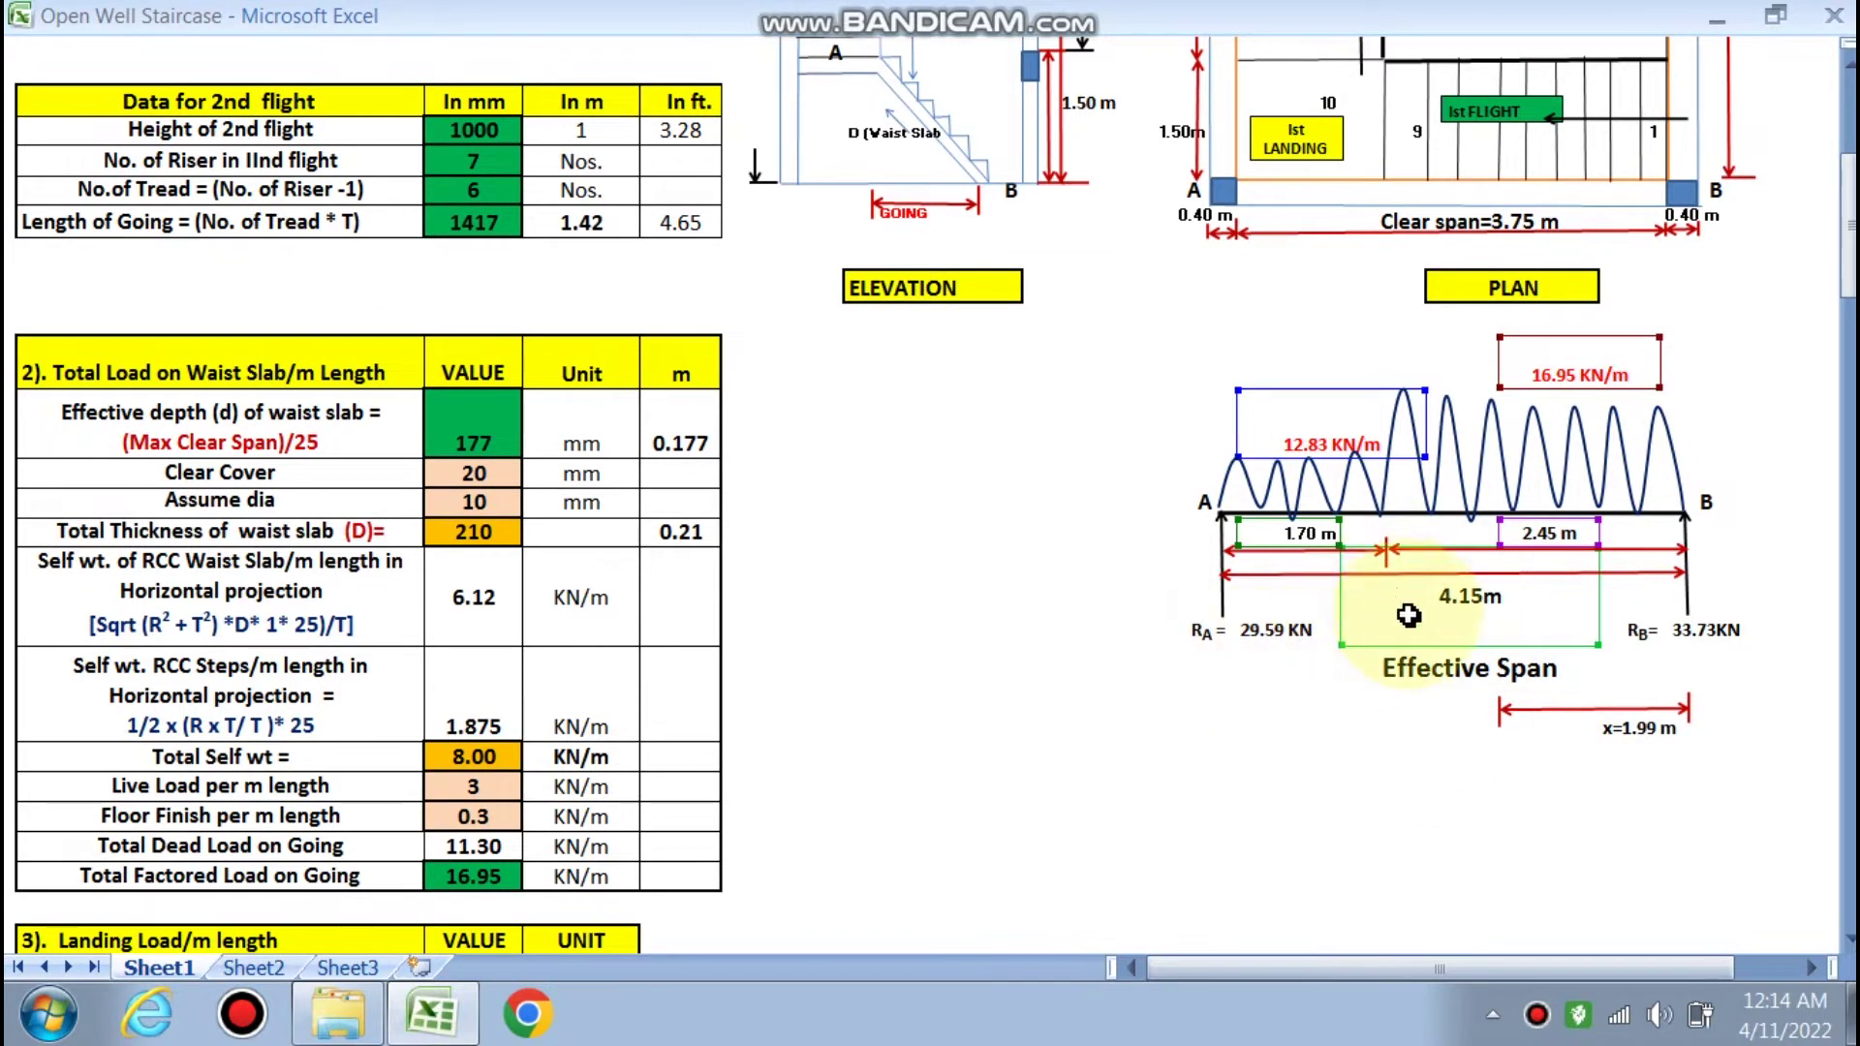
scroll(1268, 560, down, 1)
scroll(1249, 610, down, 1)
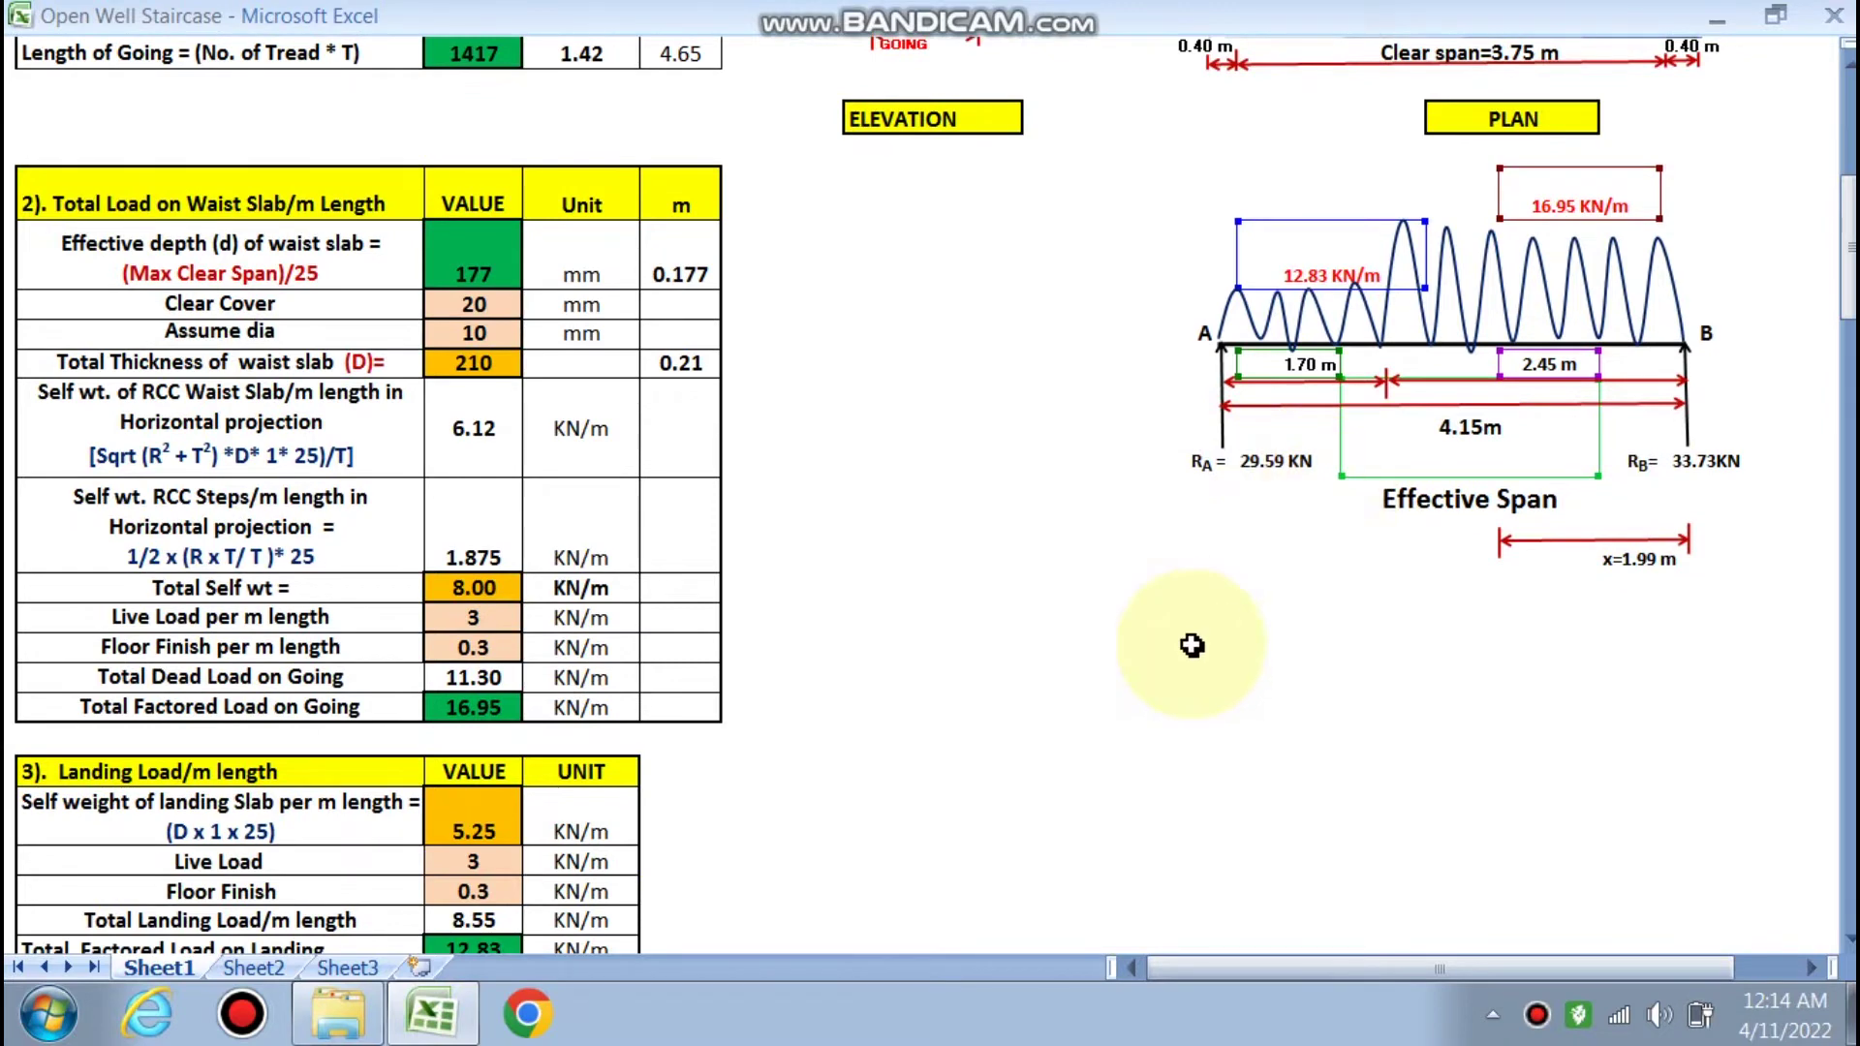
Inspect the formulas behind the RA moment and distance x without changing them
scroll(1246, 622, down, 3)
double_click(474, 830)
key(Escape)
scroll(885, 810, up, 3)
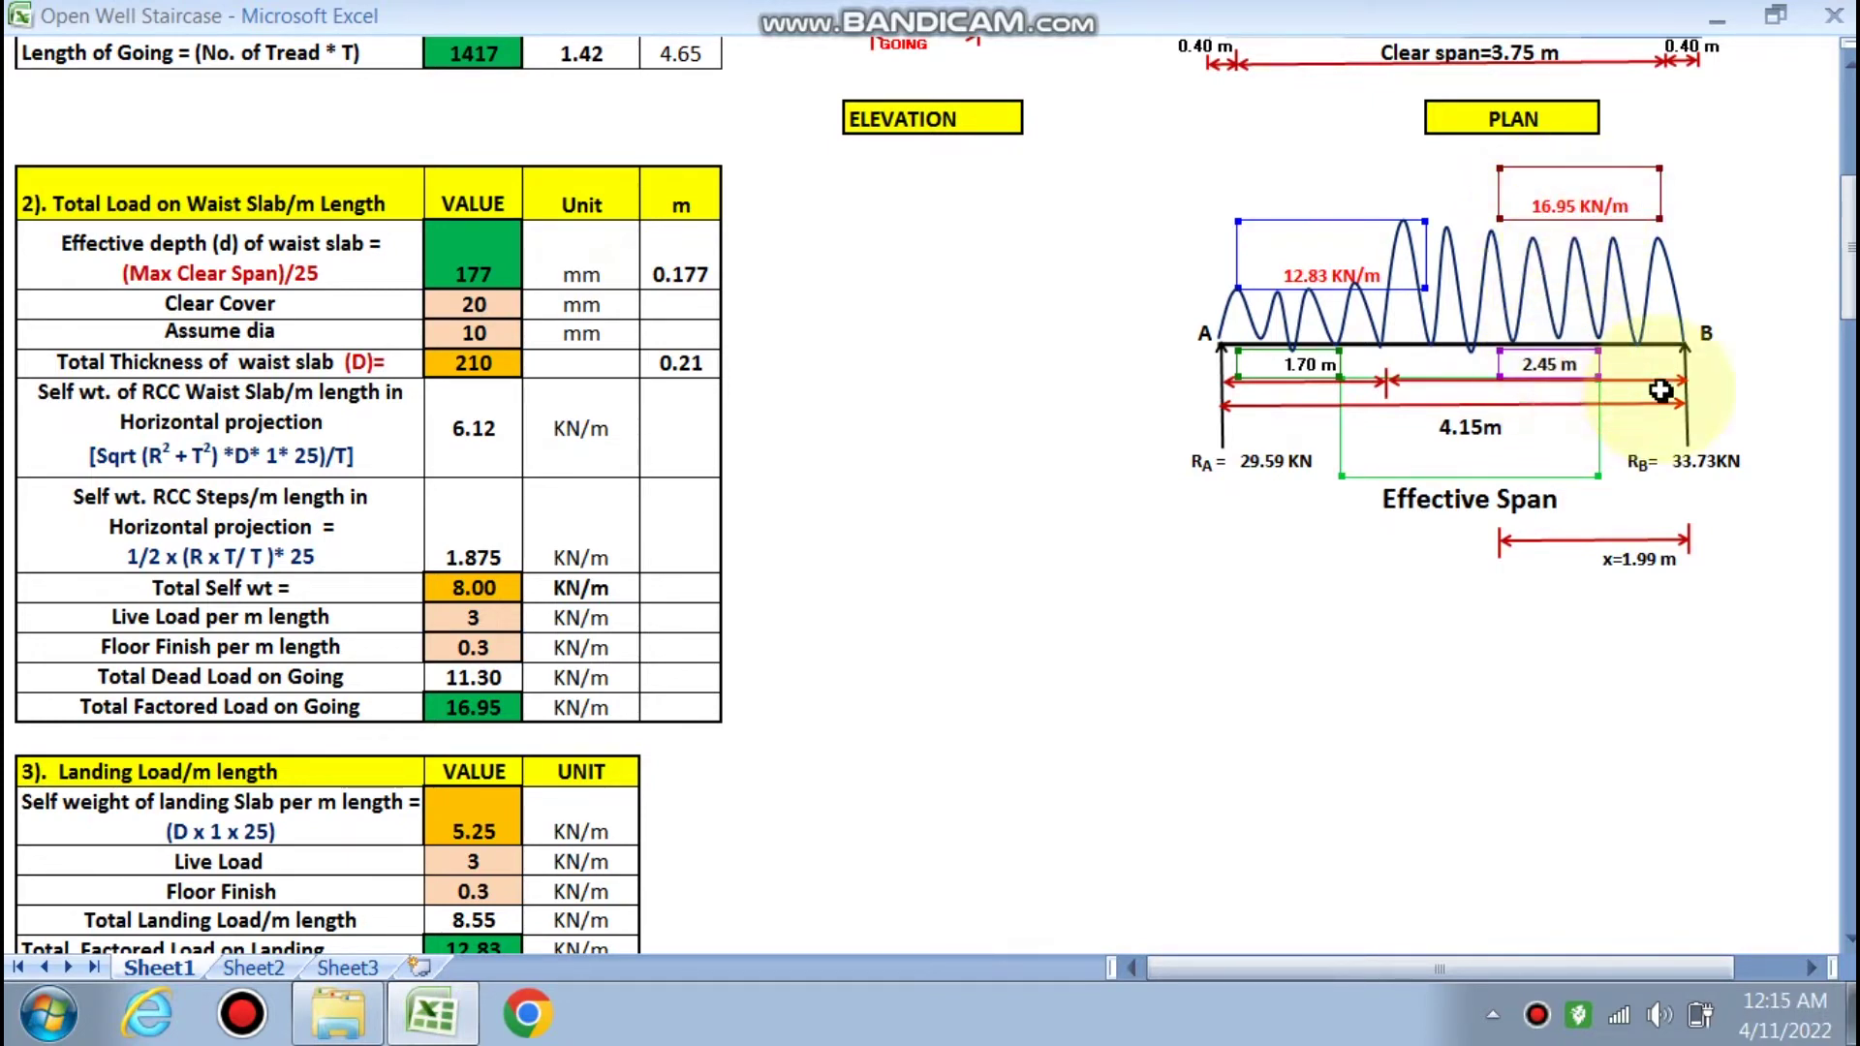
scroll(940, 531, down, 1)
scroll(940, 531, down, 3)
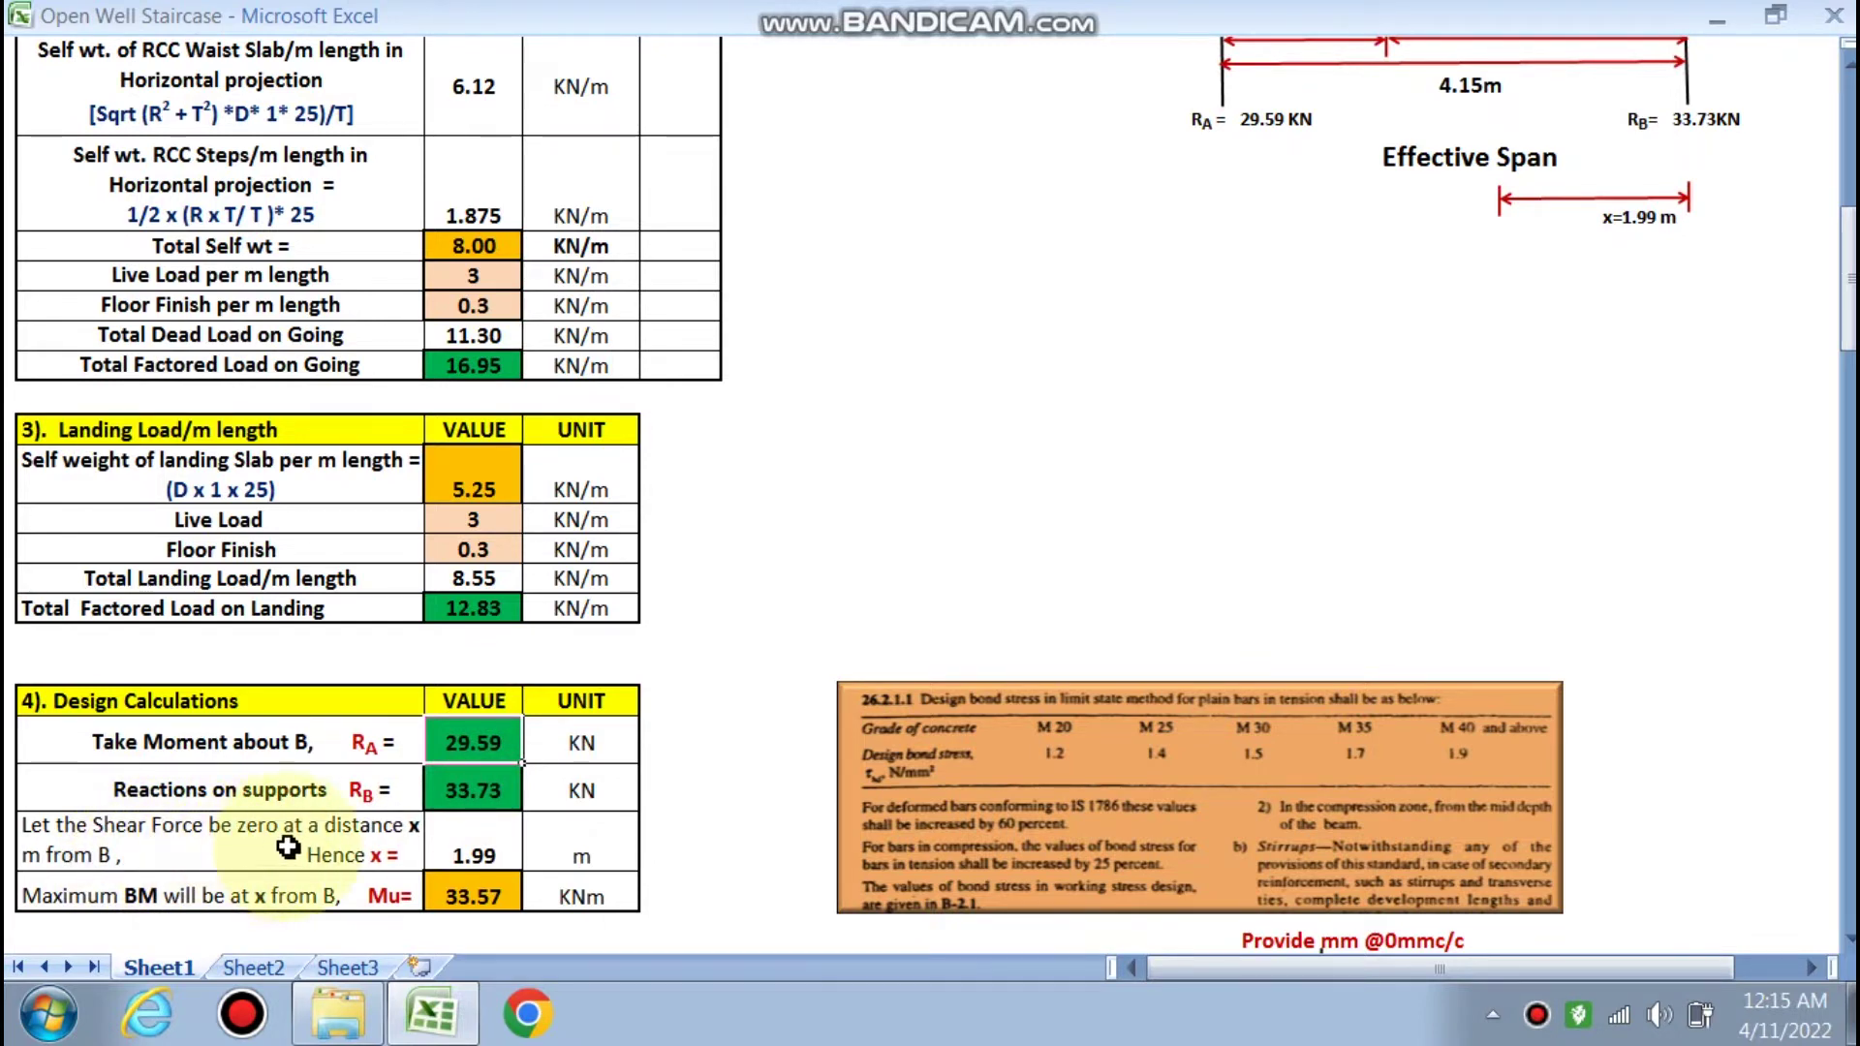
scroll(934, 831, up, 2)
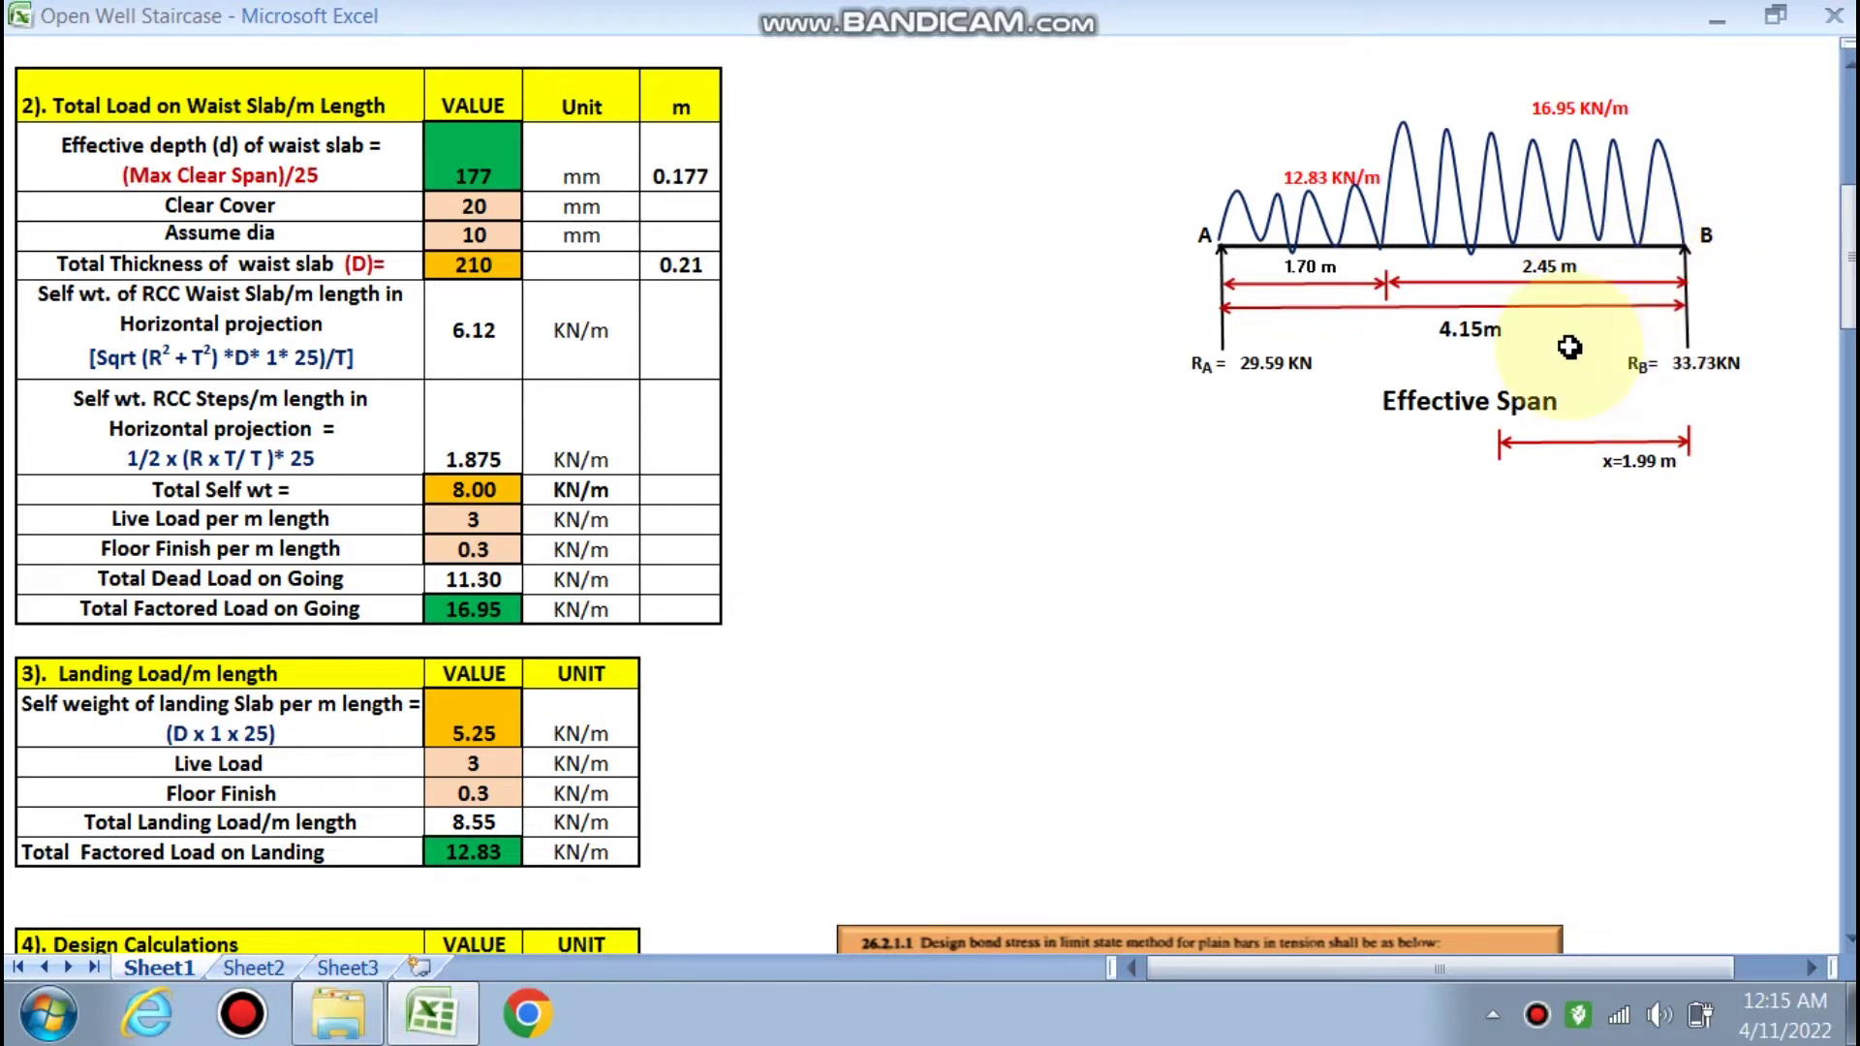
scroll(1569, 347, down, 2)
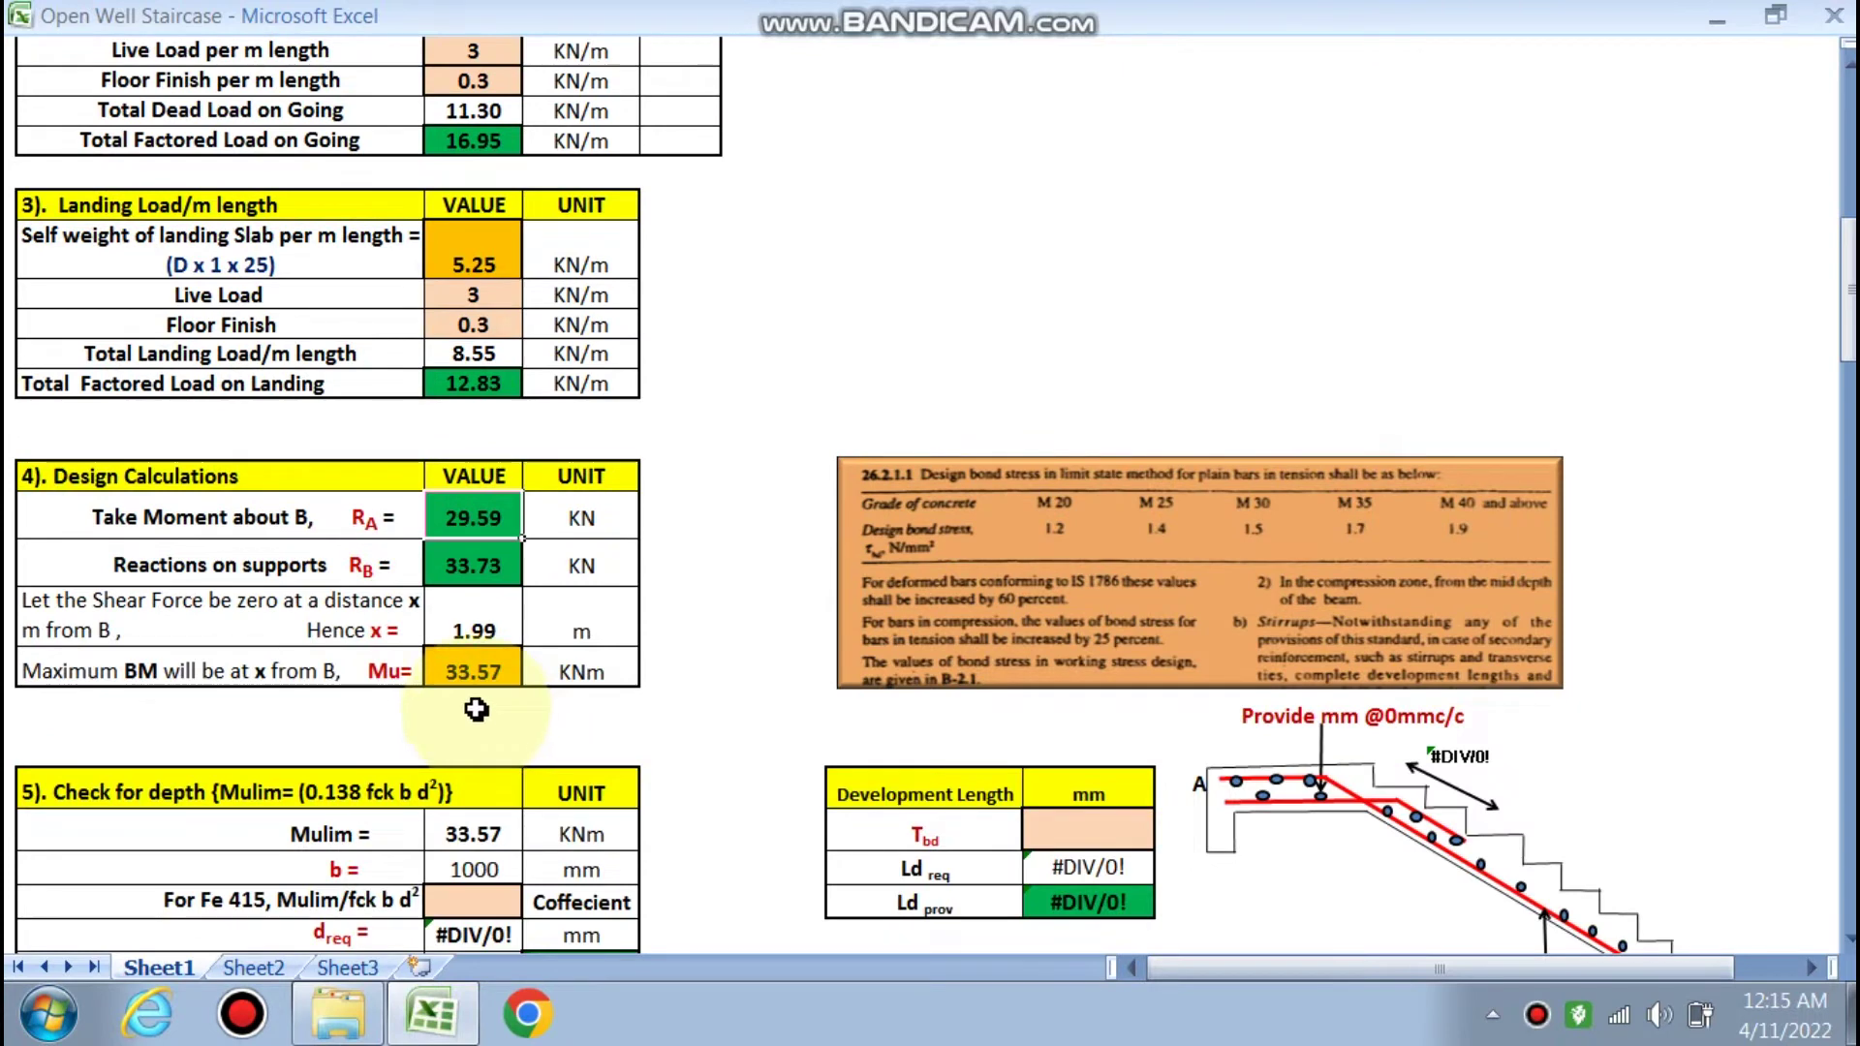
double_click(475, 630)
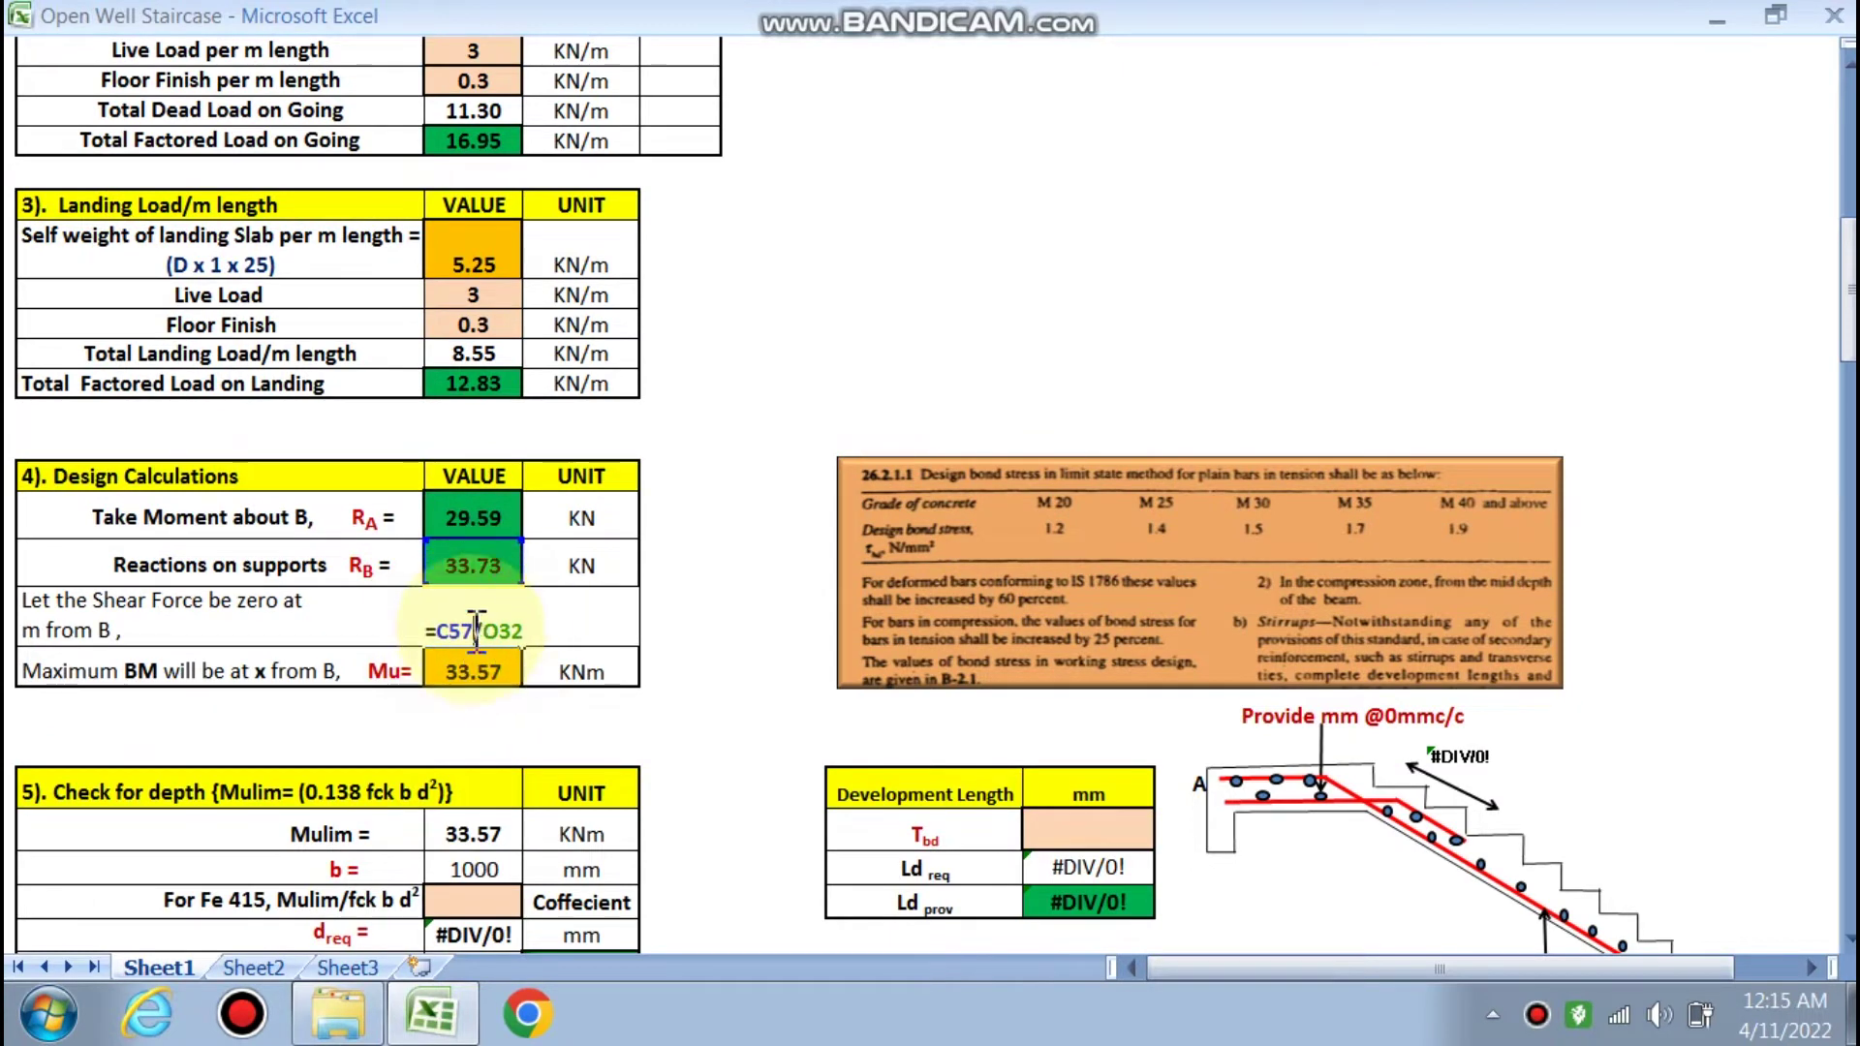
key(Escape)
Check the Mu formula, then set the Fe 415 depth coefficient to 0.138
scroll(494, 681, up, 2)
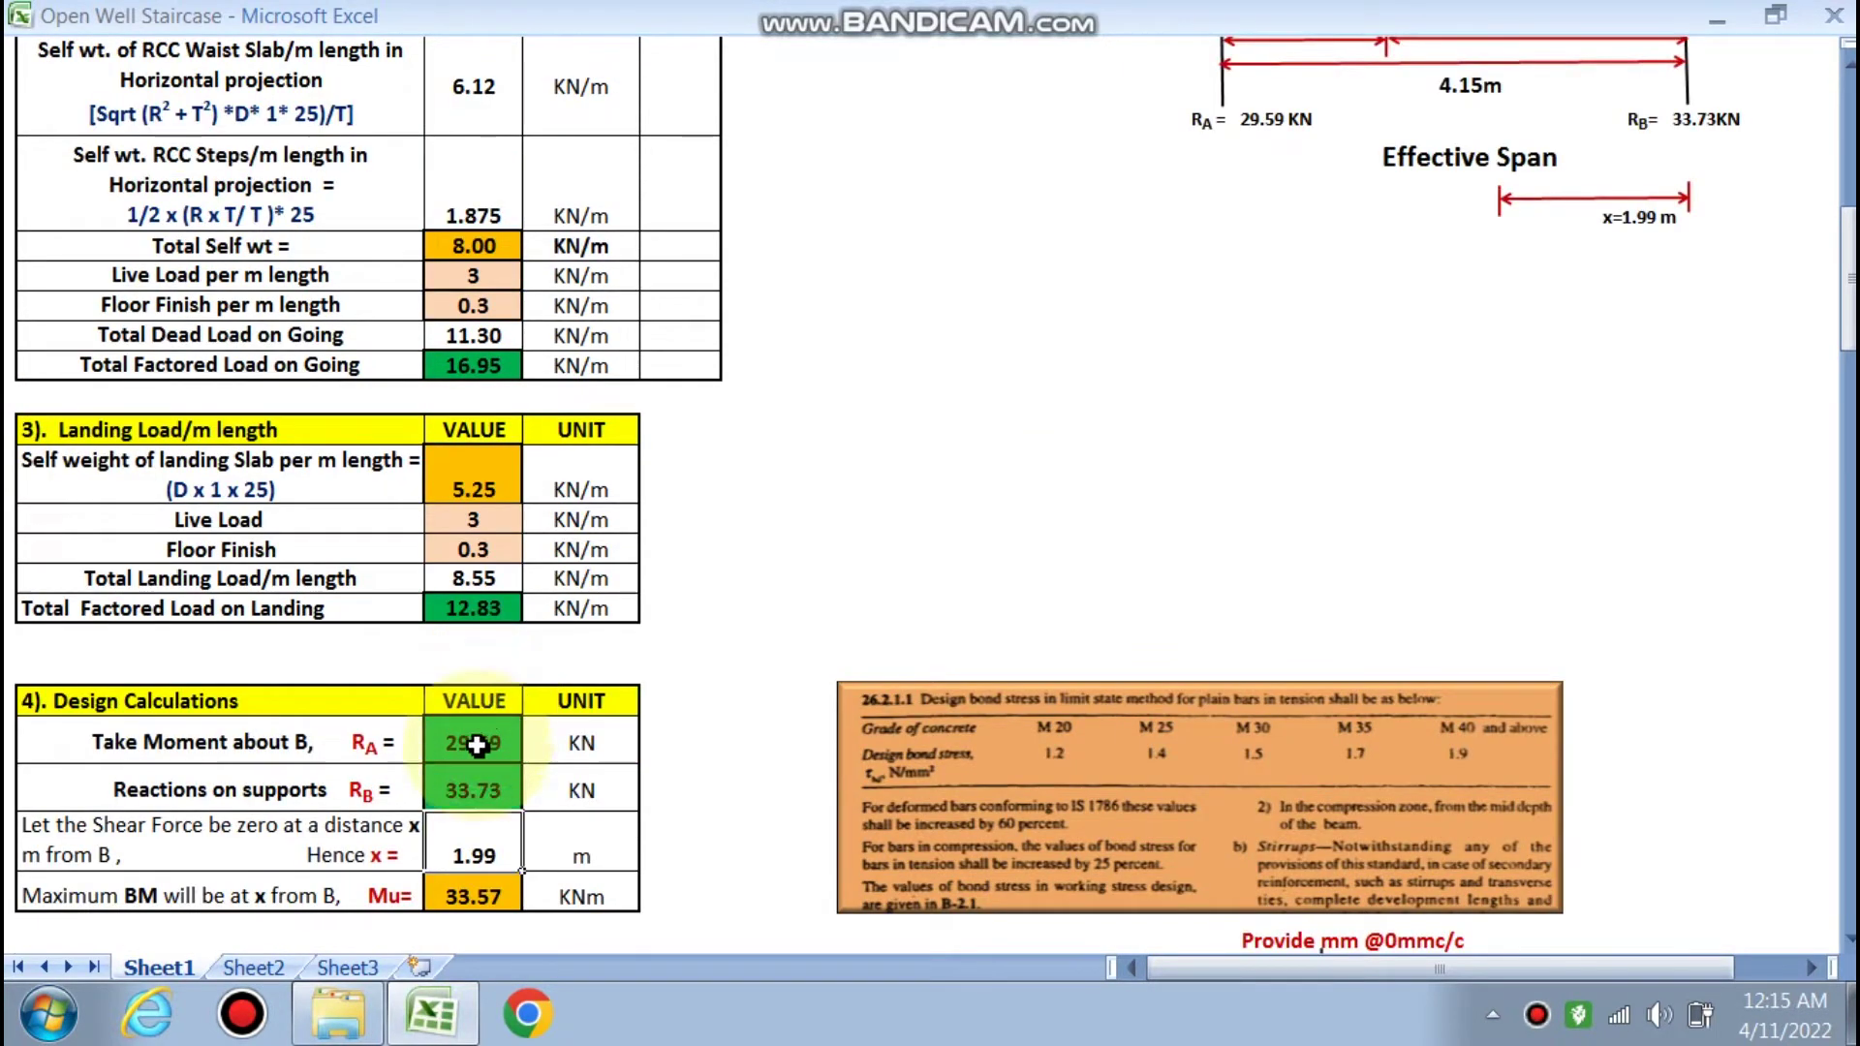
double_click(463, 901)
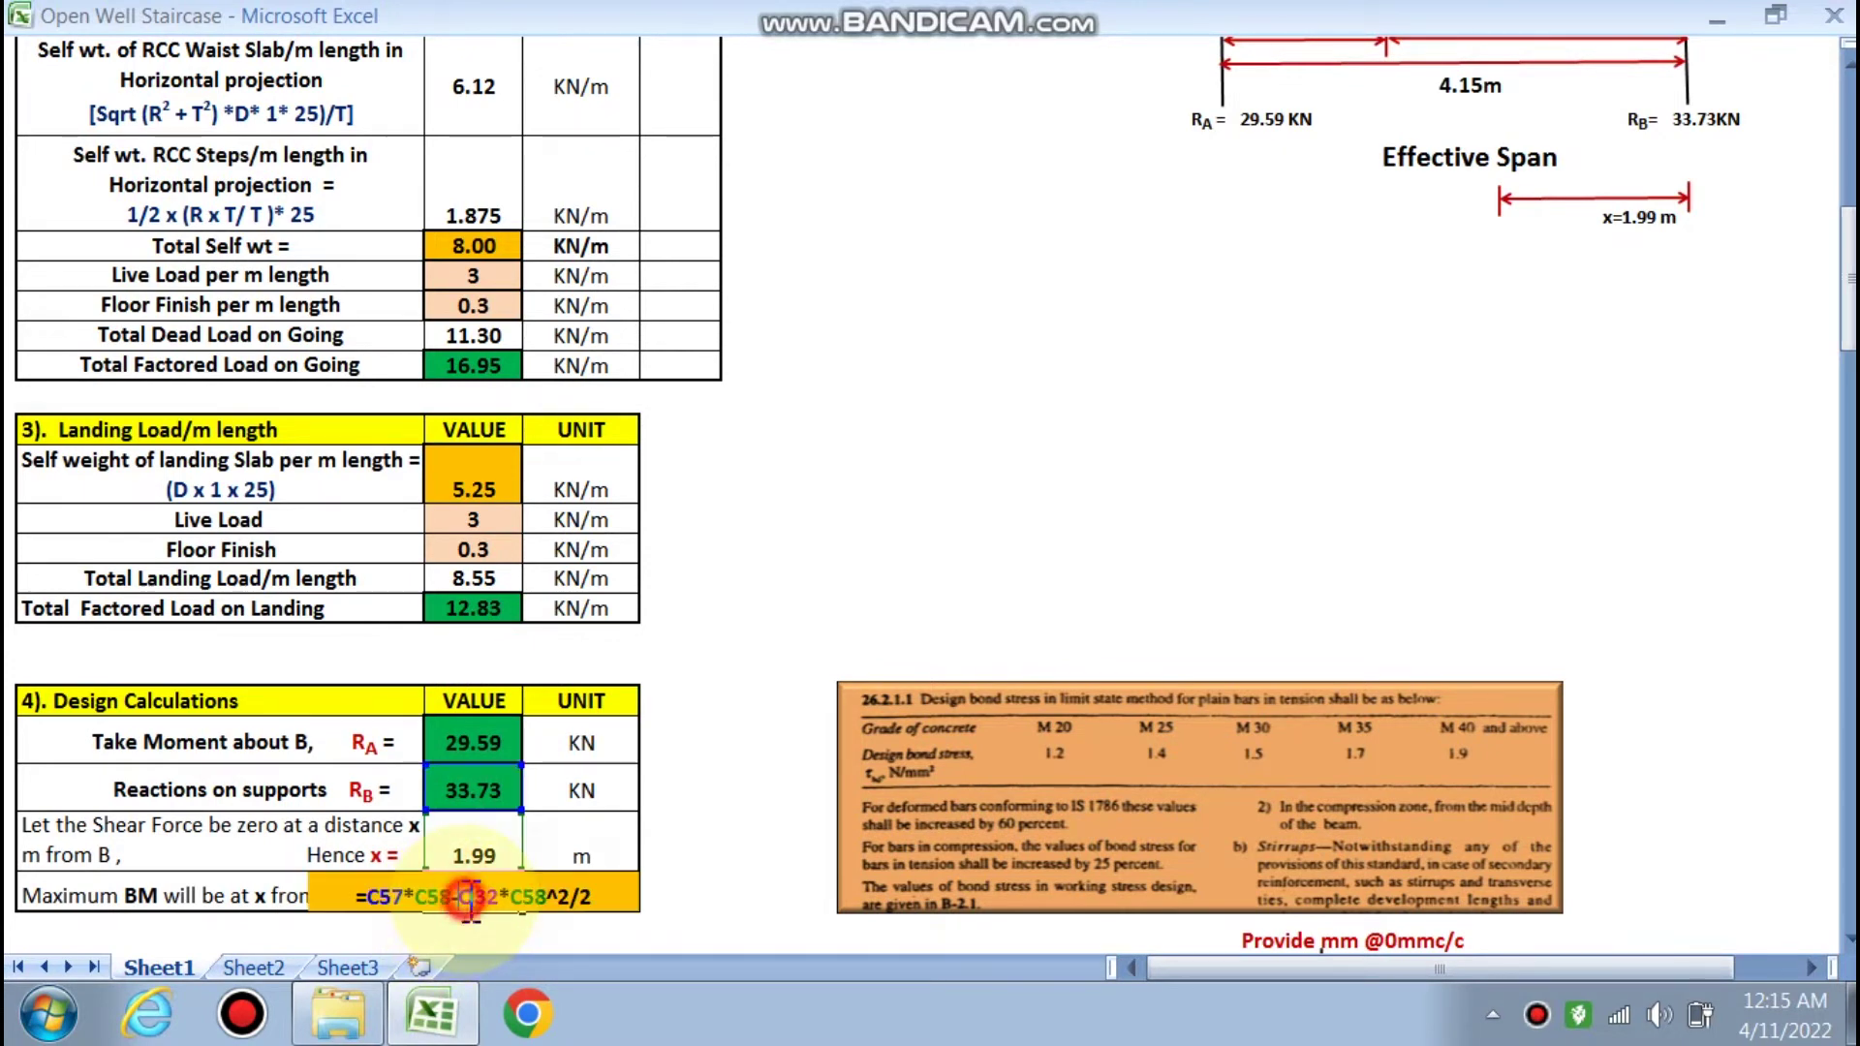
key(Escape)
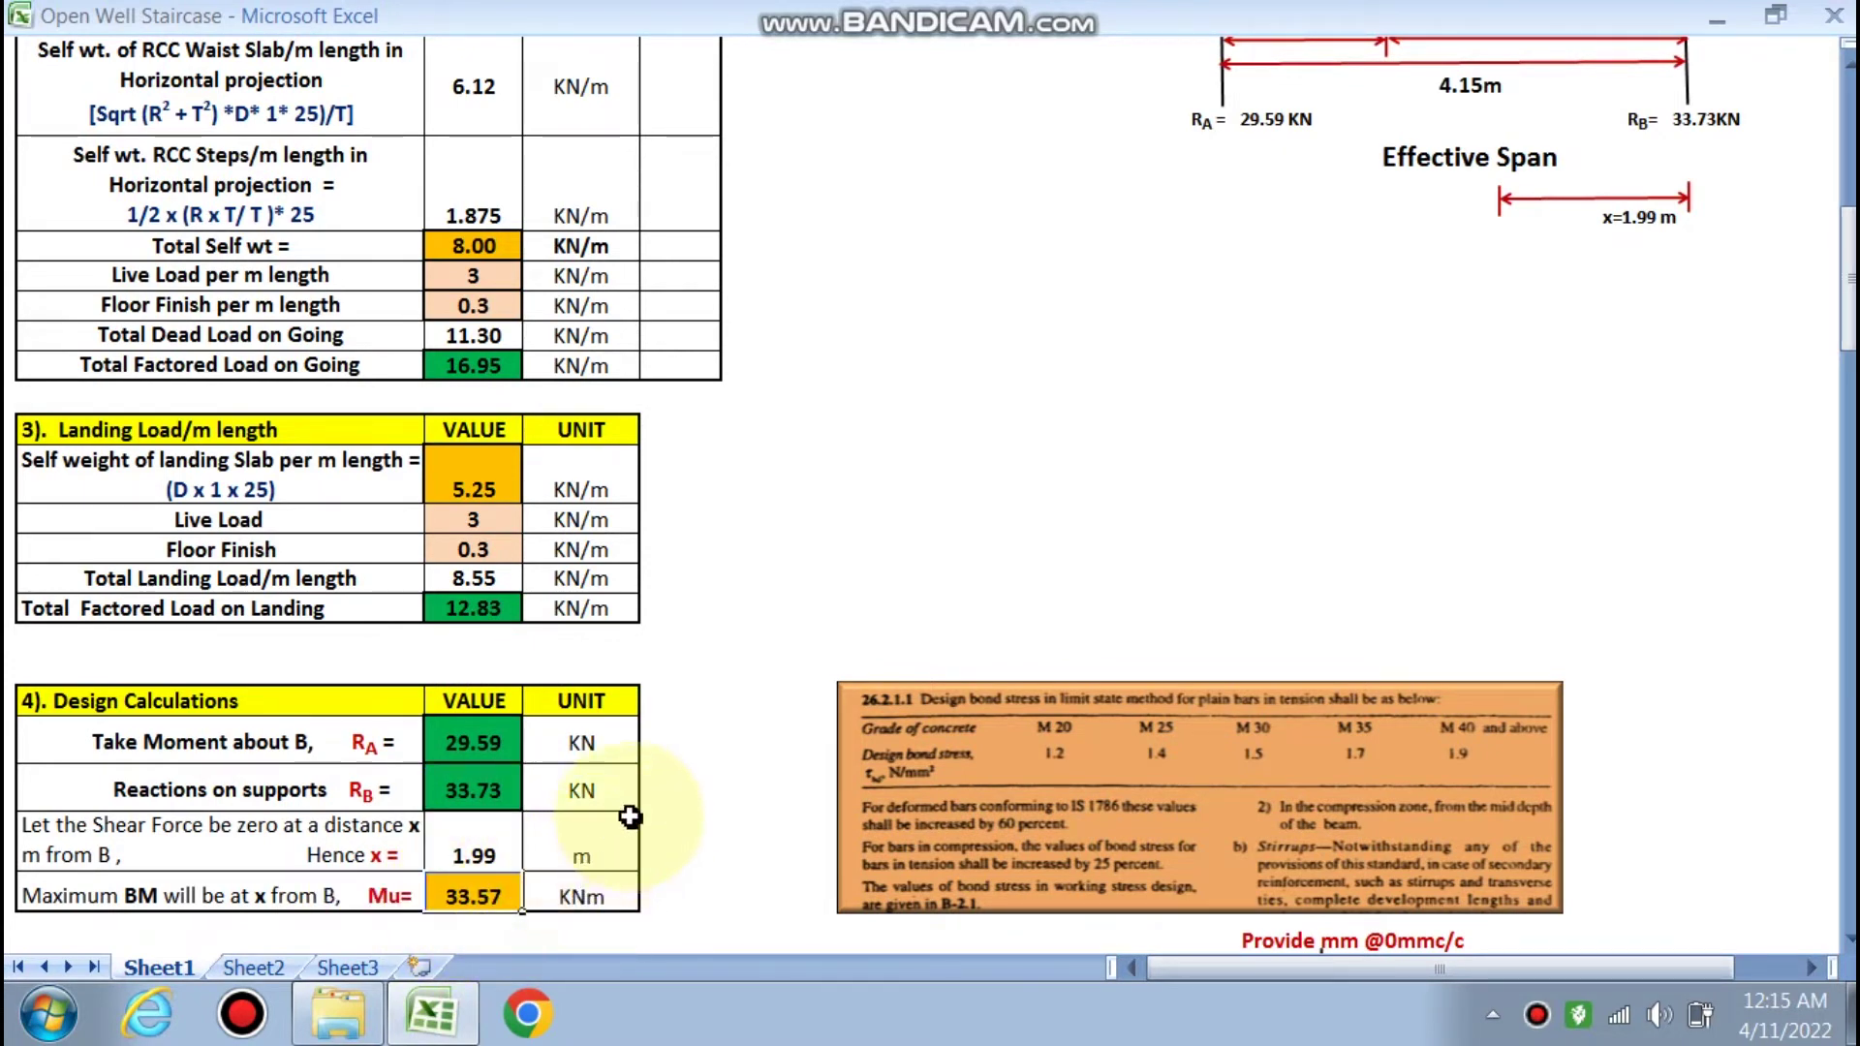
scroll(527, 901, down, 3)
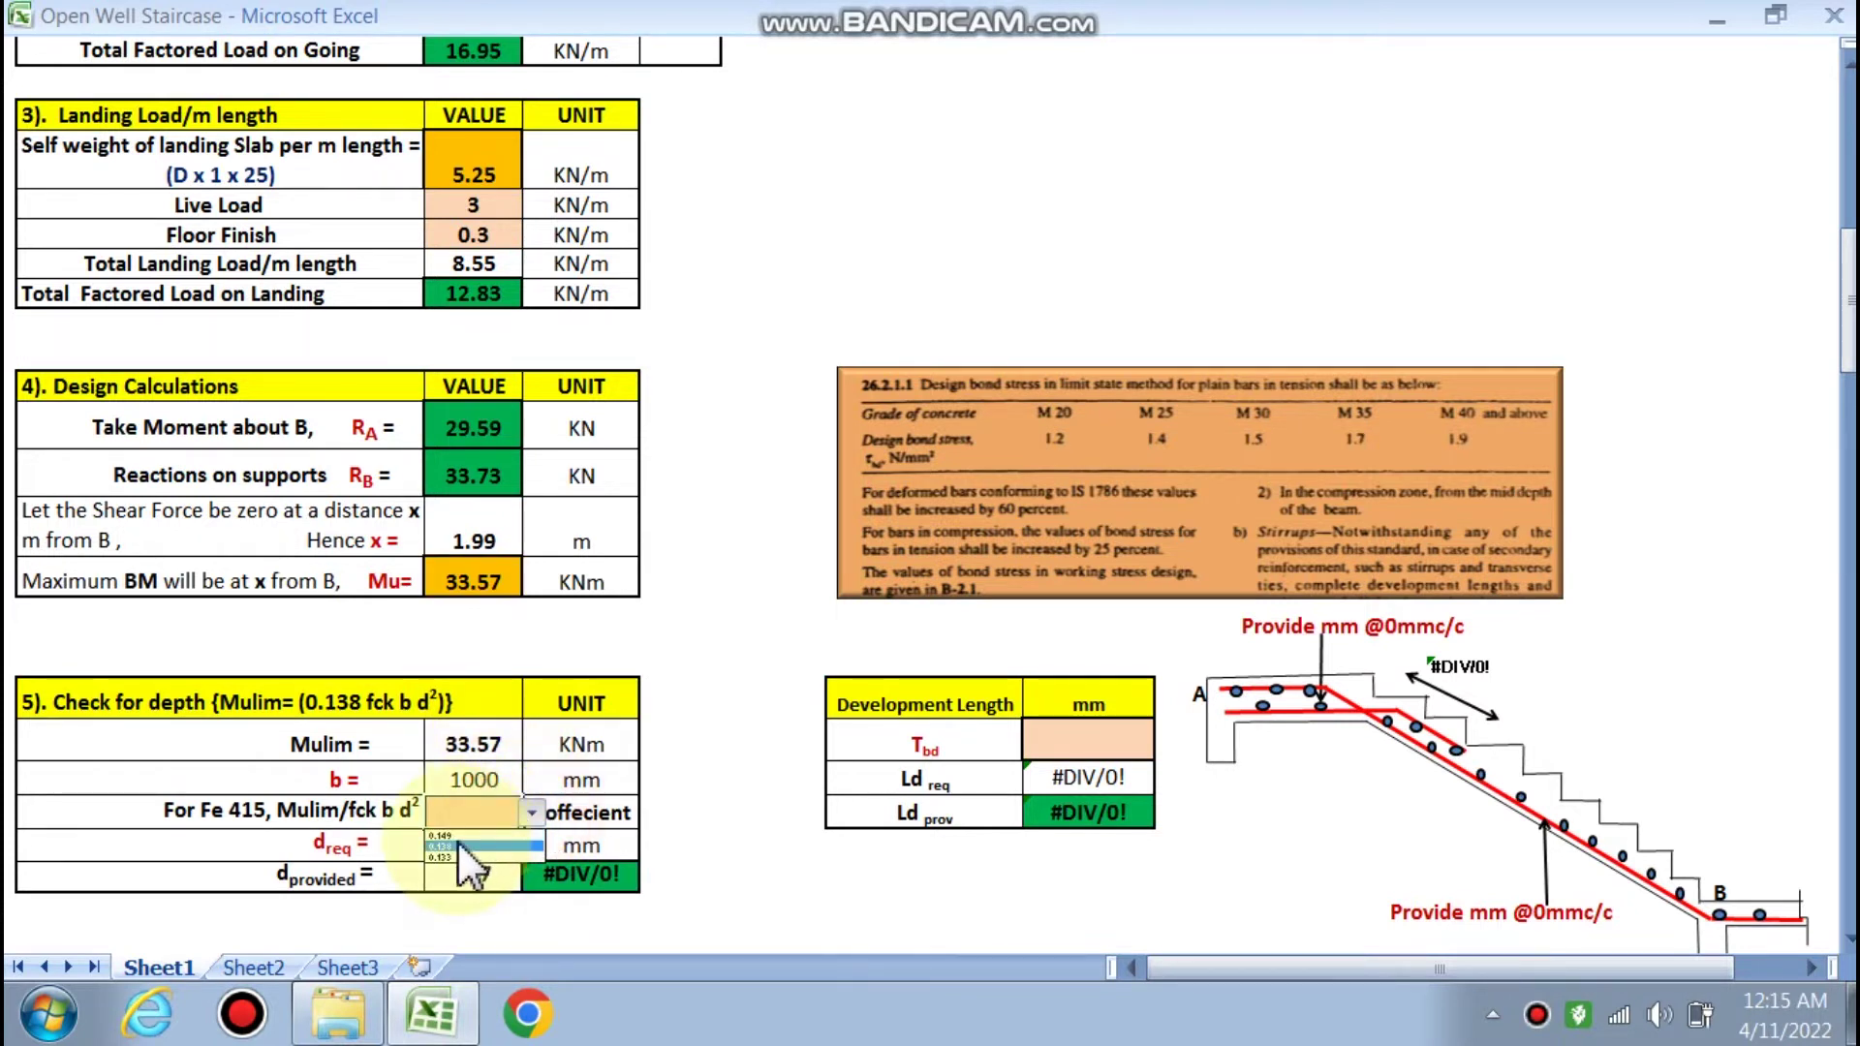
click(456, 844)
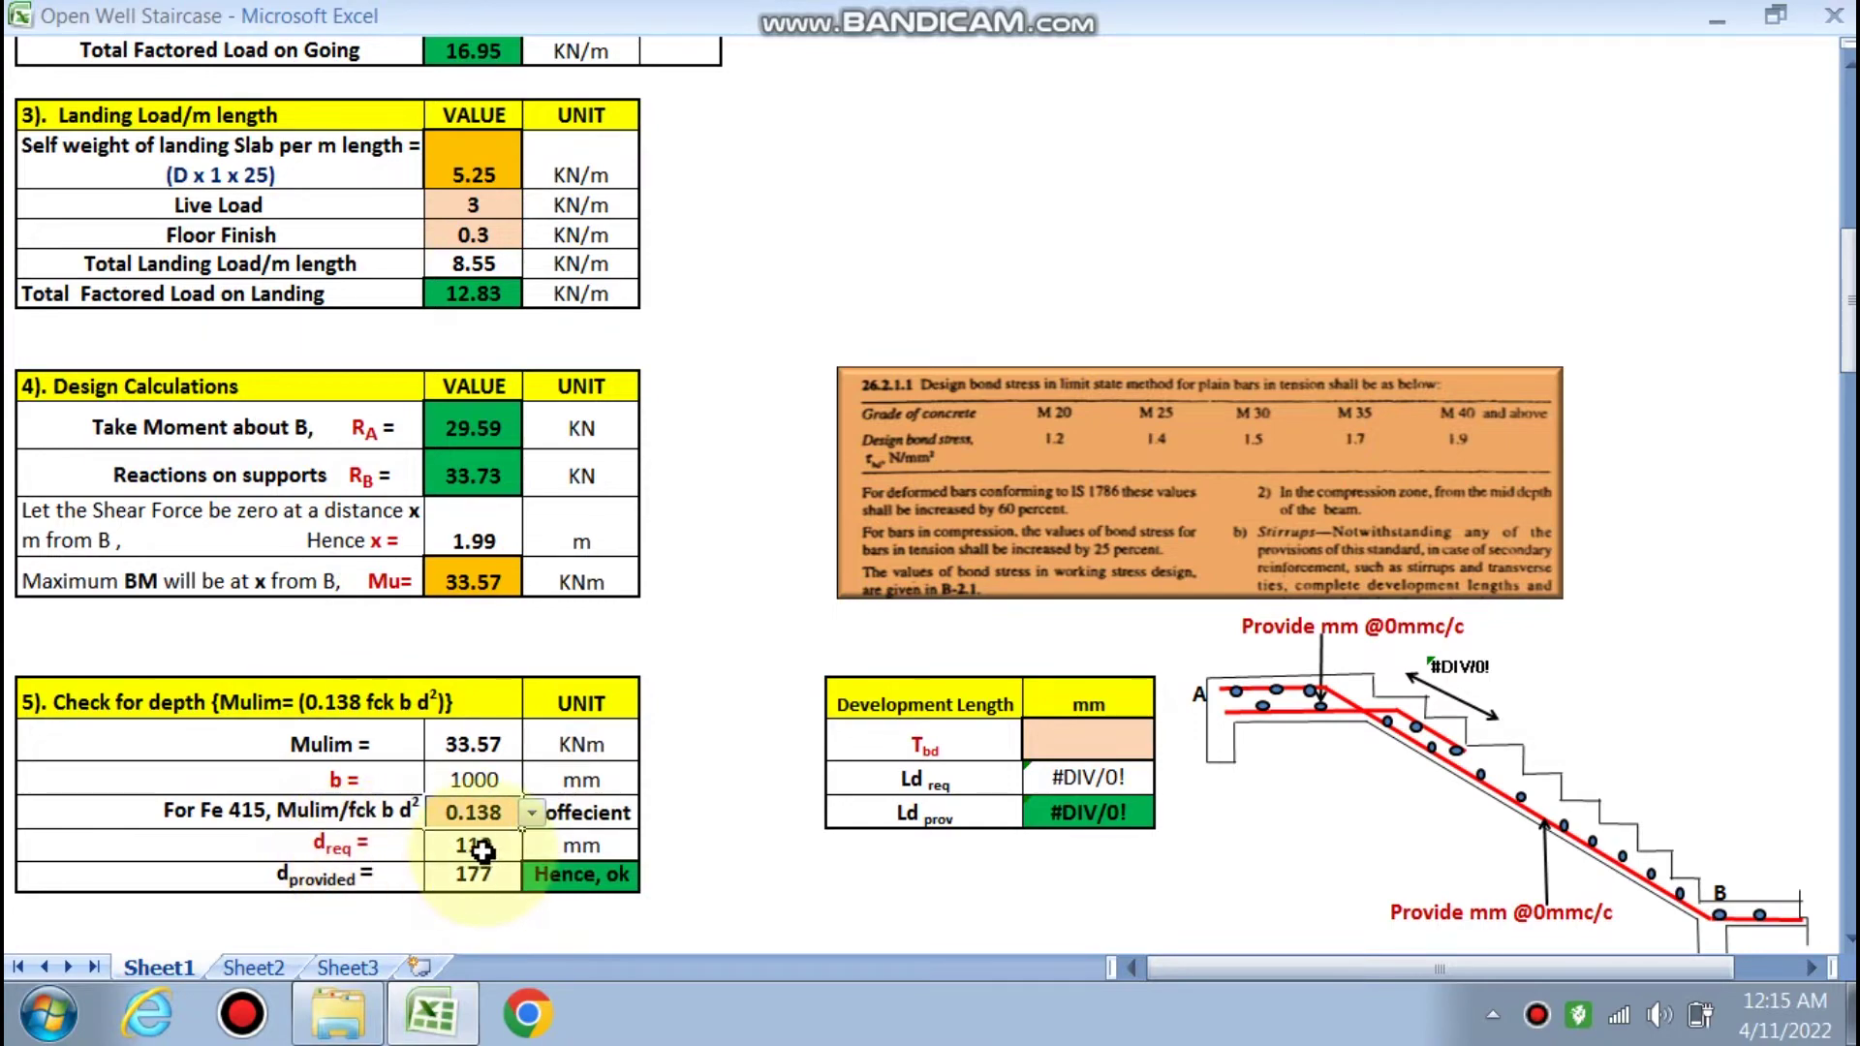
scroll(482, 851, up, 9)
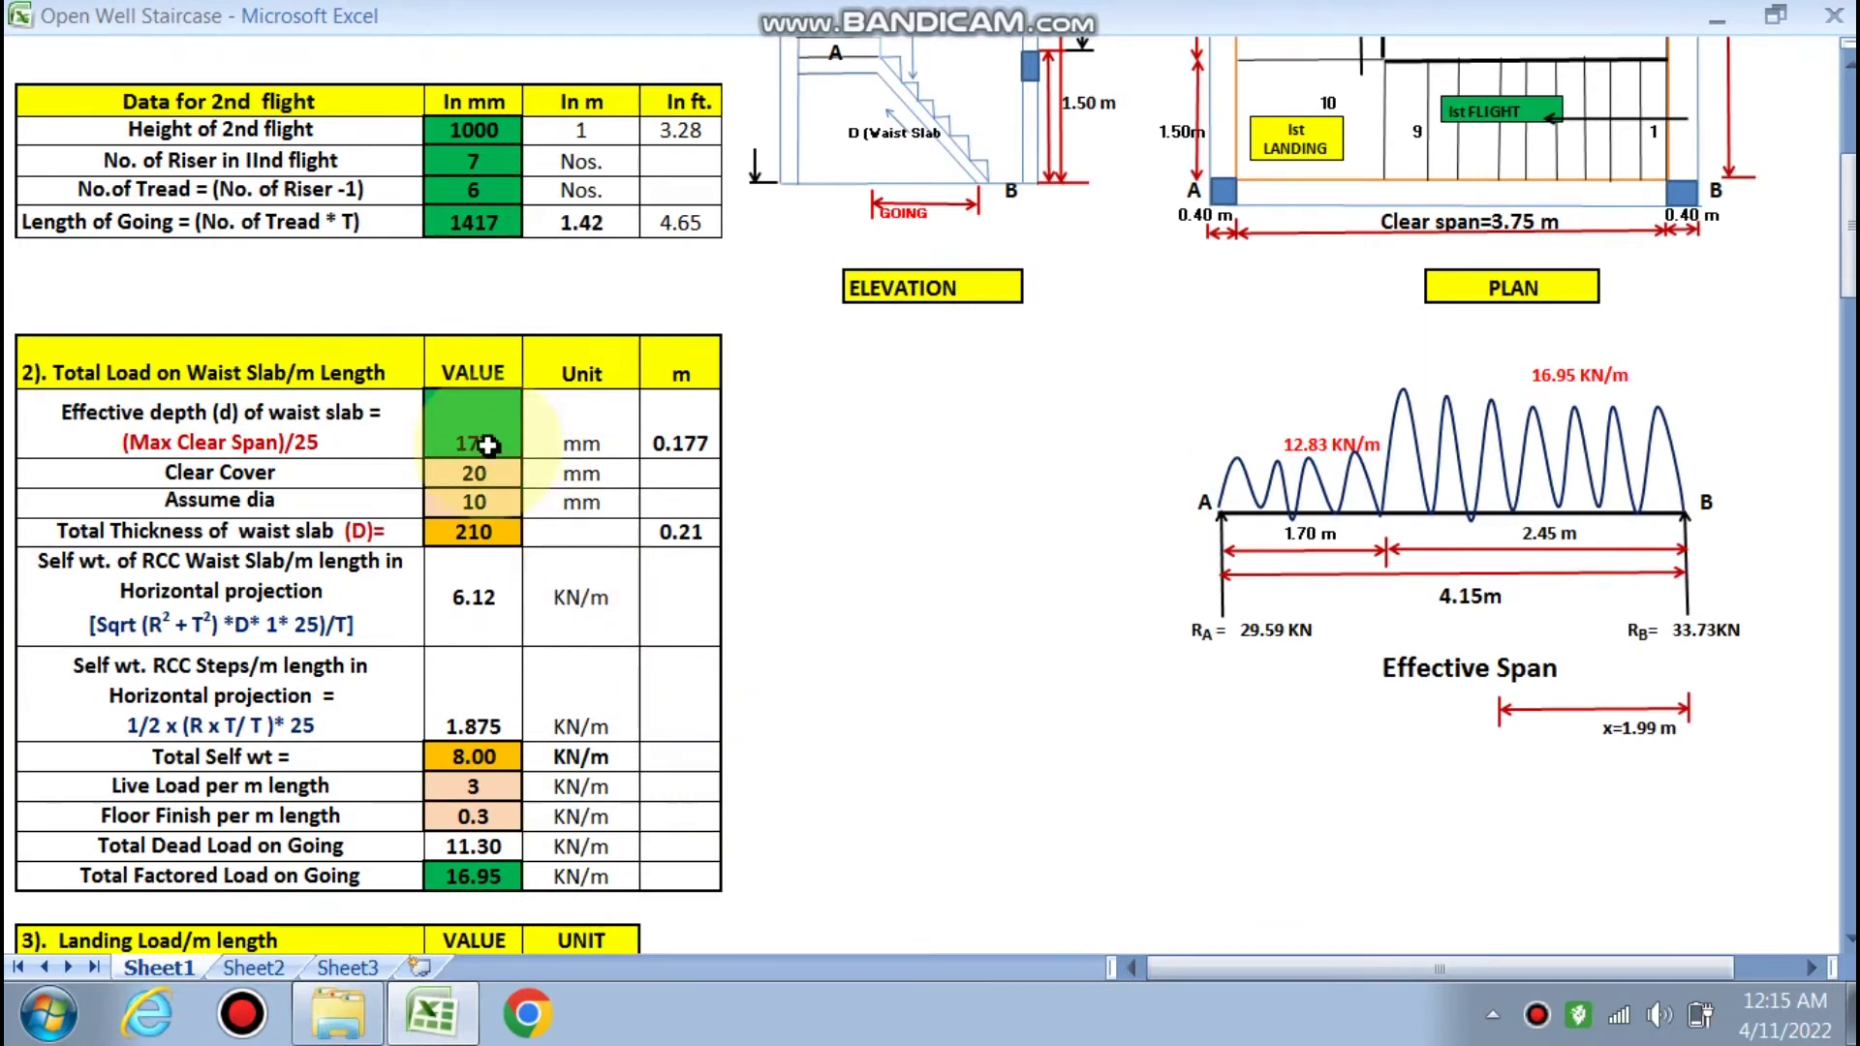
scroll(788, 490, down, 10)
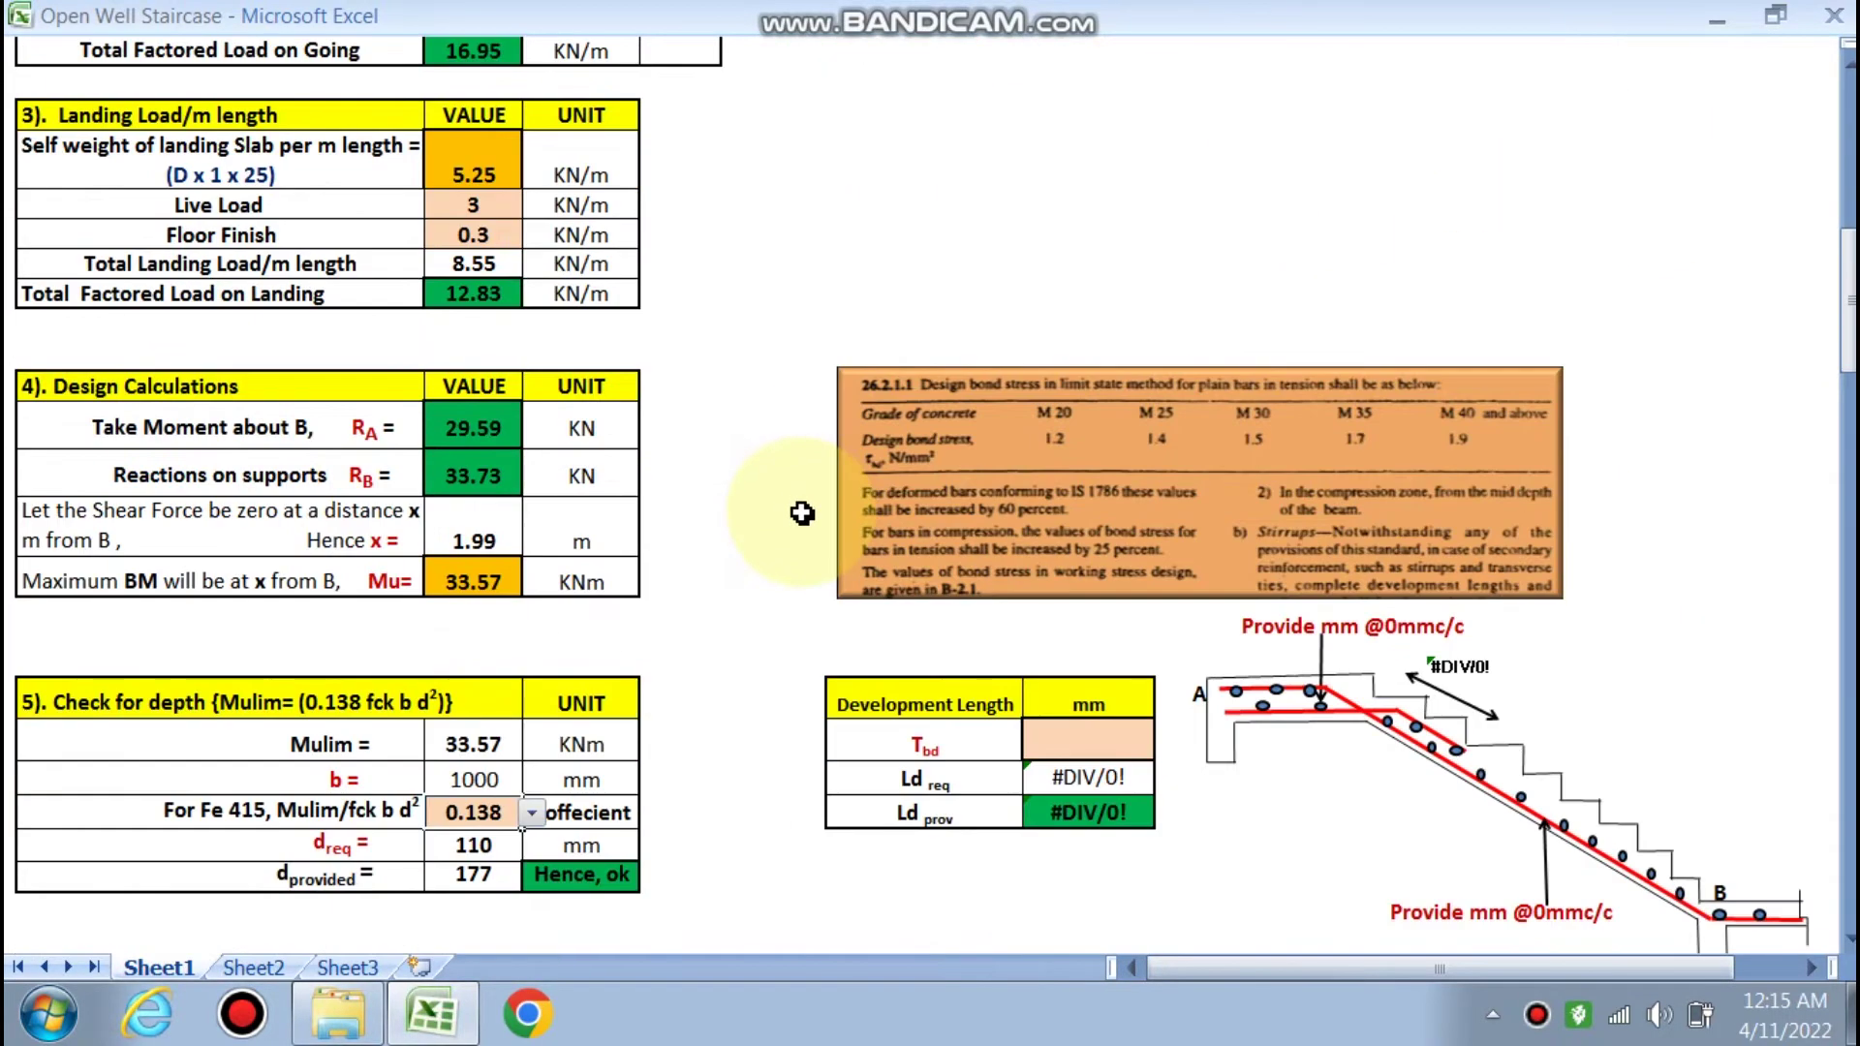
scroll(803, 519, down, 3)
scroll(803, 519, down, 2)
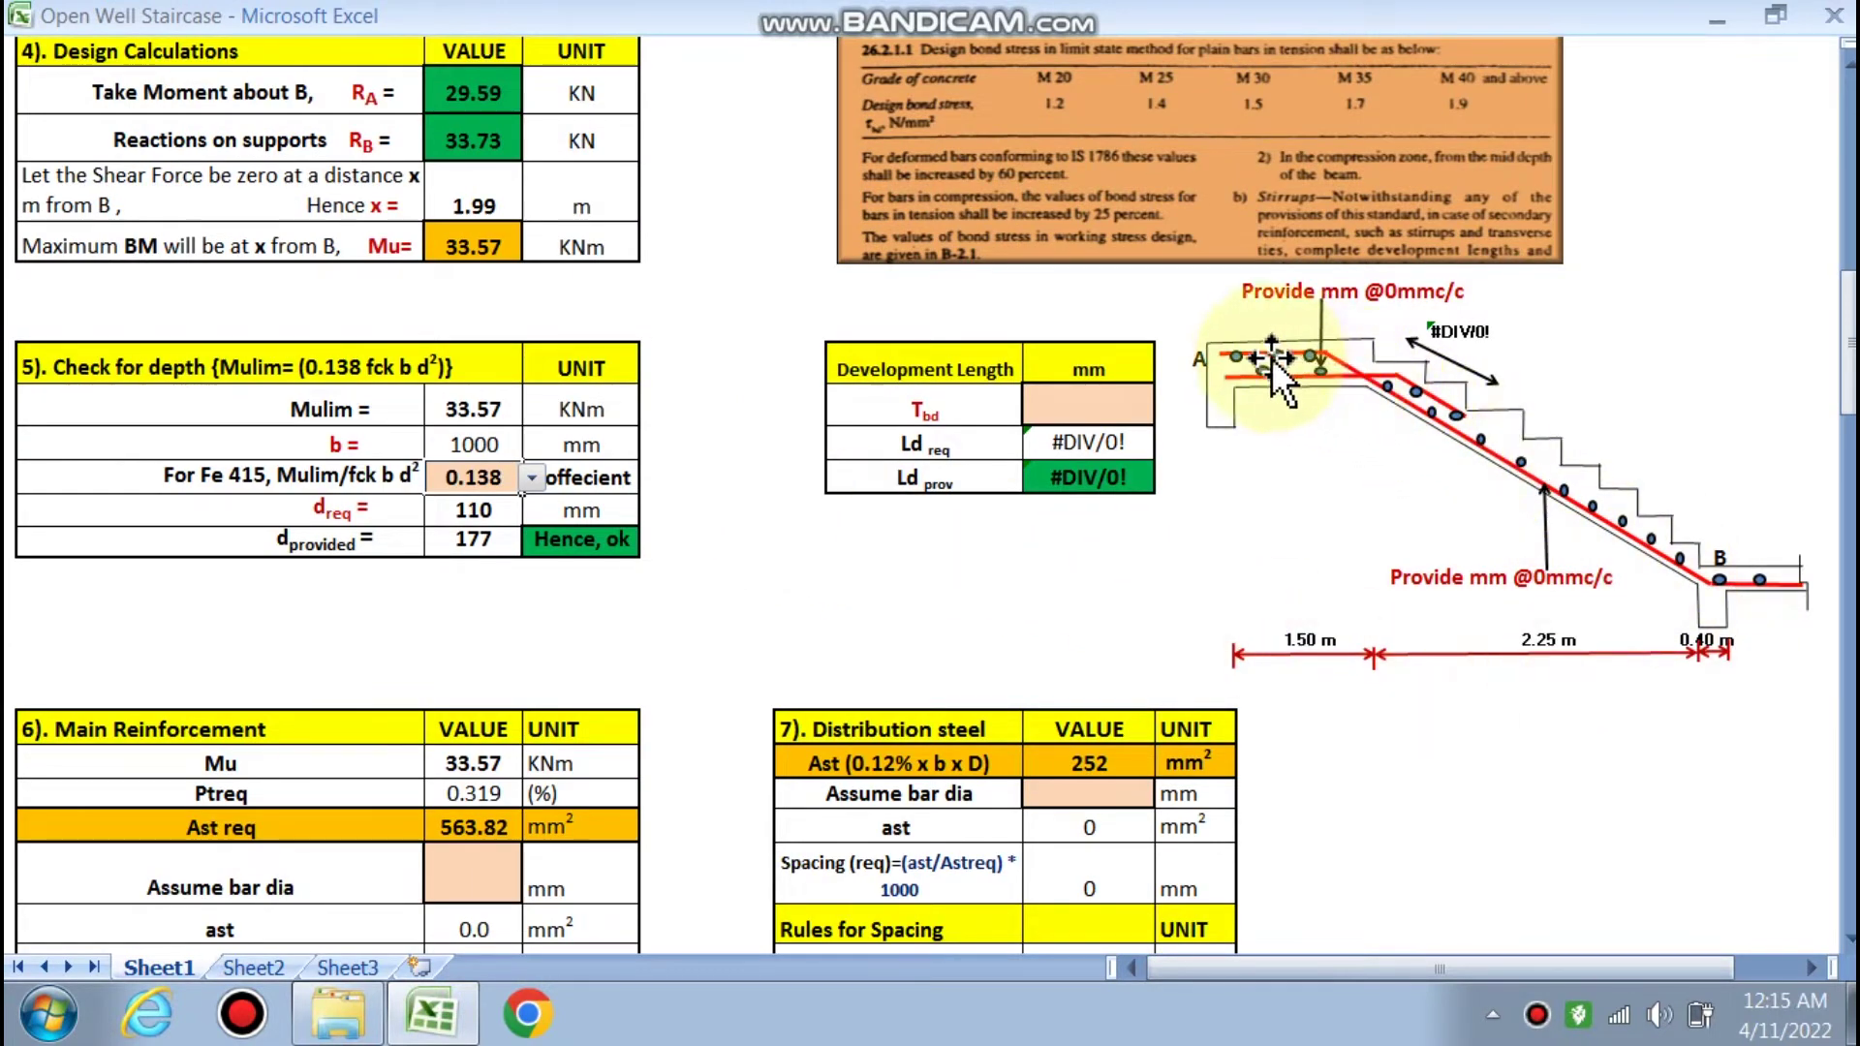
scroll(1088, 523, down, 5)
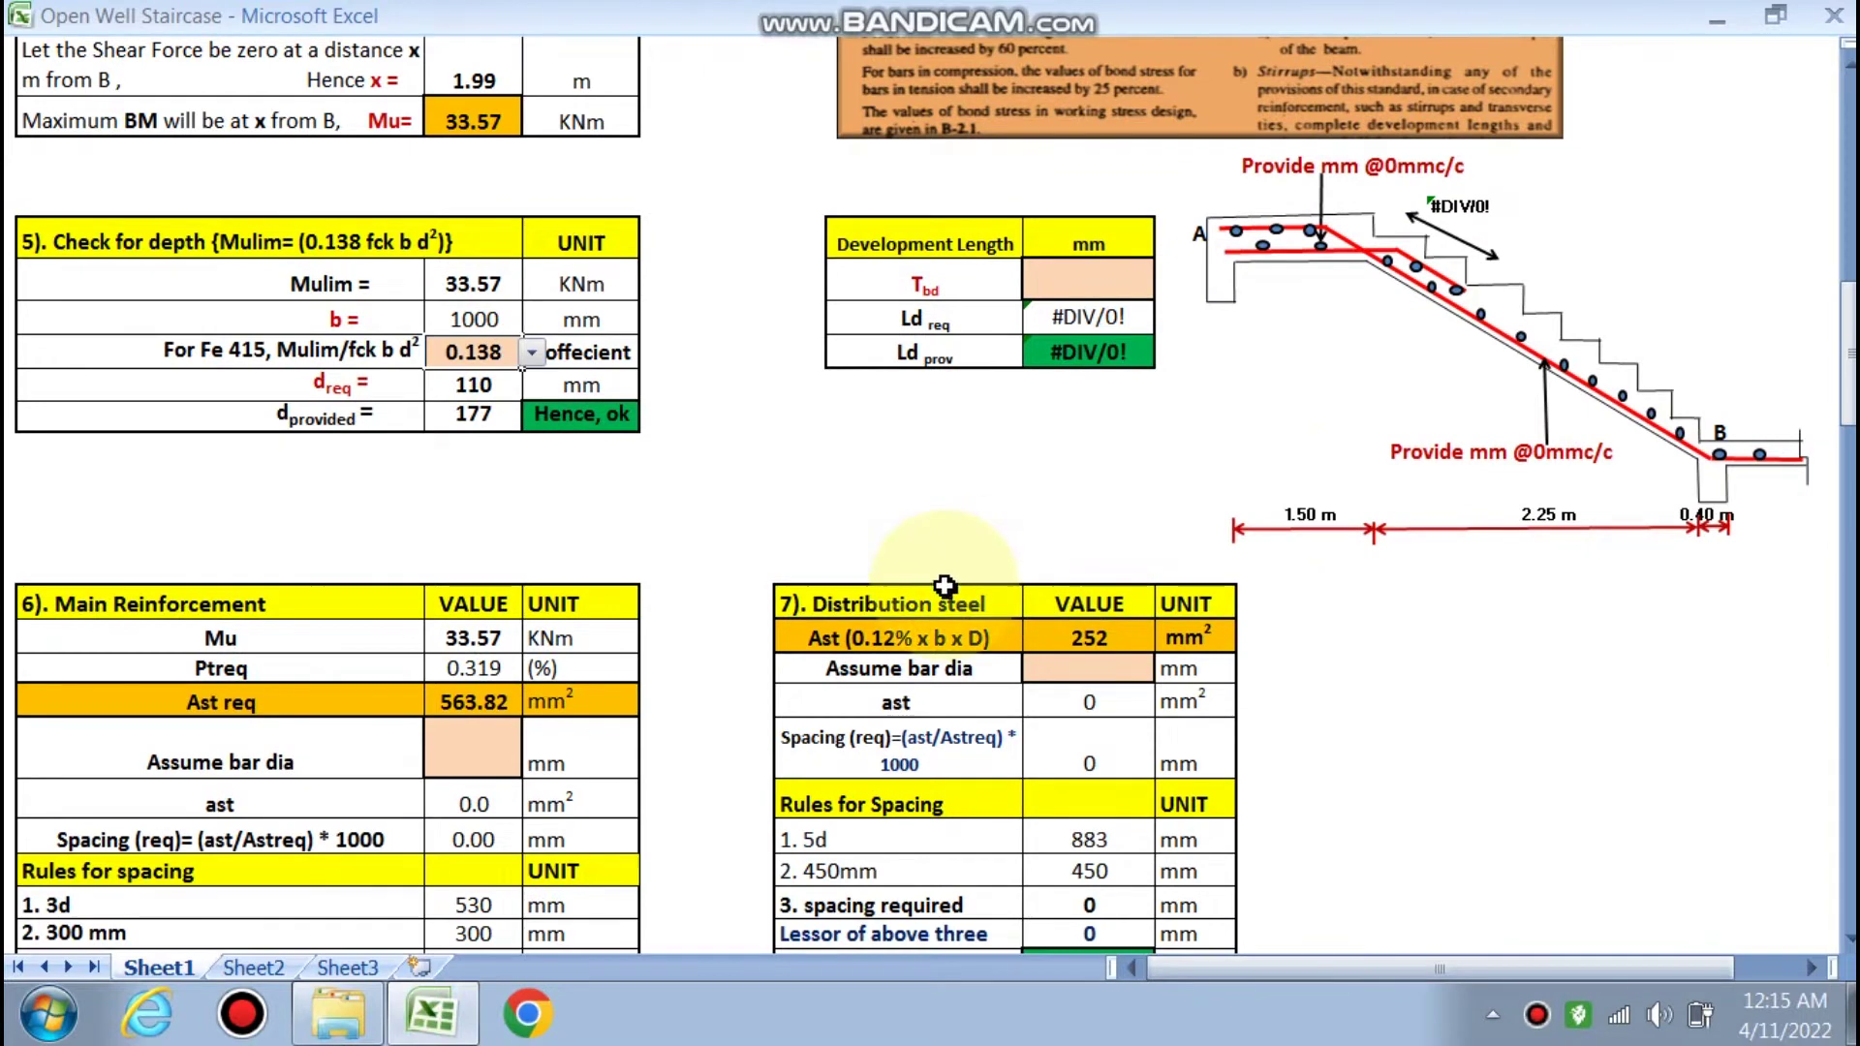
scroll(117, 474, down, 4)
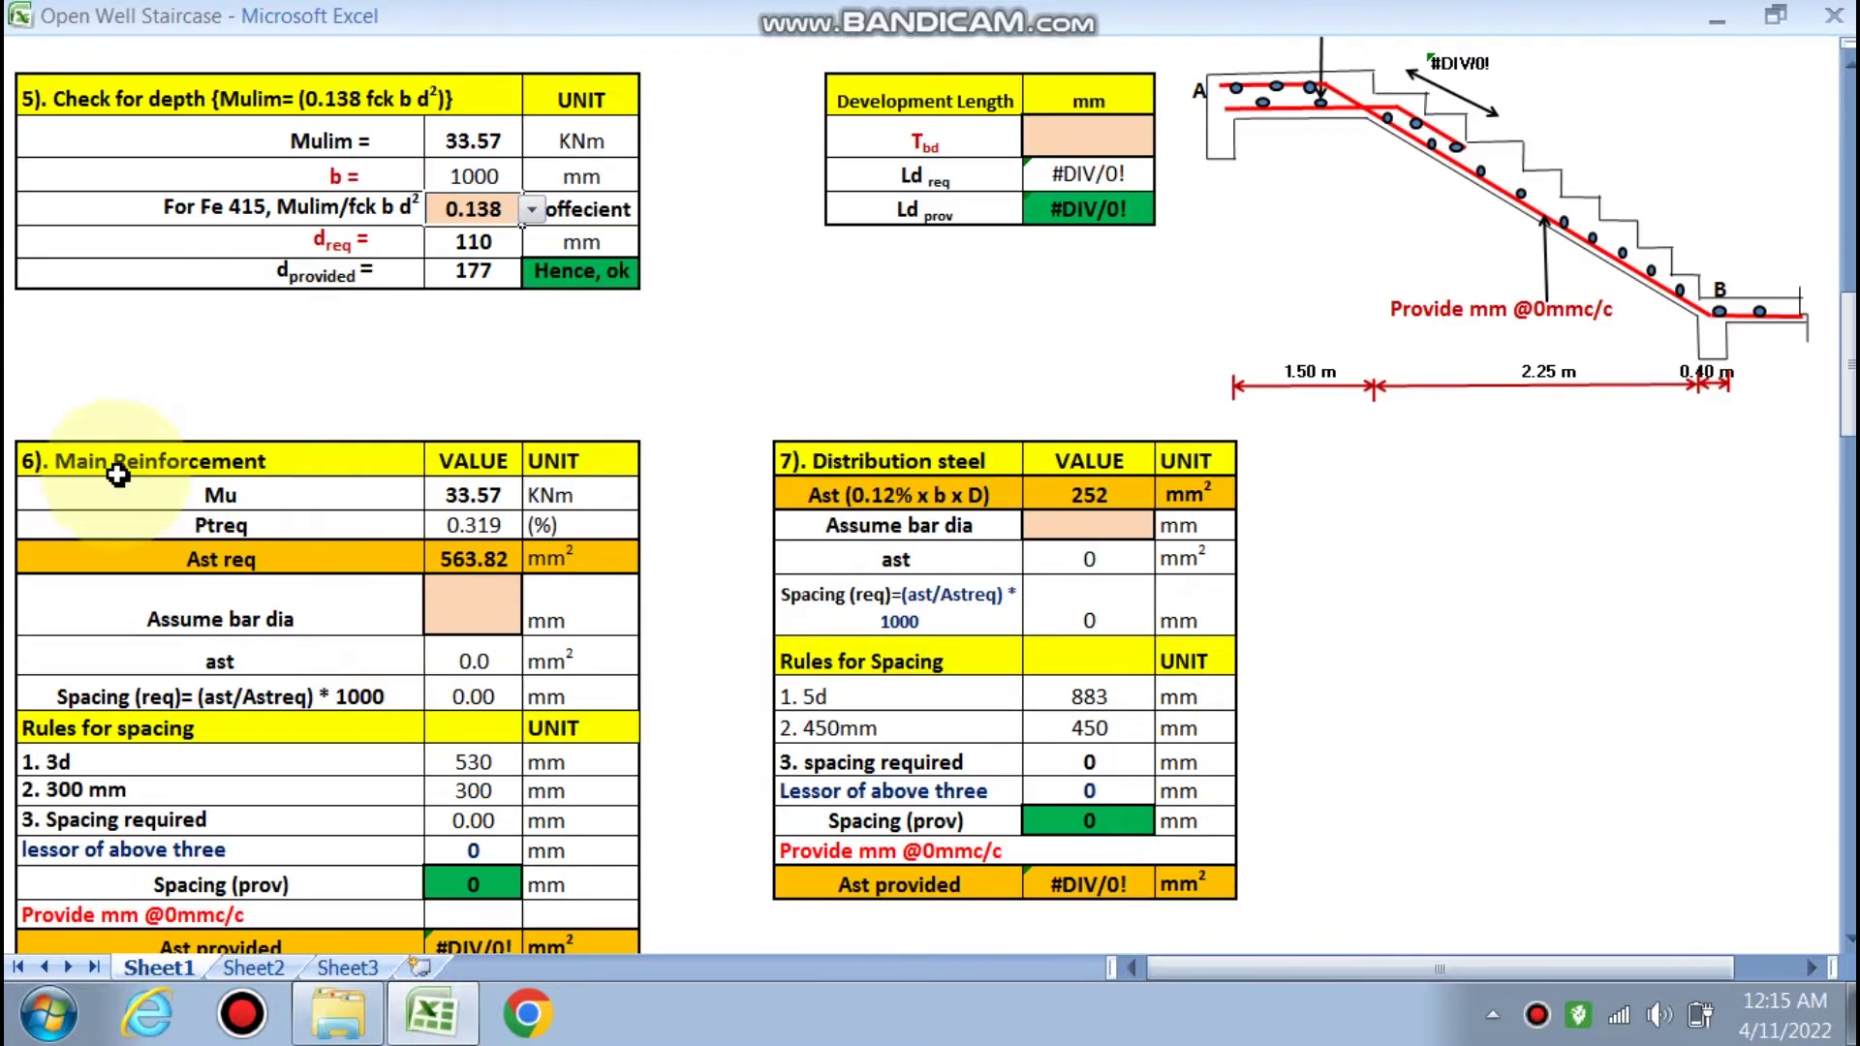
double_click(492, 525)
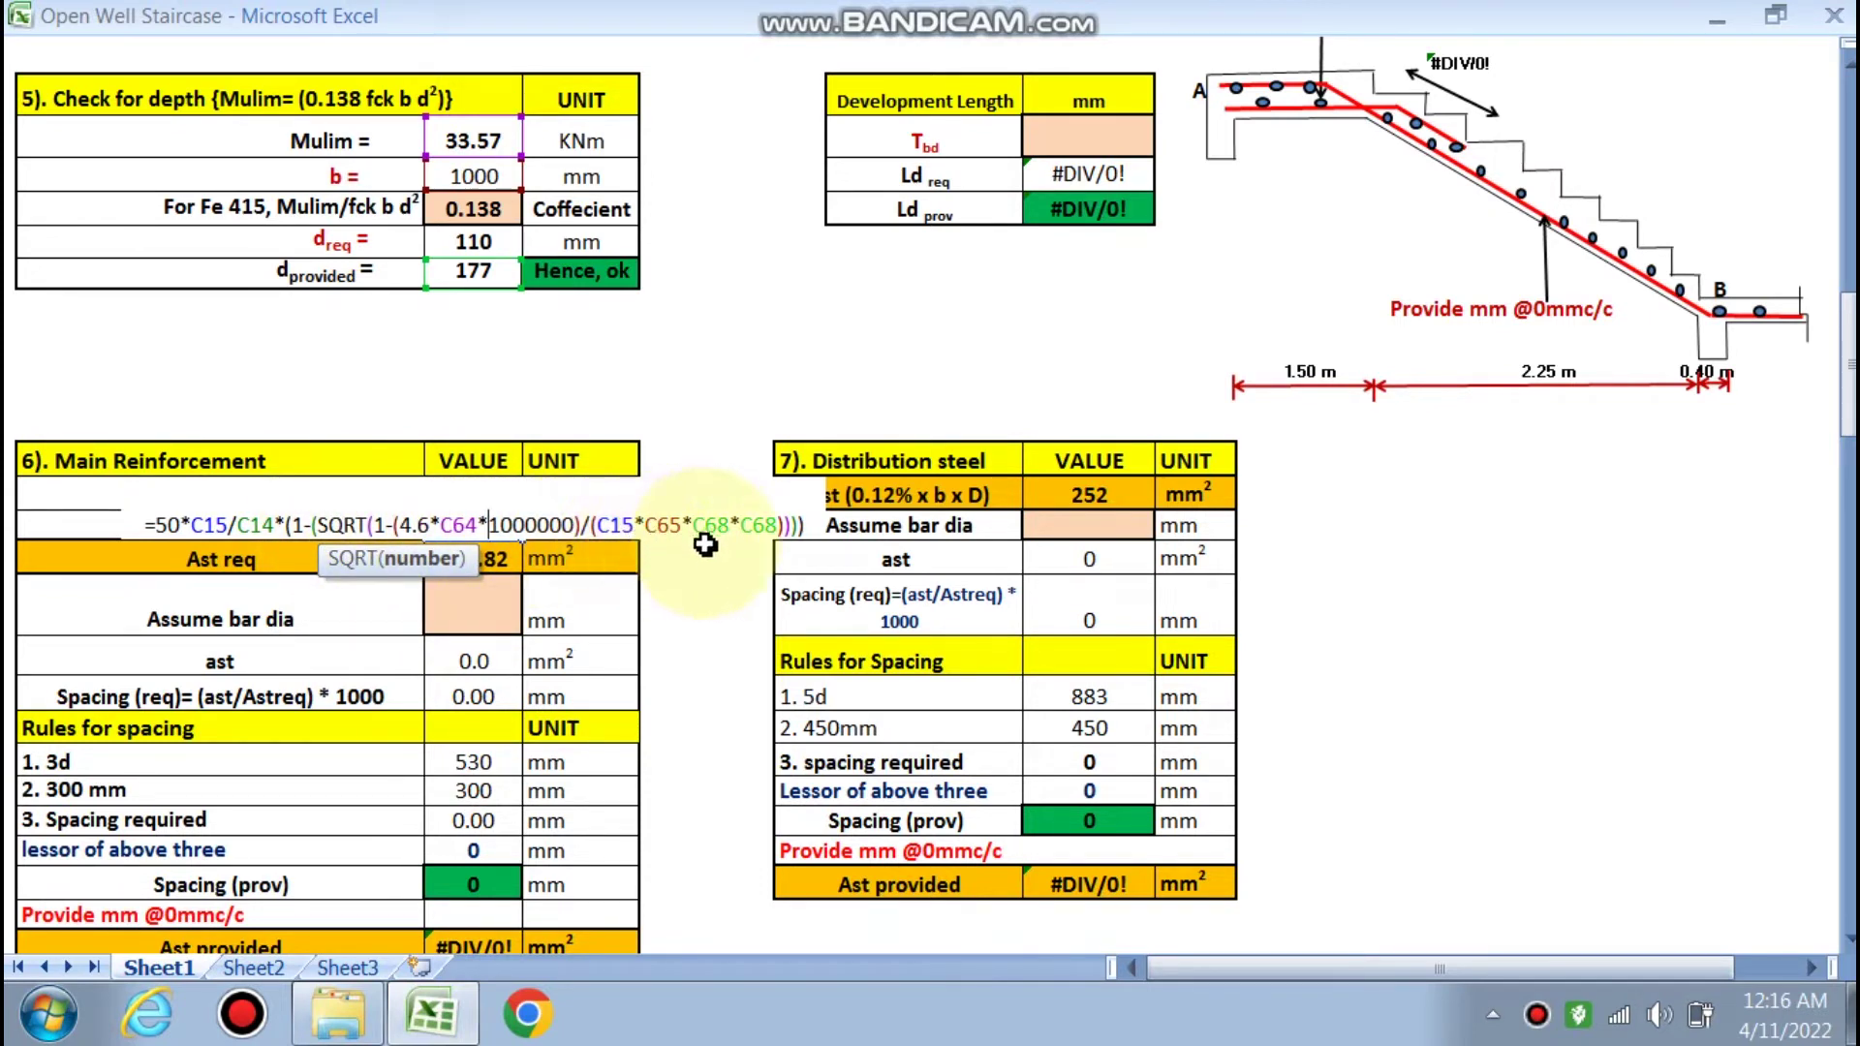
Choose 10 mm main bars, giving 130 mm spacing and 603.85 mm² steel provided
key(Escape)
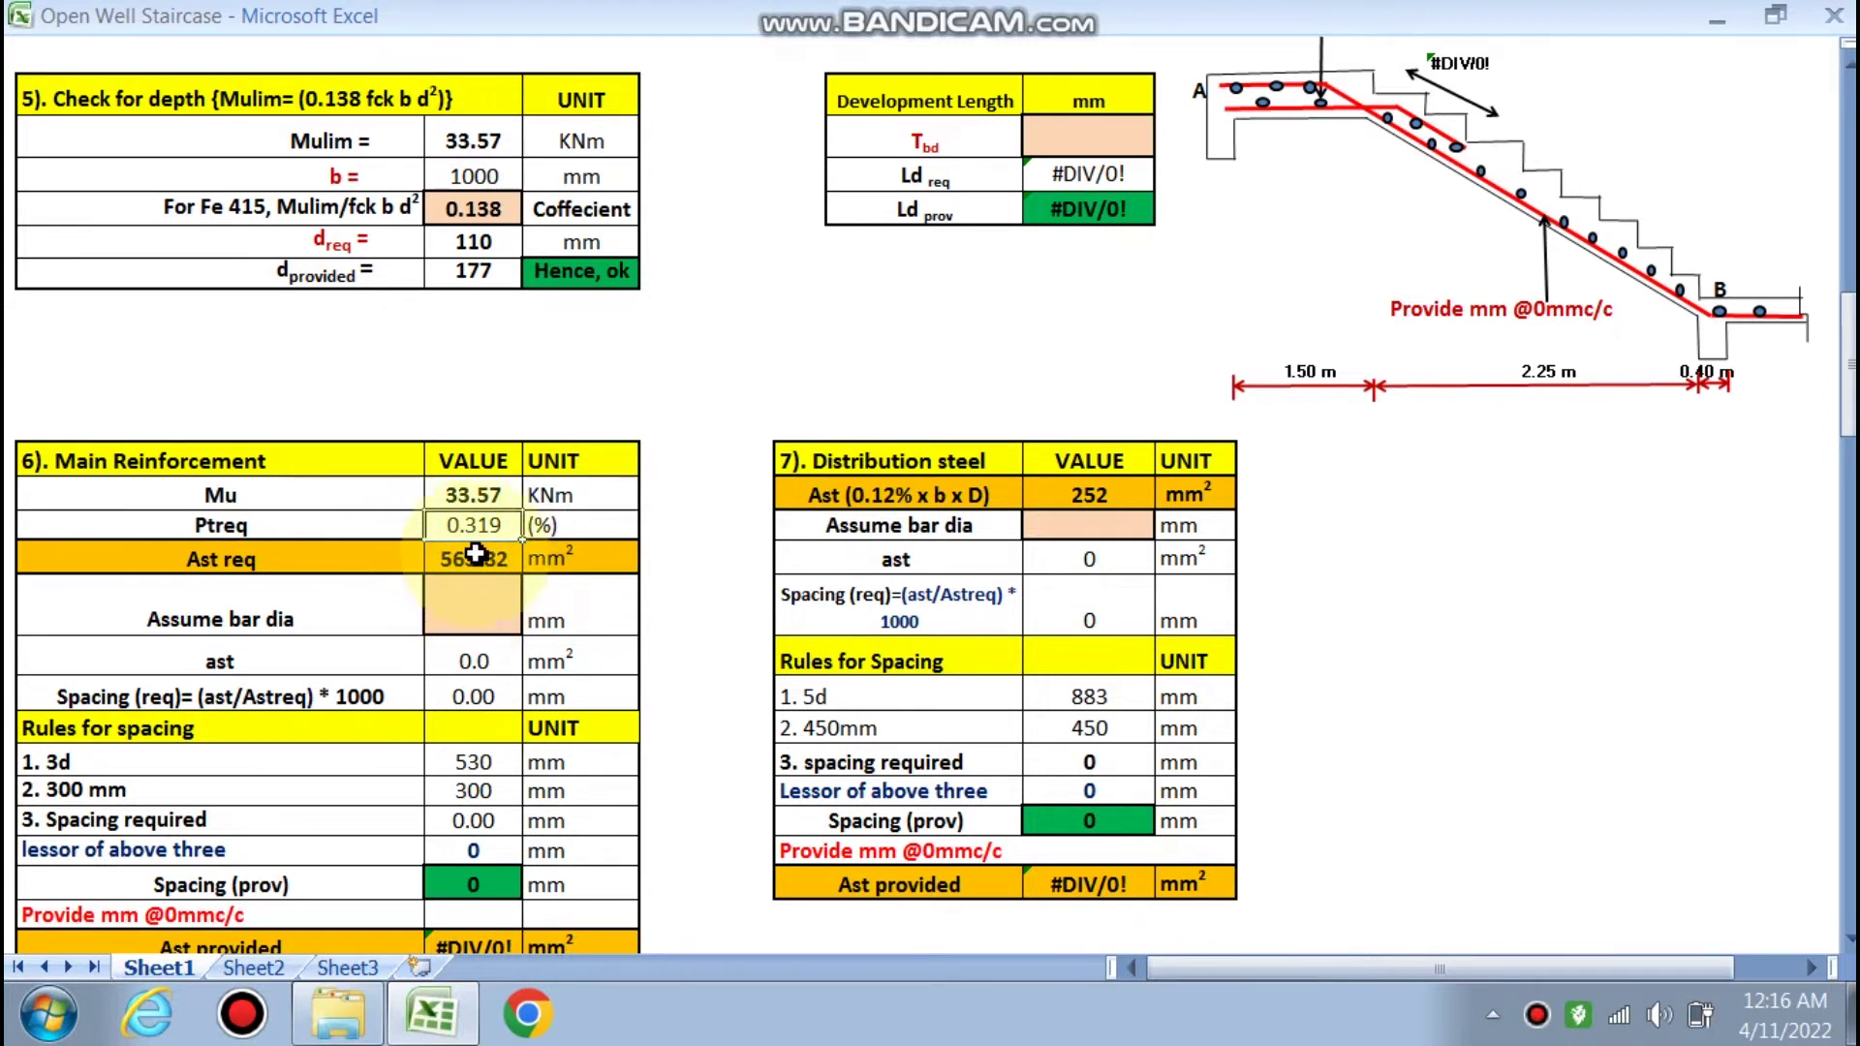
click(532, 620)
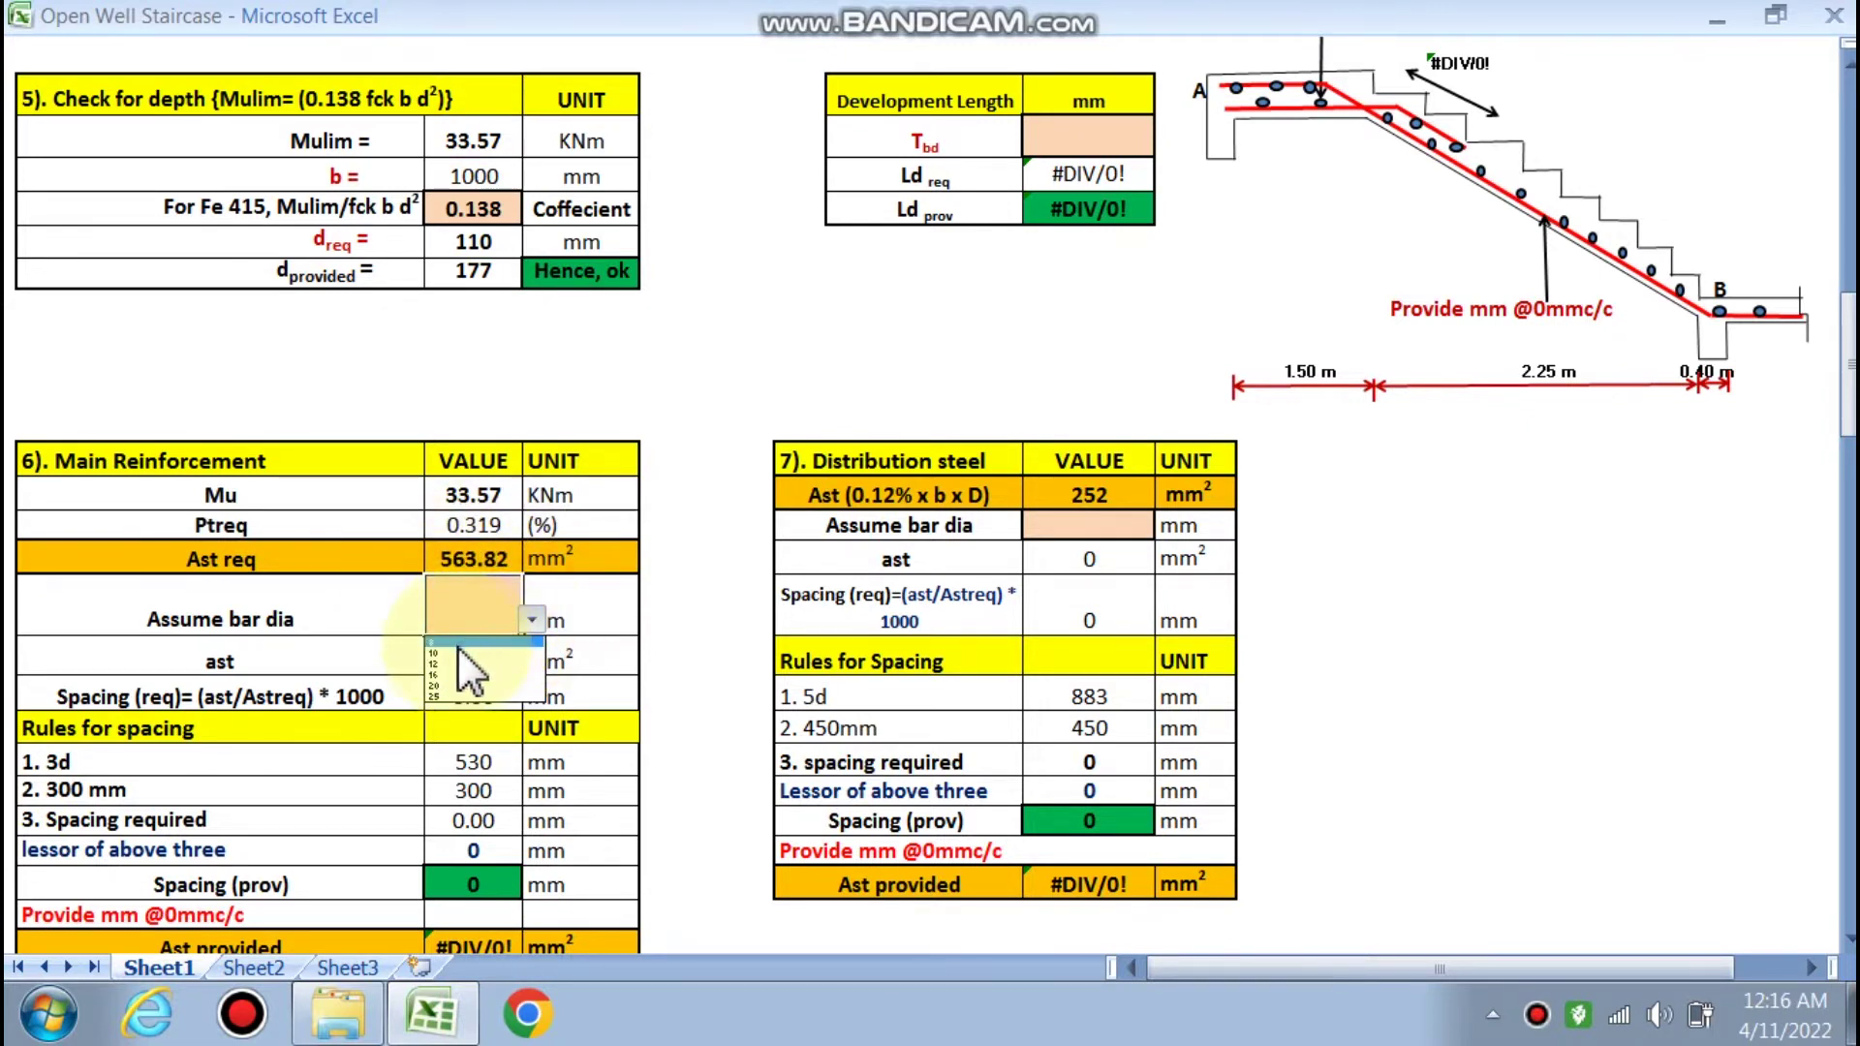
click(455, 650)
scroll(407, 737, down, 1)
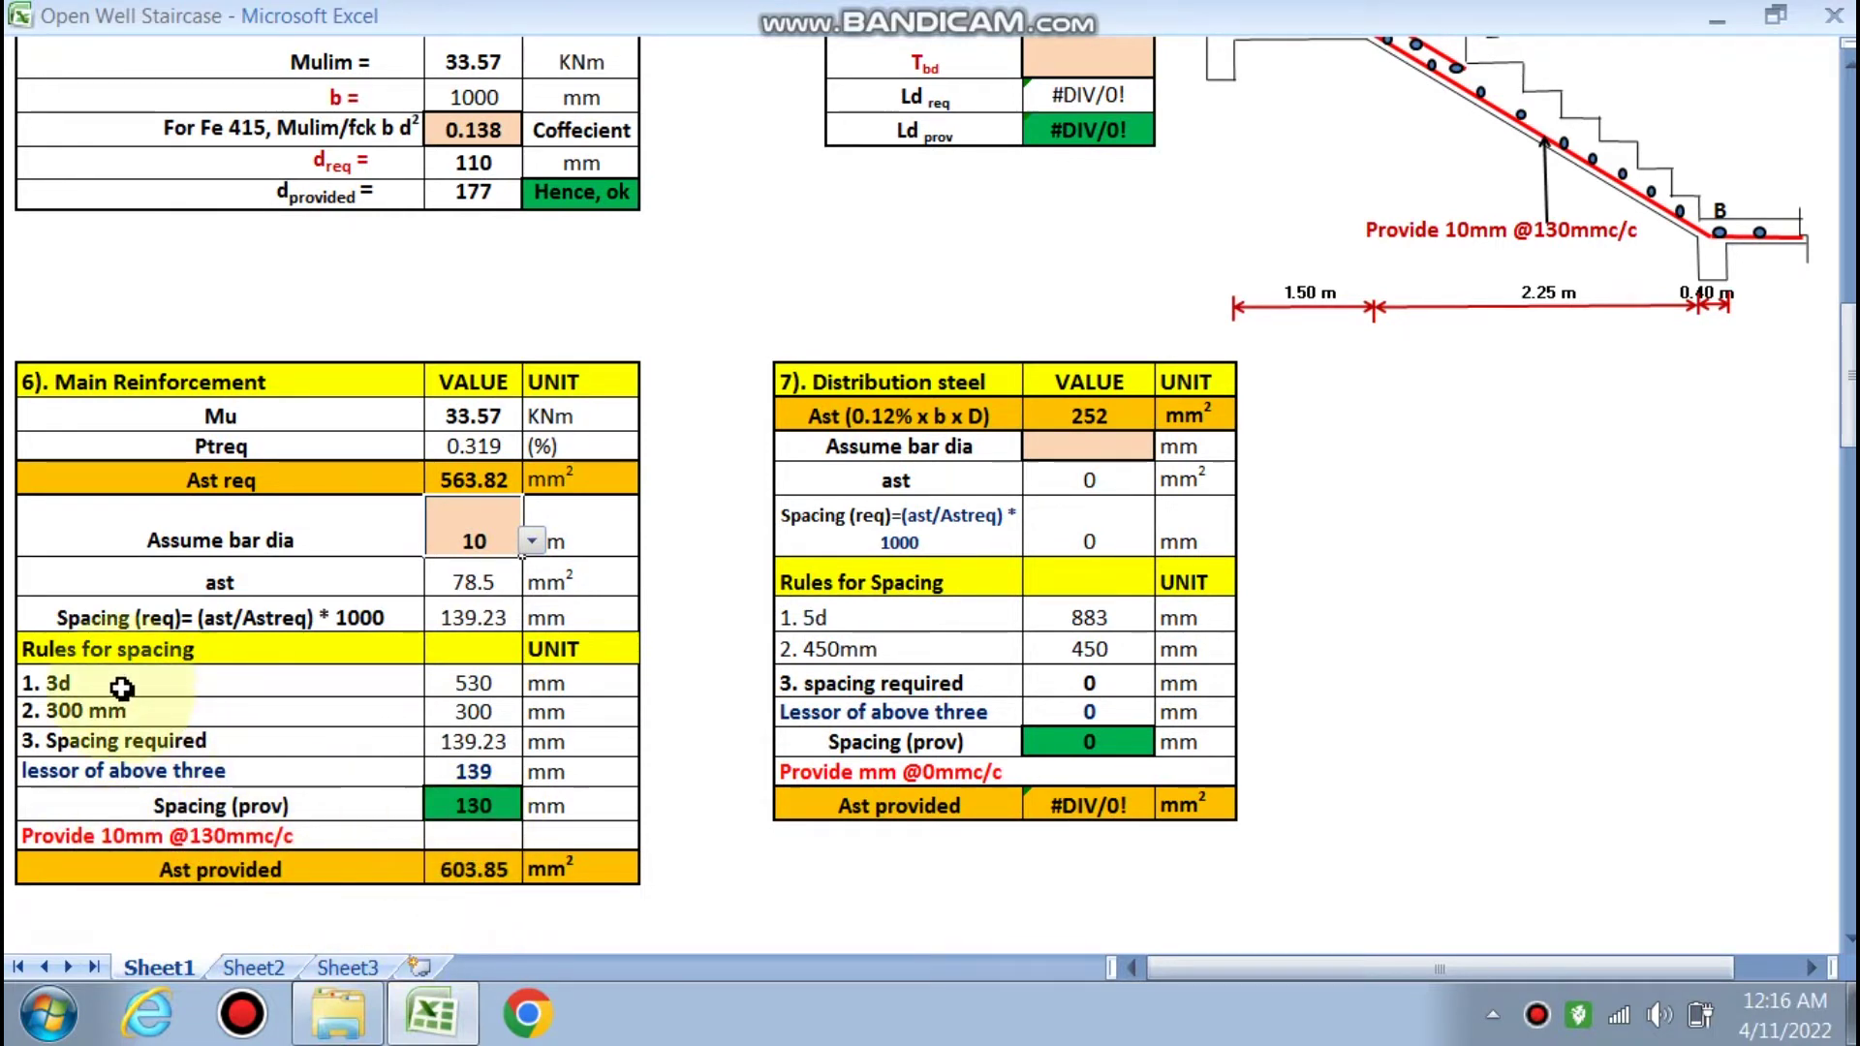
scroll(1051, 819, up, 1)
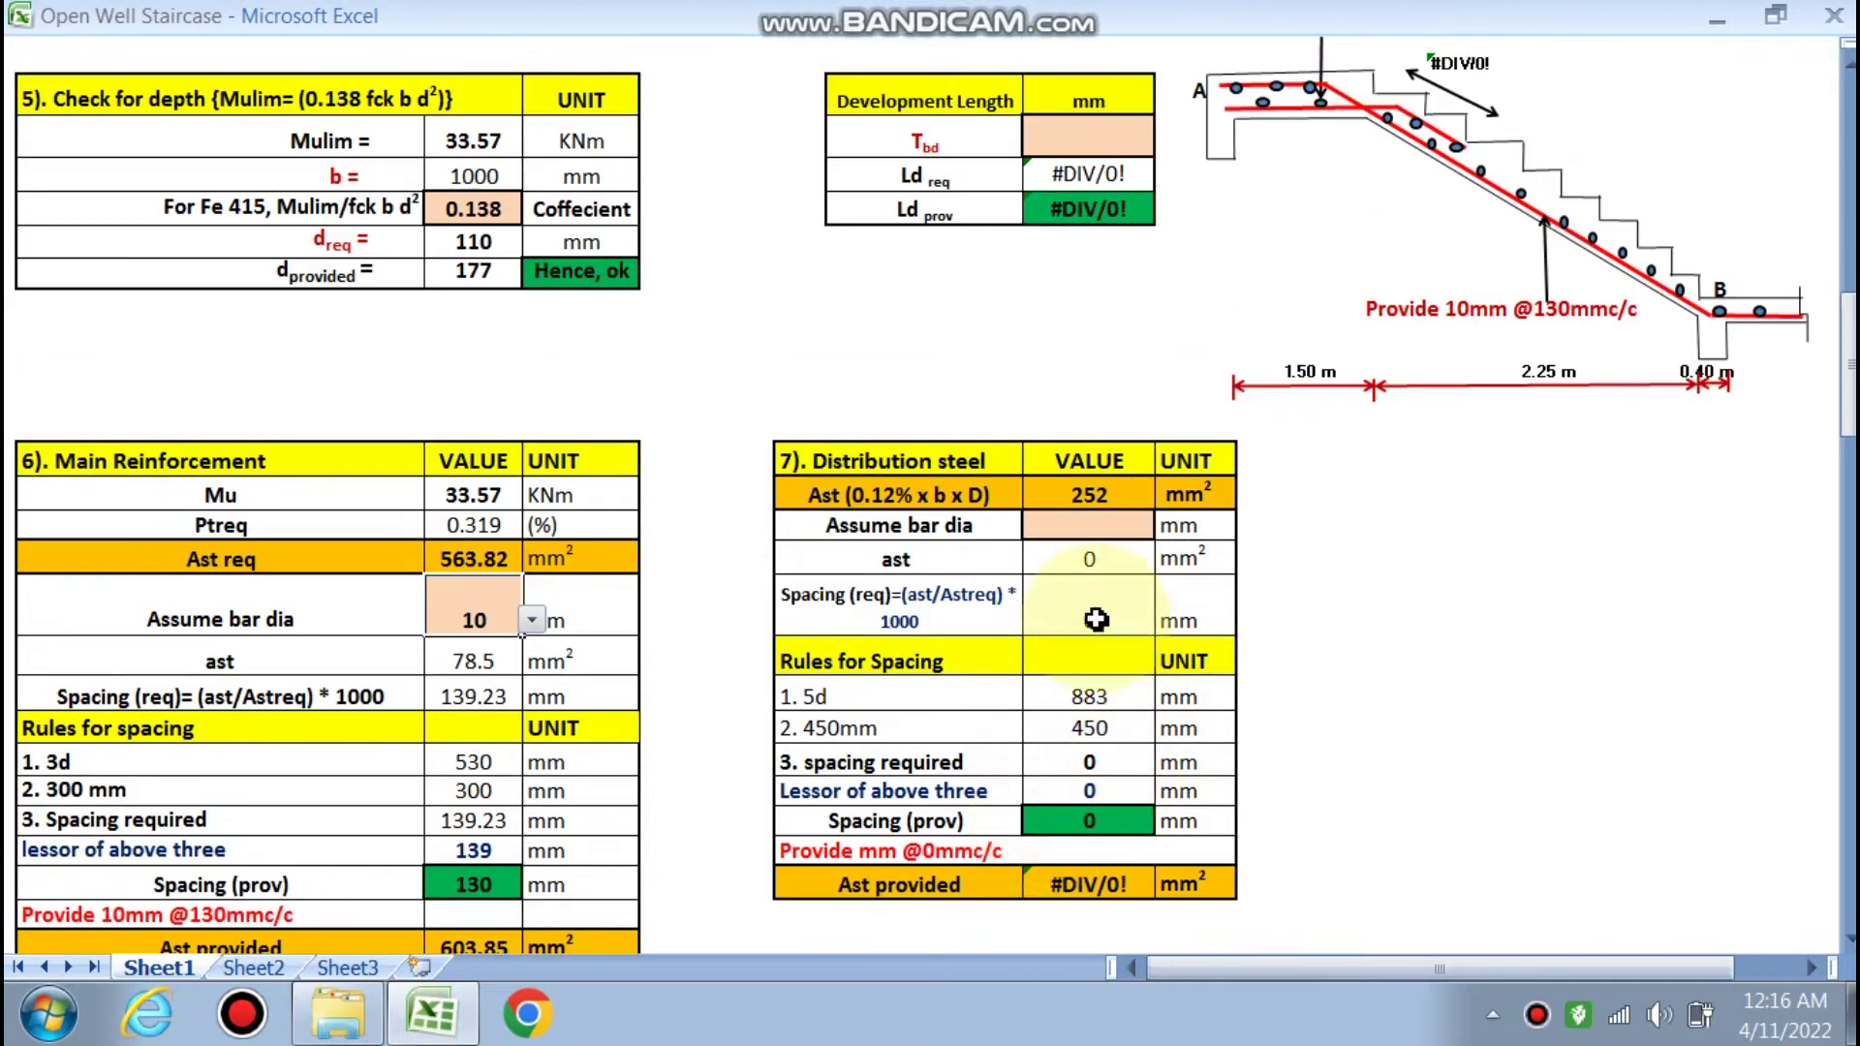
click(1097, 521)
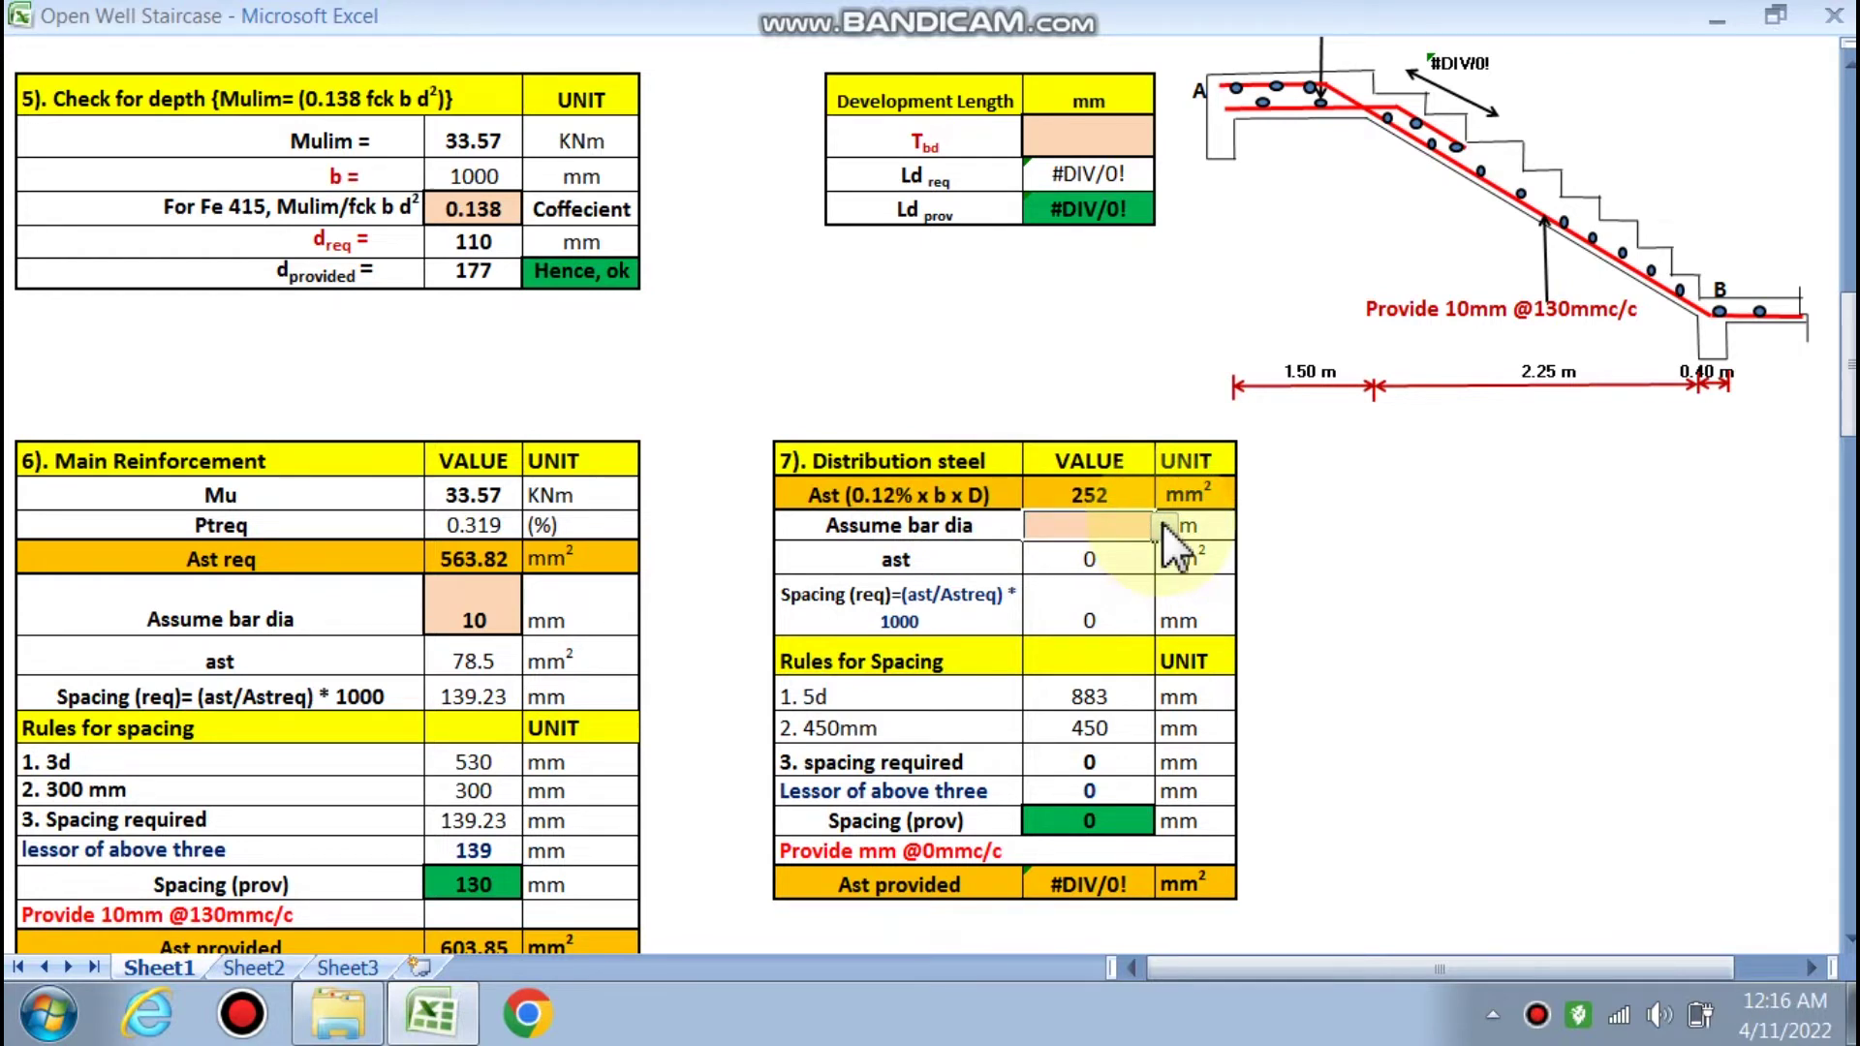
click(1162, 523)
click(1060, 550)
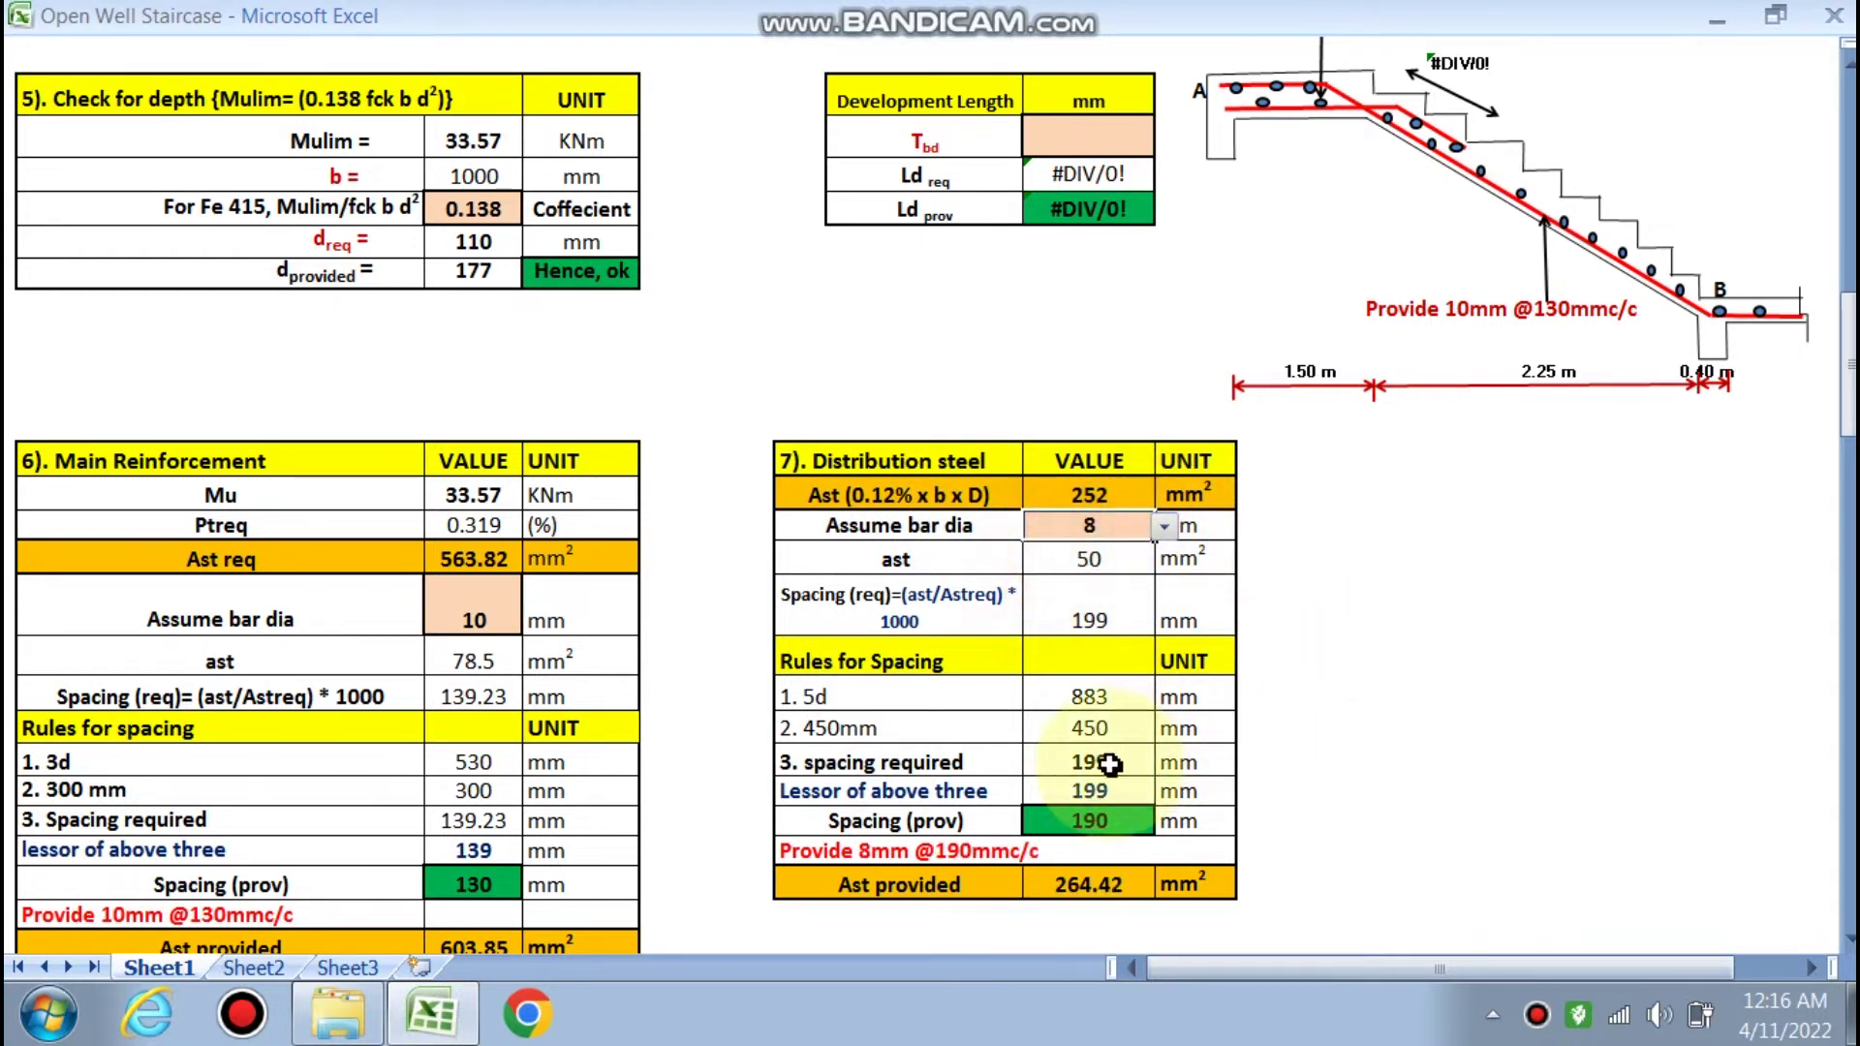
scroll(1182, 823, up, 1)
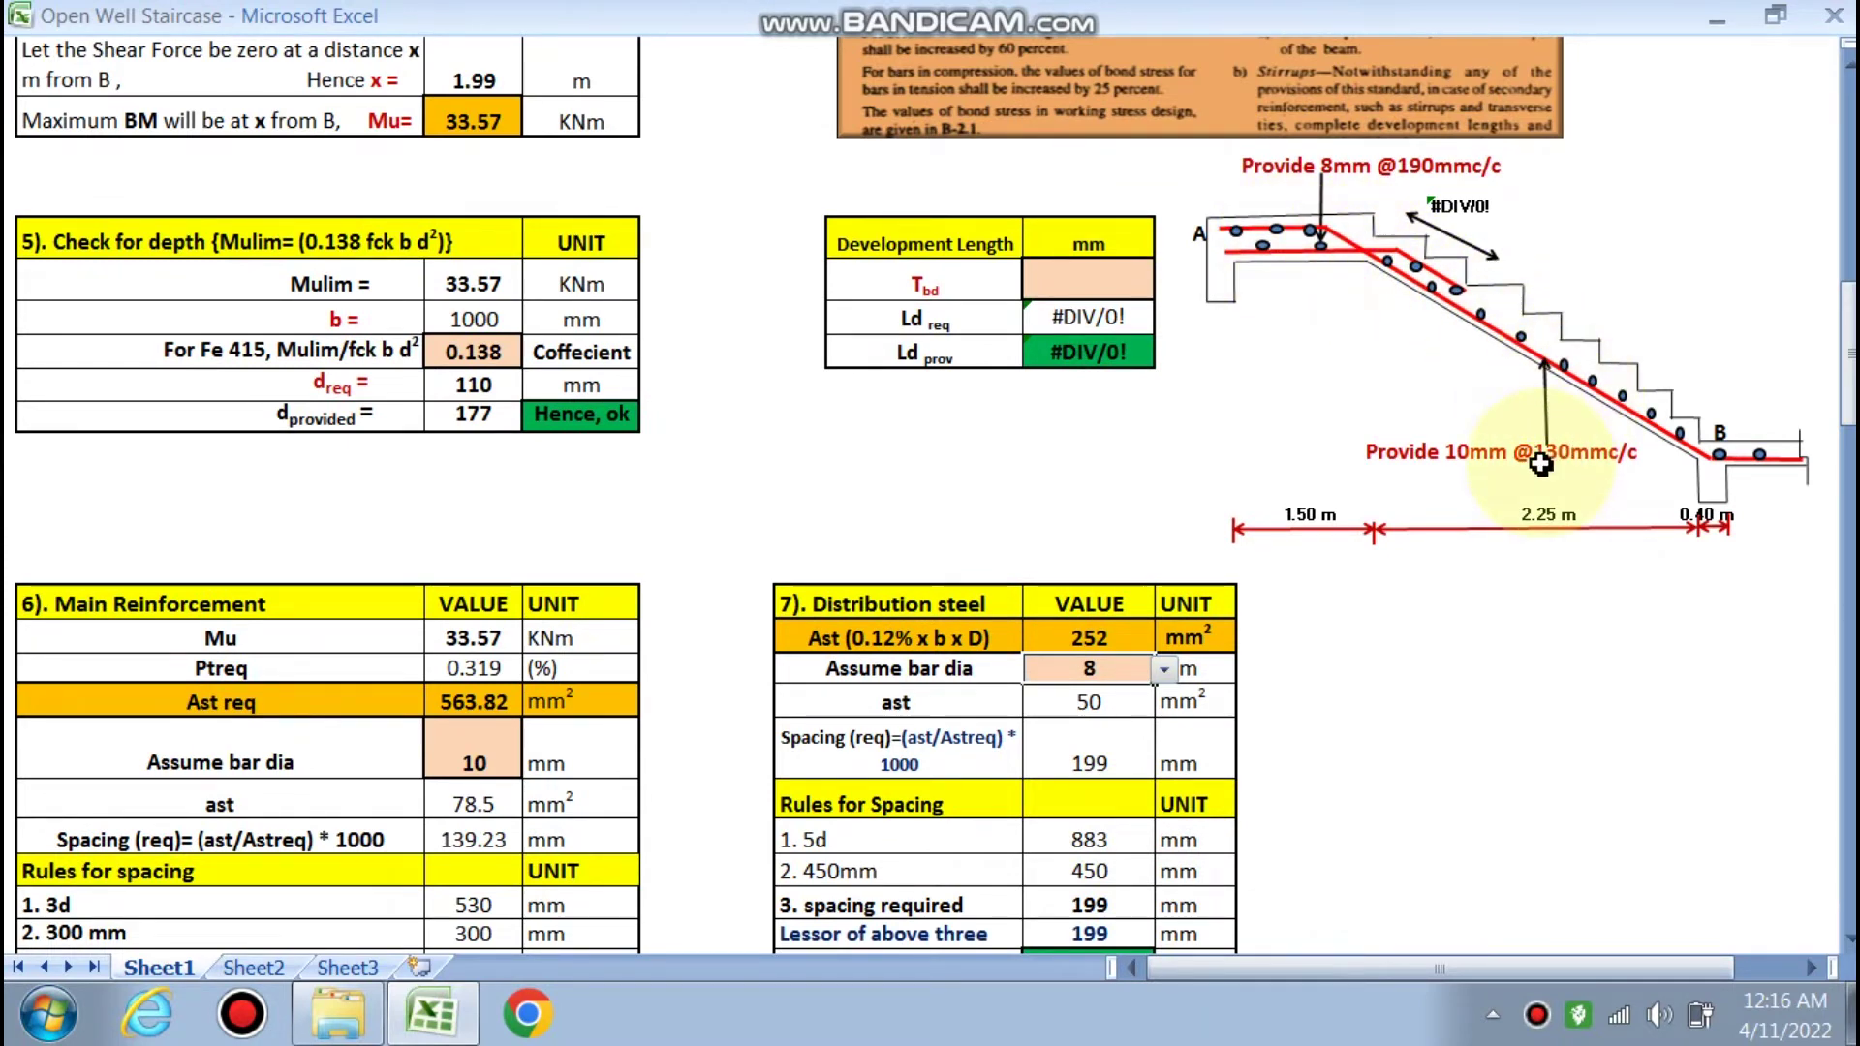
scroll(310, 823, down, 2)
scroll(373, 714, up, 1)
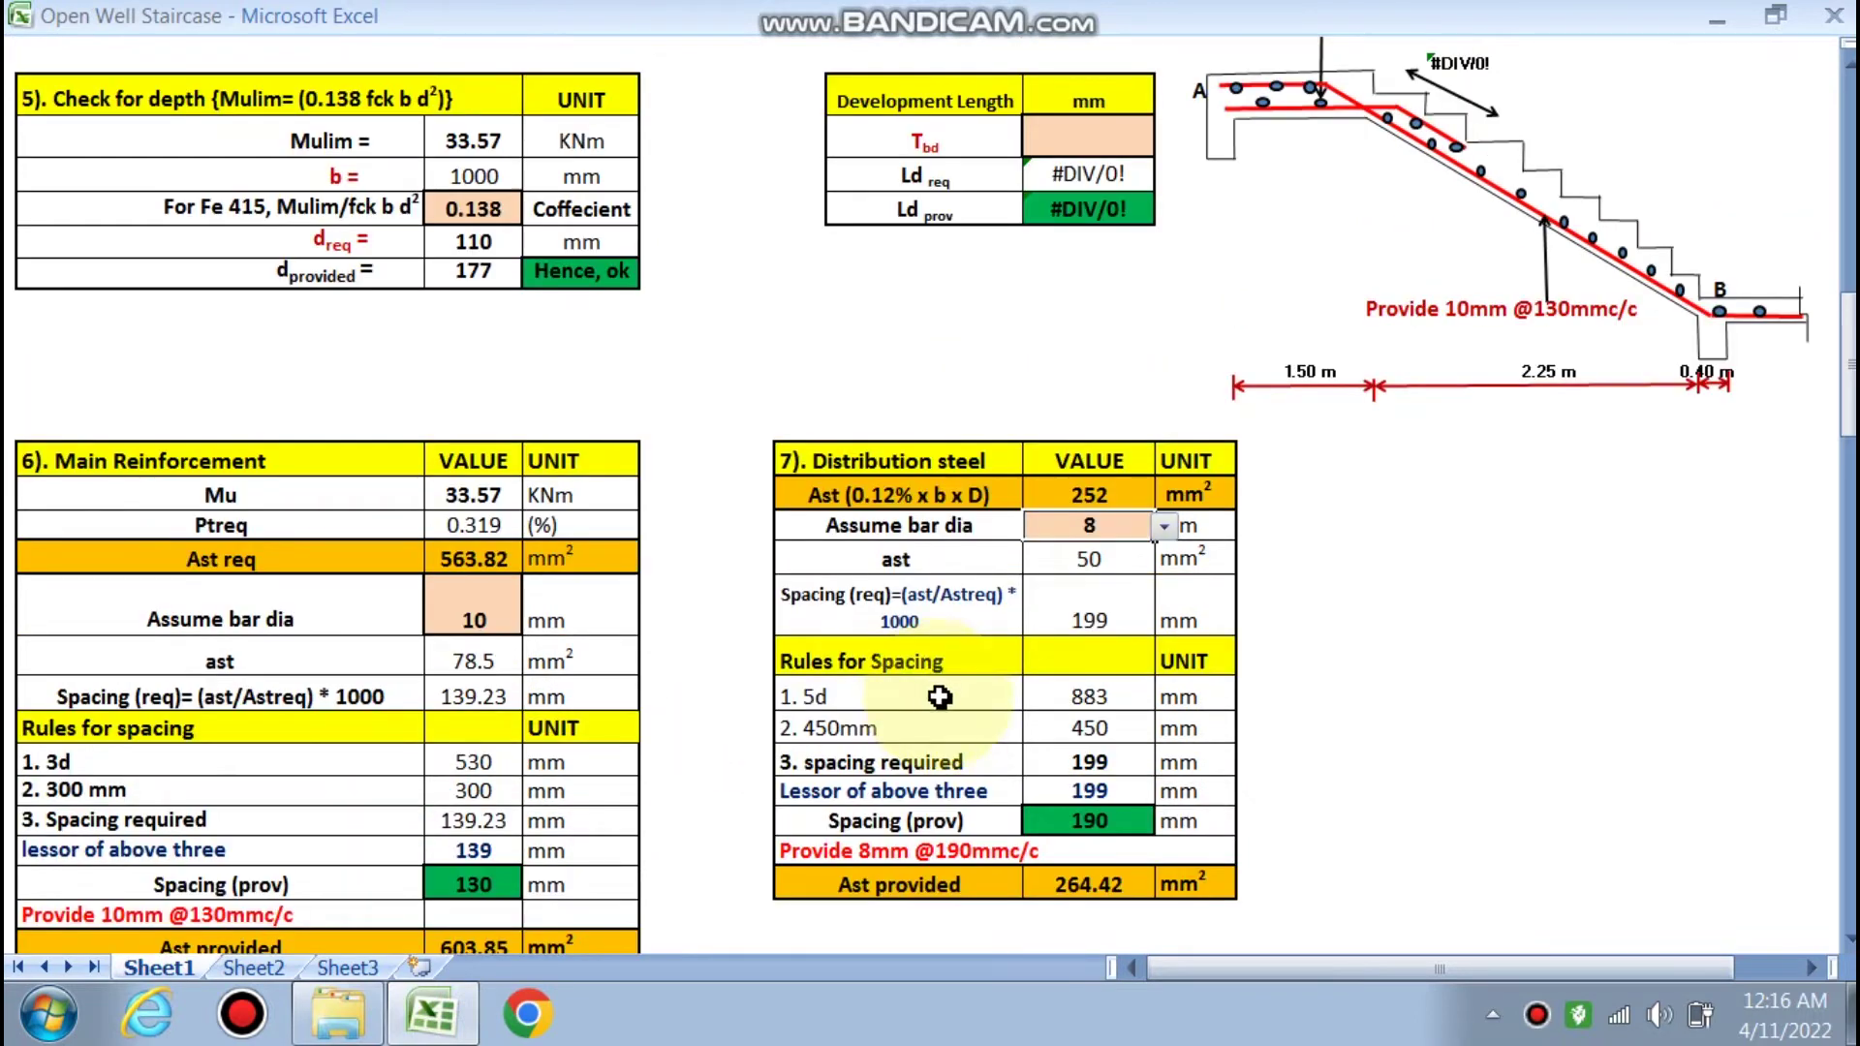
scroll(1327, 756, up, 2)
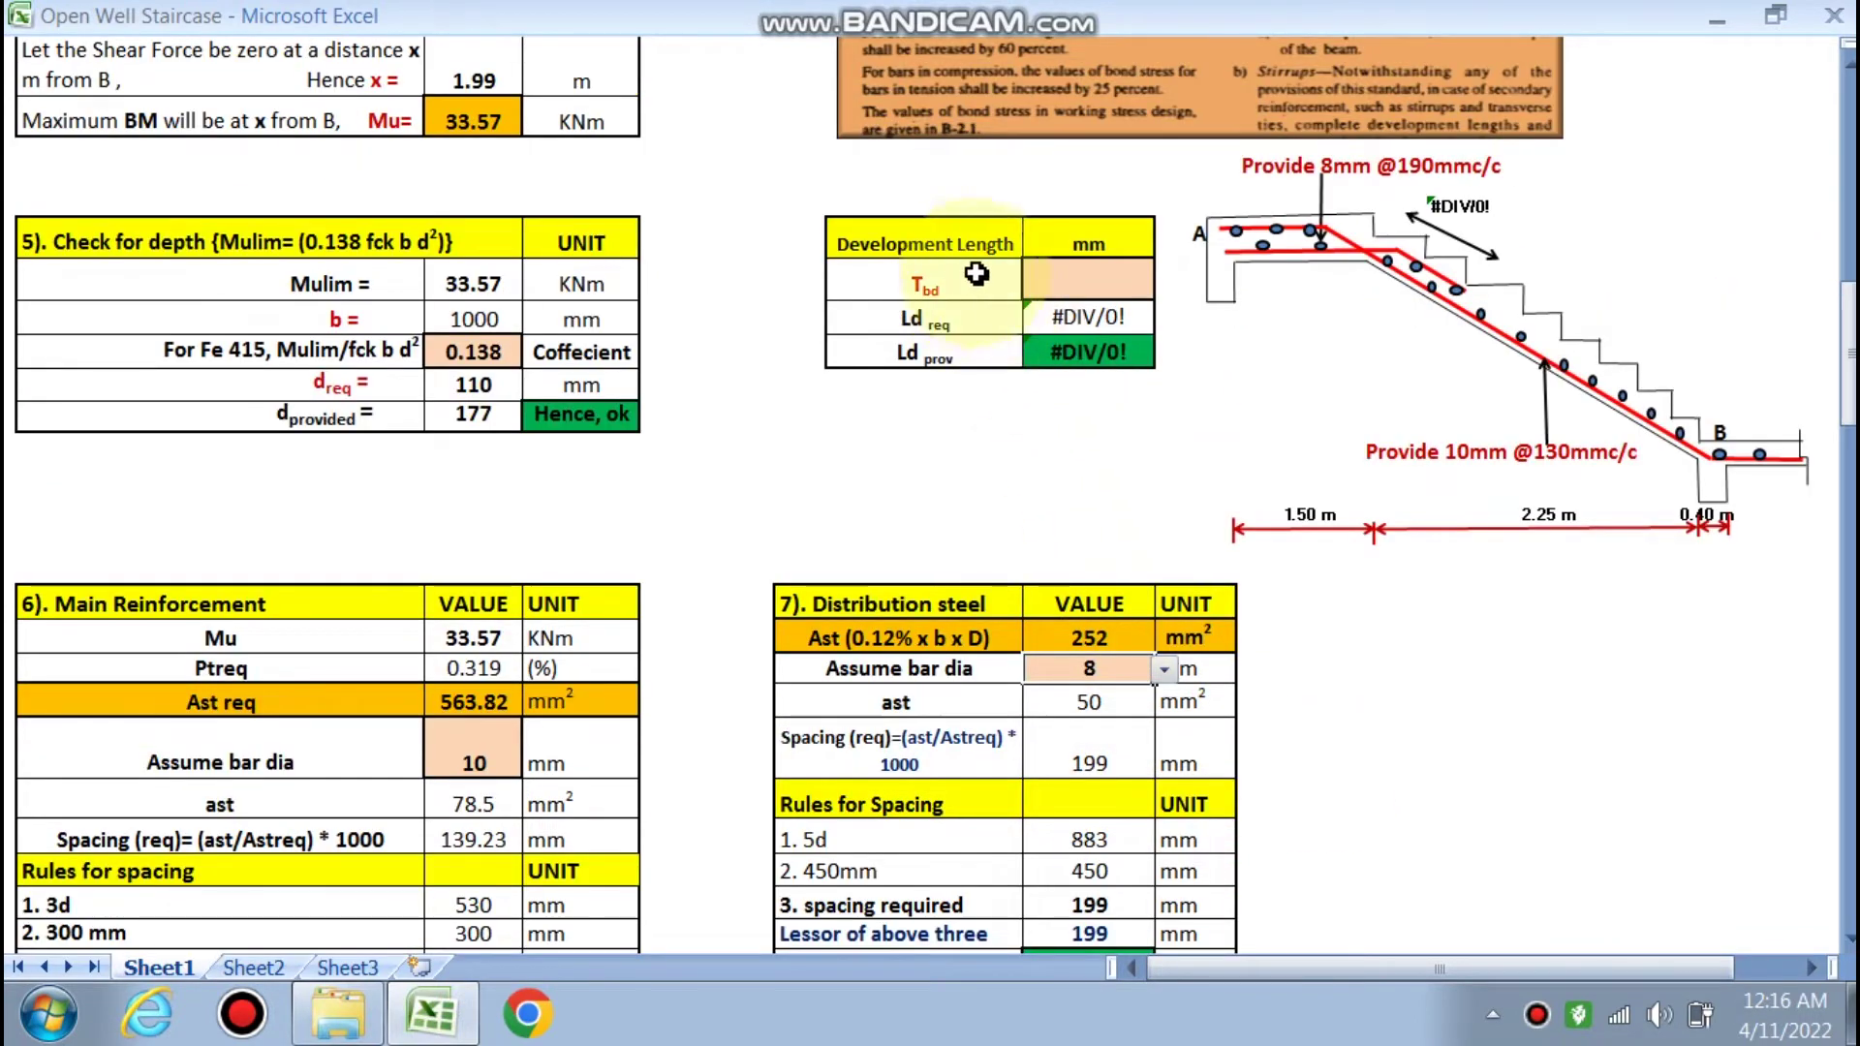
Pick 1.2 as the design bond stress Tbd, giving Ld 470 mm required, 480 mm provided
click(1124, 280)
scroll(1126, 320, up, 1)
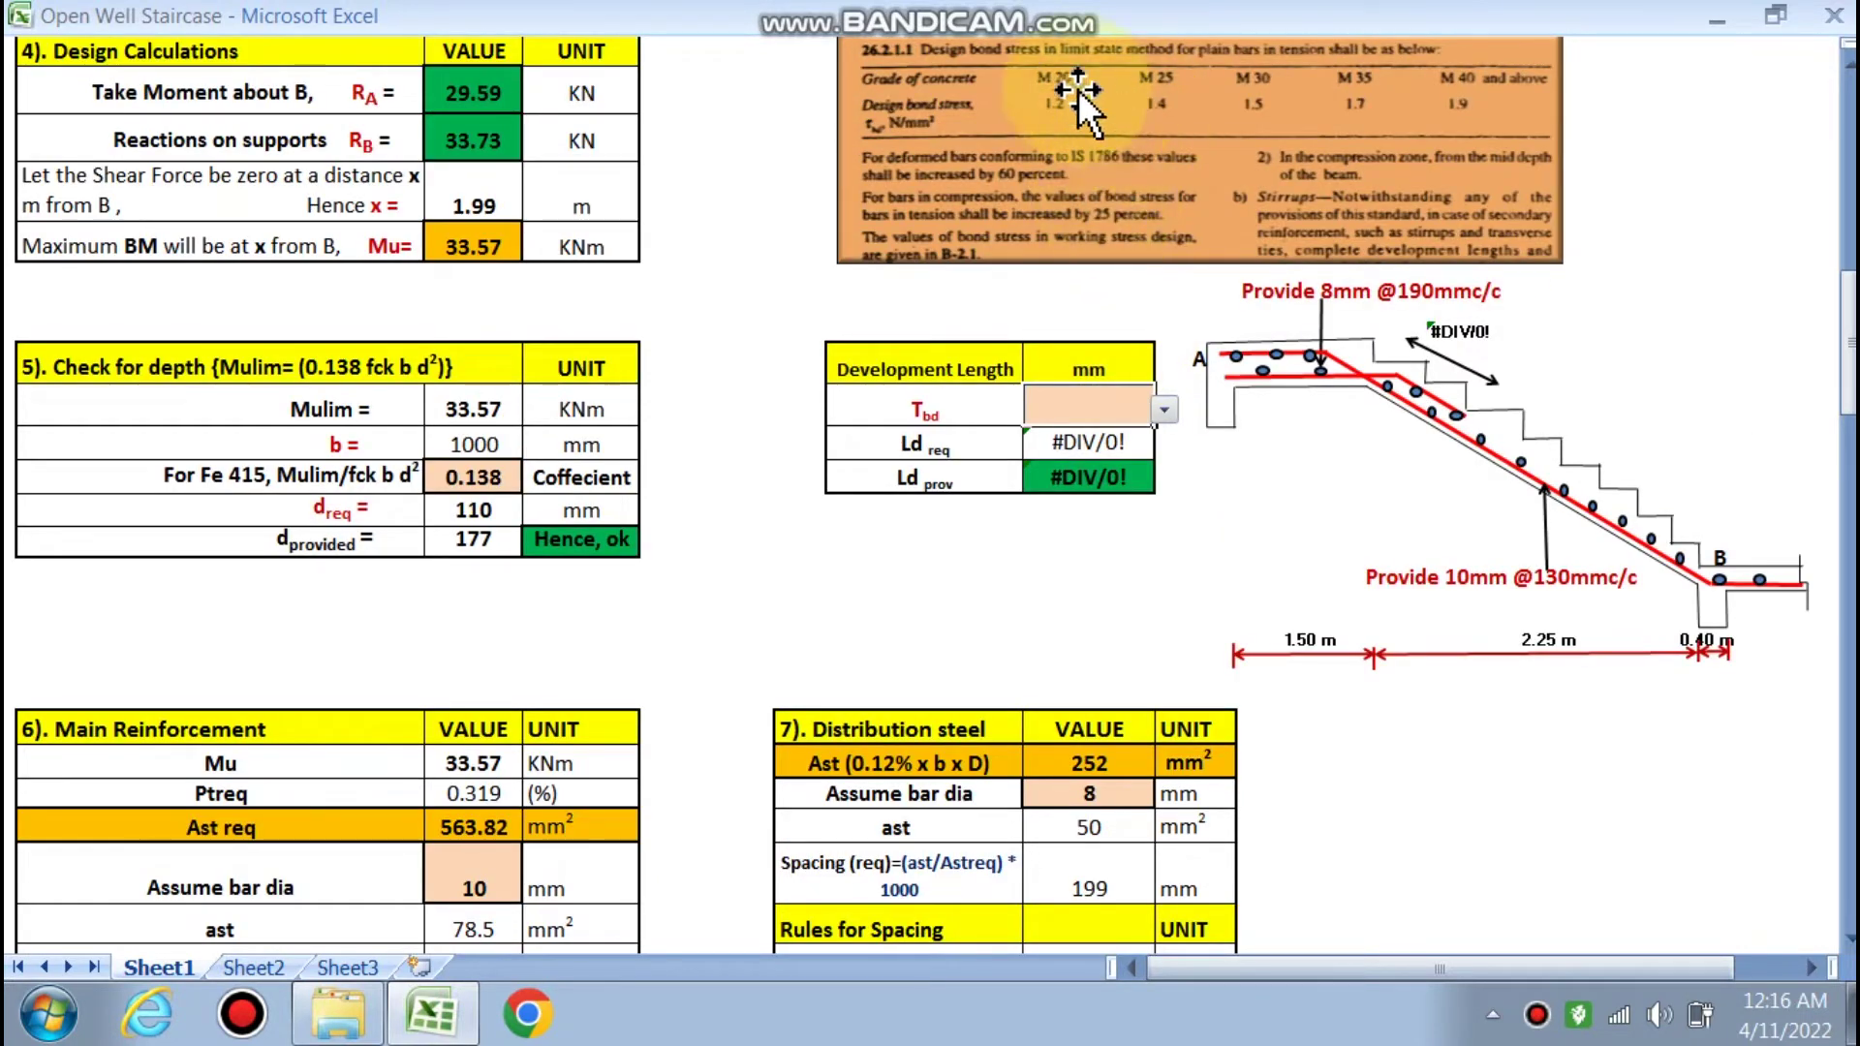
click(1164, 408)
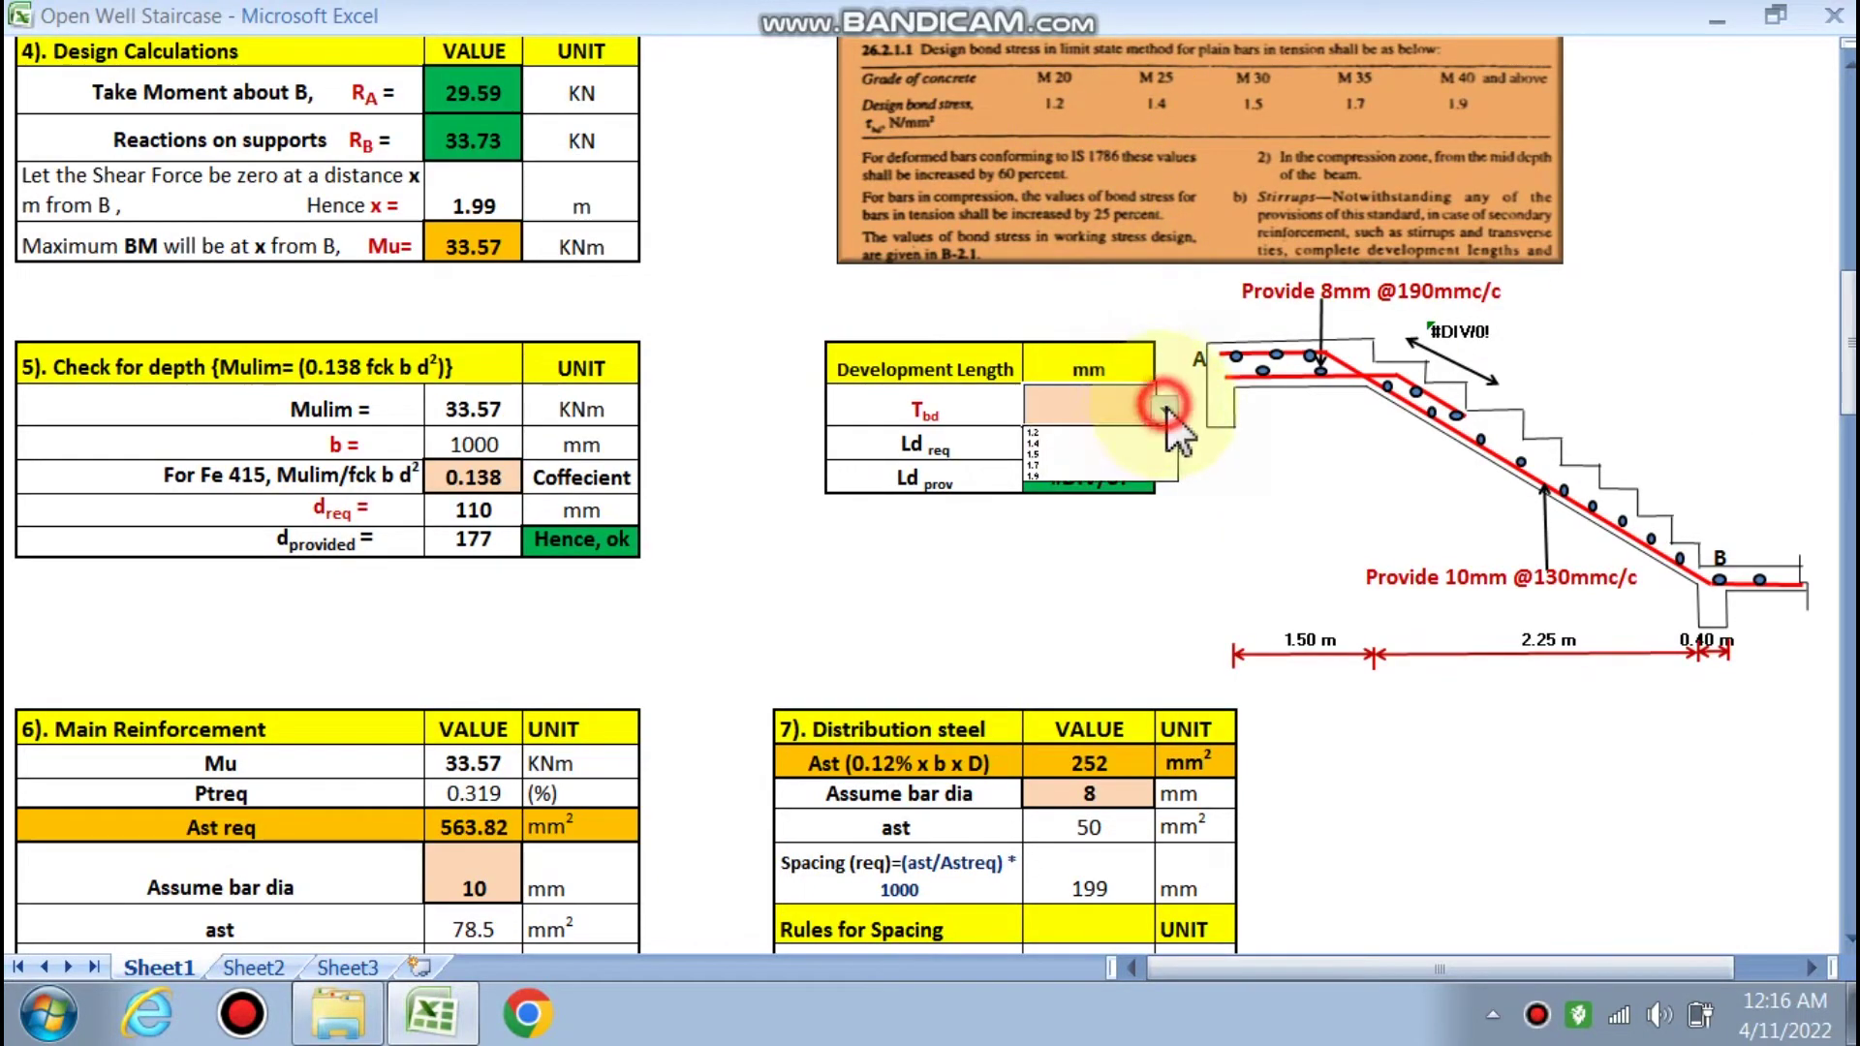
click(1081, 432)
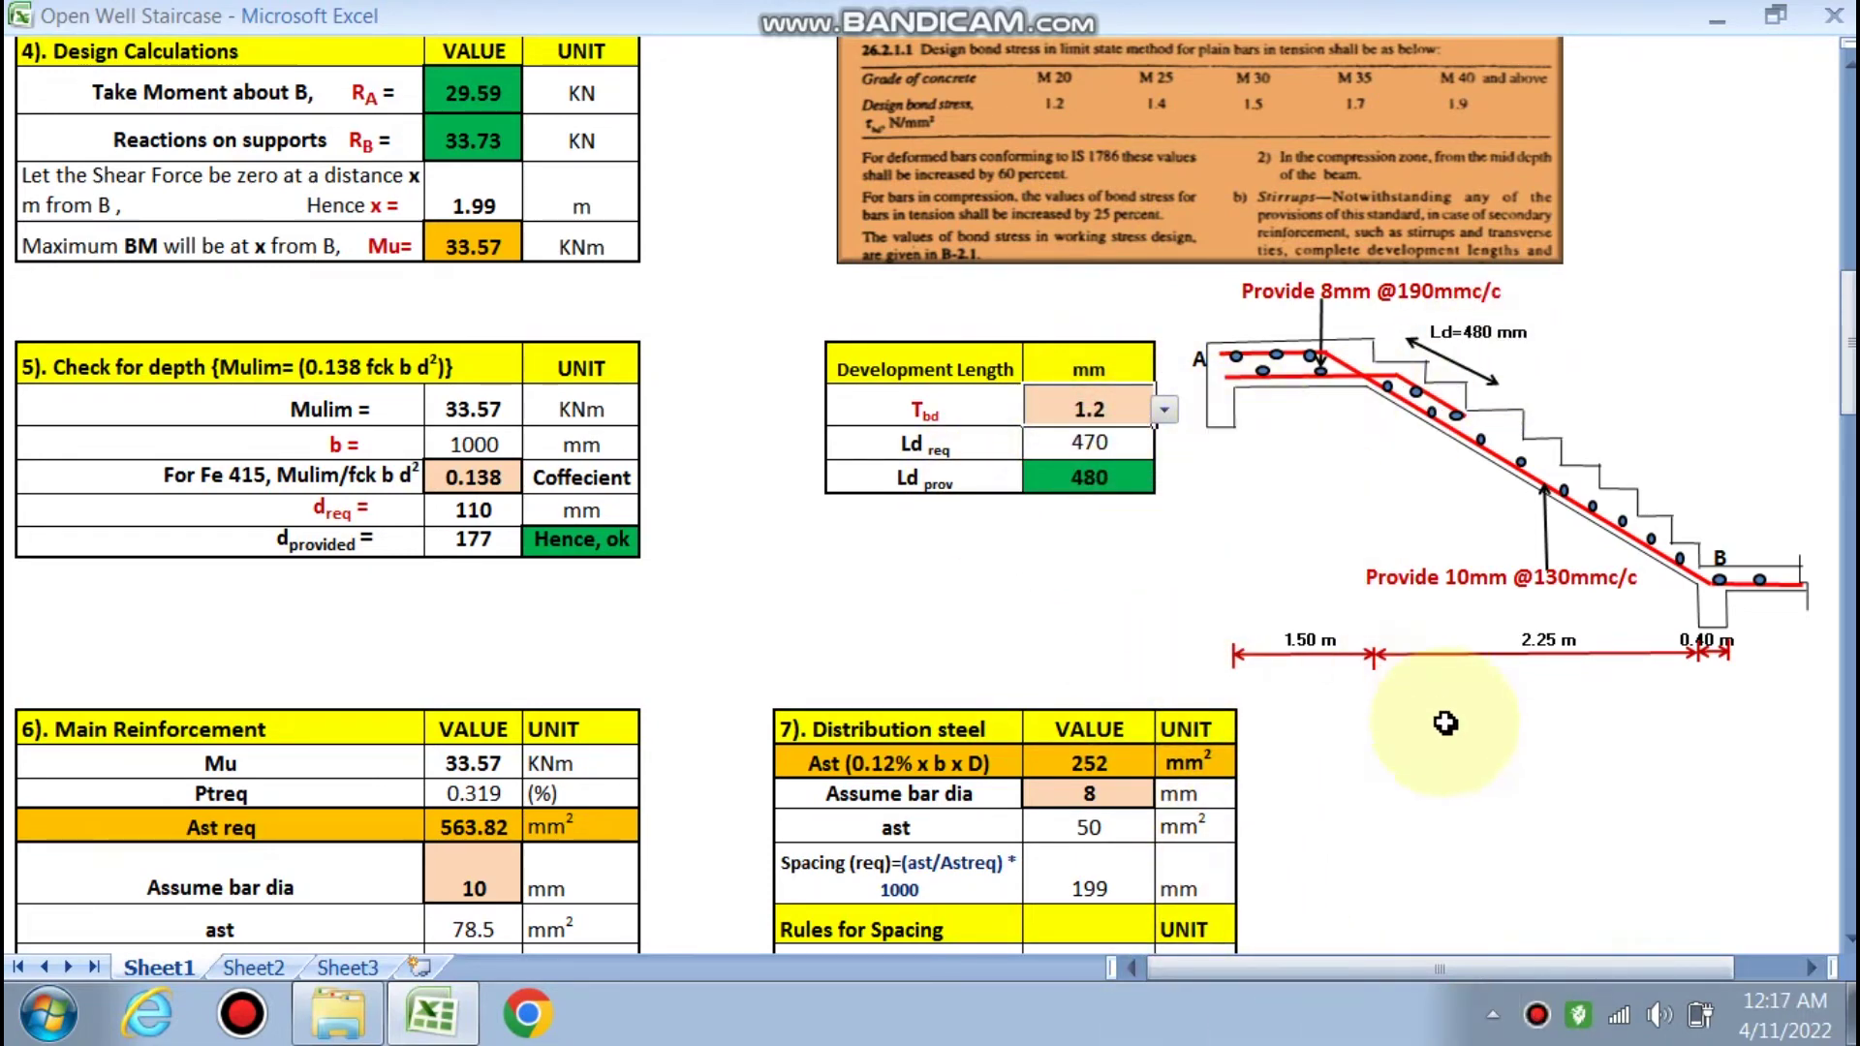
scroll(1445, 723, up, 15)
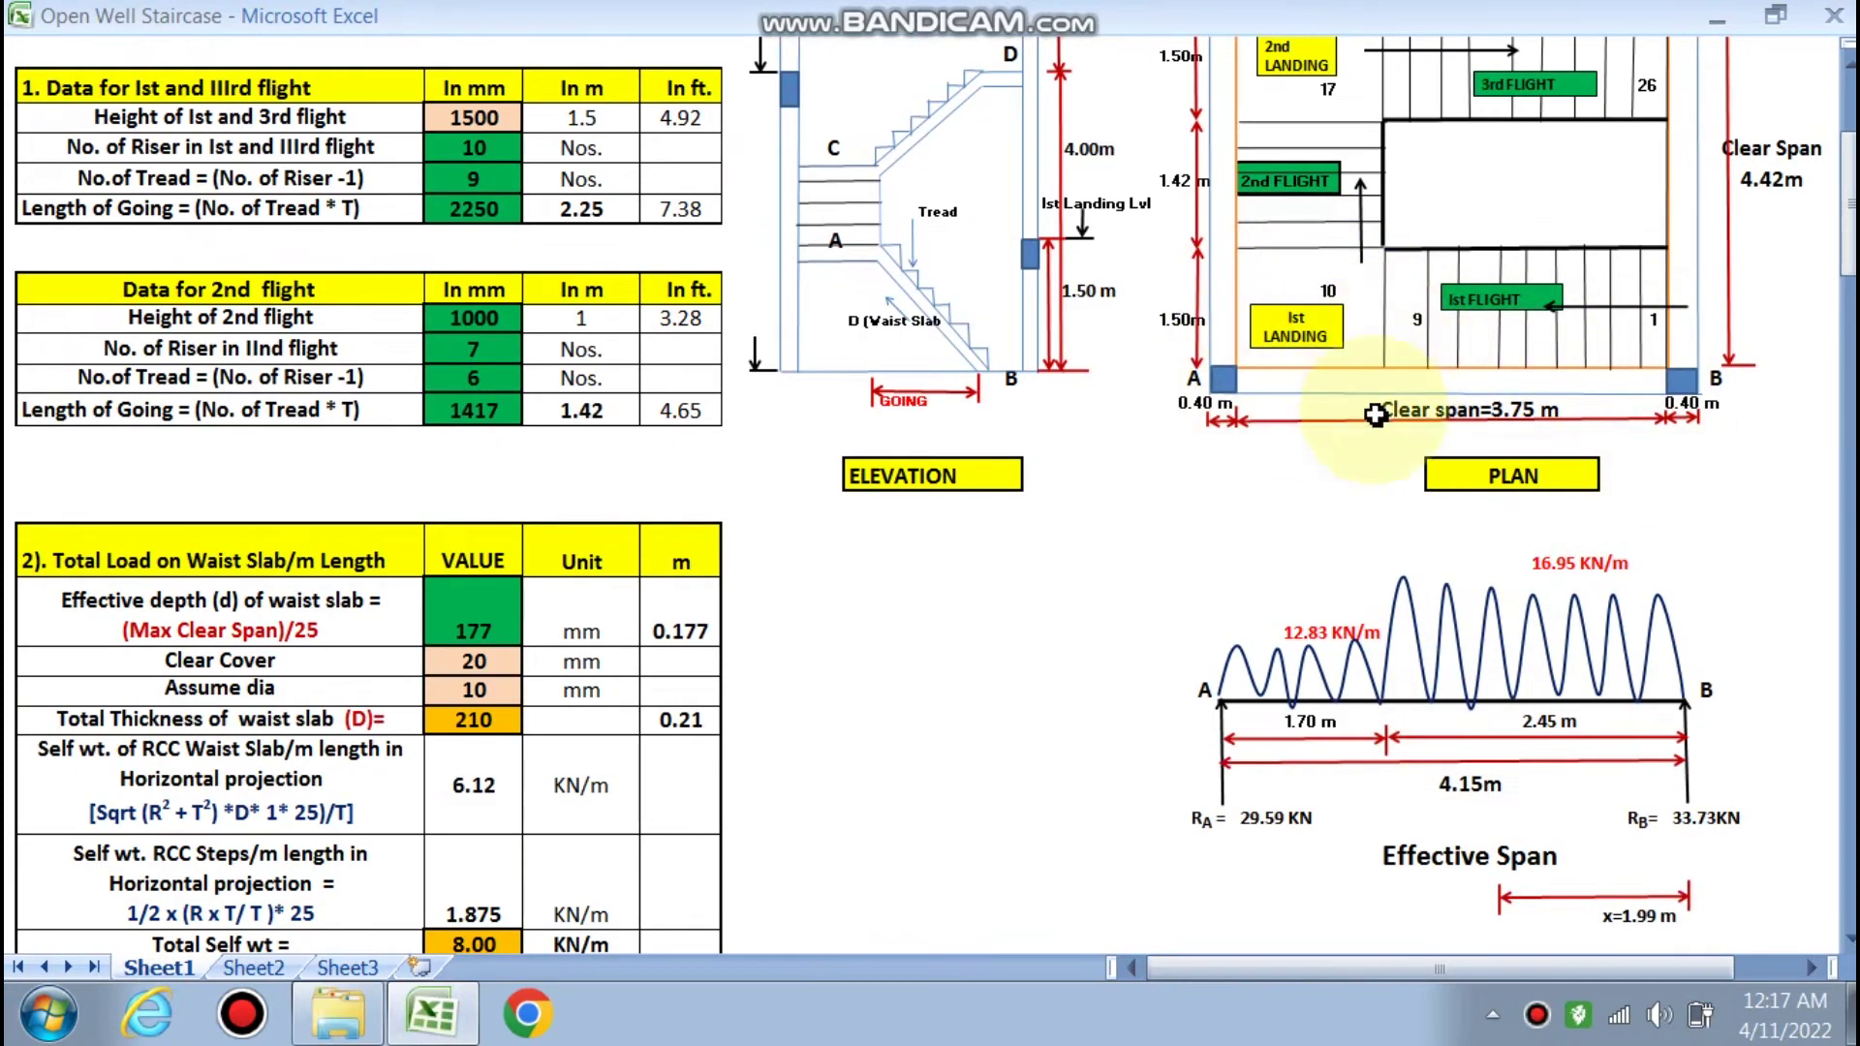
scroll(1376, 414, up, 1)
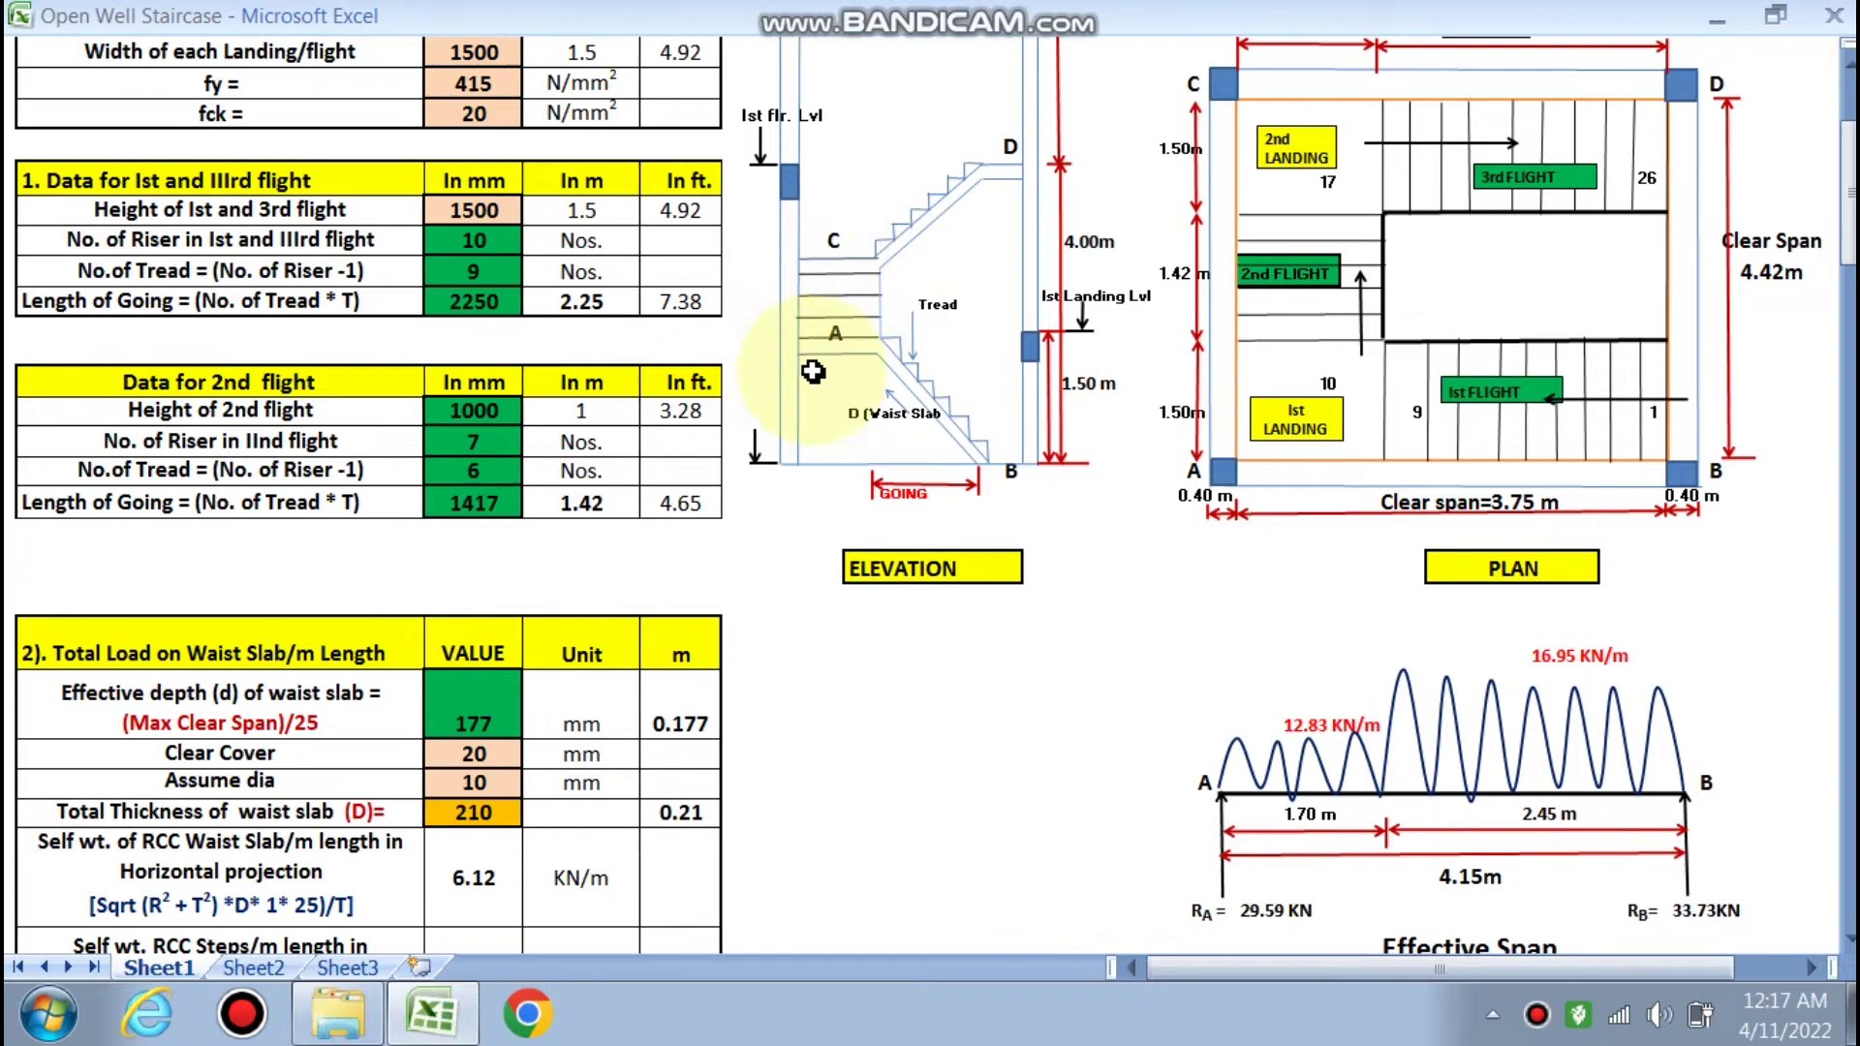
scroll(813, 371, down, 8)
scroll(840, 423, down, 5)
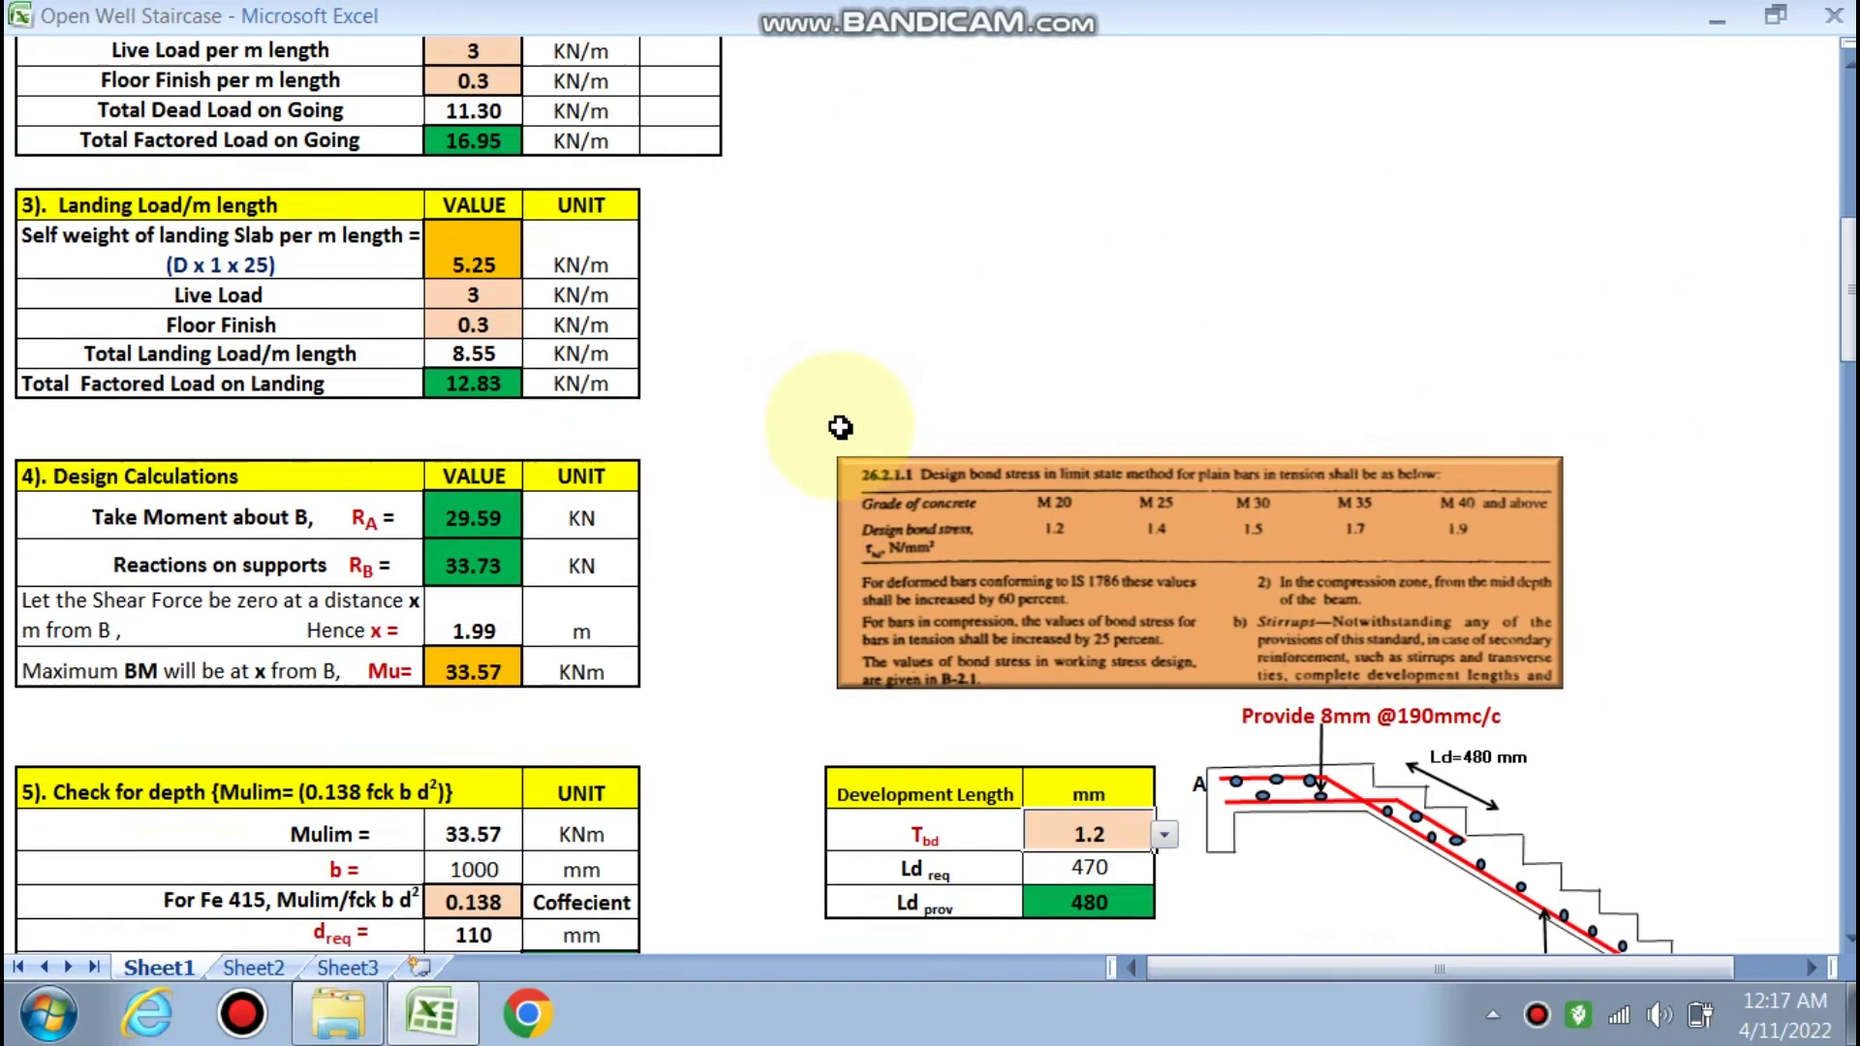
scroll(190, 569, down, 1)
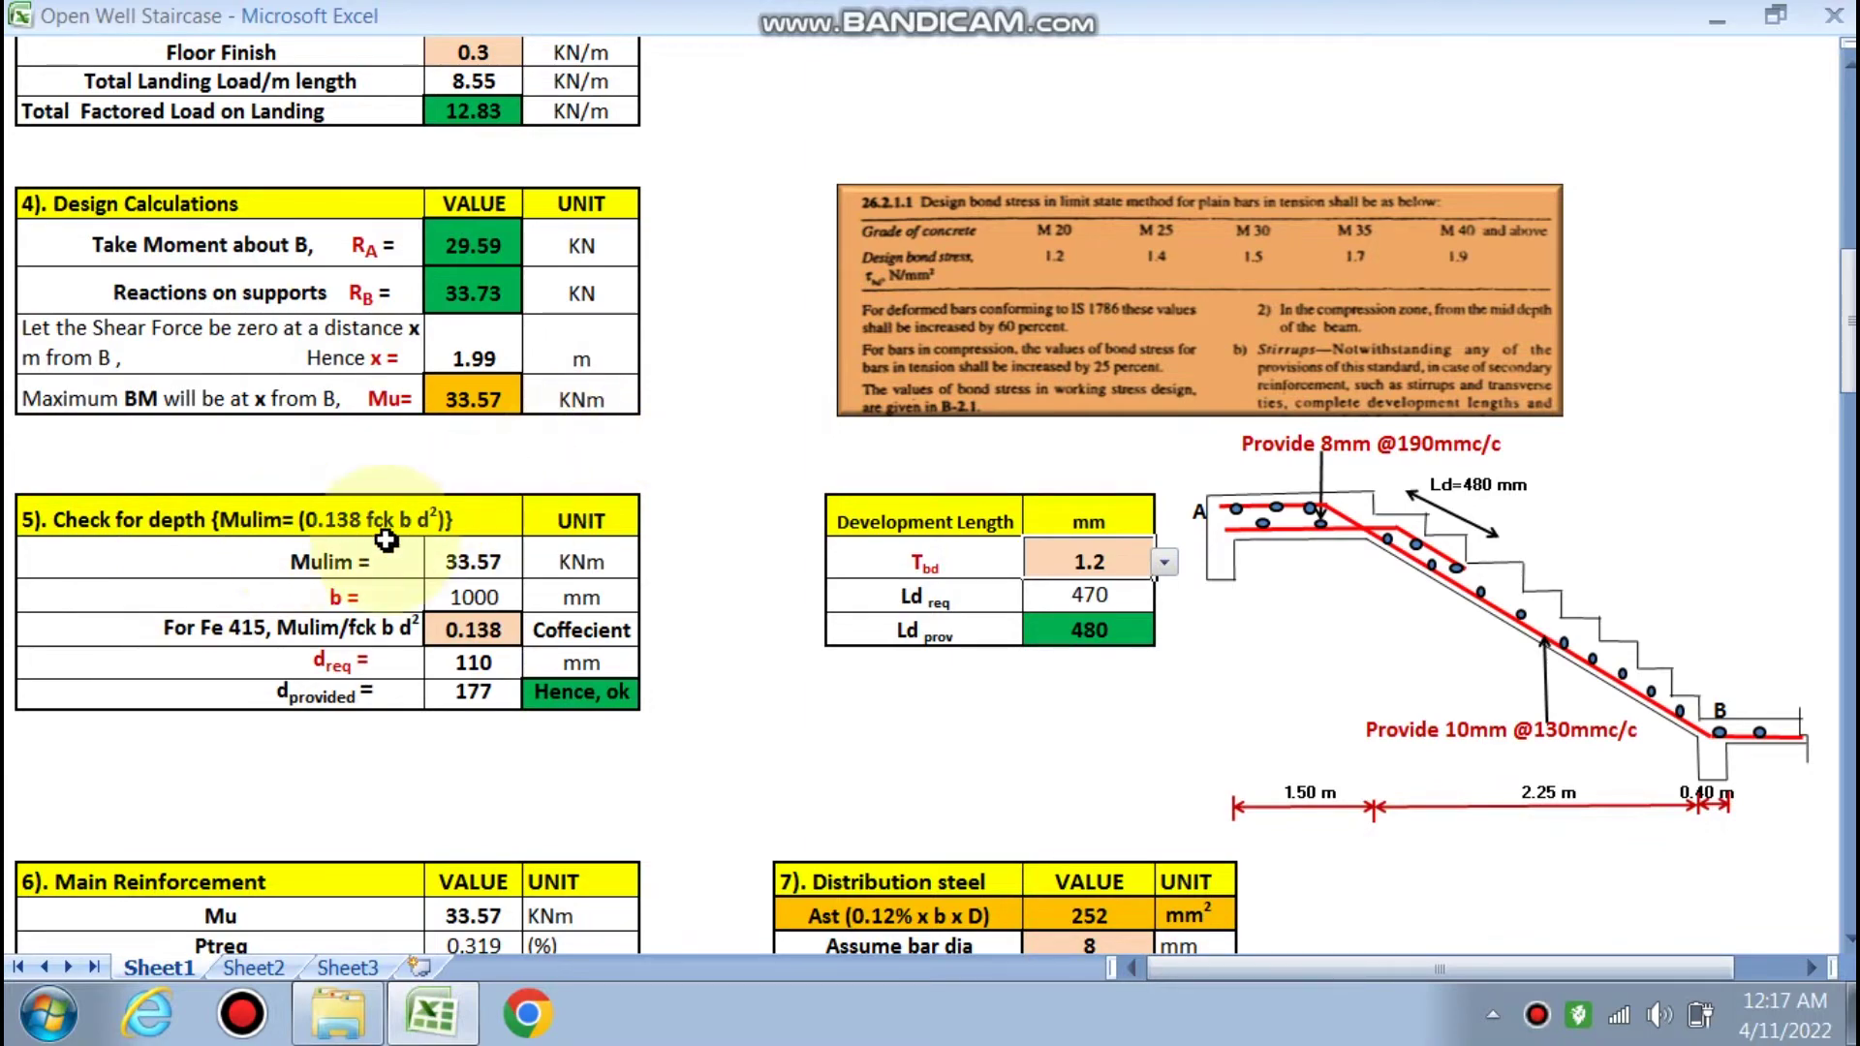
scroll(314, 538, down, 5)
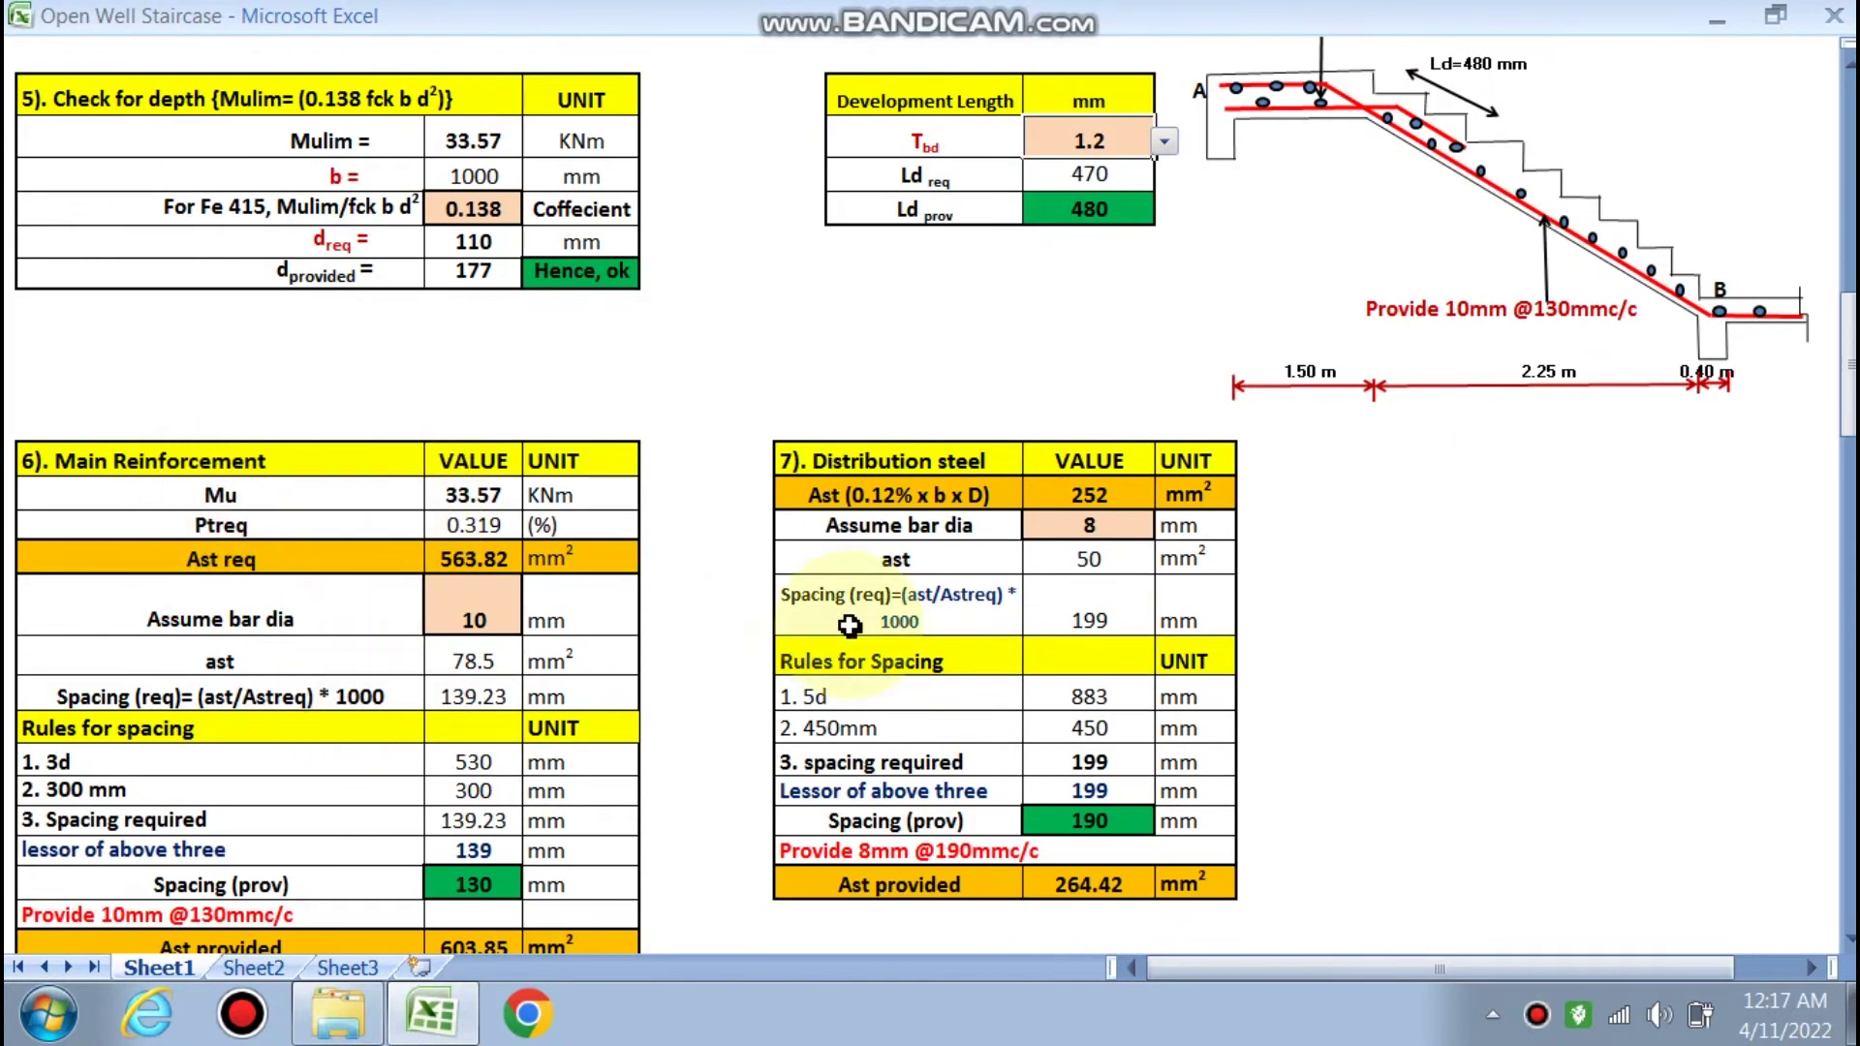
scroll(730, 643, down, 3)
scroll(880, 374, down, 5)
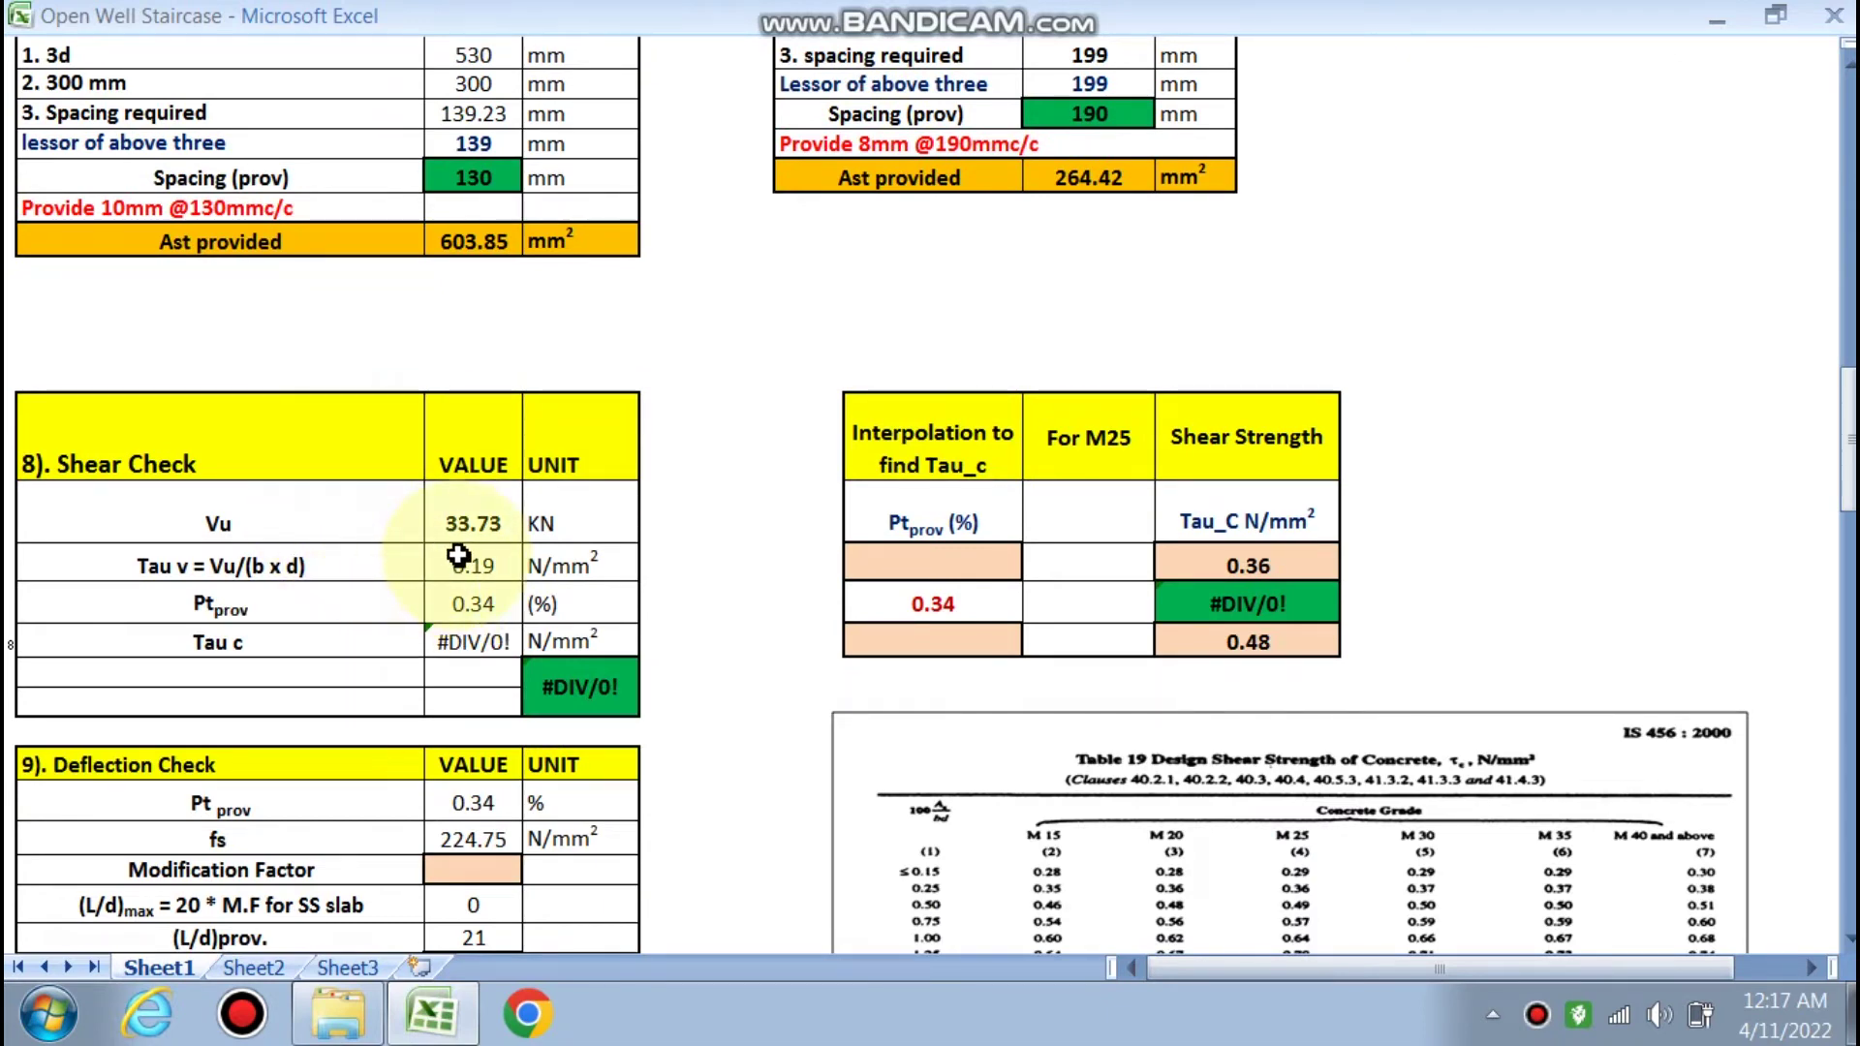
Pick 0.25 as the lower Pt bound in the interpolation table
scroll(458, 555, up, 1)
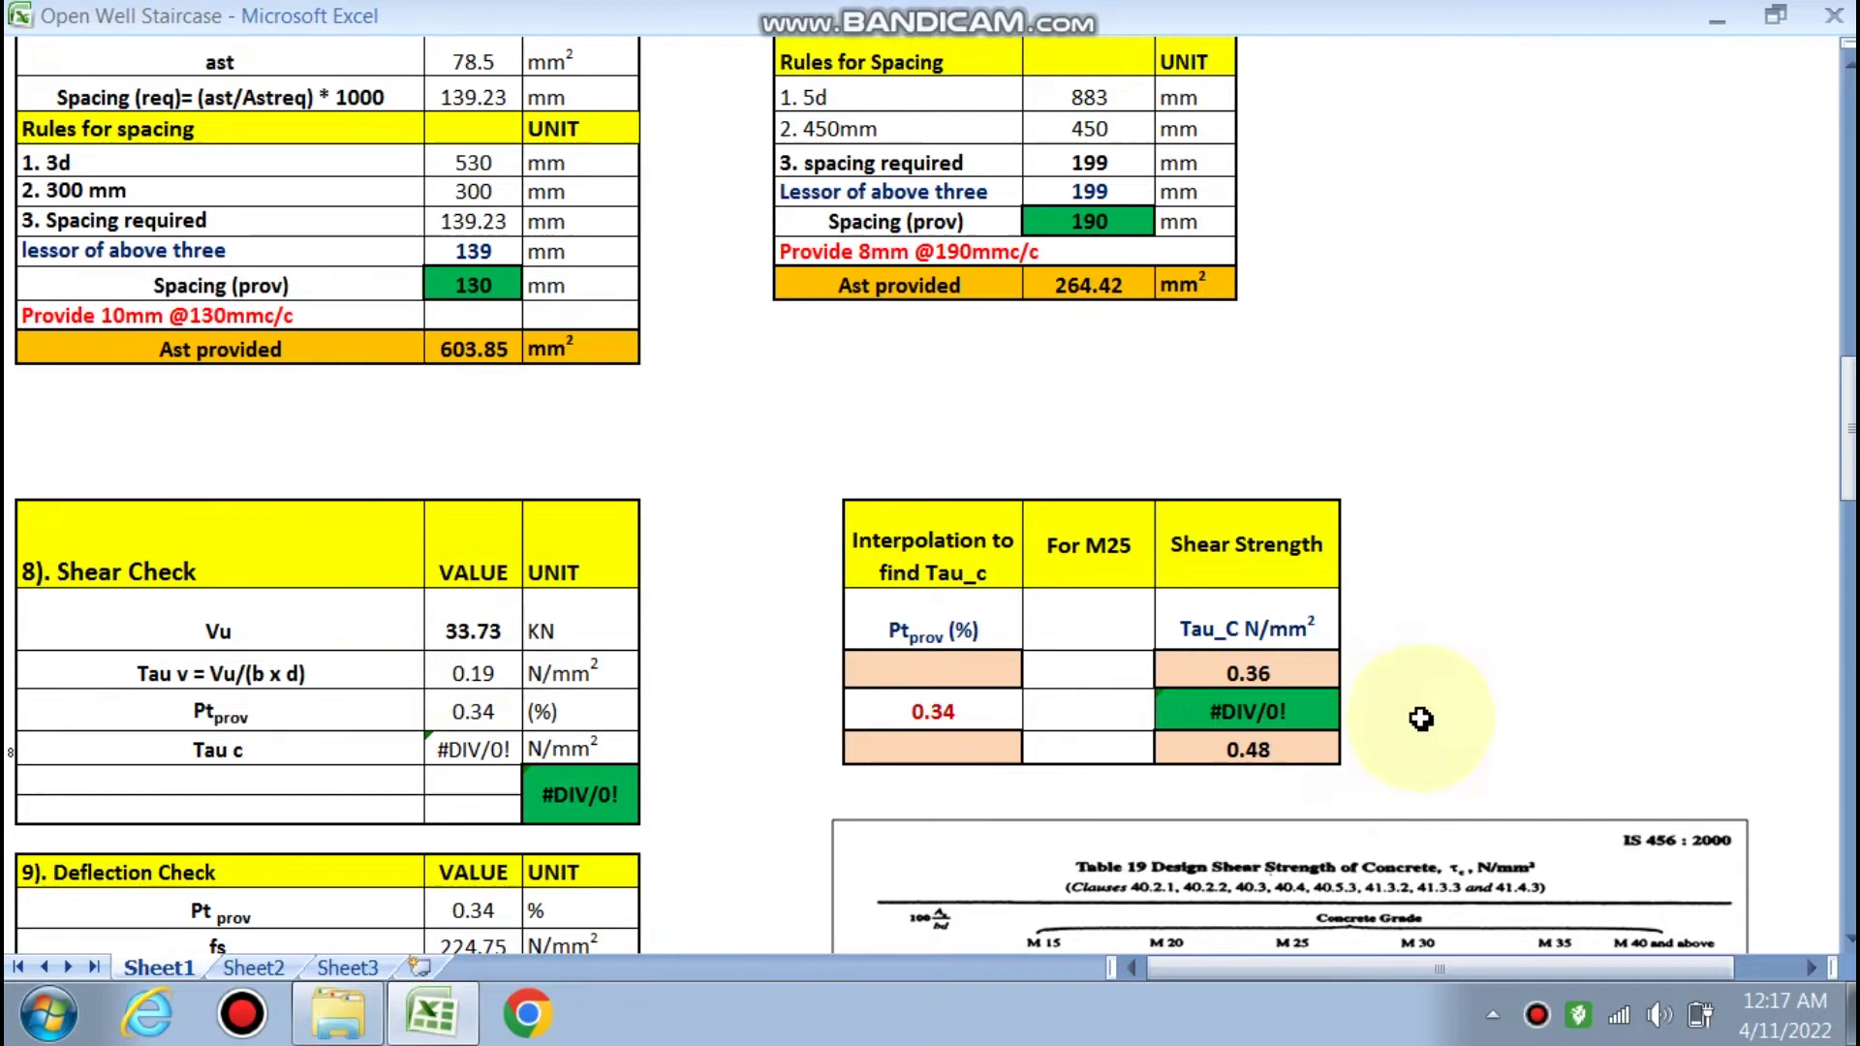
scroll(1423, 716, up, 15)
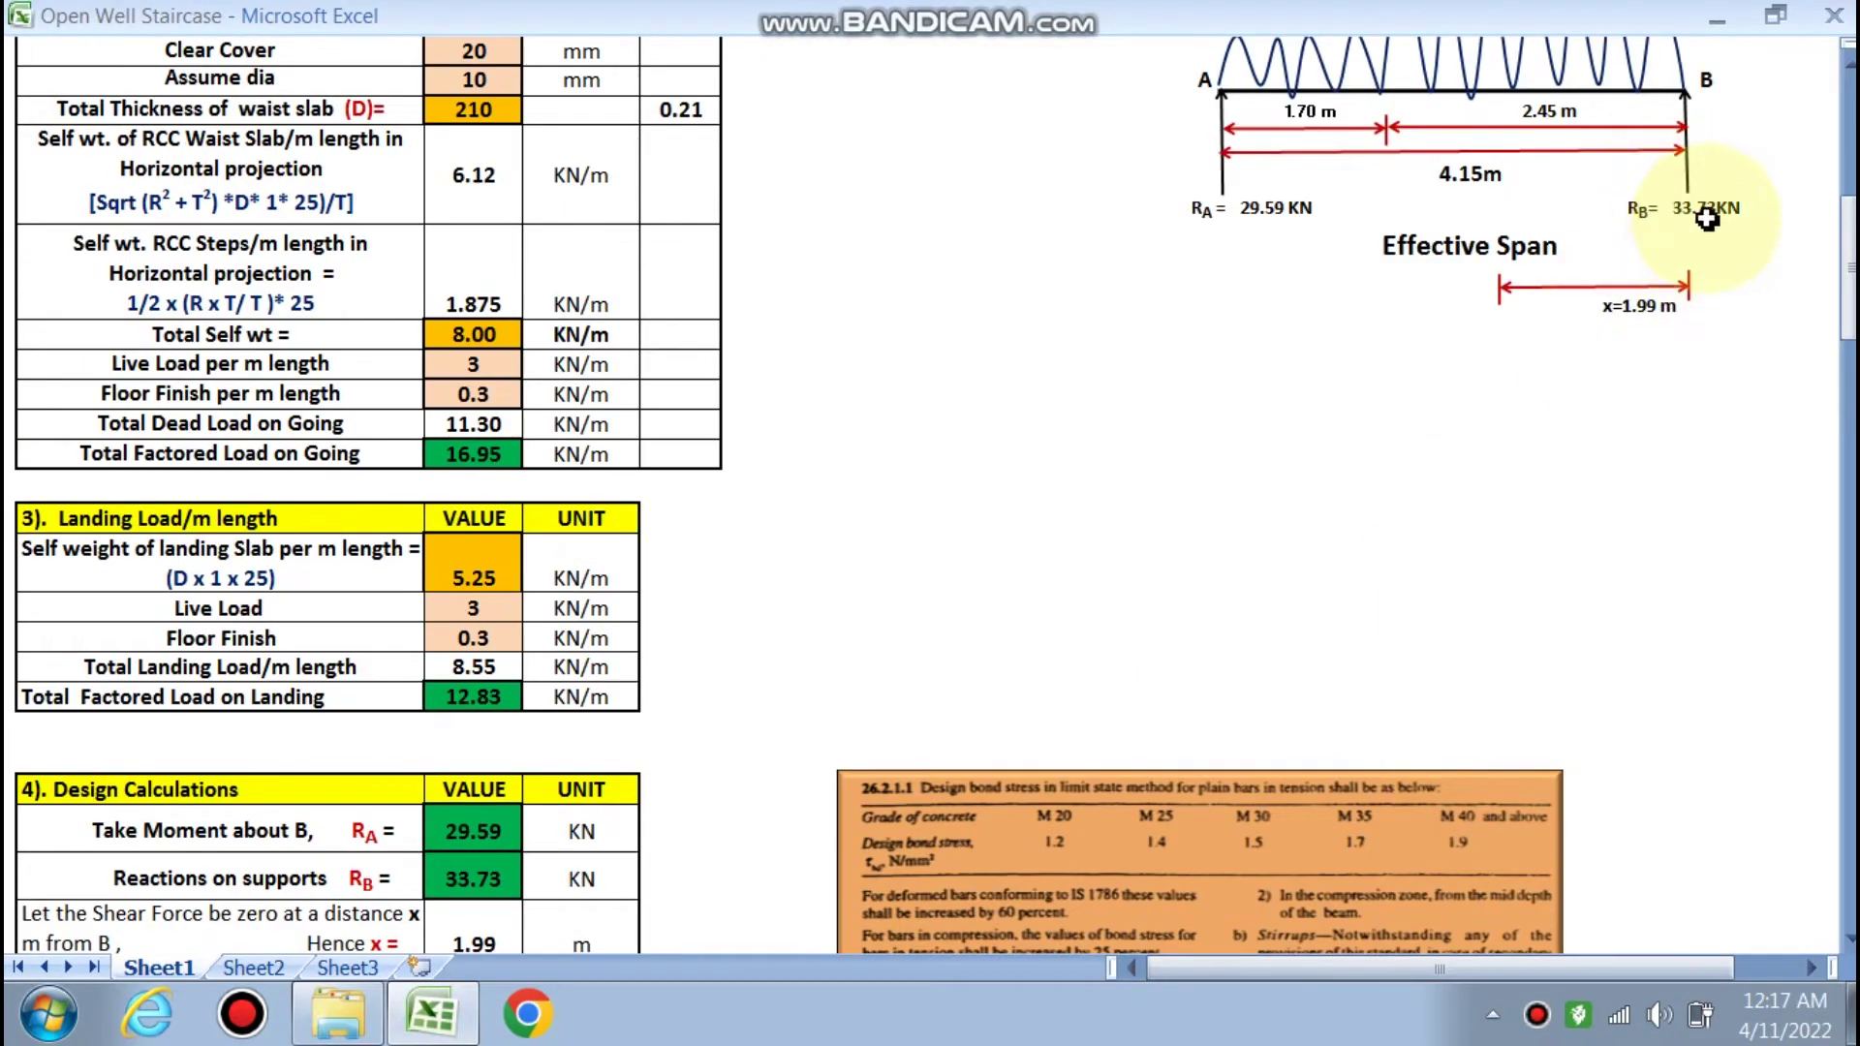
scroll(921, 610, down, 12)
scroll(751, 651, down, 2)
scroll(711, 669, down, 1)
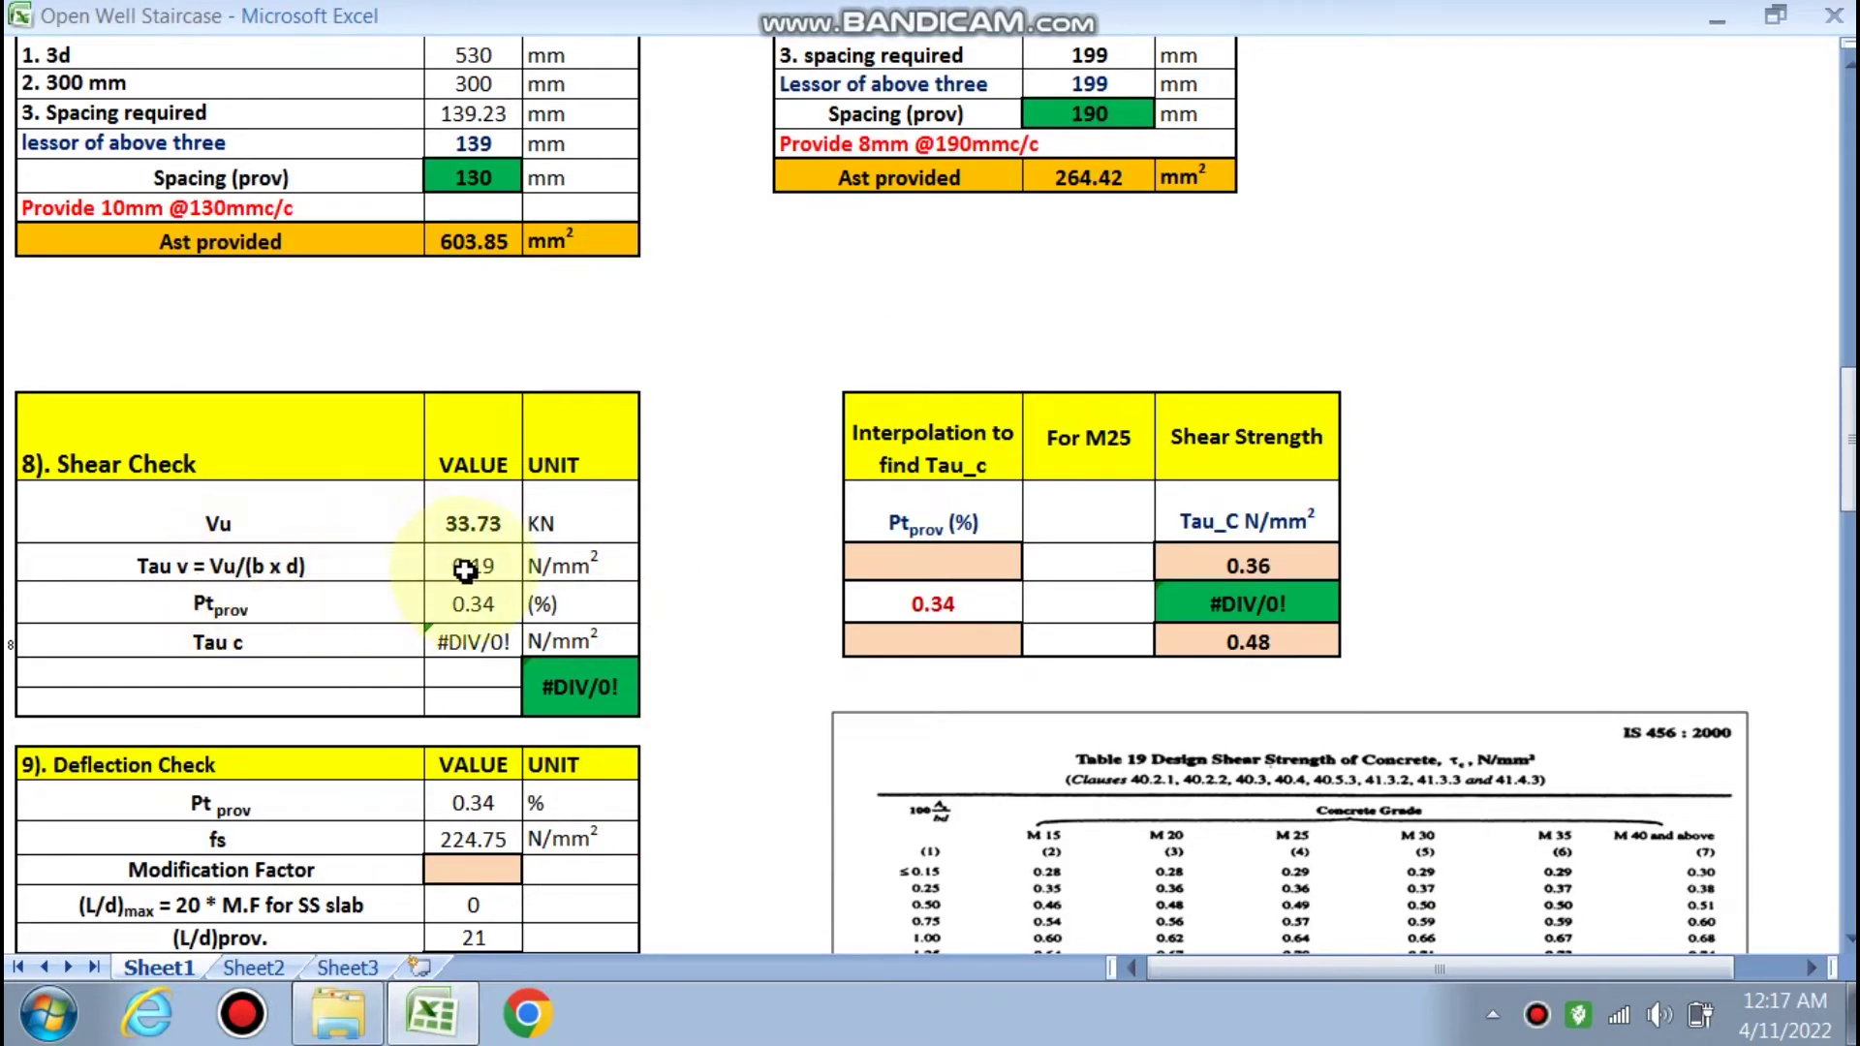
click(1567, 431)
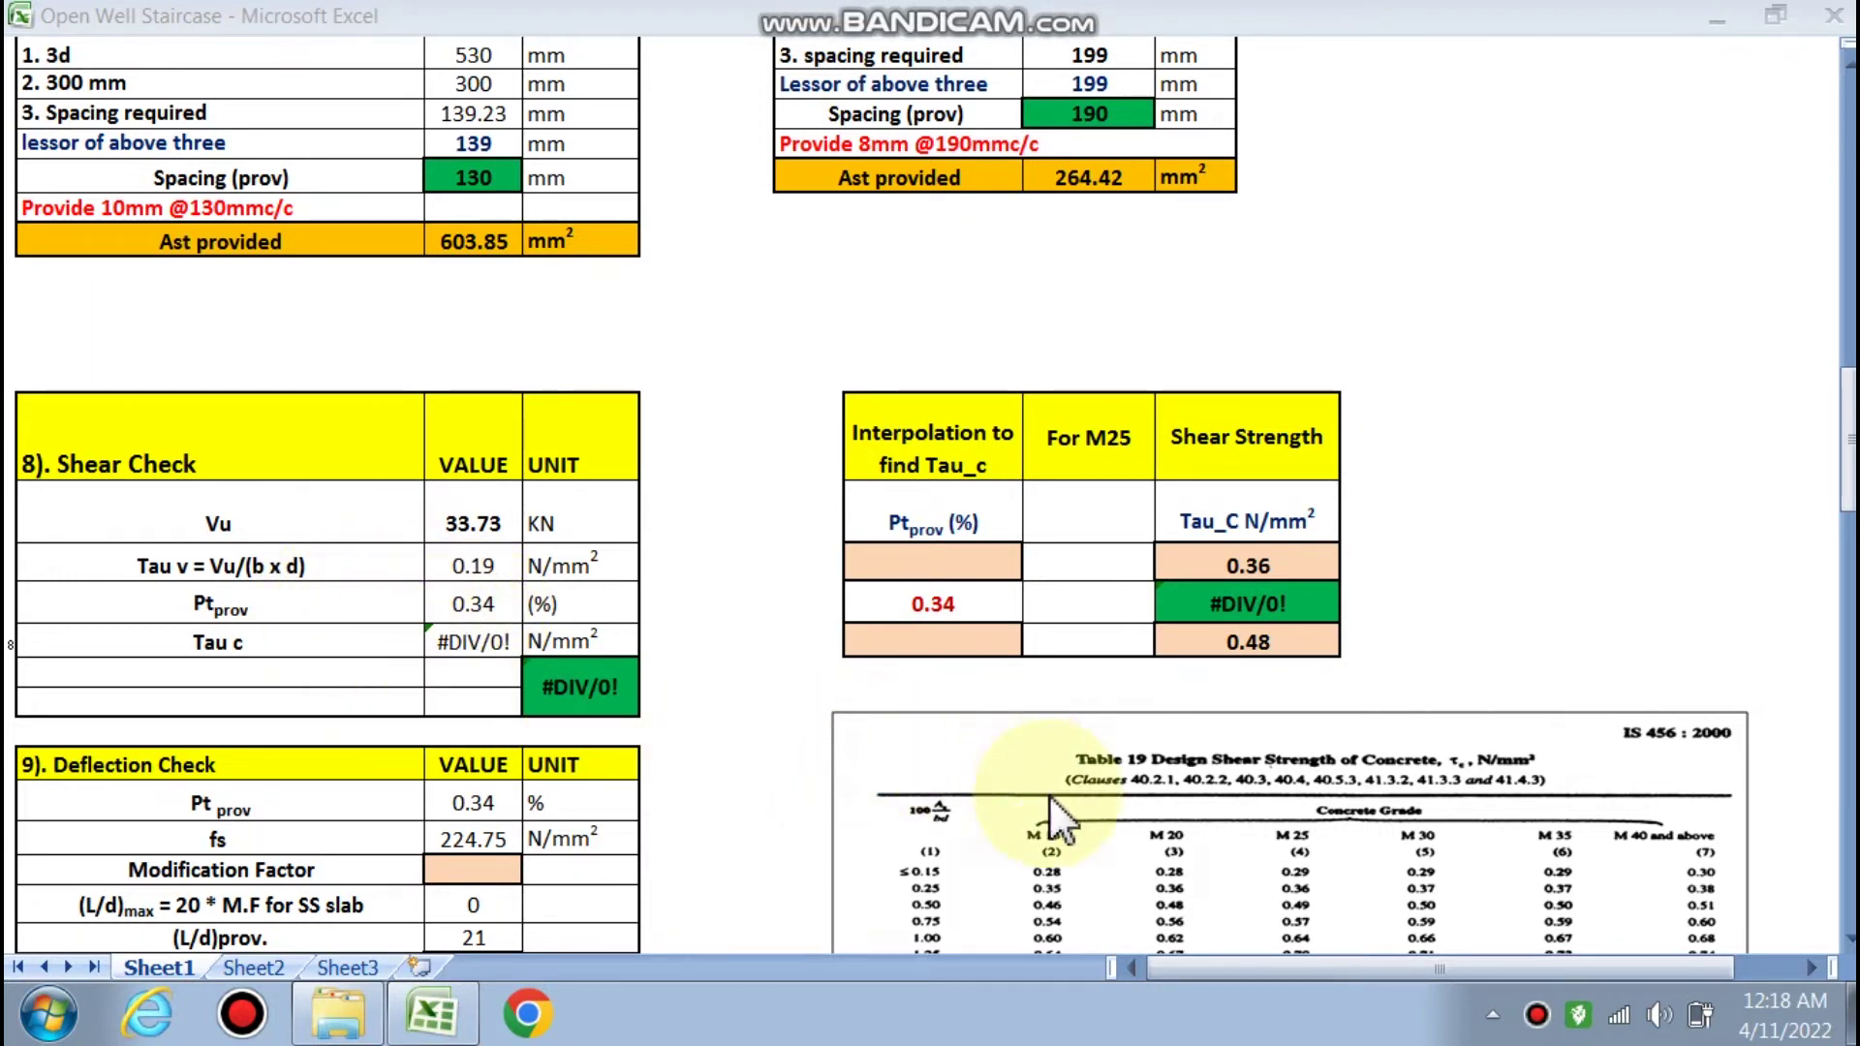
scroll(970, 505, down, 2)
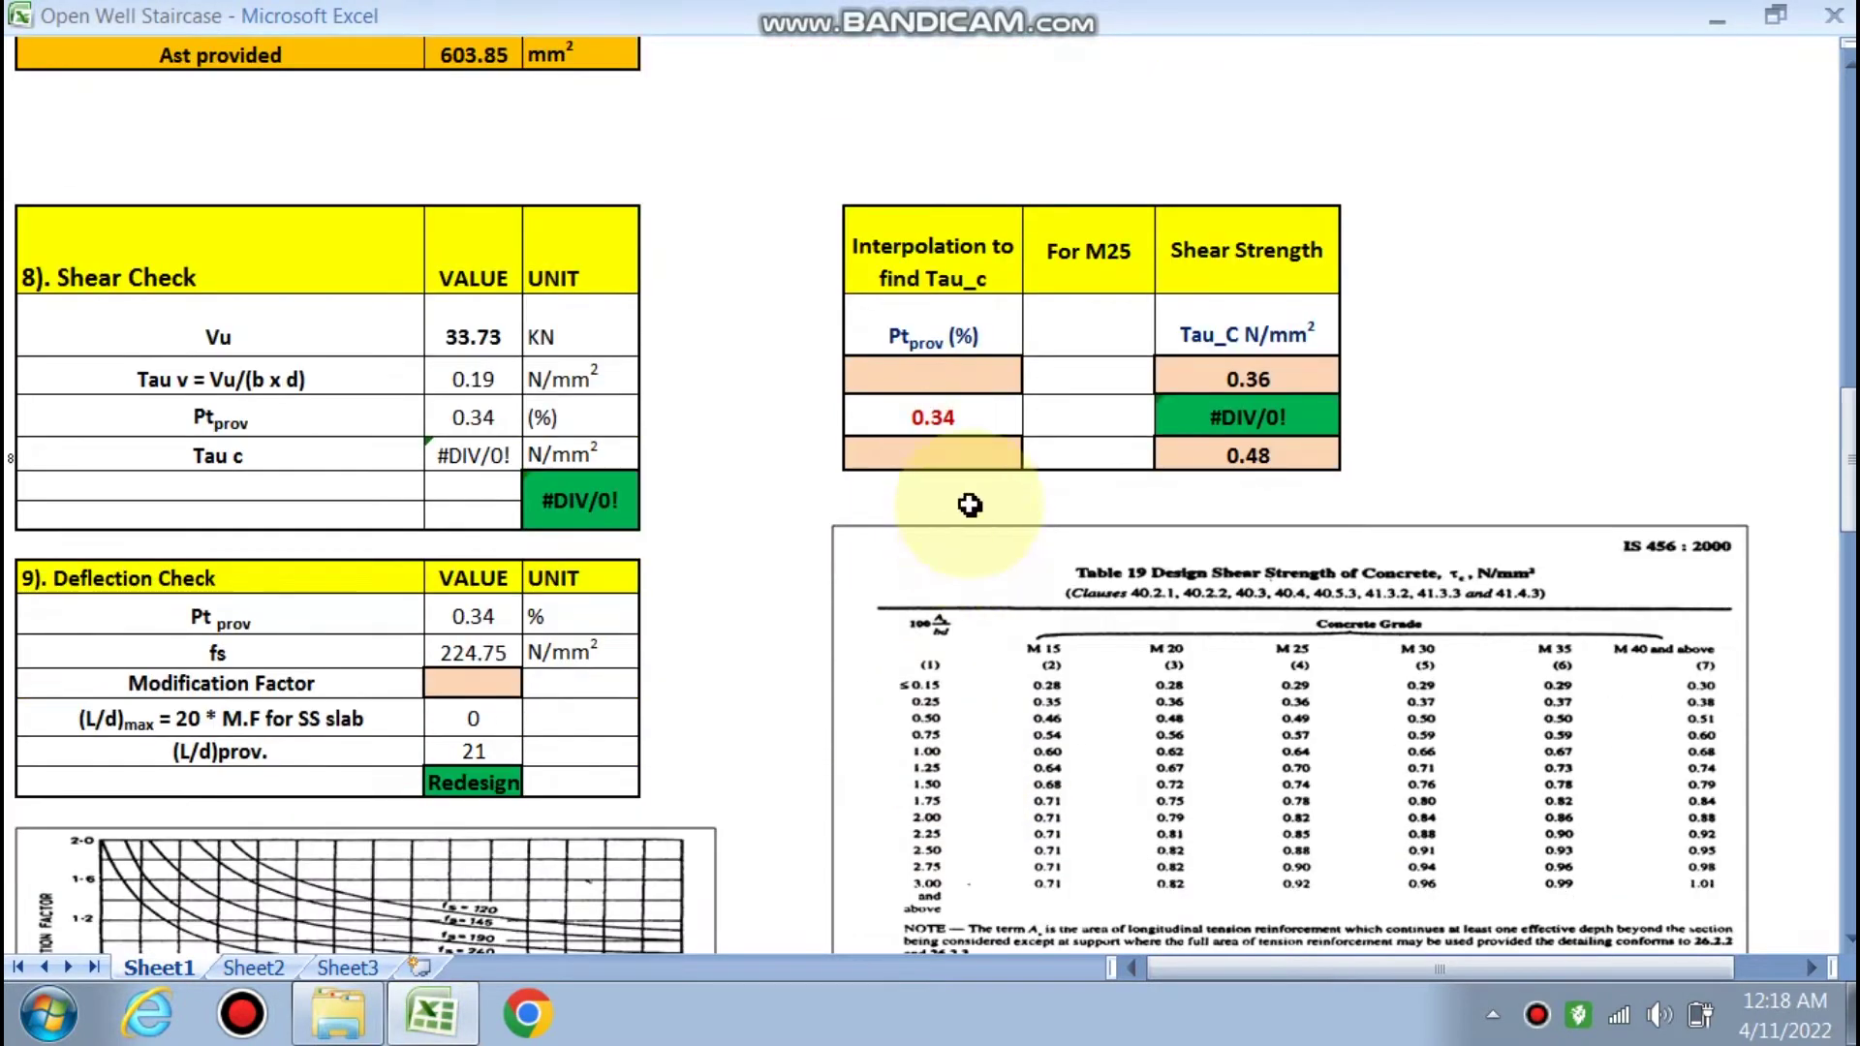
click(1008, 378)
click(1032, 379)
click(878, 413)
Pick 0.5 as the upper Pt bound, giving Tau c 0.40 N/mm² and 'Safe in Shear'
click(964, 455)
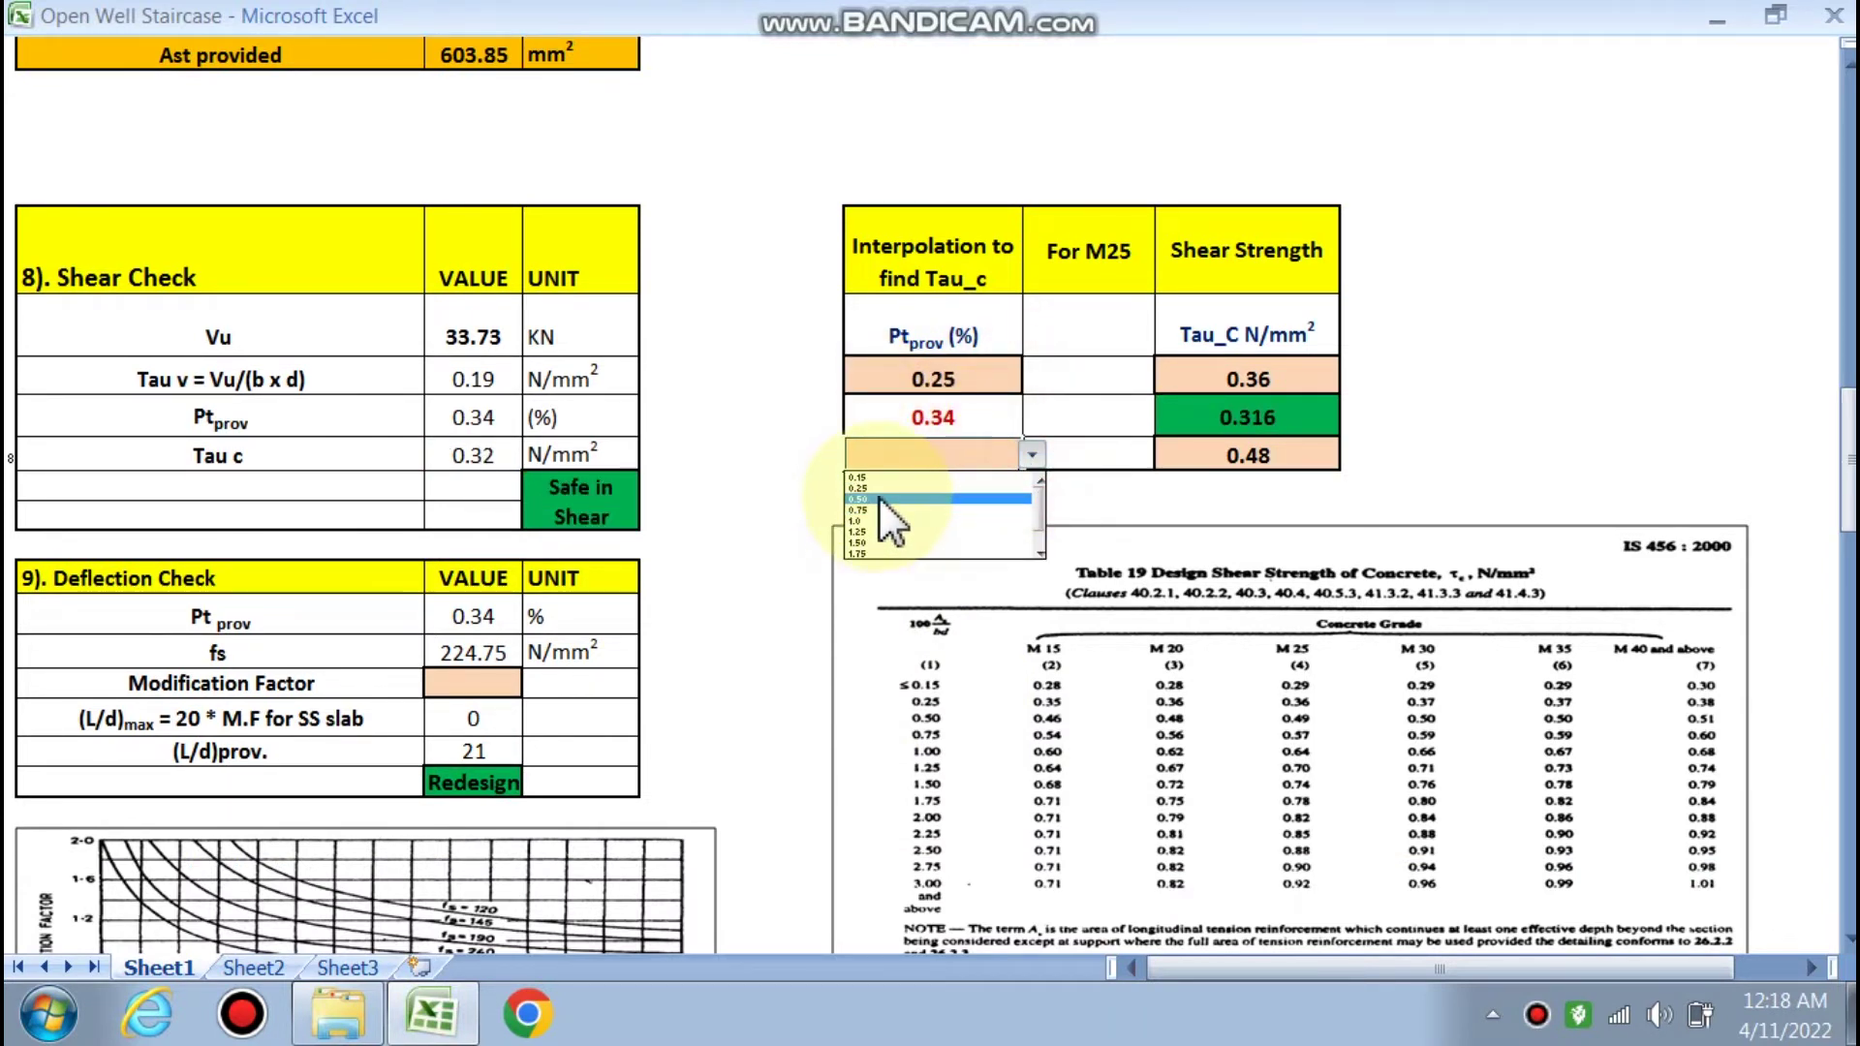
click(877, 499)
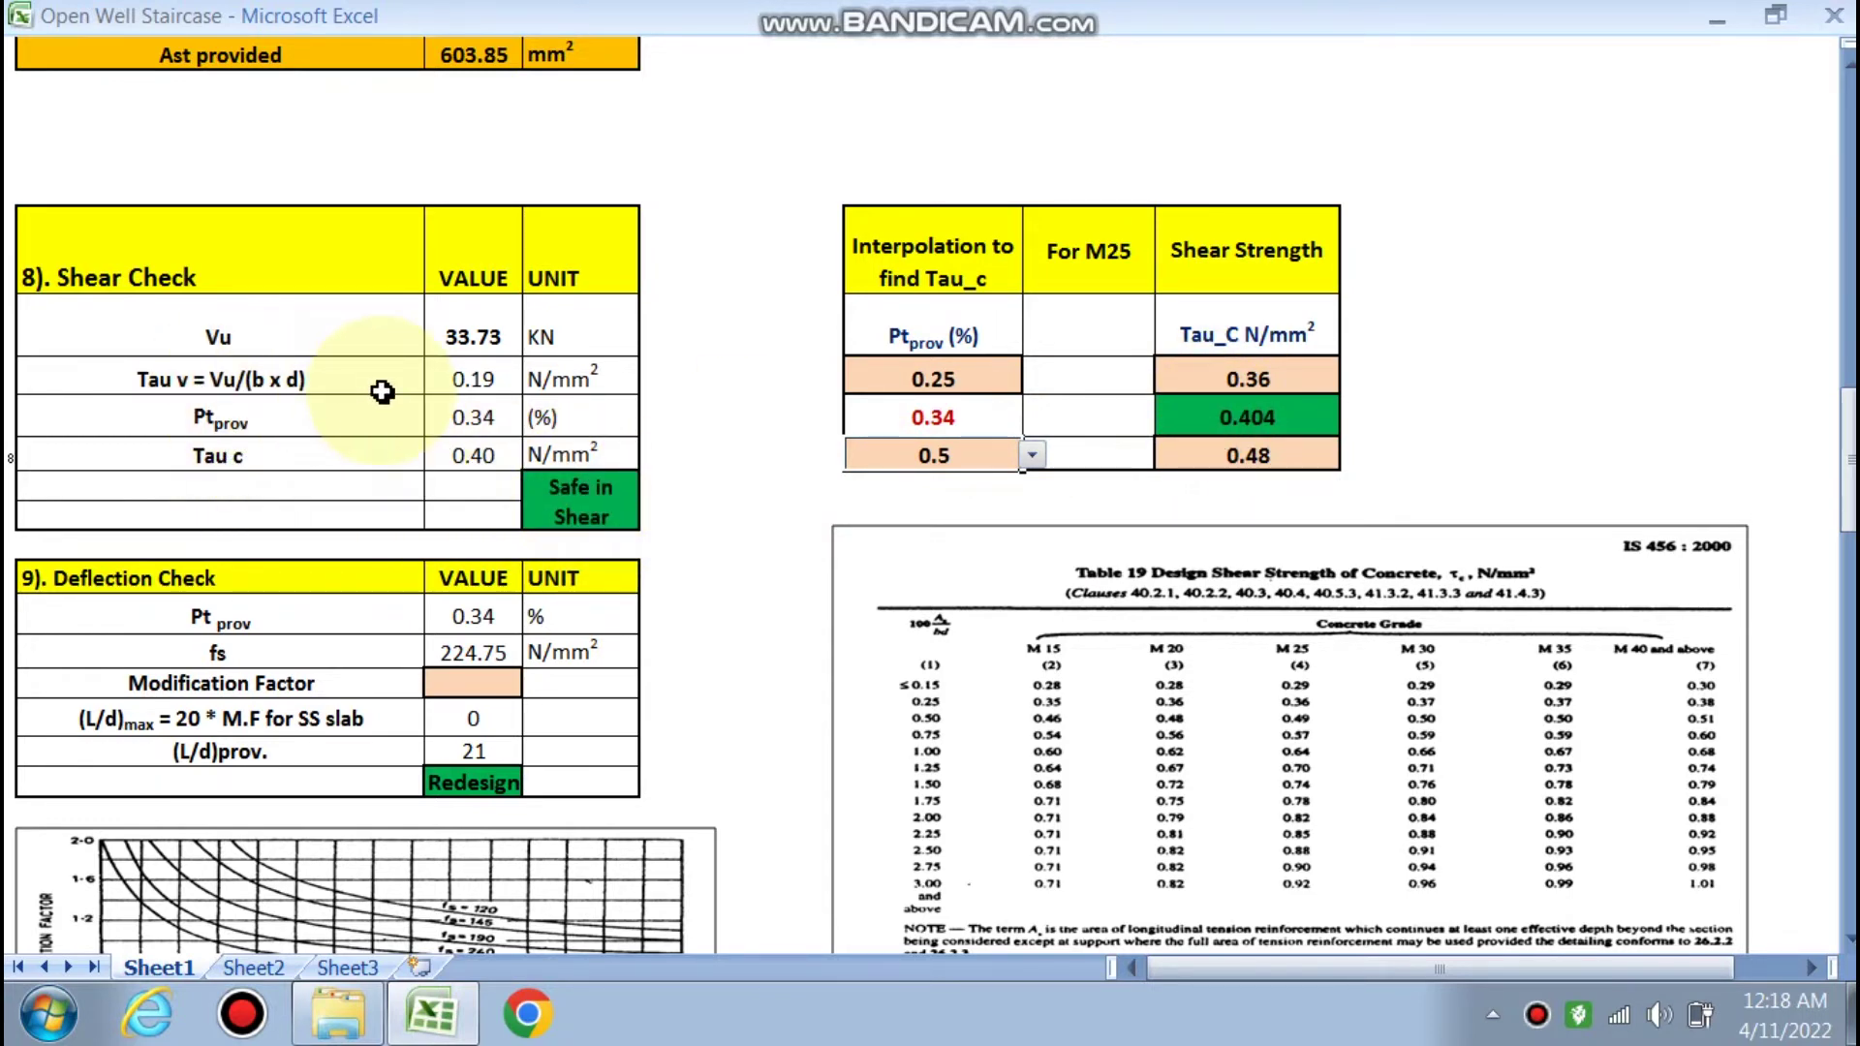
scroll(726, 593, down, 2)
scroll(383, 626, down, 2)
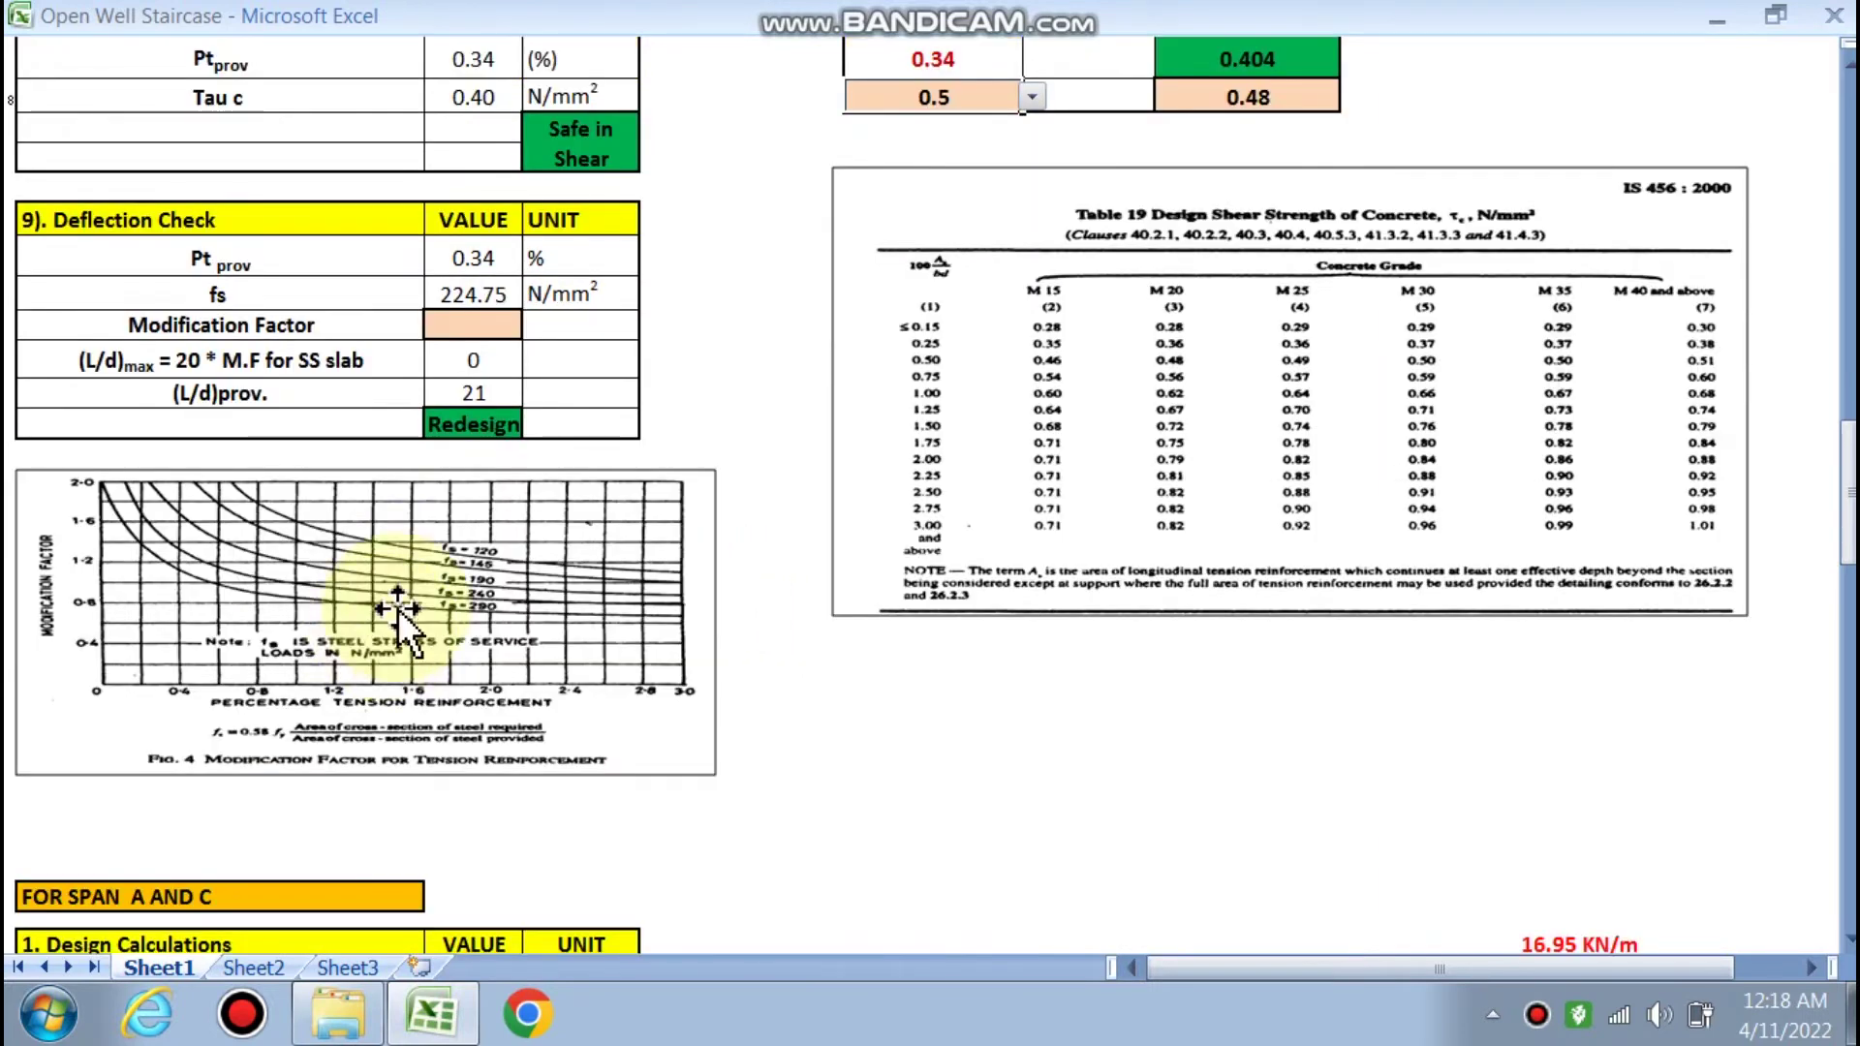
Check the Pt prov and fs formulas, then enter a 1.5 modification factor for (L/d)max 30
double_click(497, 264)
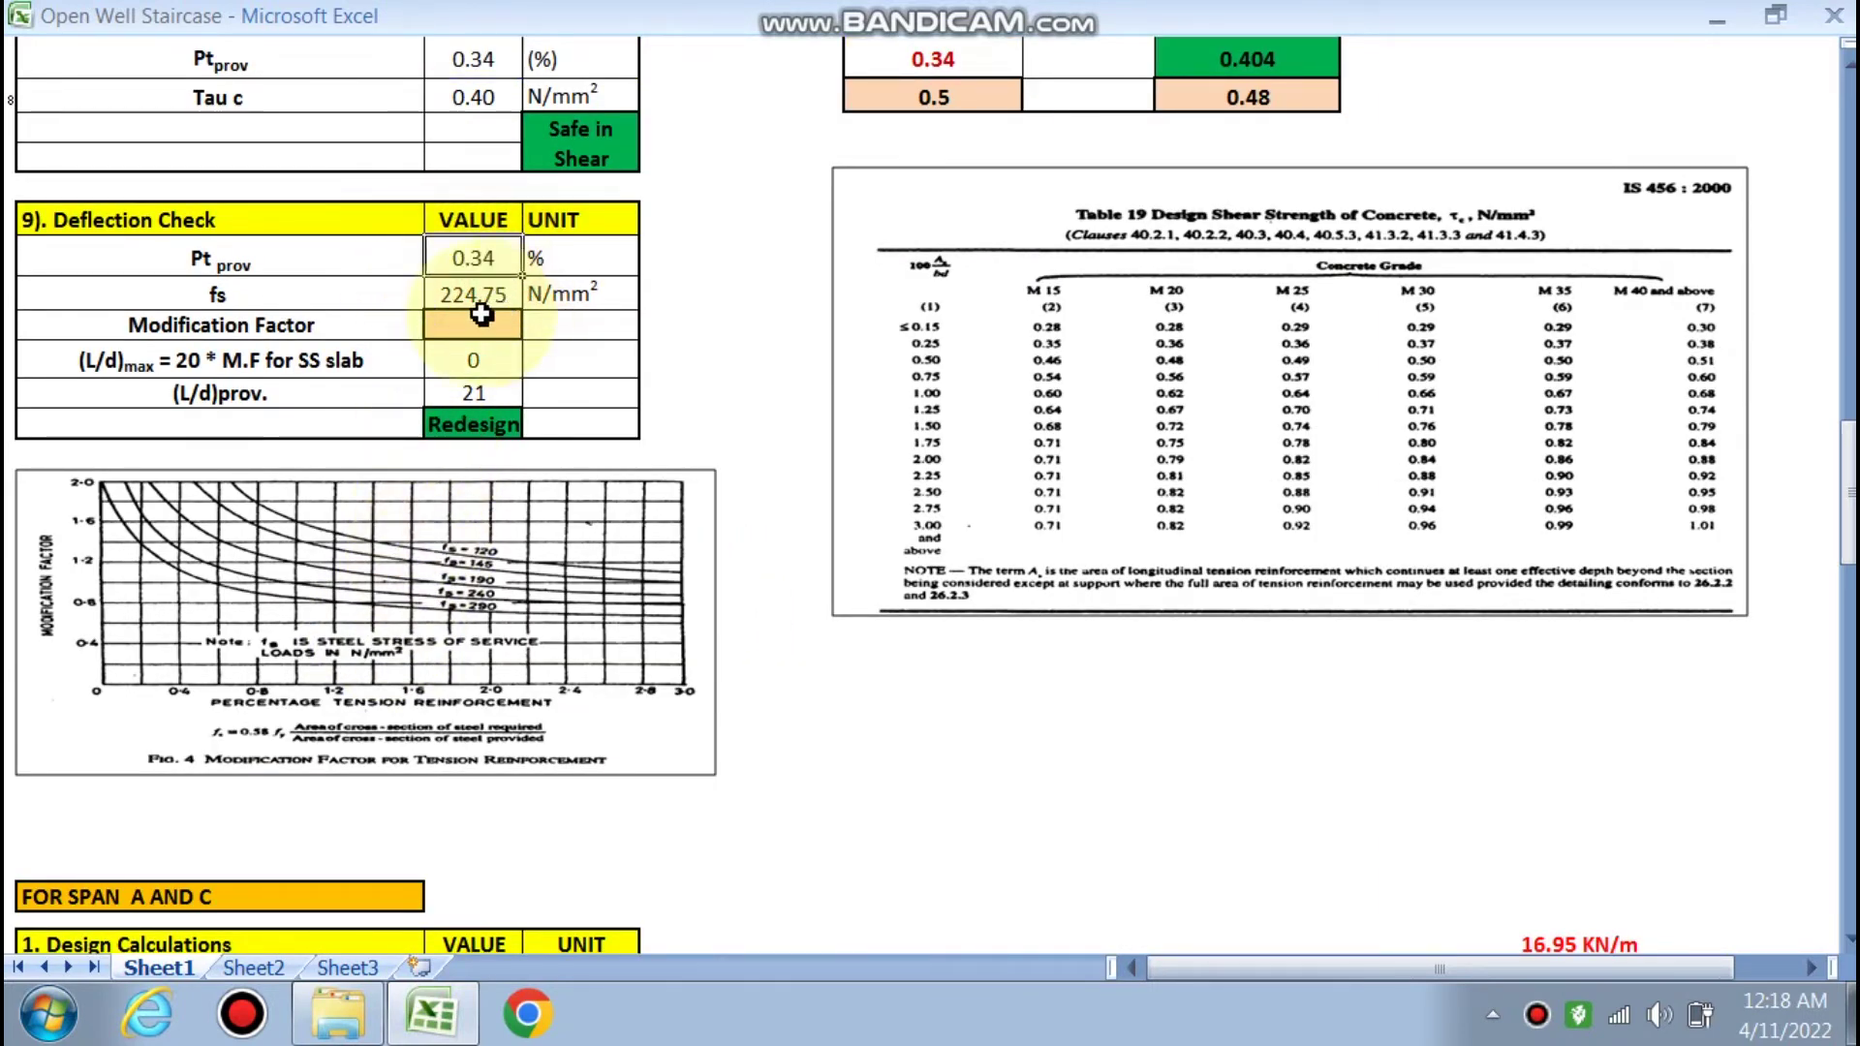
double_click(455, 296)
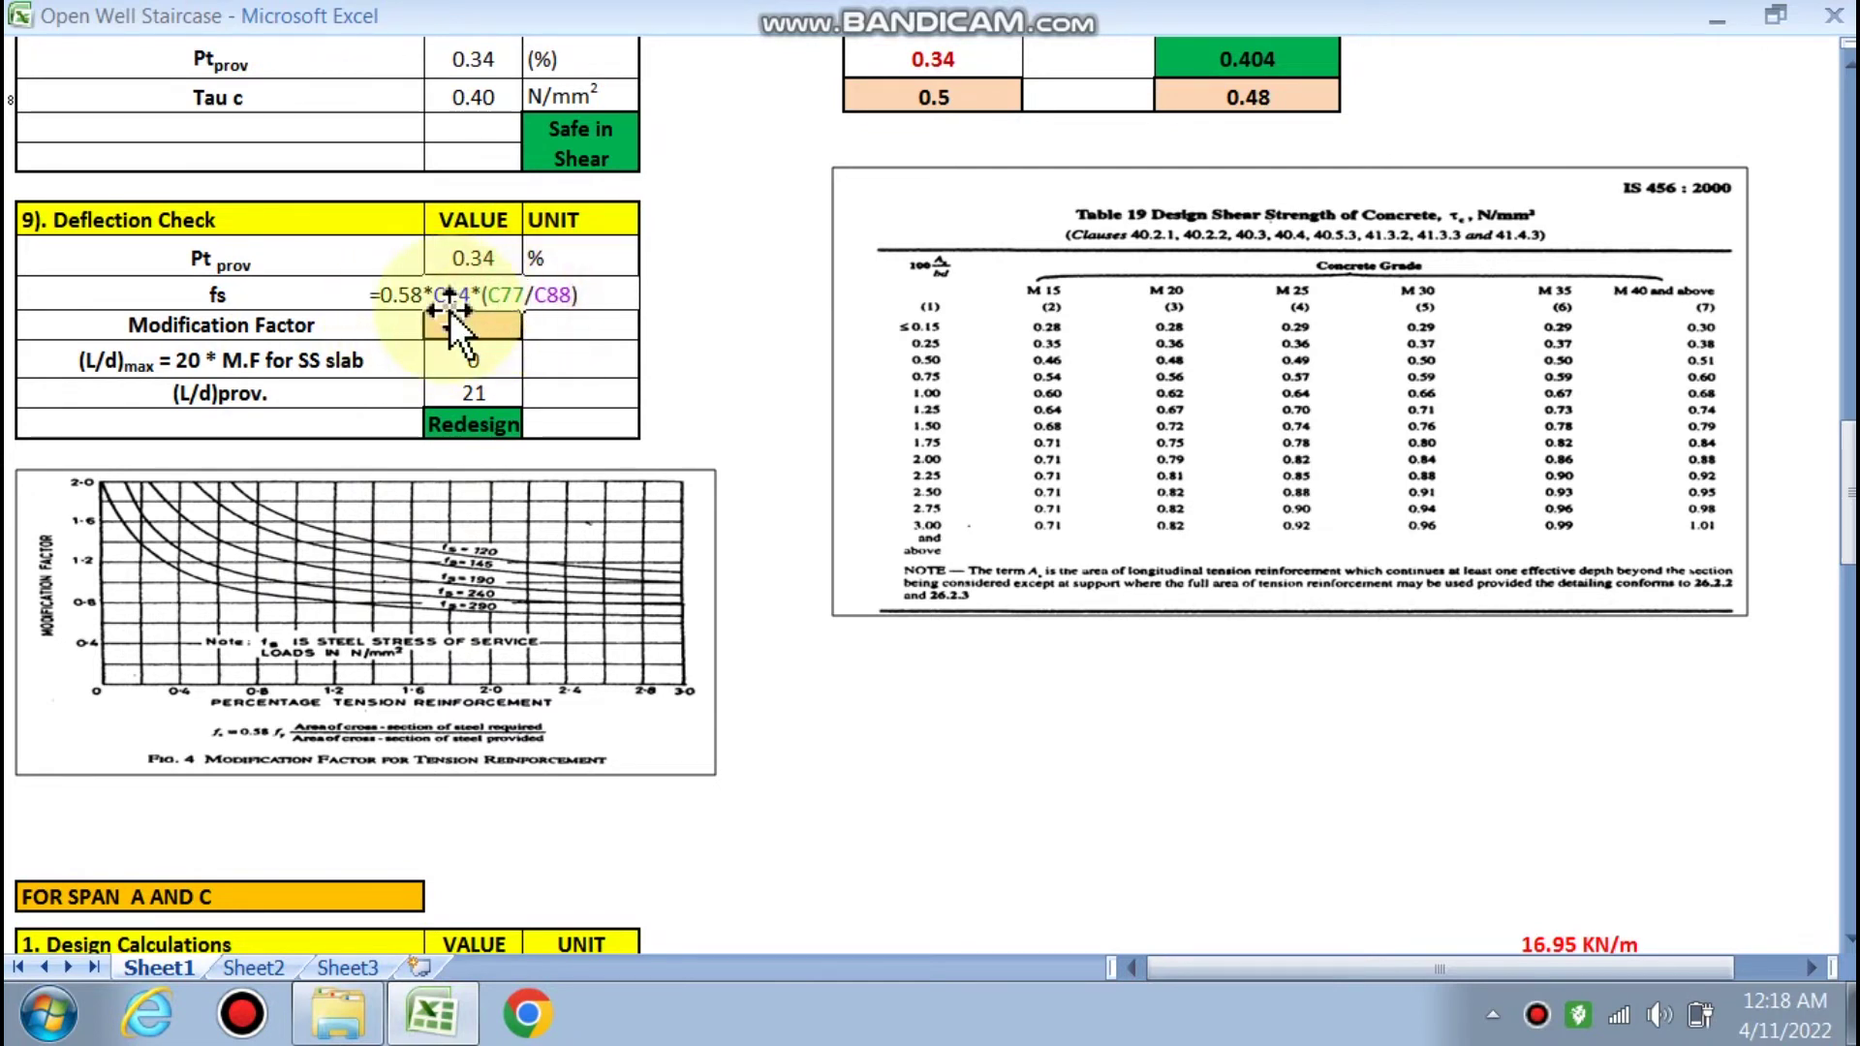
key(Escape)
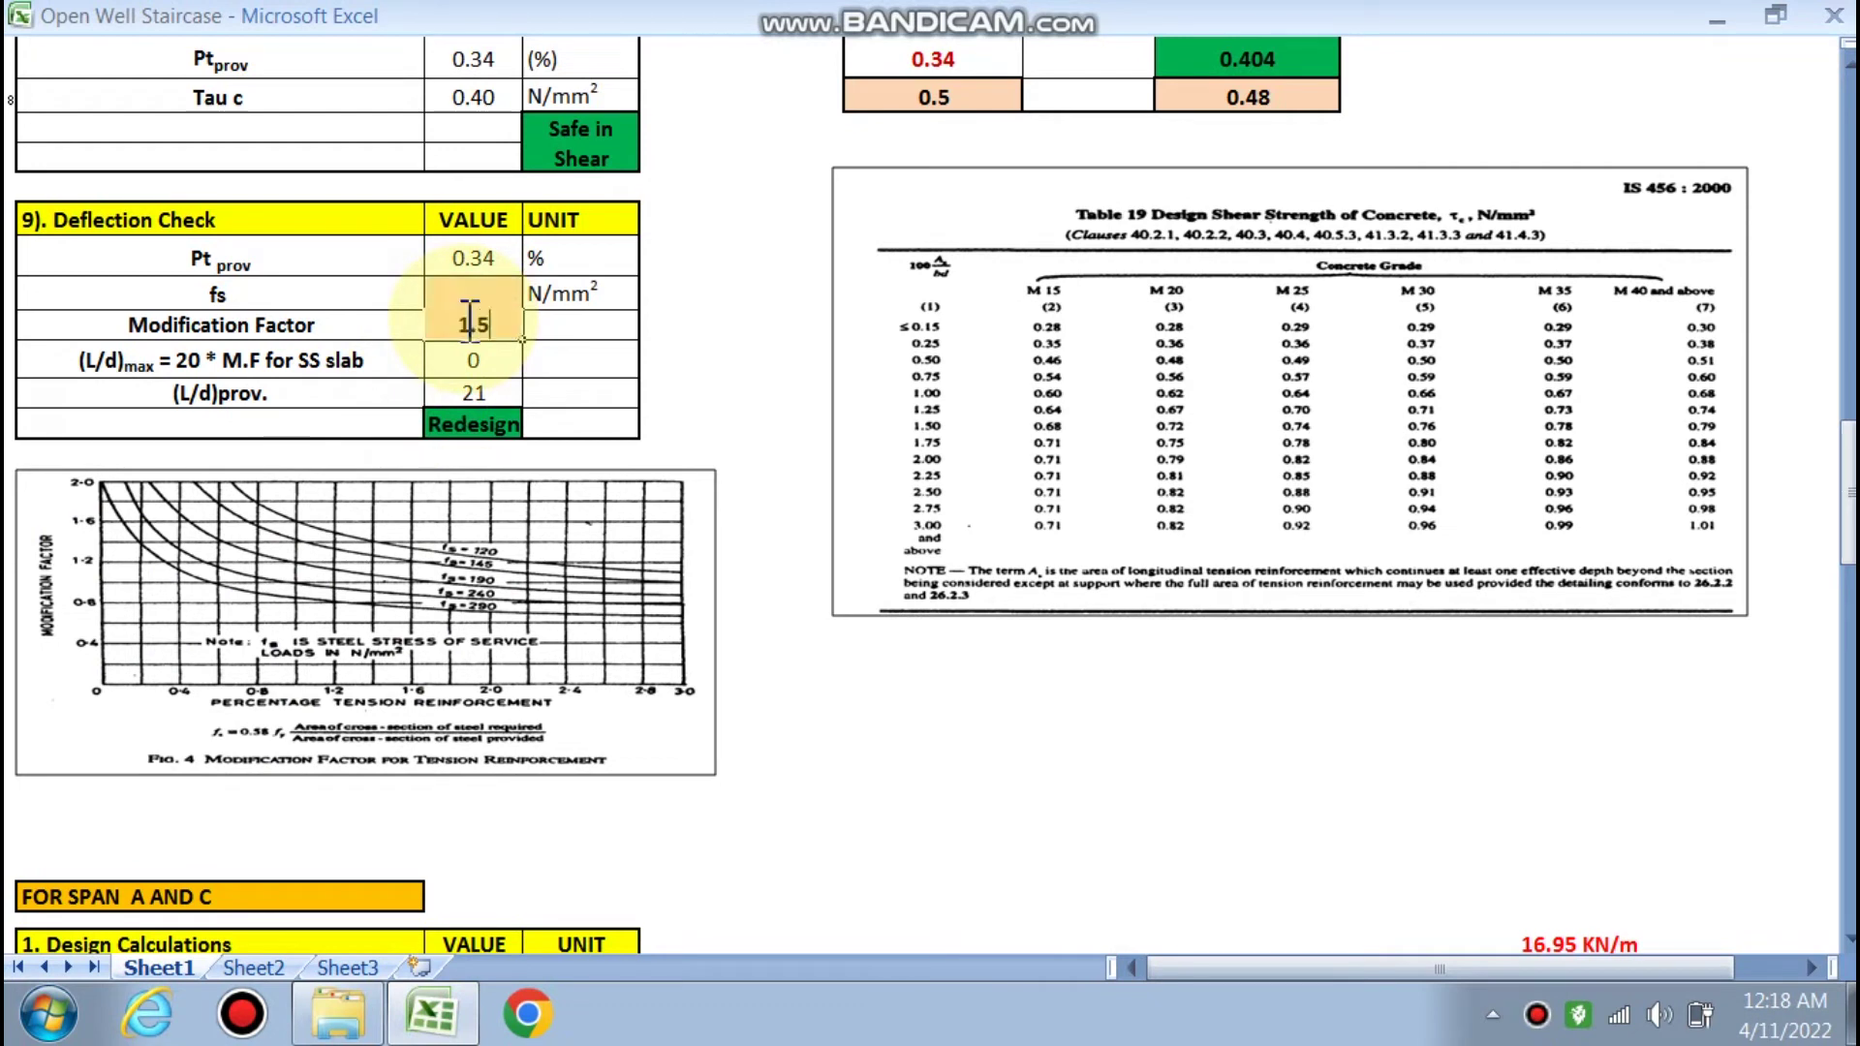
click(552, 481)
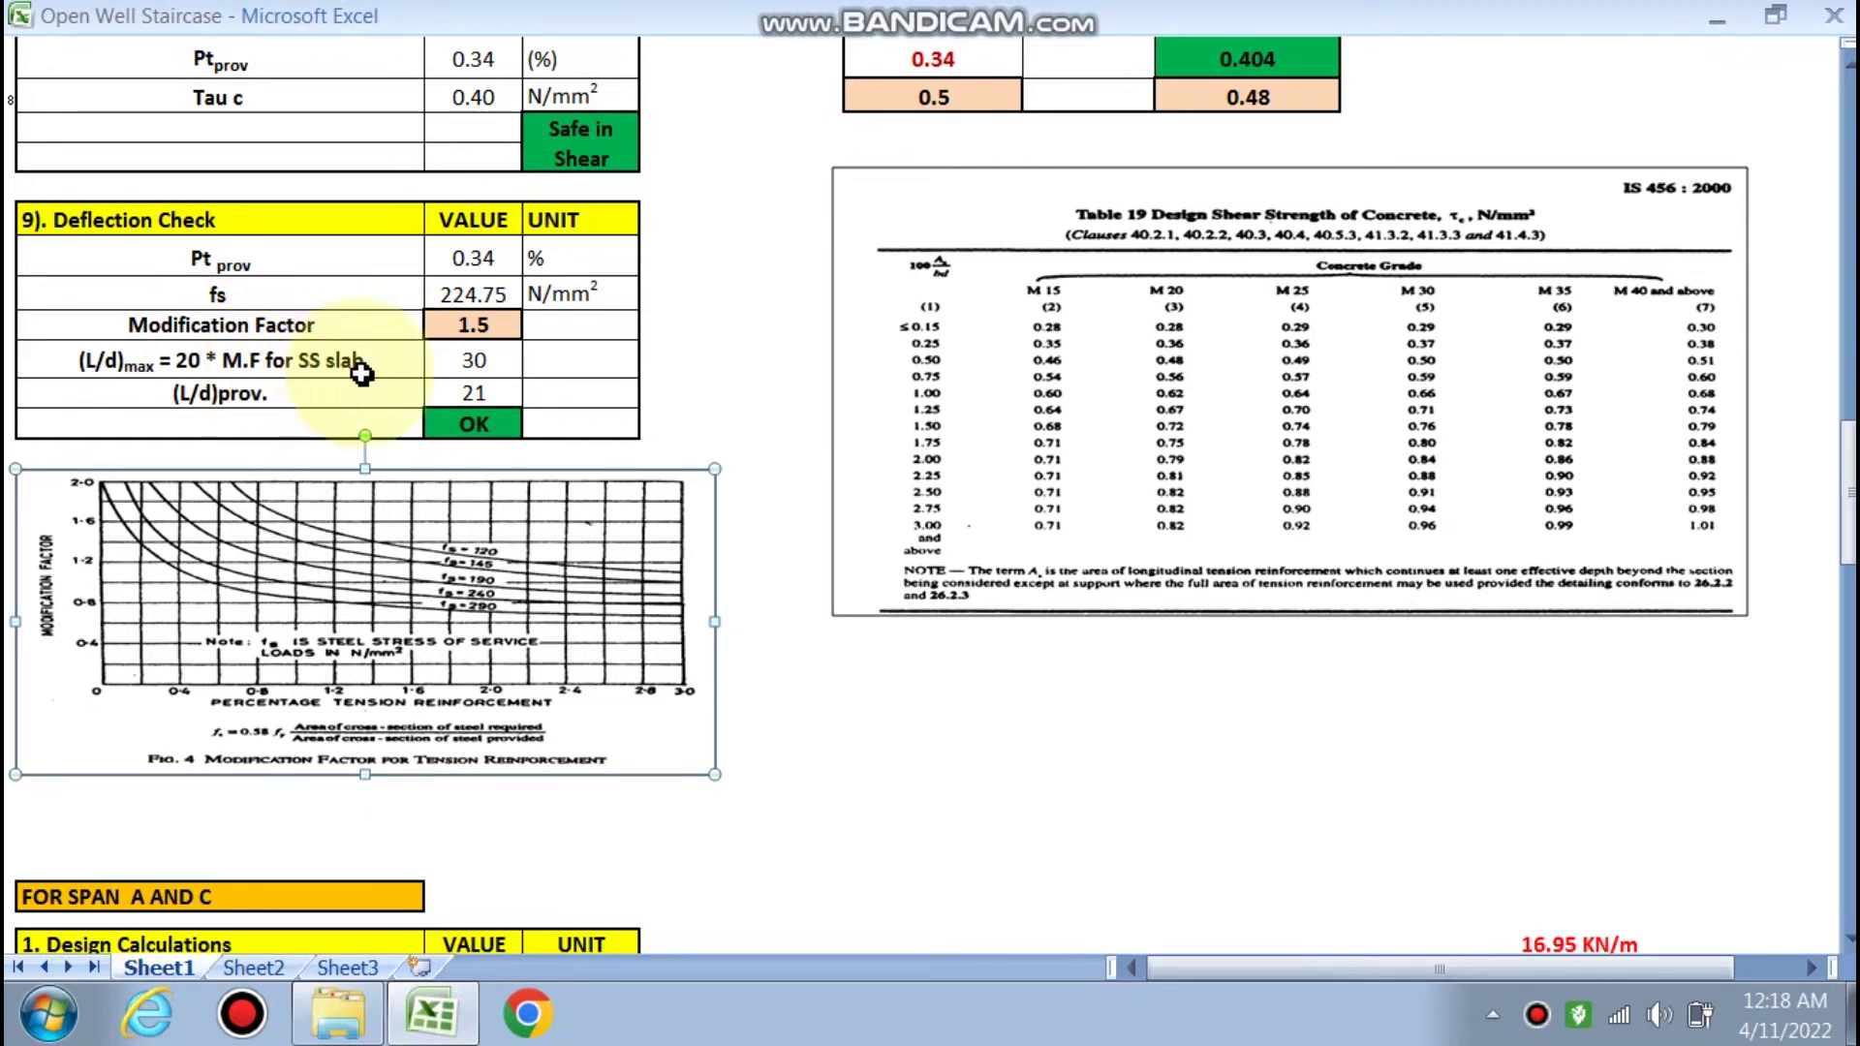
scroll(362, 375, down, 4)
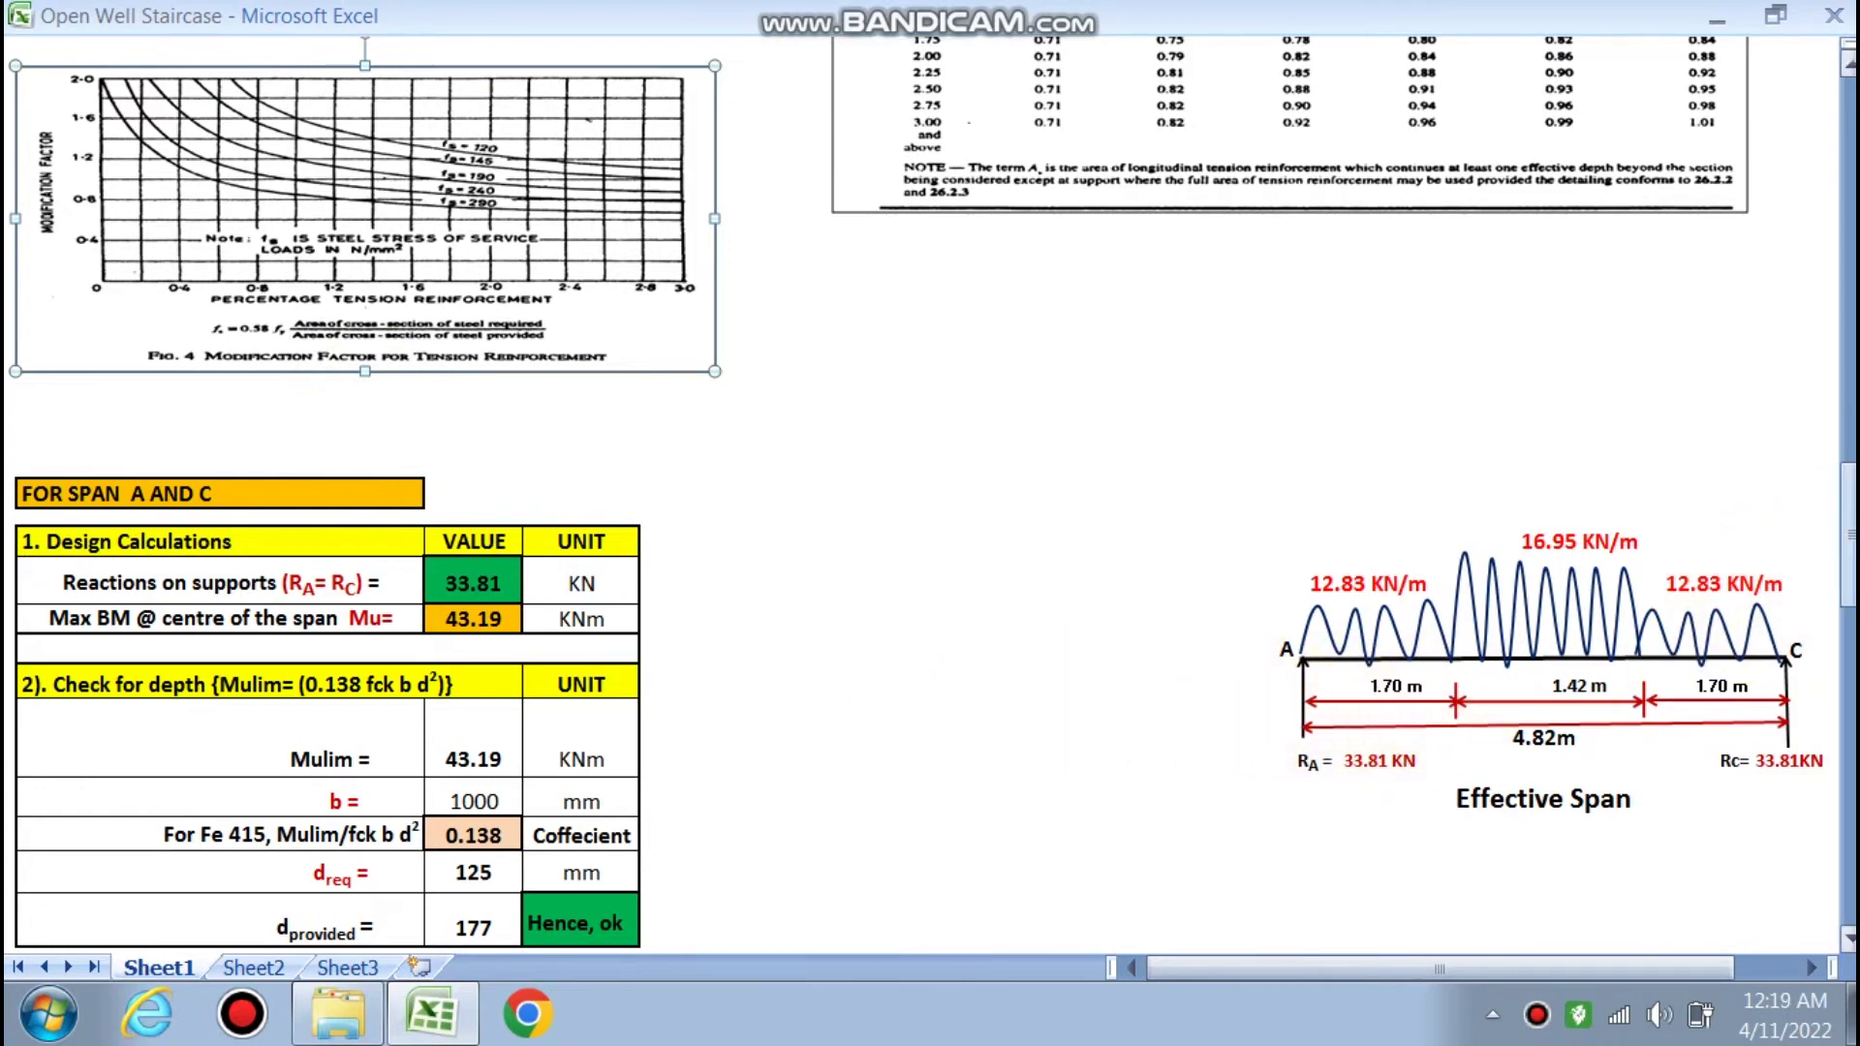
scroll(1724, 523, up, 12)
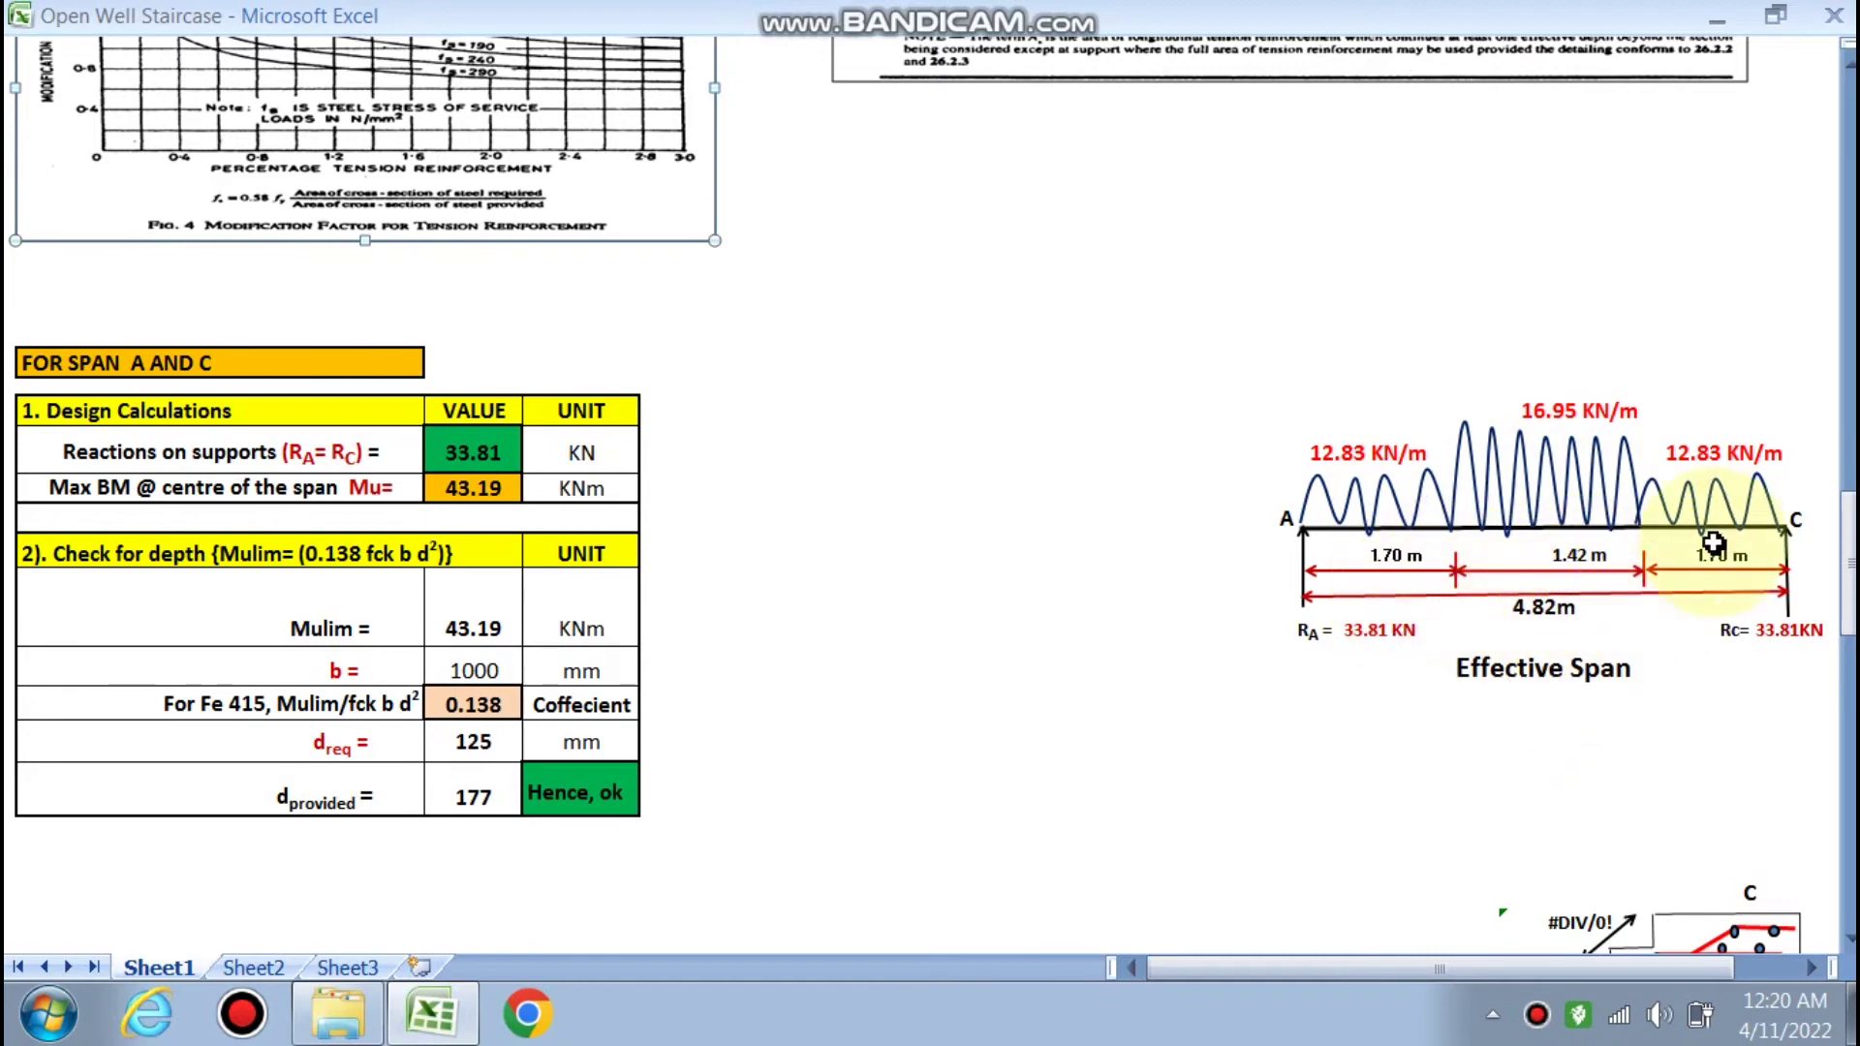
drag(1847, 562, 1847, 92)
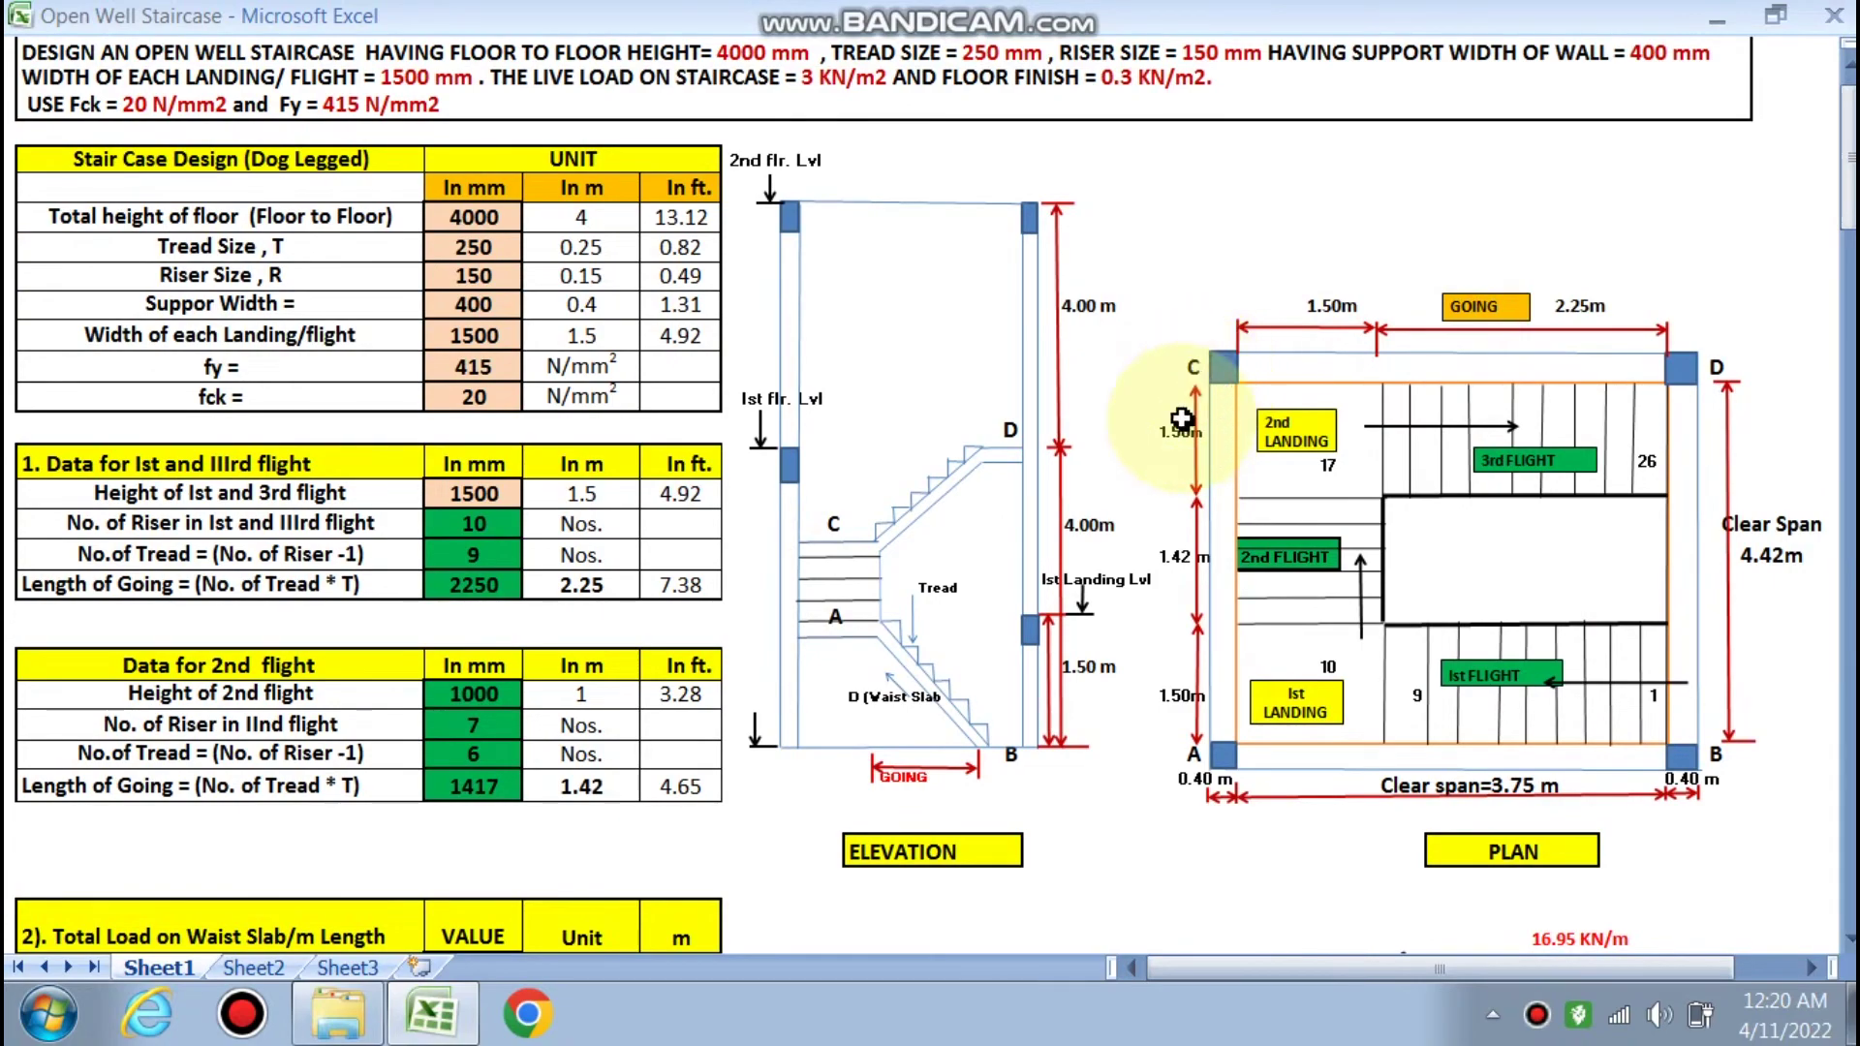
drag(1848, 155, 1840, 541)
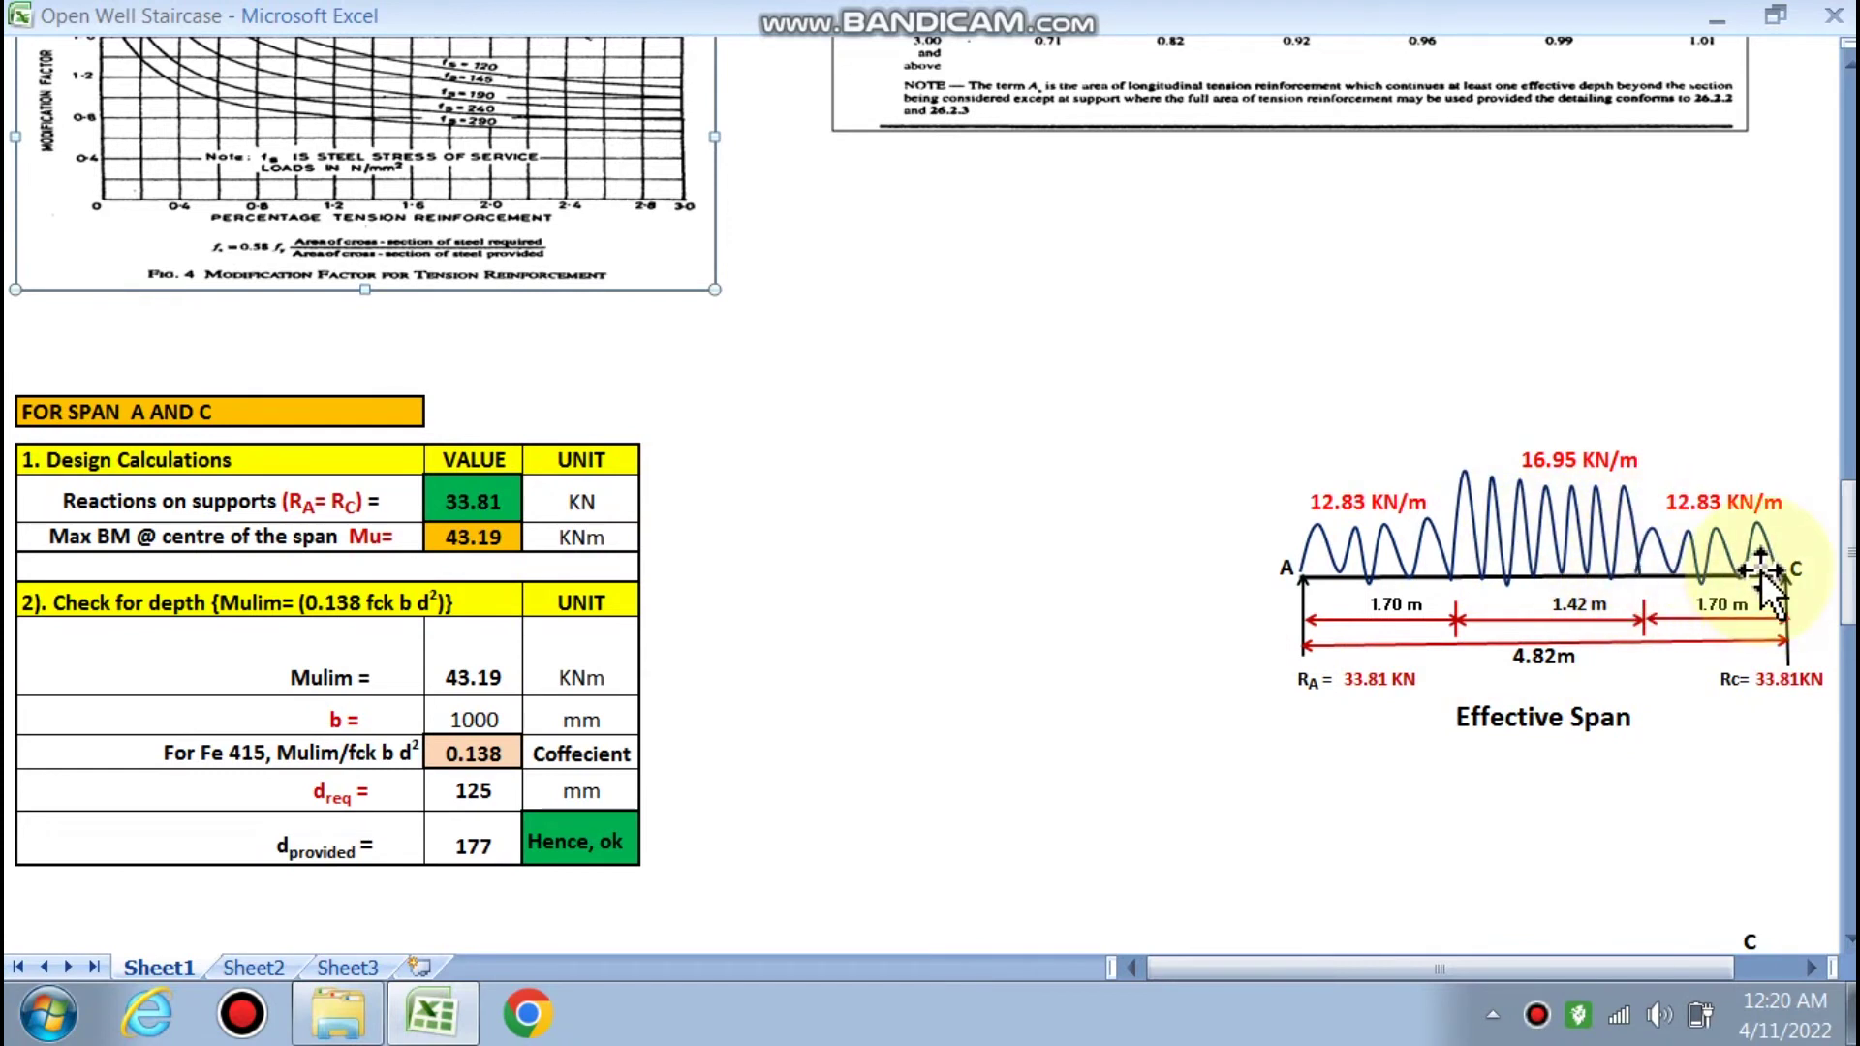
double_click(495, 508)
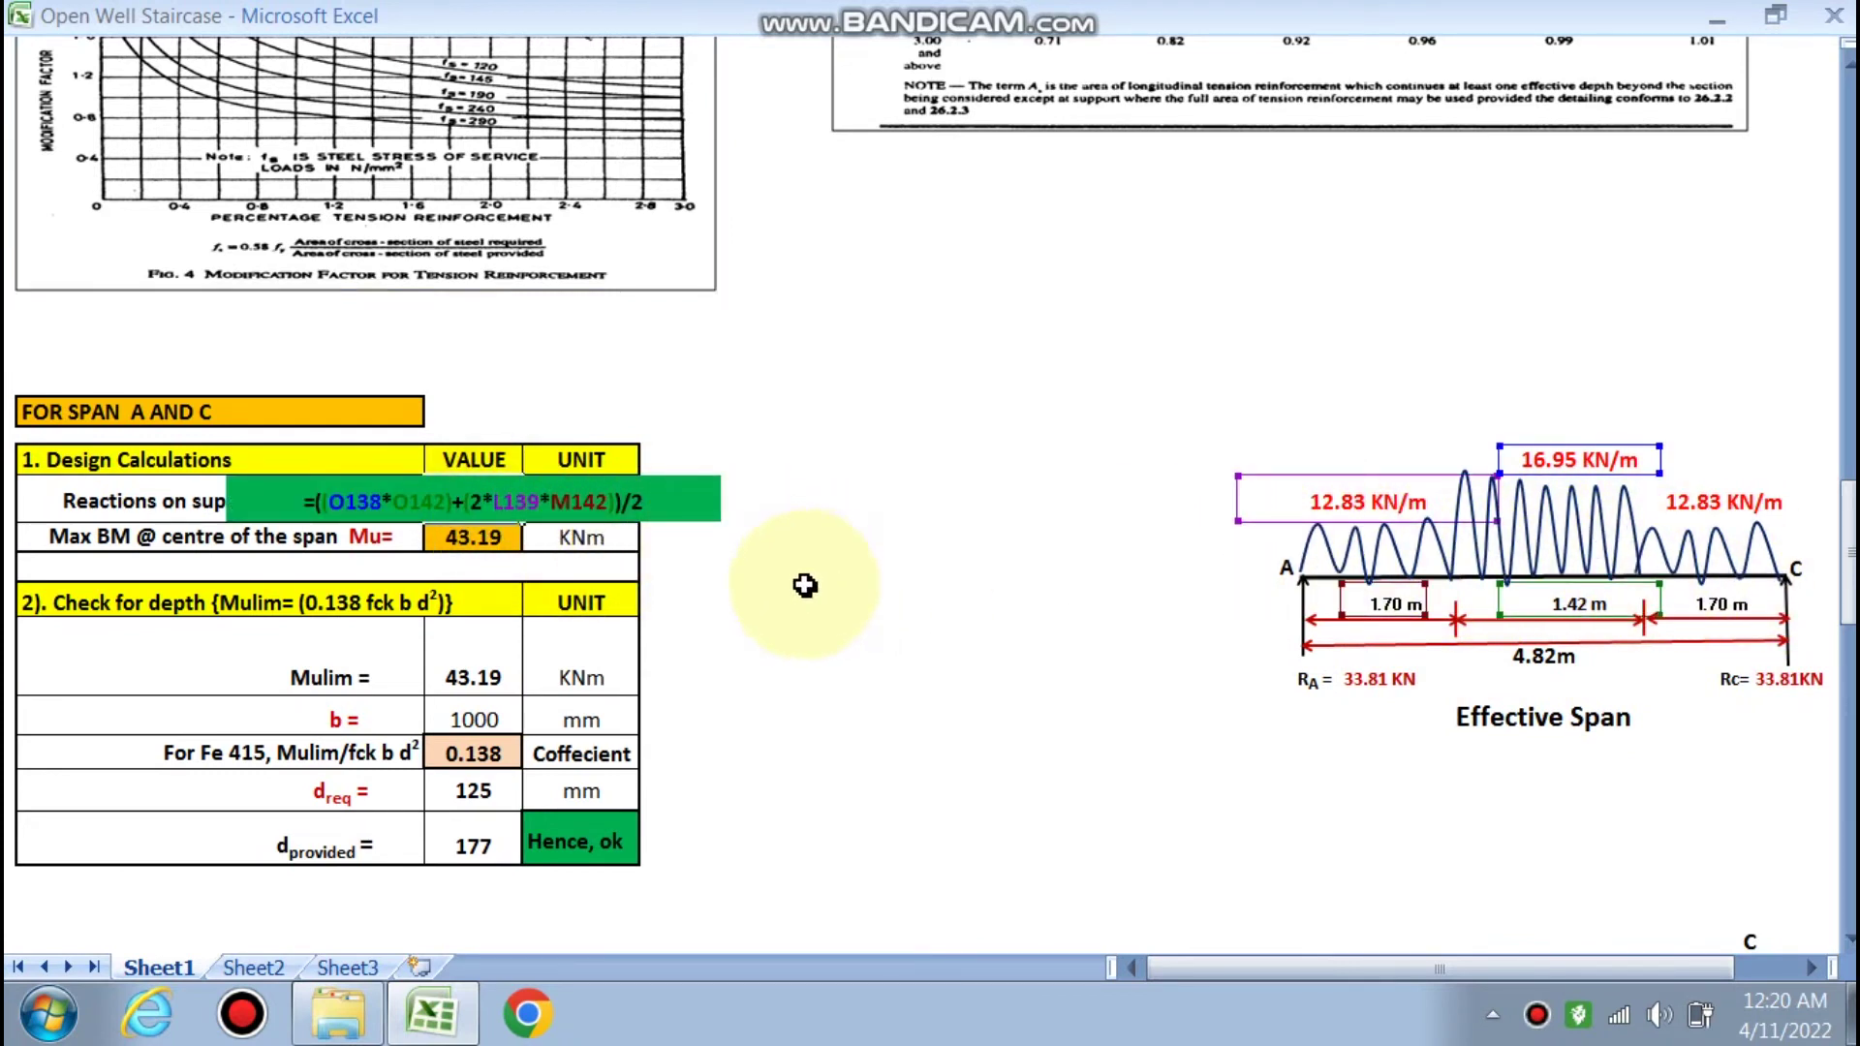
key(Escape)
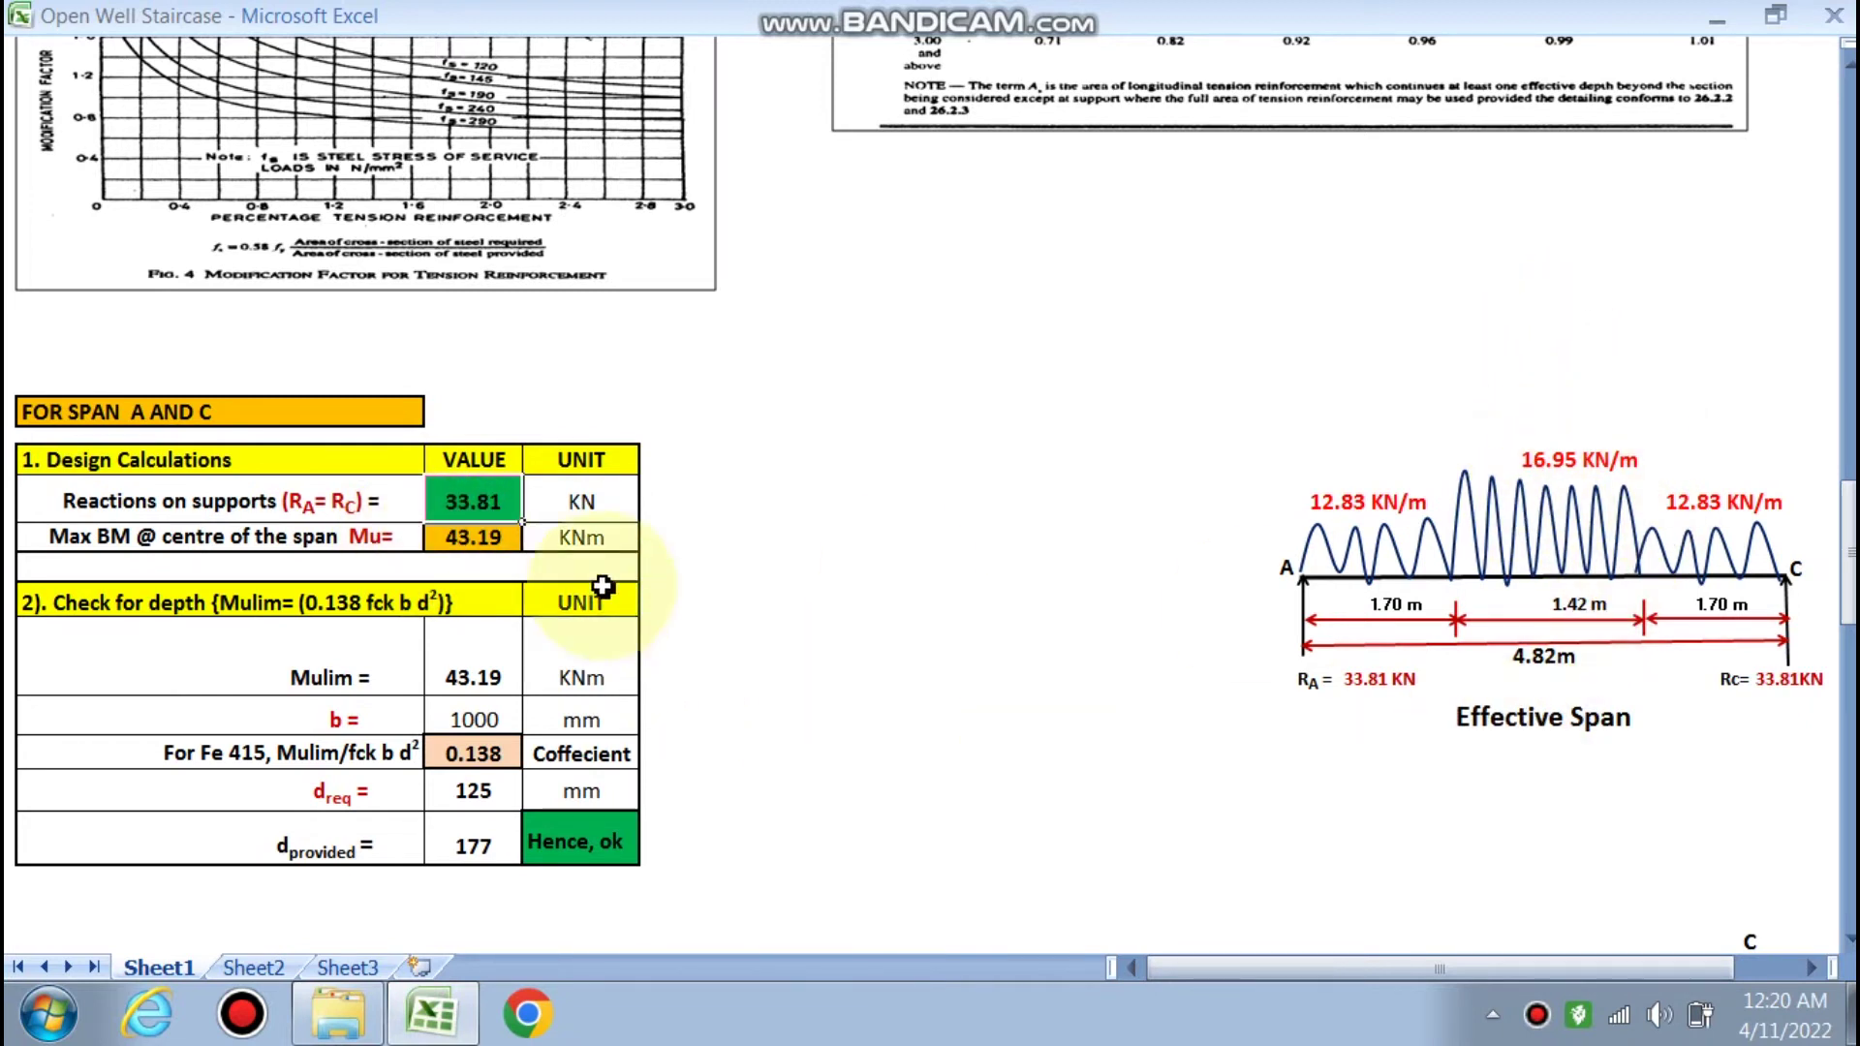
double_click(494, 545)
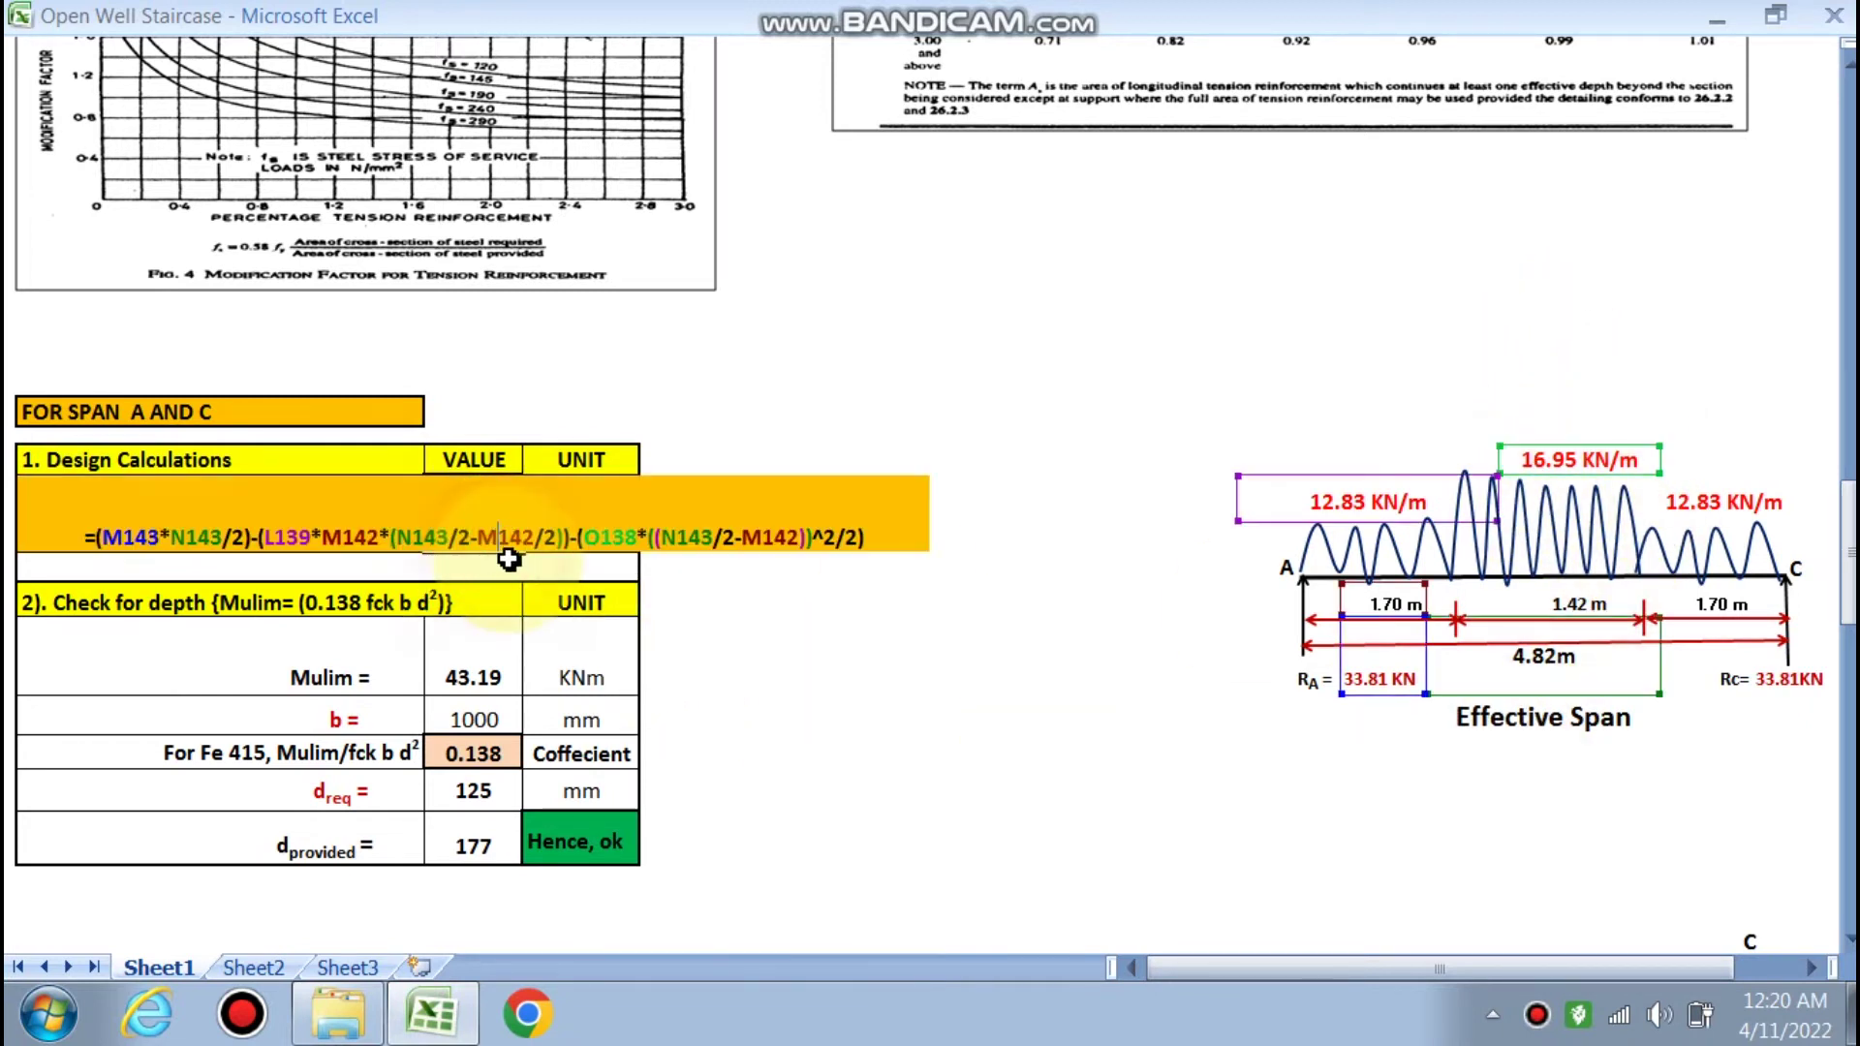
key(Escape)
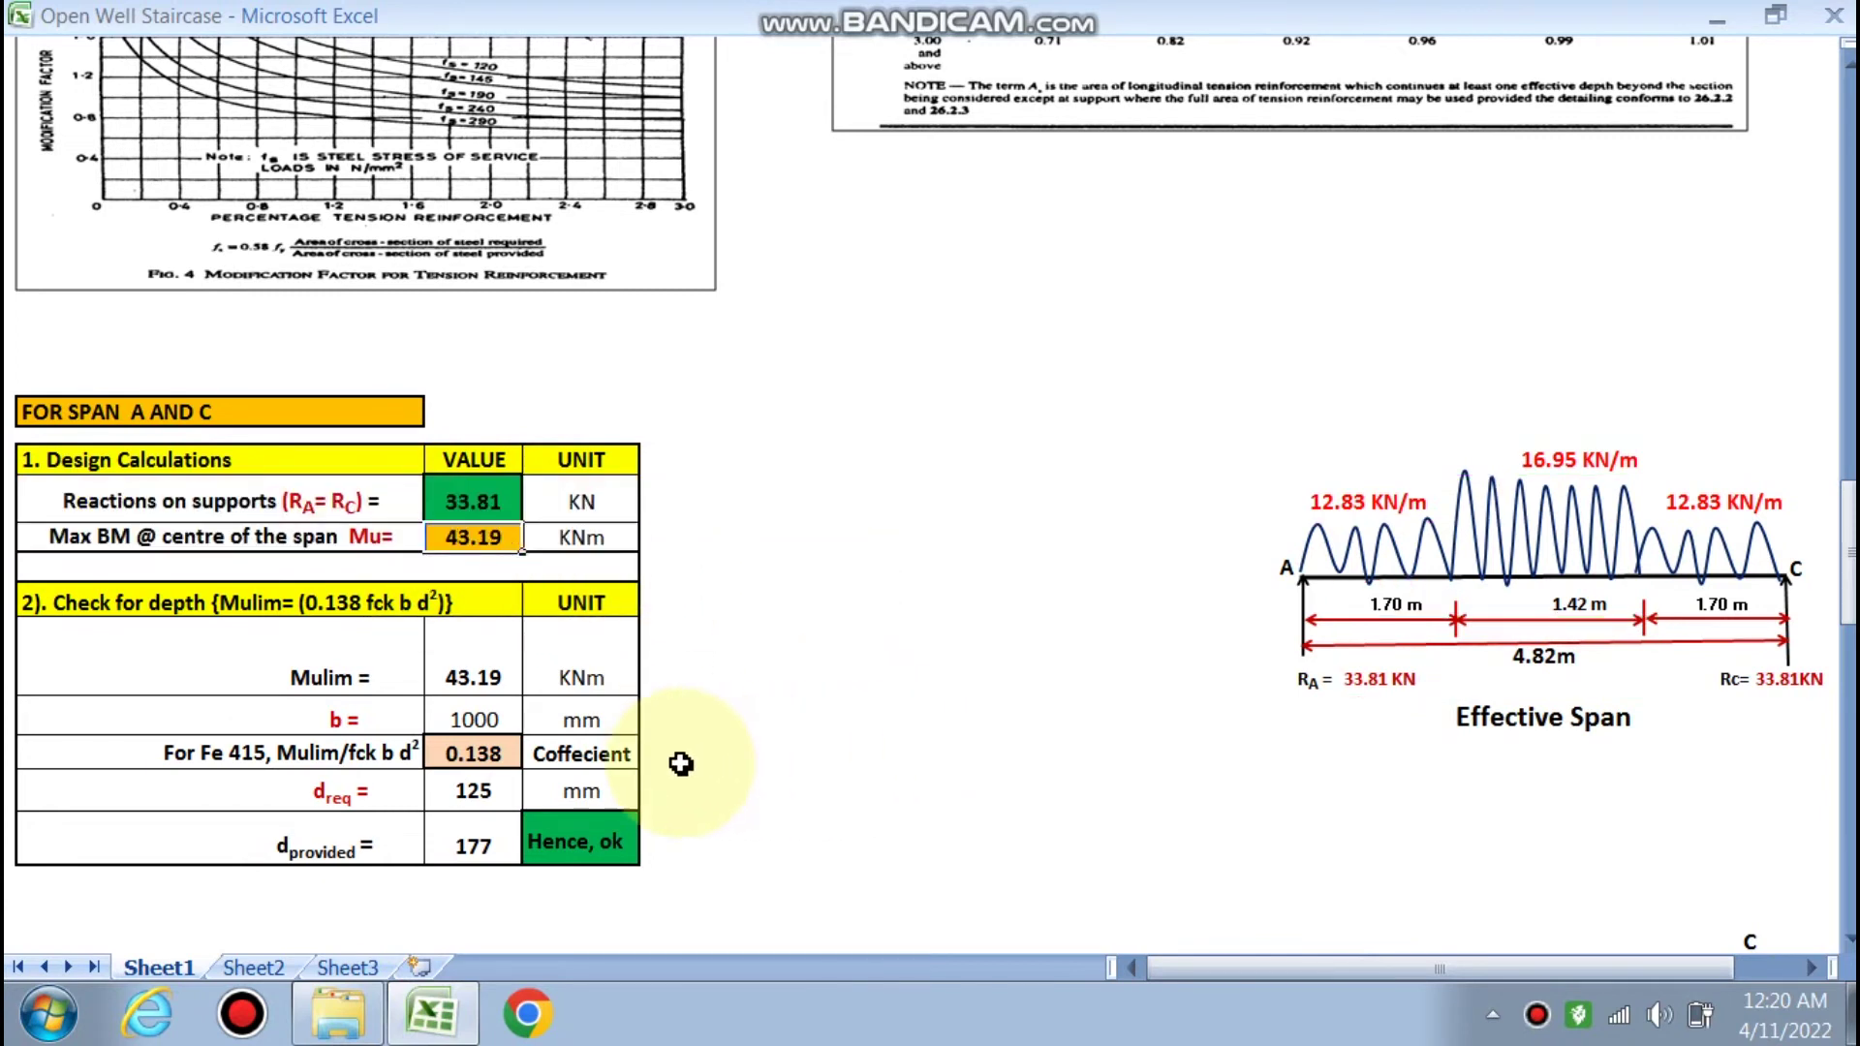
scroll(610, 712, down, 1)
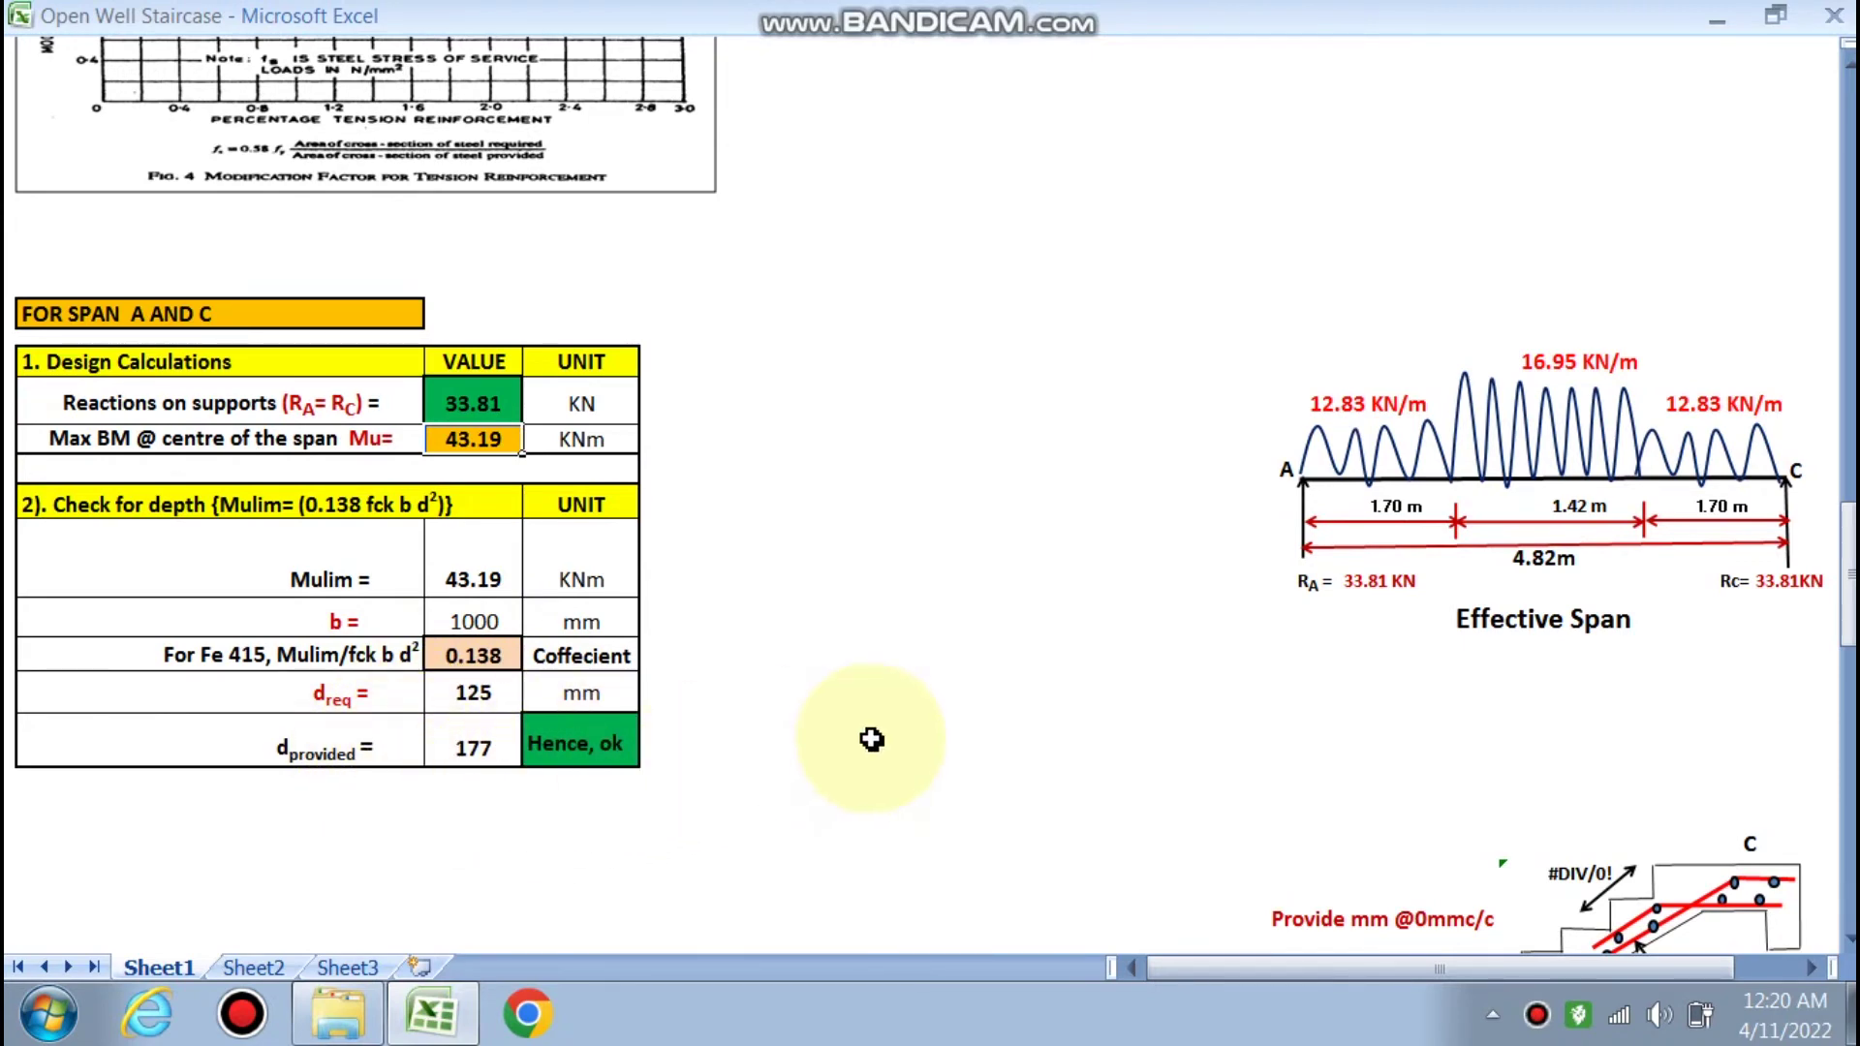
scroll(862, 741, down, 7)
click(487, 596)
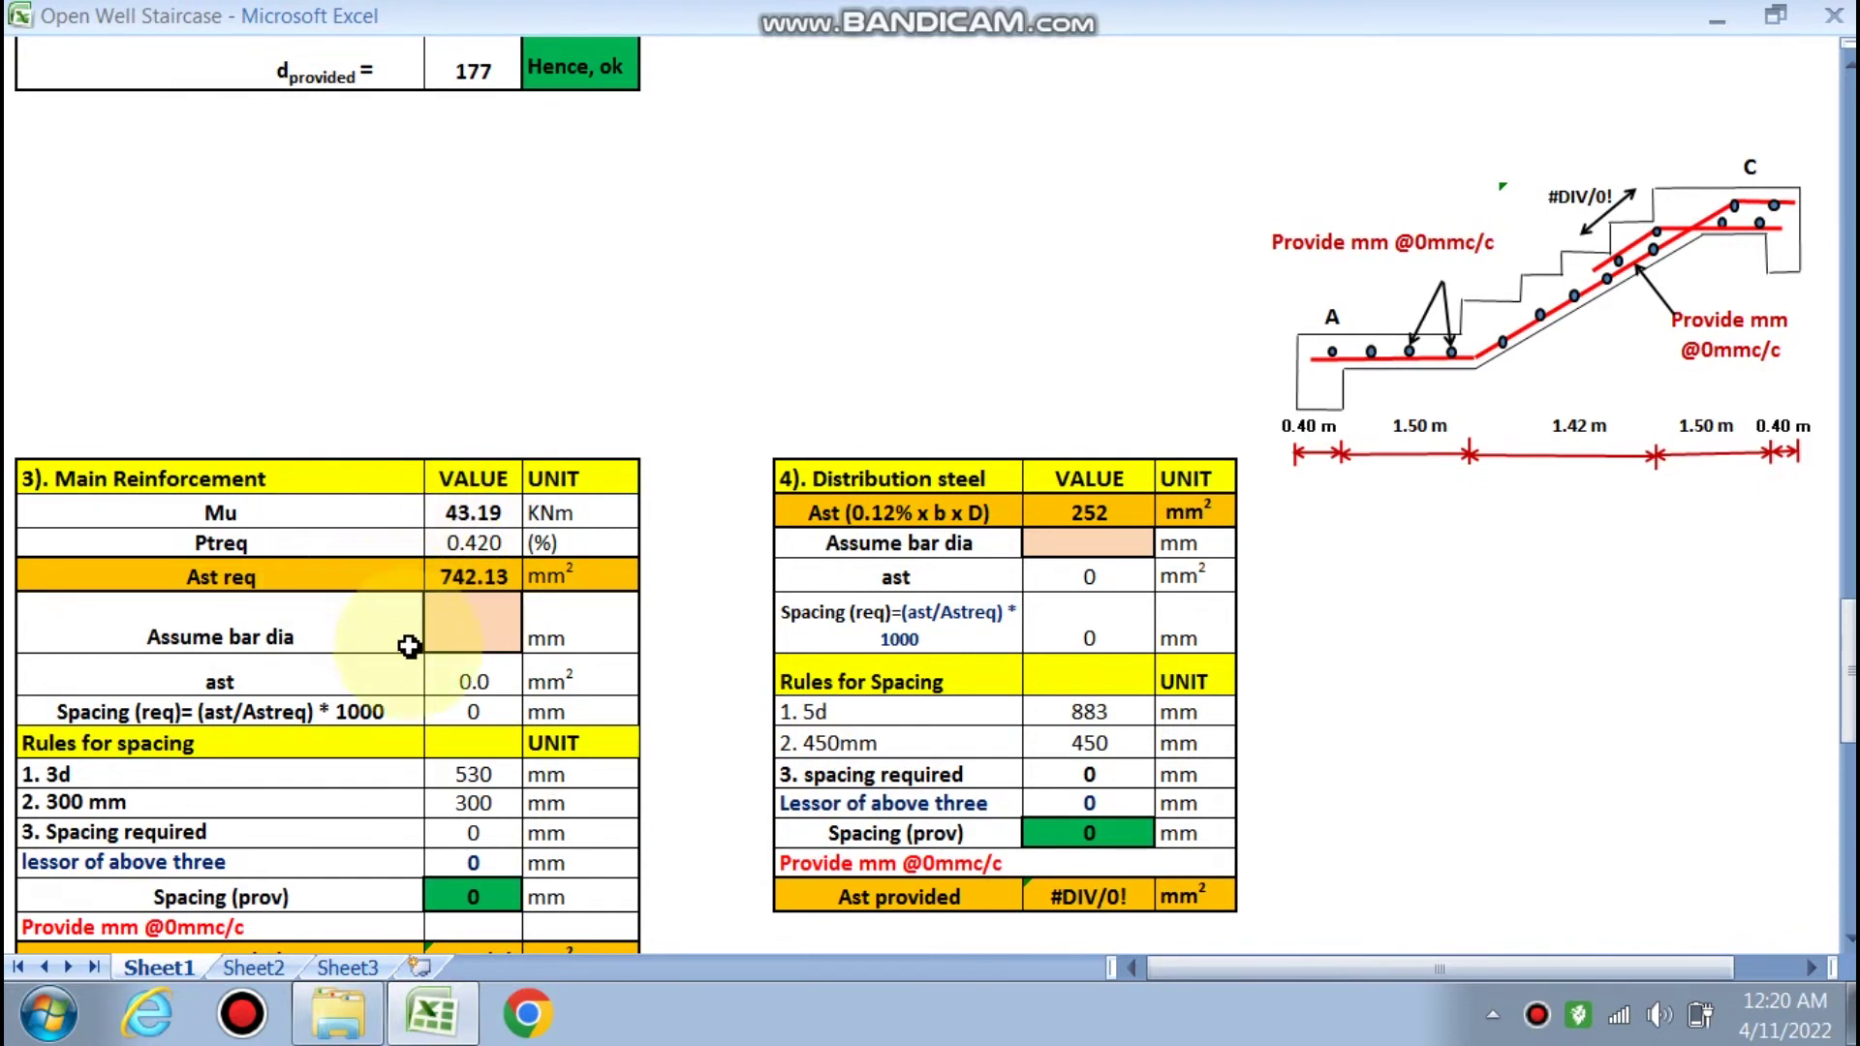
Choose 10 mm main bars for span A and C, giving 100 mm spacing
click(531, 637)
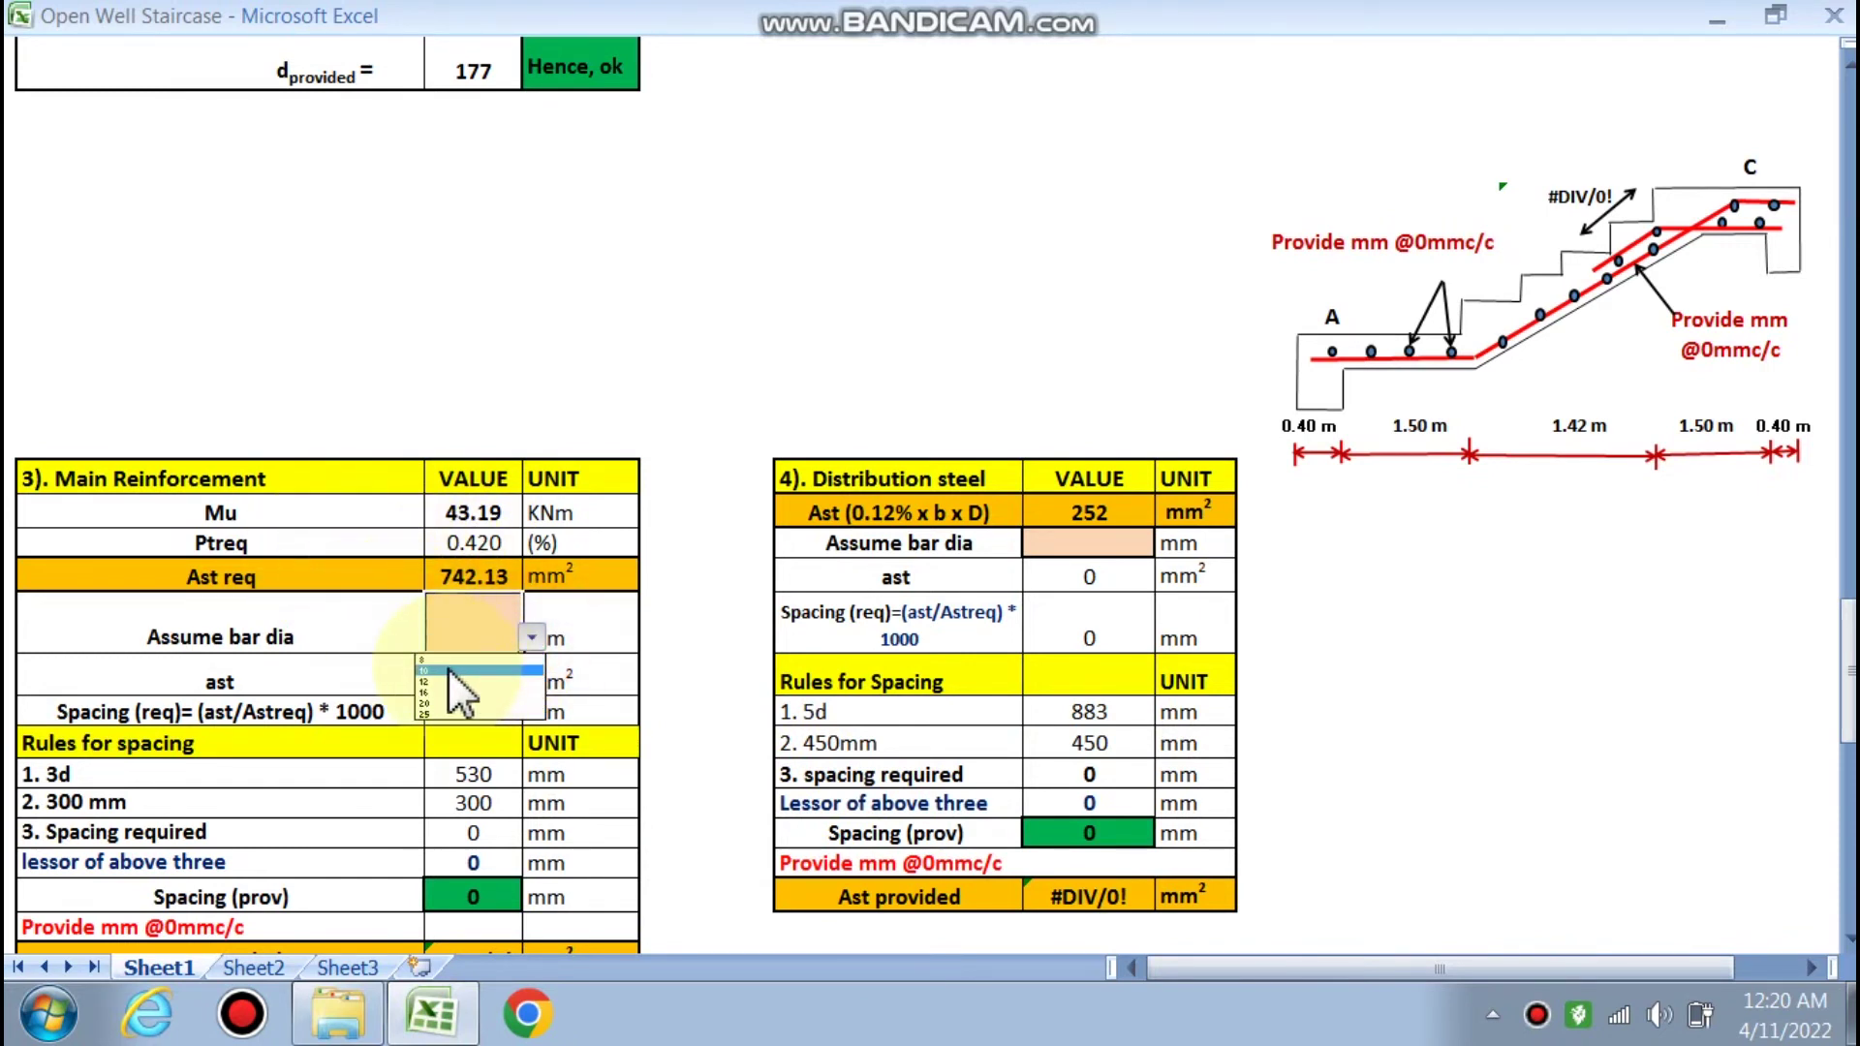
click(445, 669)
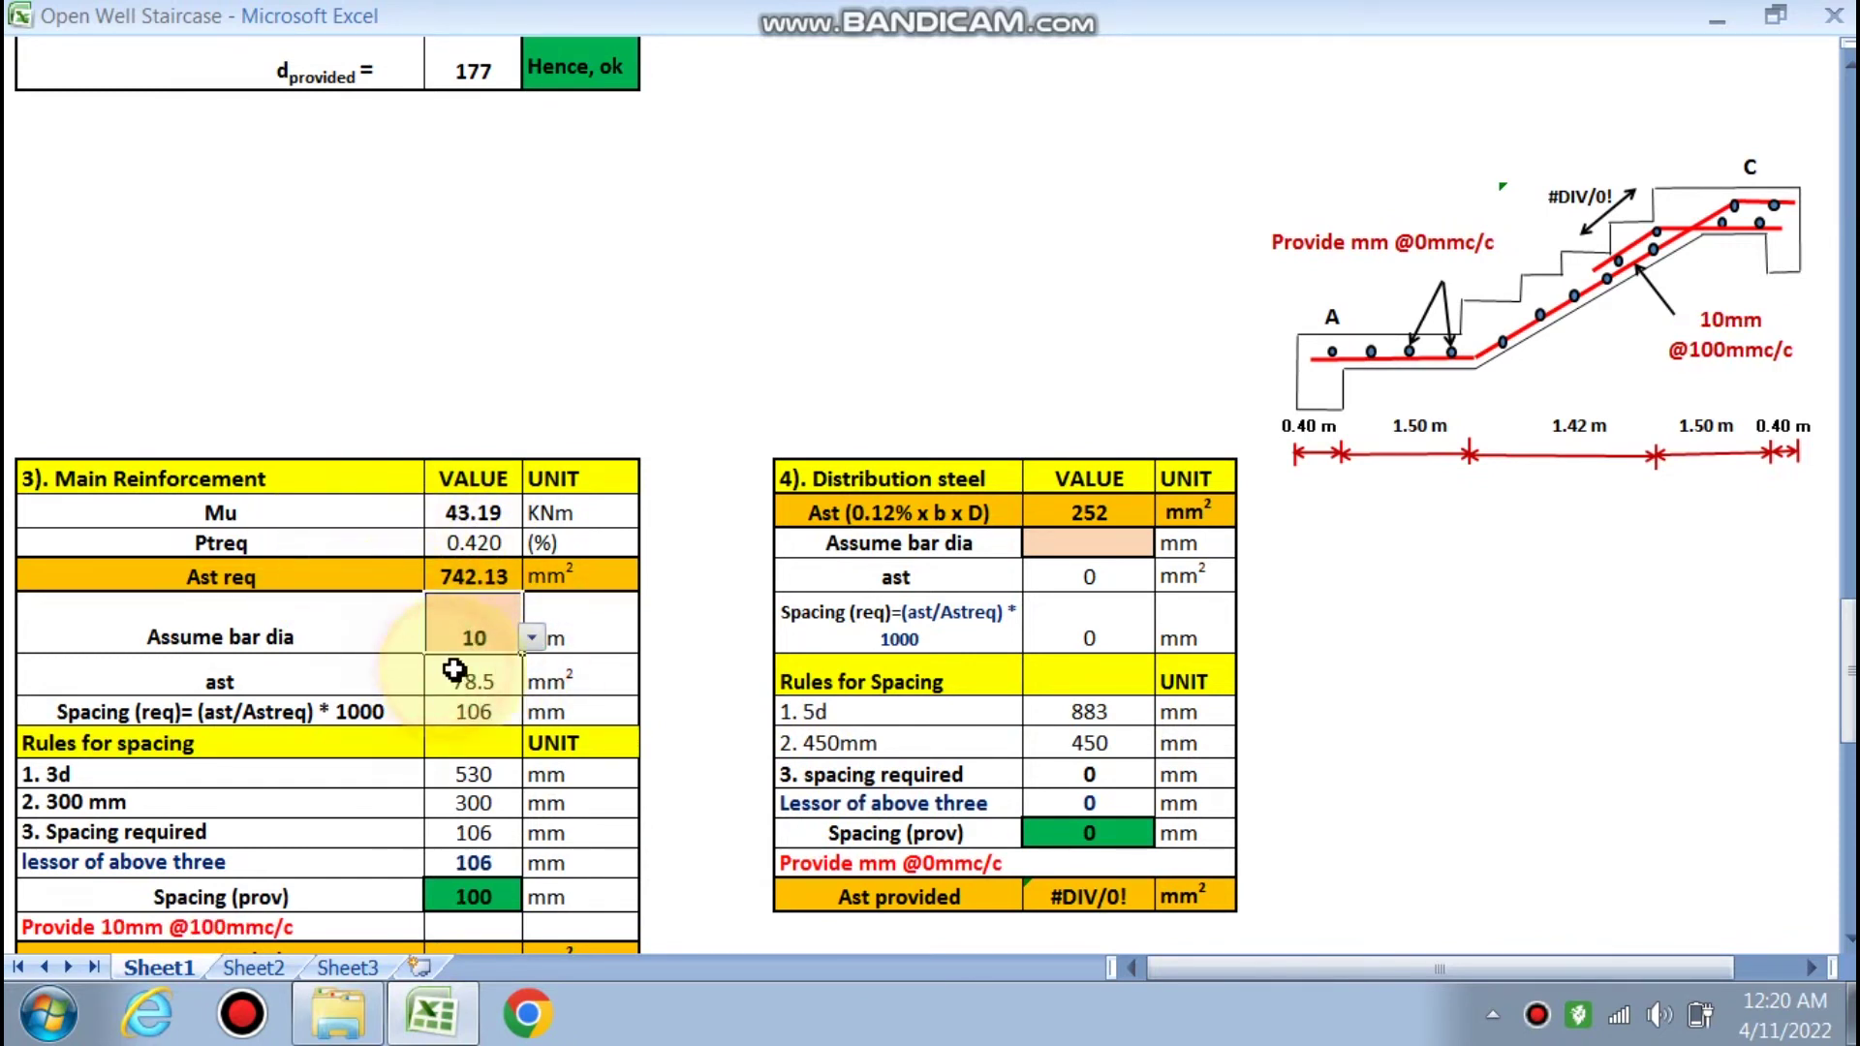
scroll(455, 668, down, 1)
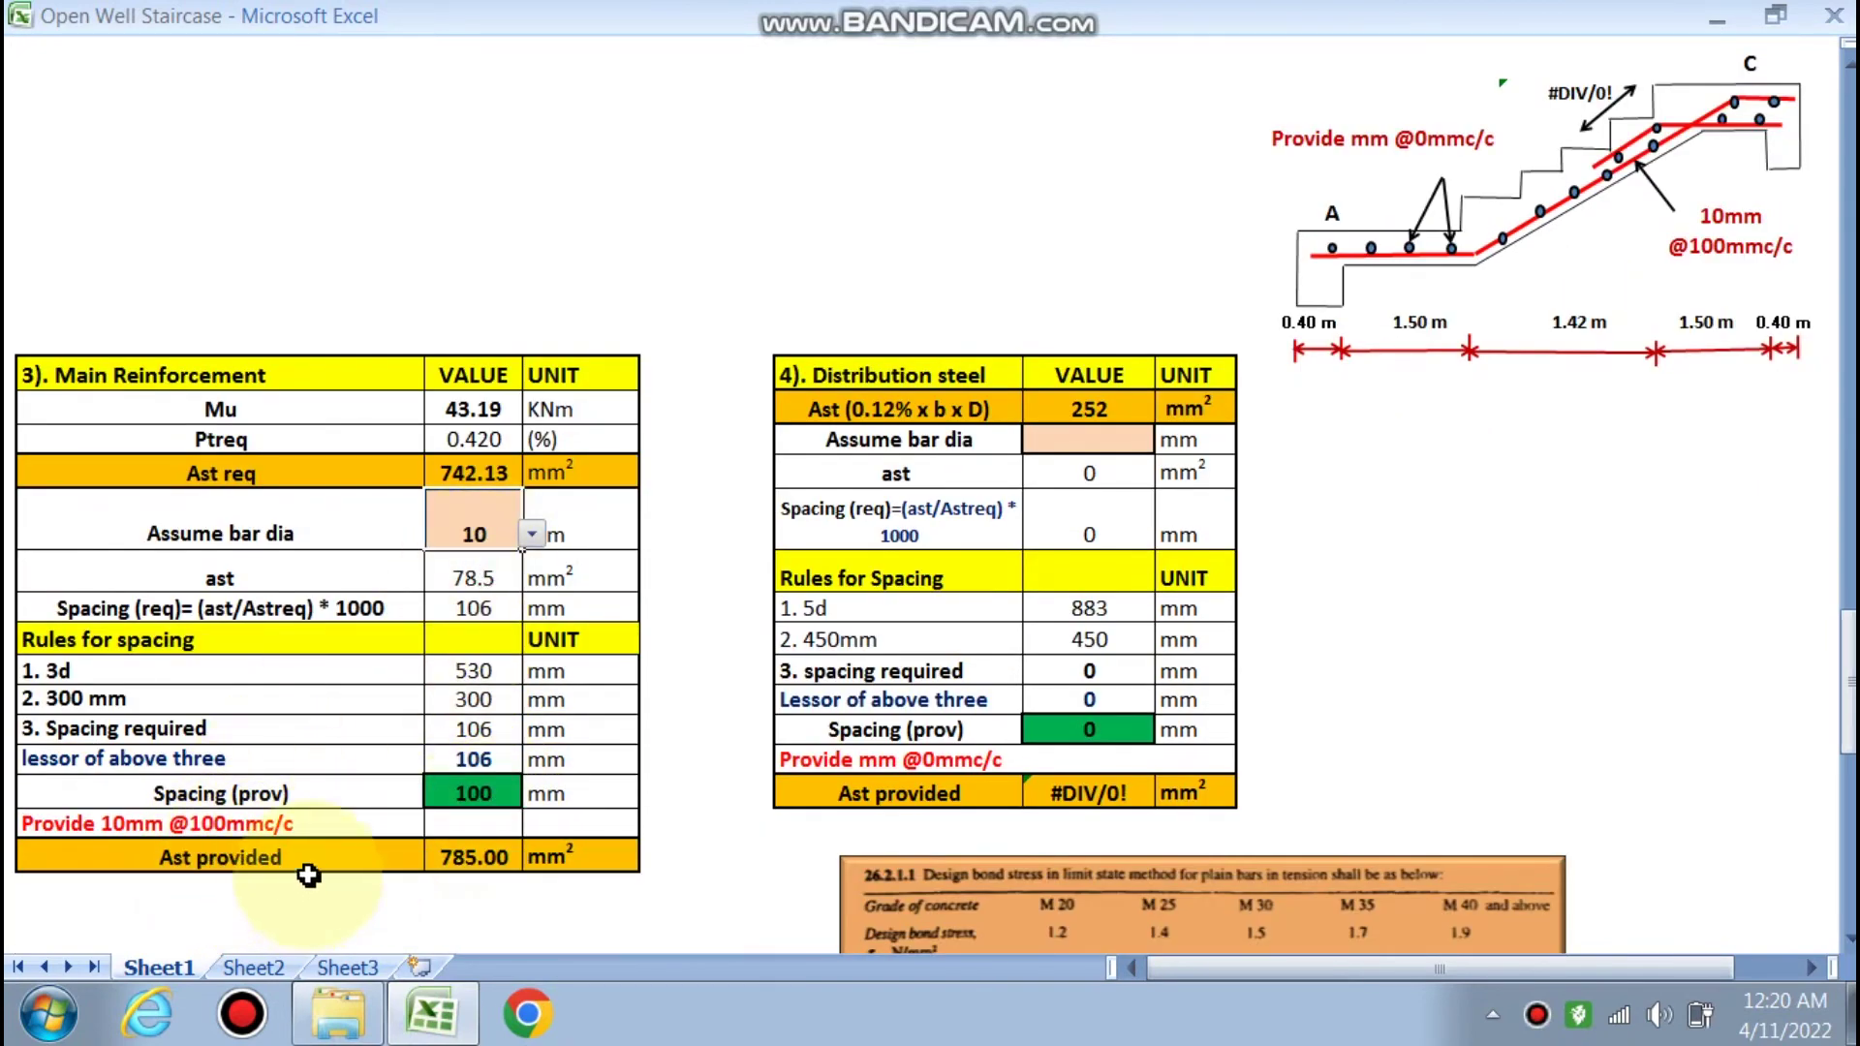
scroll(1473, 557, up, 1)
Choose 8 mm distribution bars, giving 190 mm spacing
click(1109, 541)
click(1163, 544)
click(1075, 566)
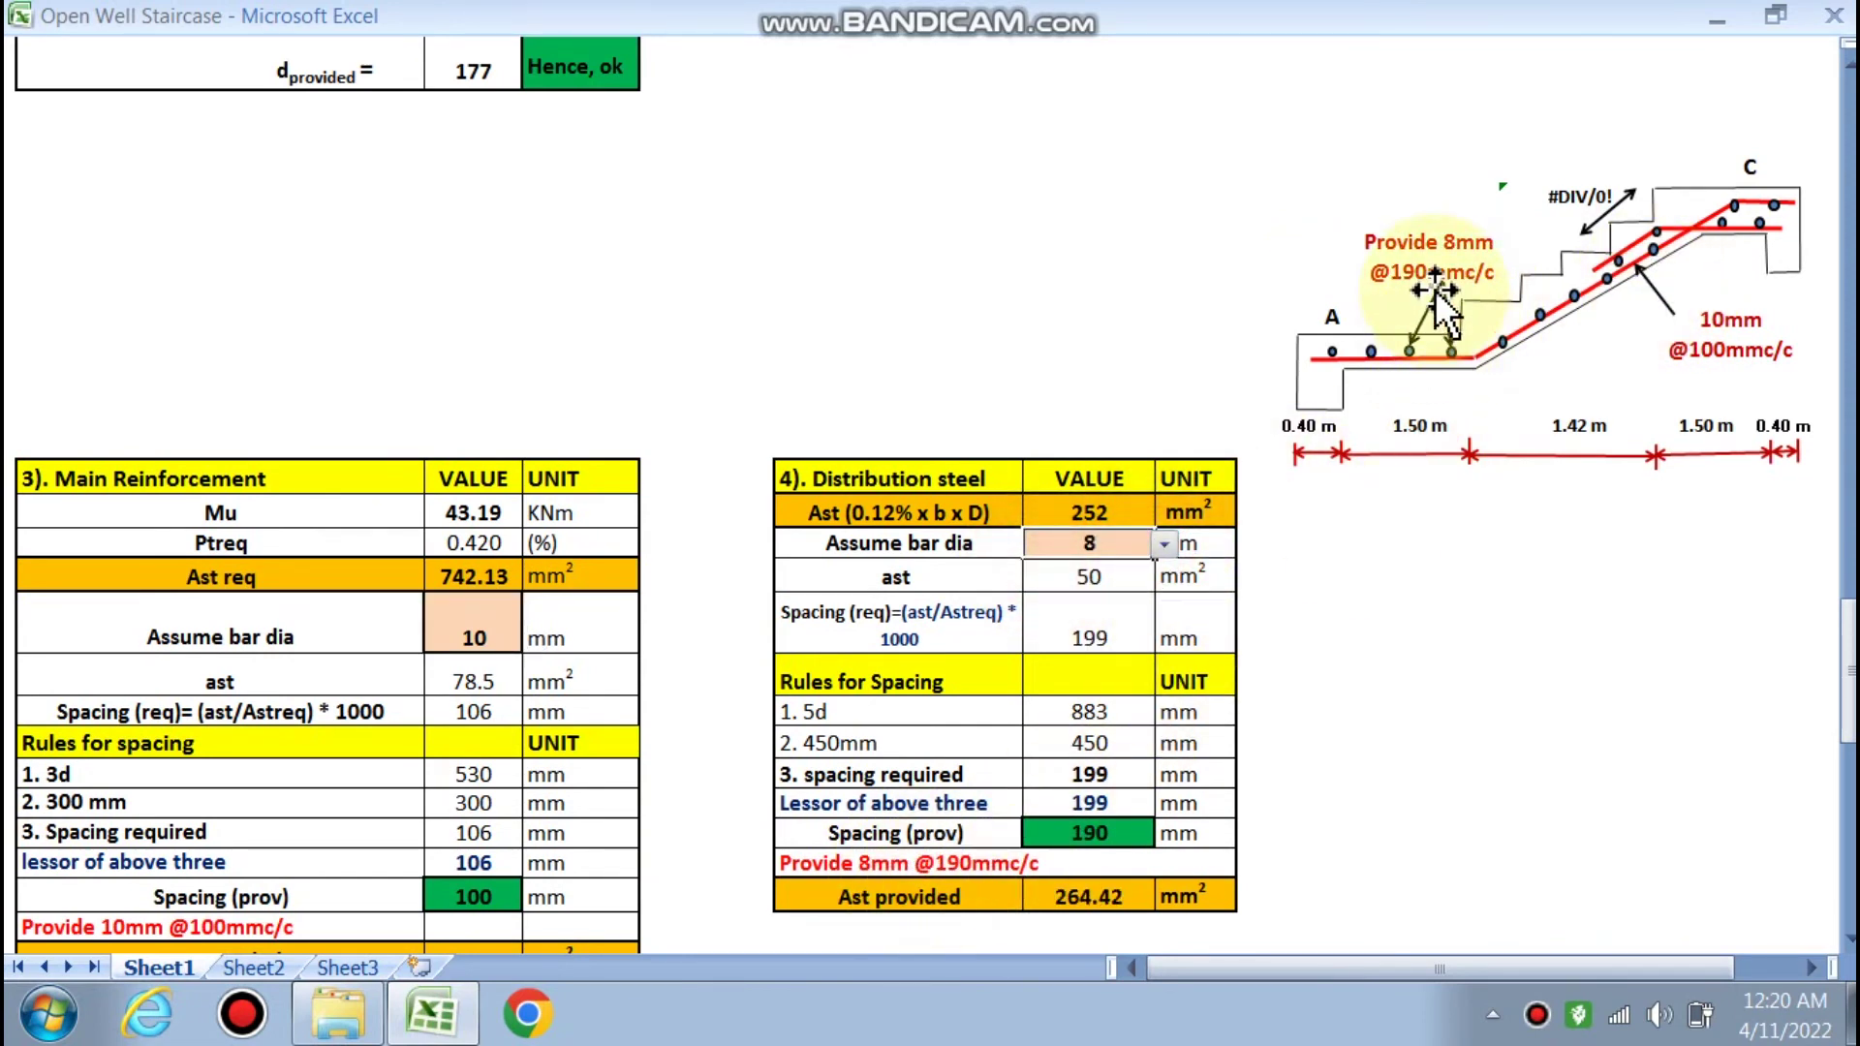
scroll(1067, 419, down, 2)
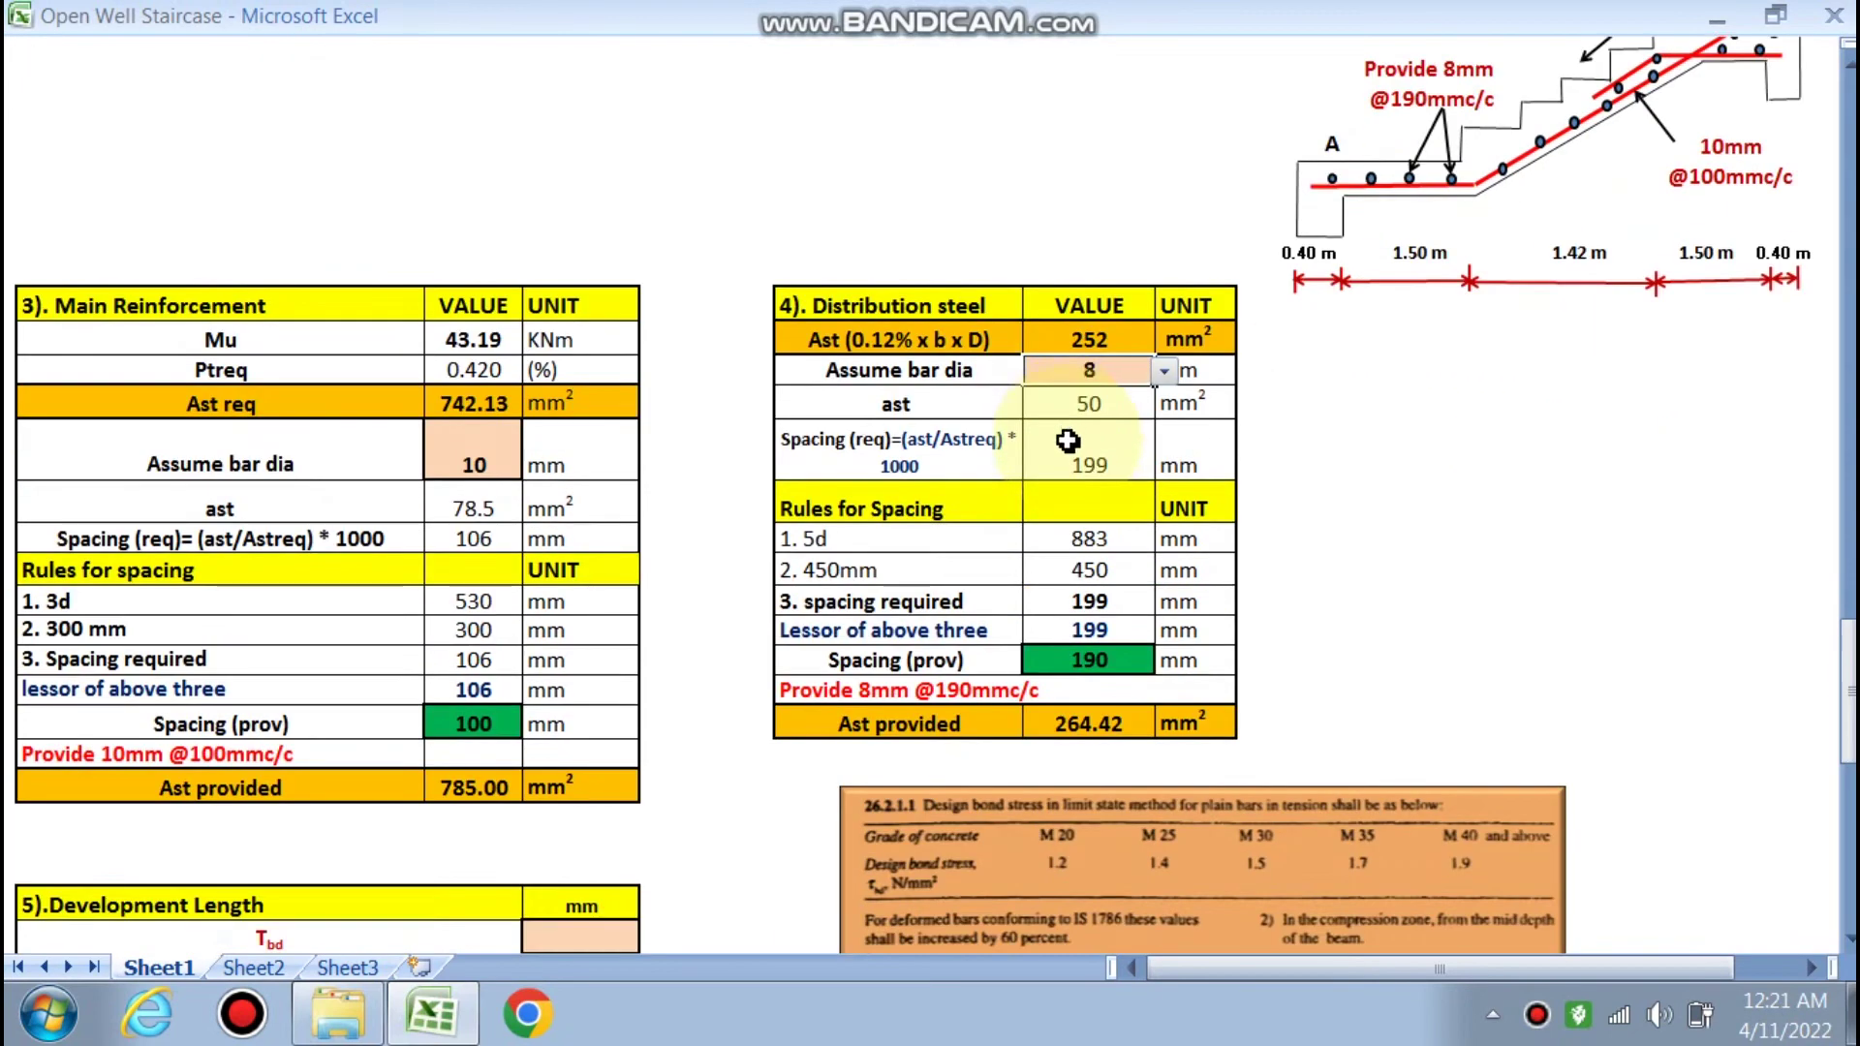
Set the design bond stress Tbd for spans A and C to 1.2 under Development Length
scroll(1068, 433, down, 4)
click(562, 557)
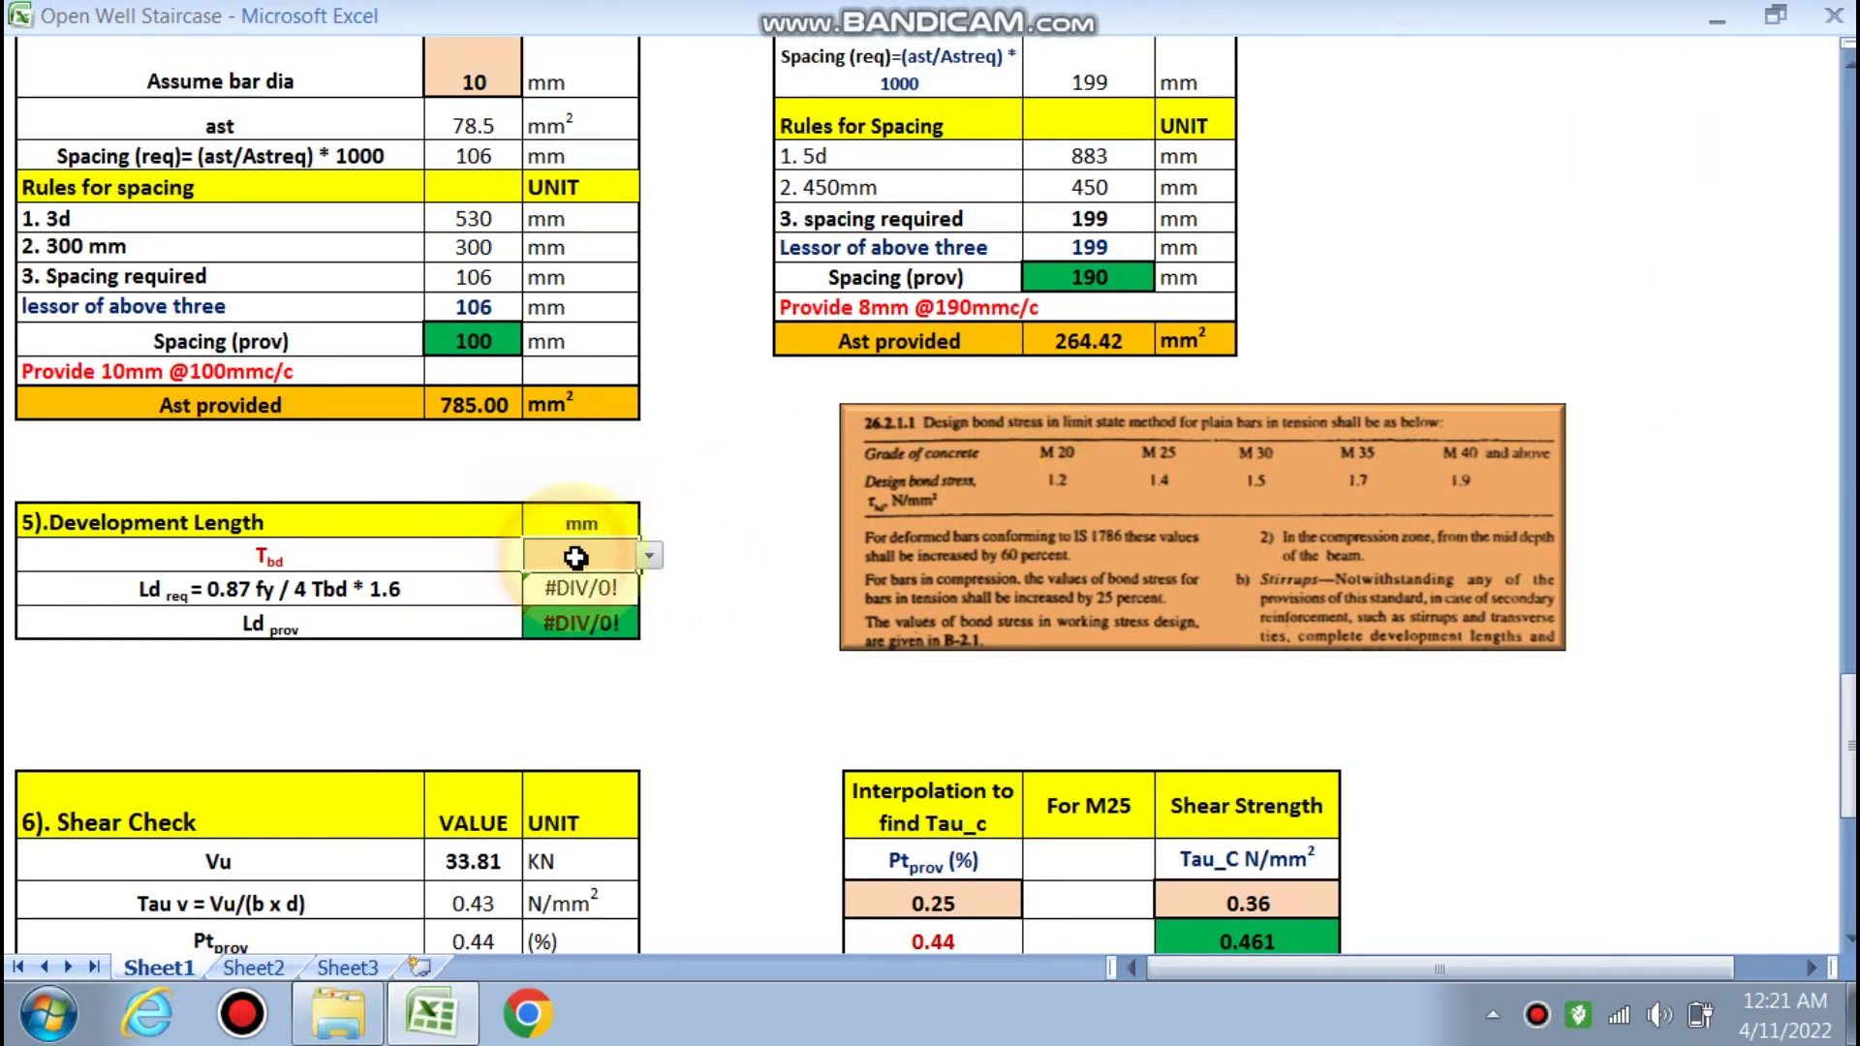
click(648, 556)
click(556, 575)
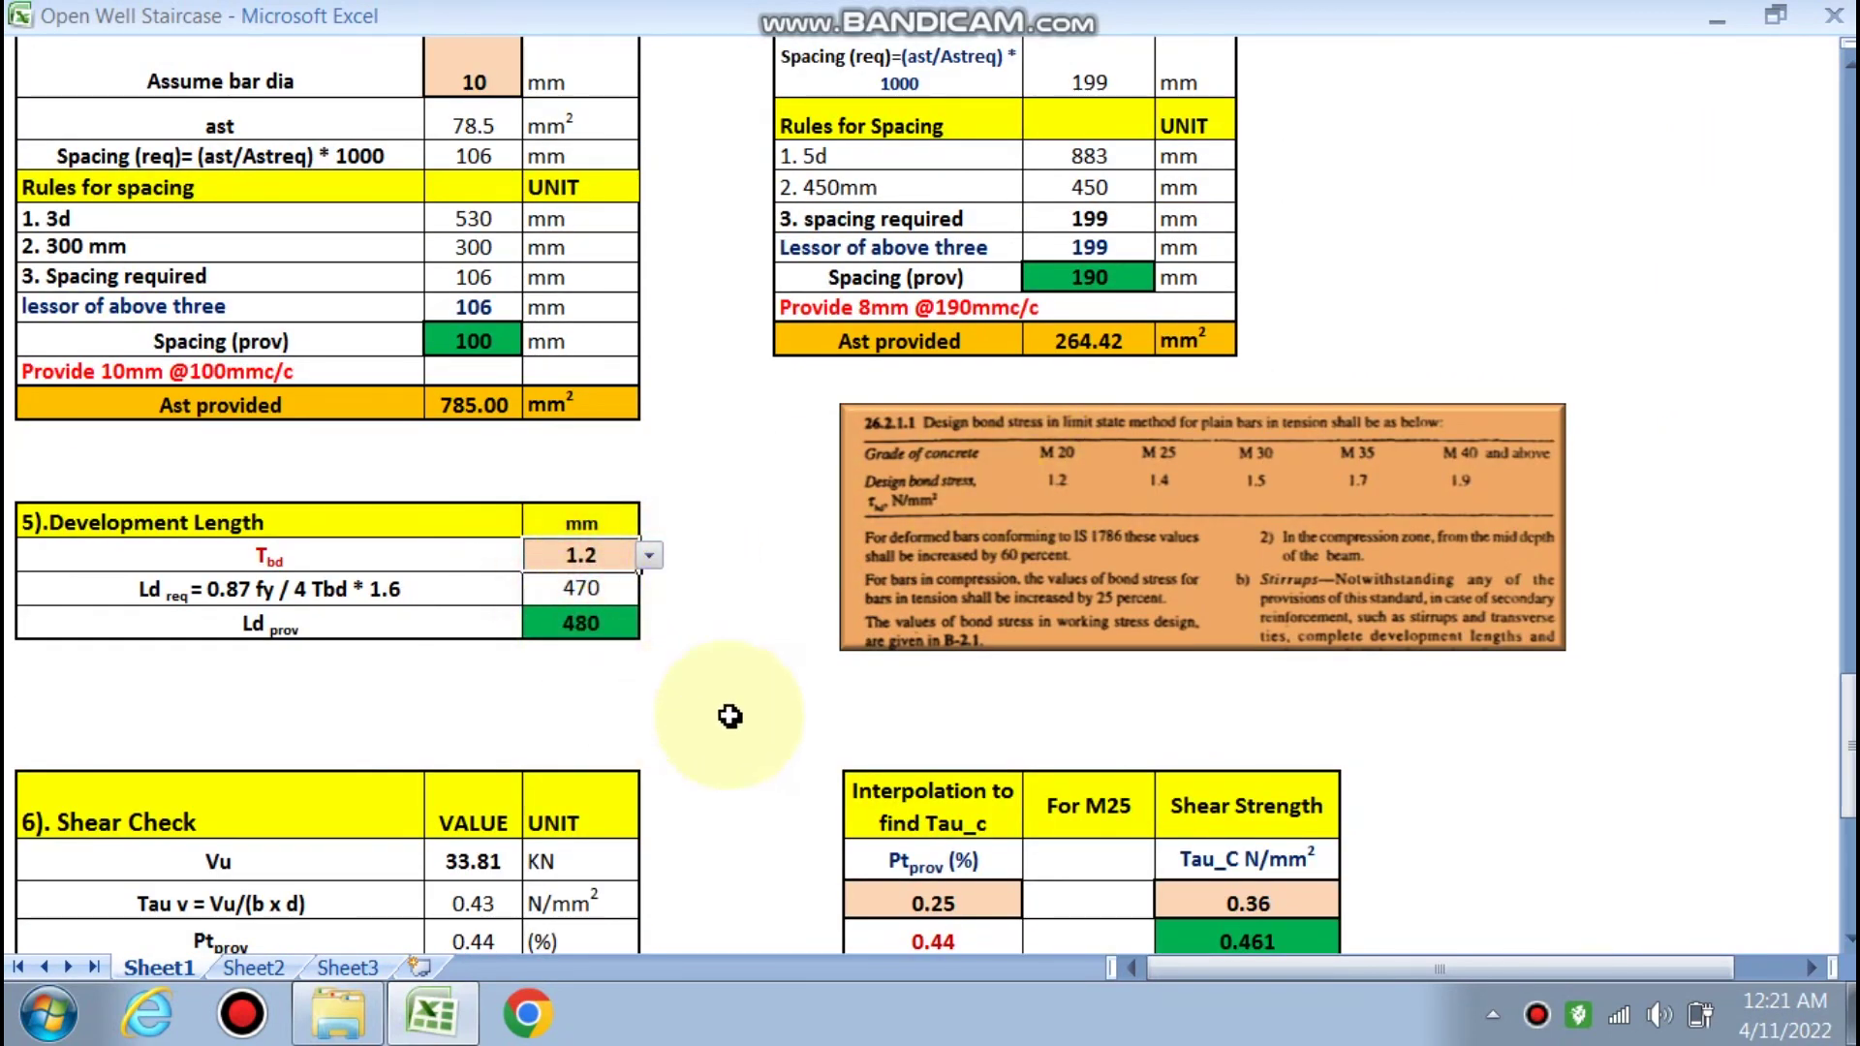
Review the updated design checks, including the 480 mm development length, then return to the top
scroll(690, 708, up, 5)
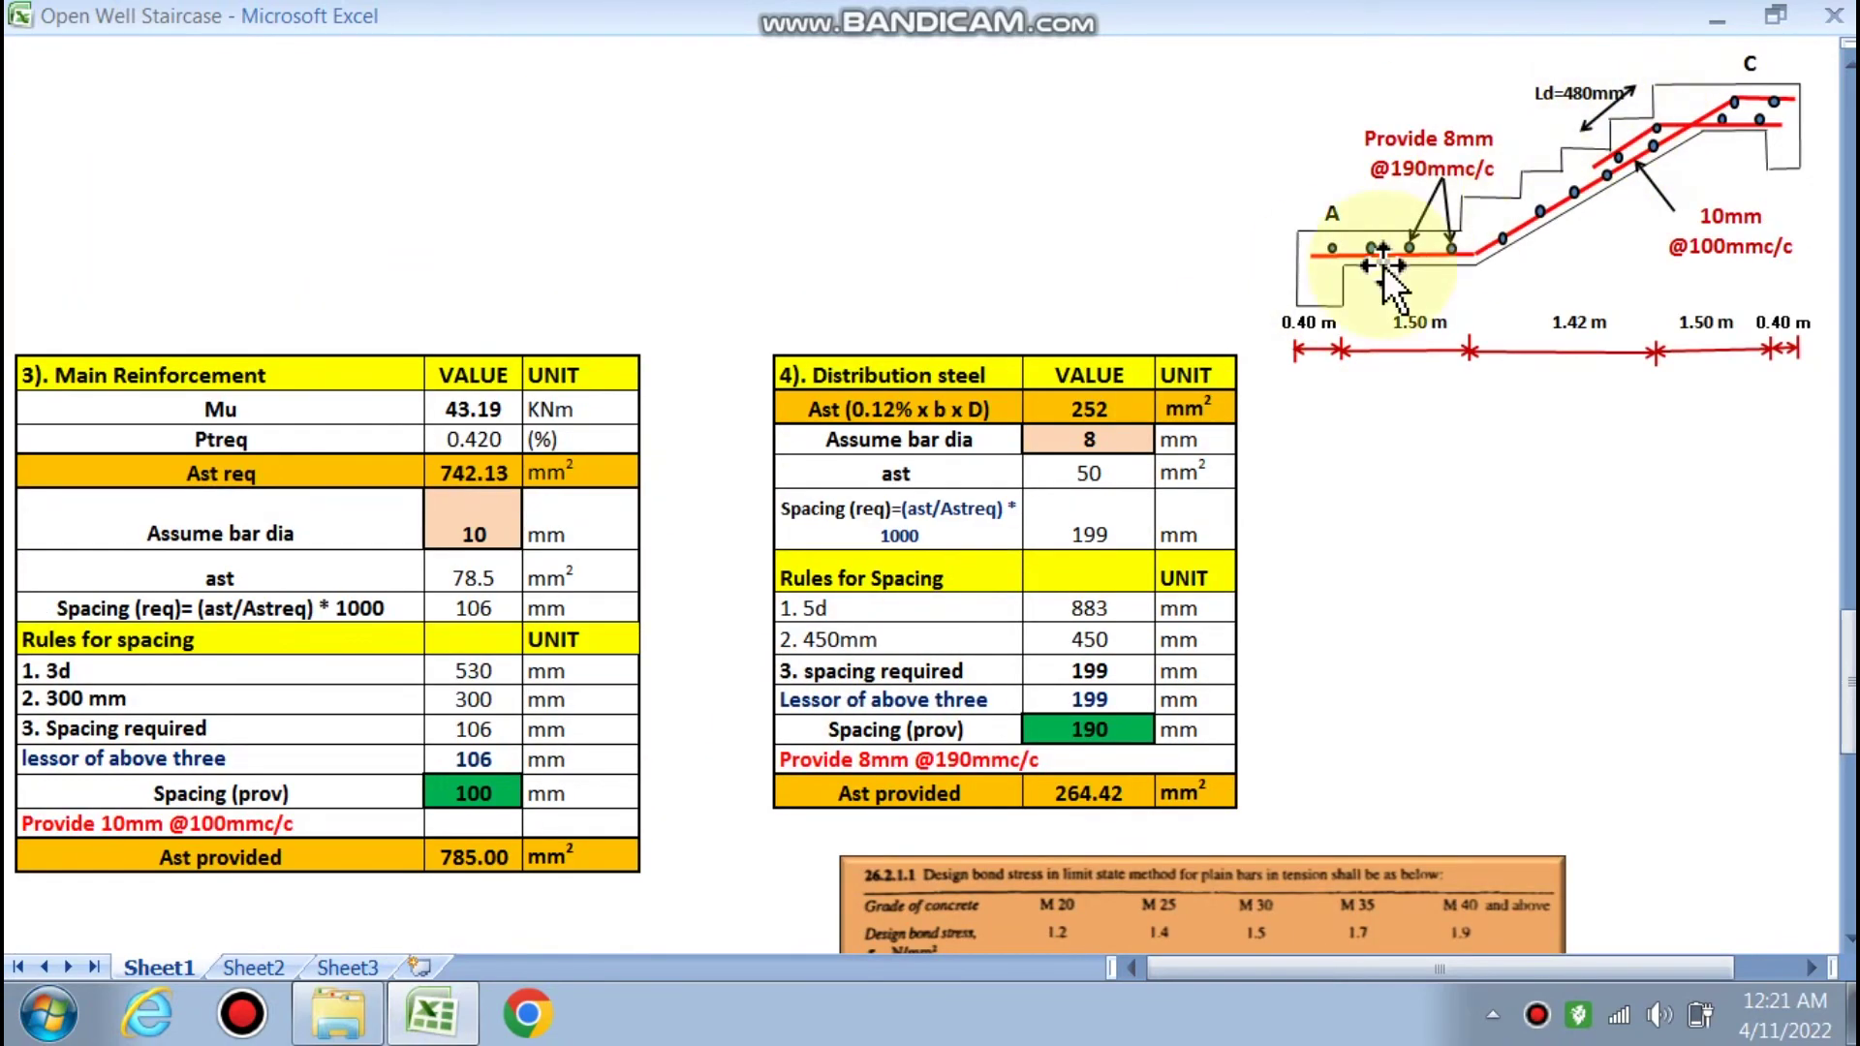
scroll(792, 482, down, 7)
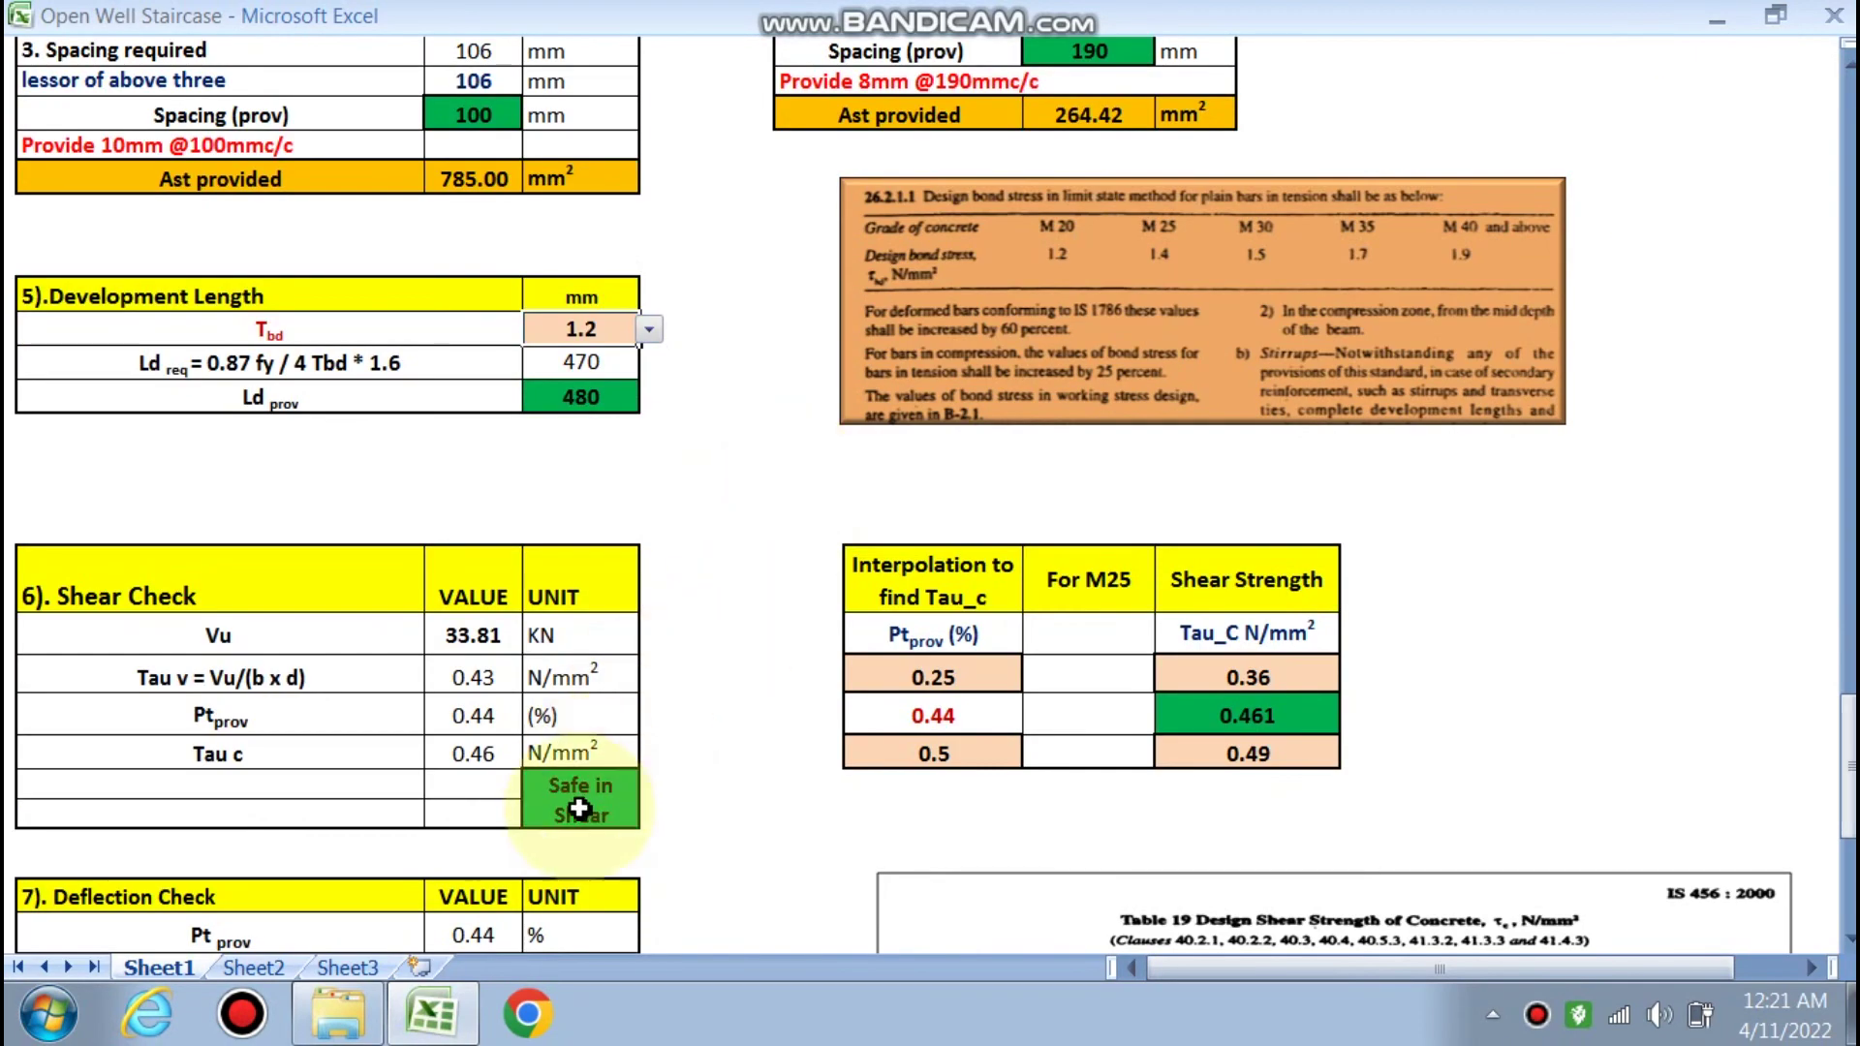
scroll(772, 764, down, 3)
scroll(729, 768, down, 2)
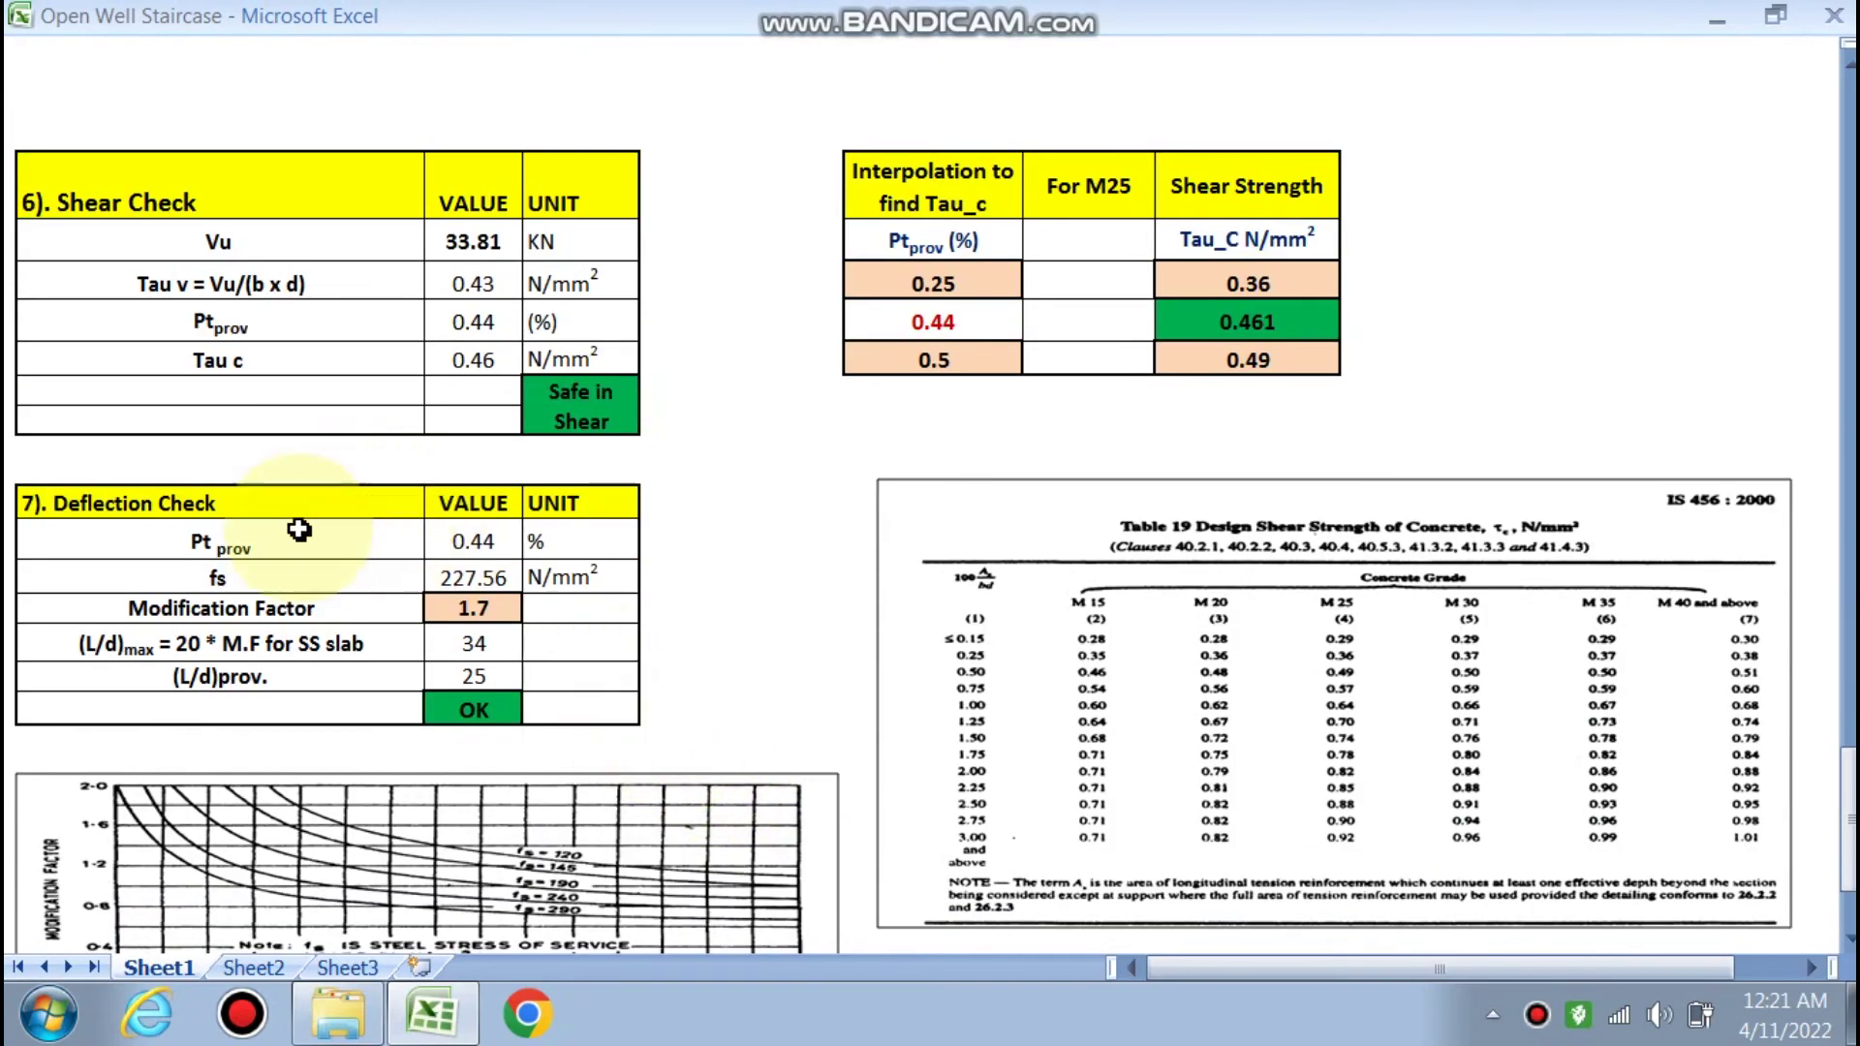
scroll(542, 702, down, 3)
scroll(1044, 705, up, 12)
scroll(1044, 705, up, 15)
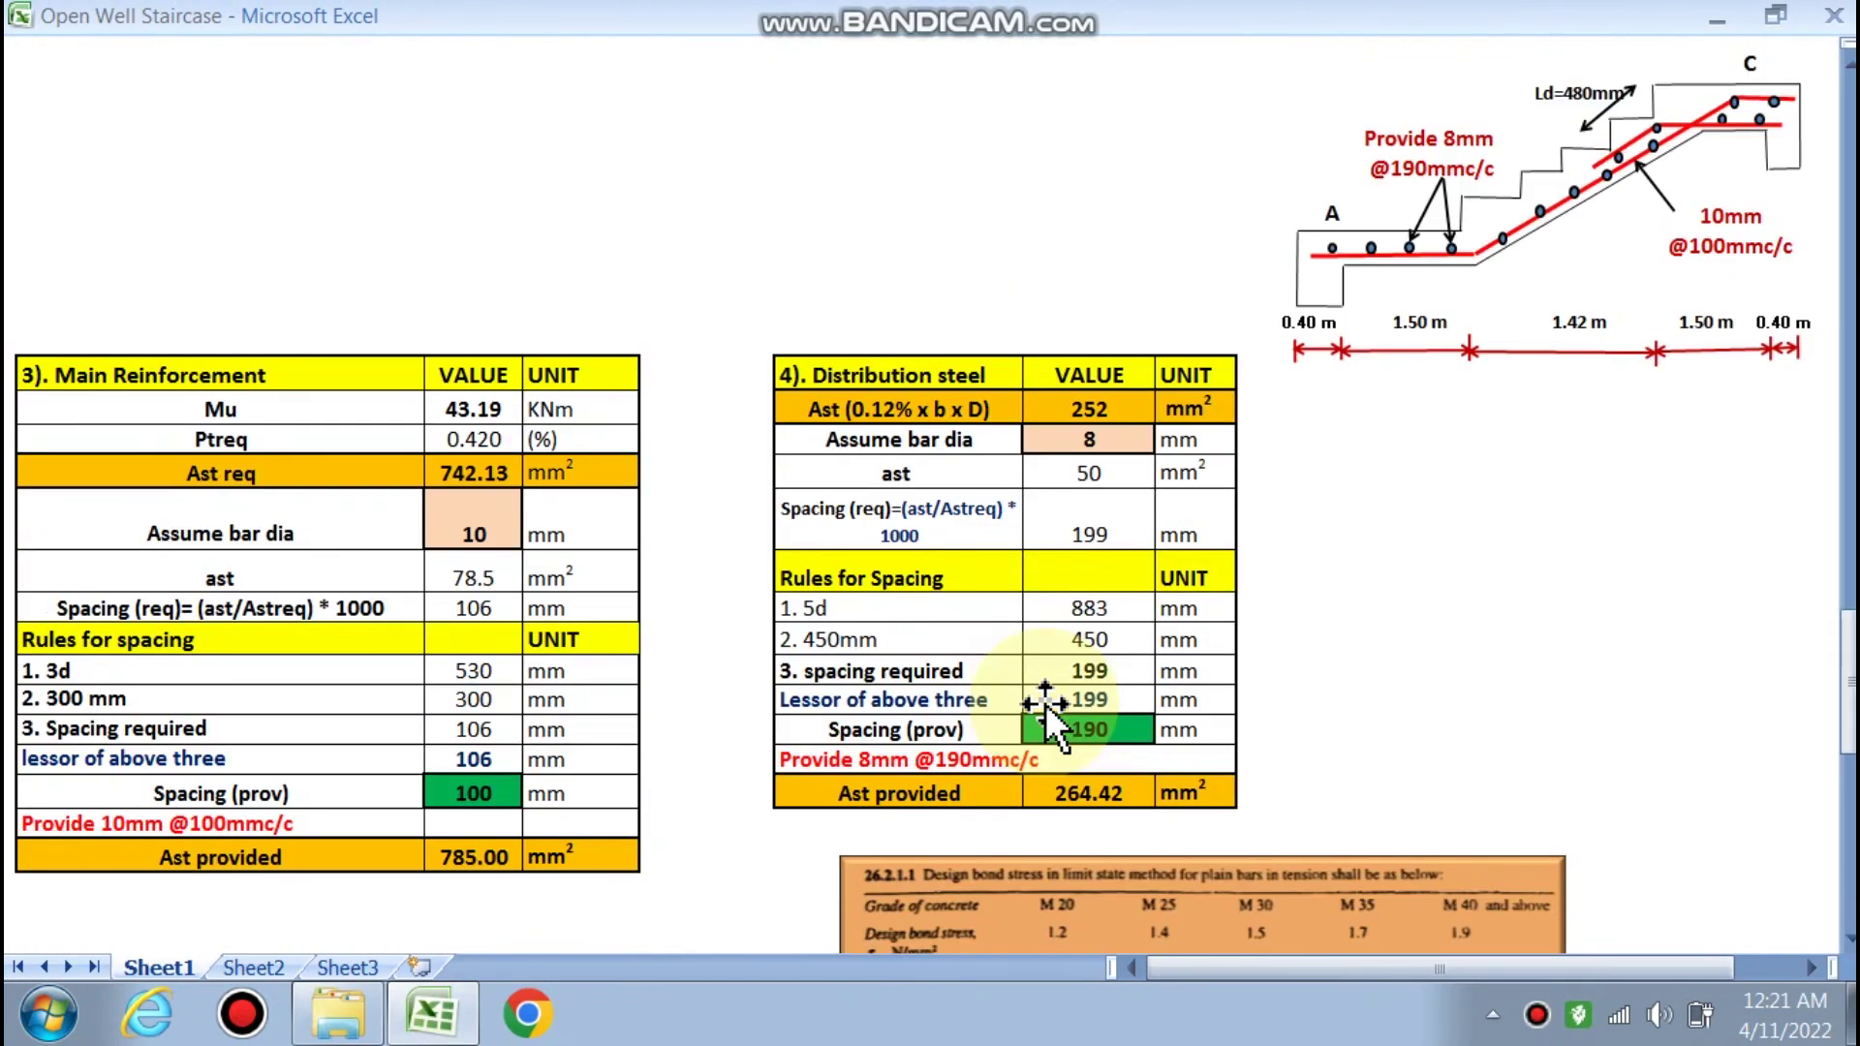
scroll(1044, 703, up, 15)
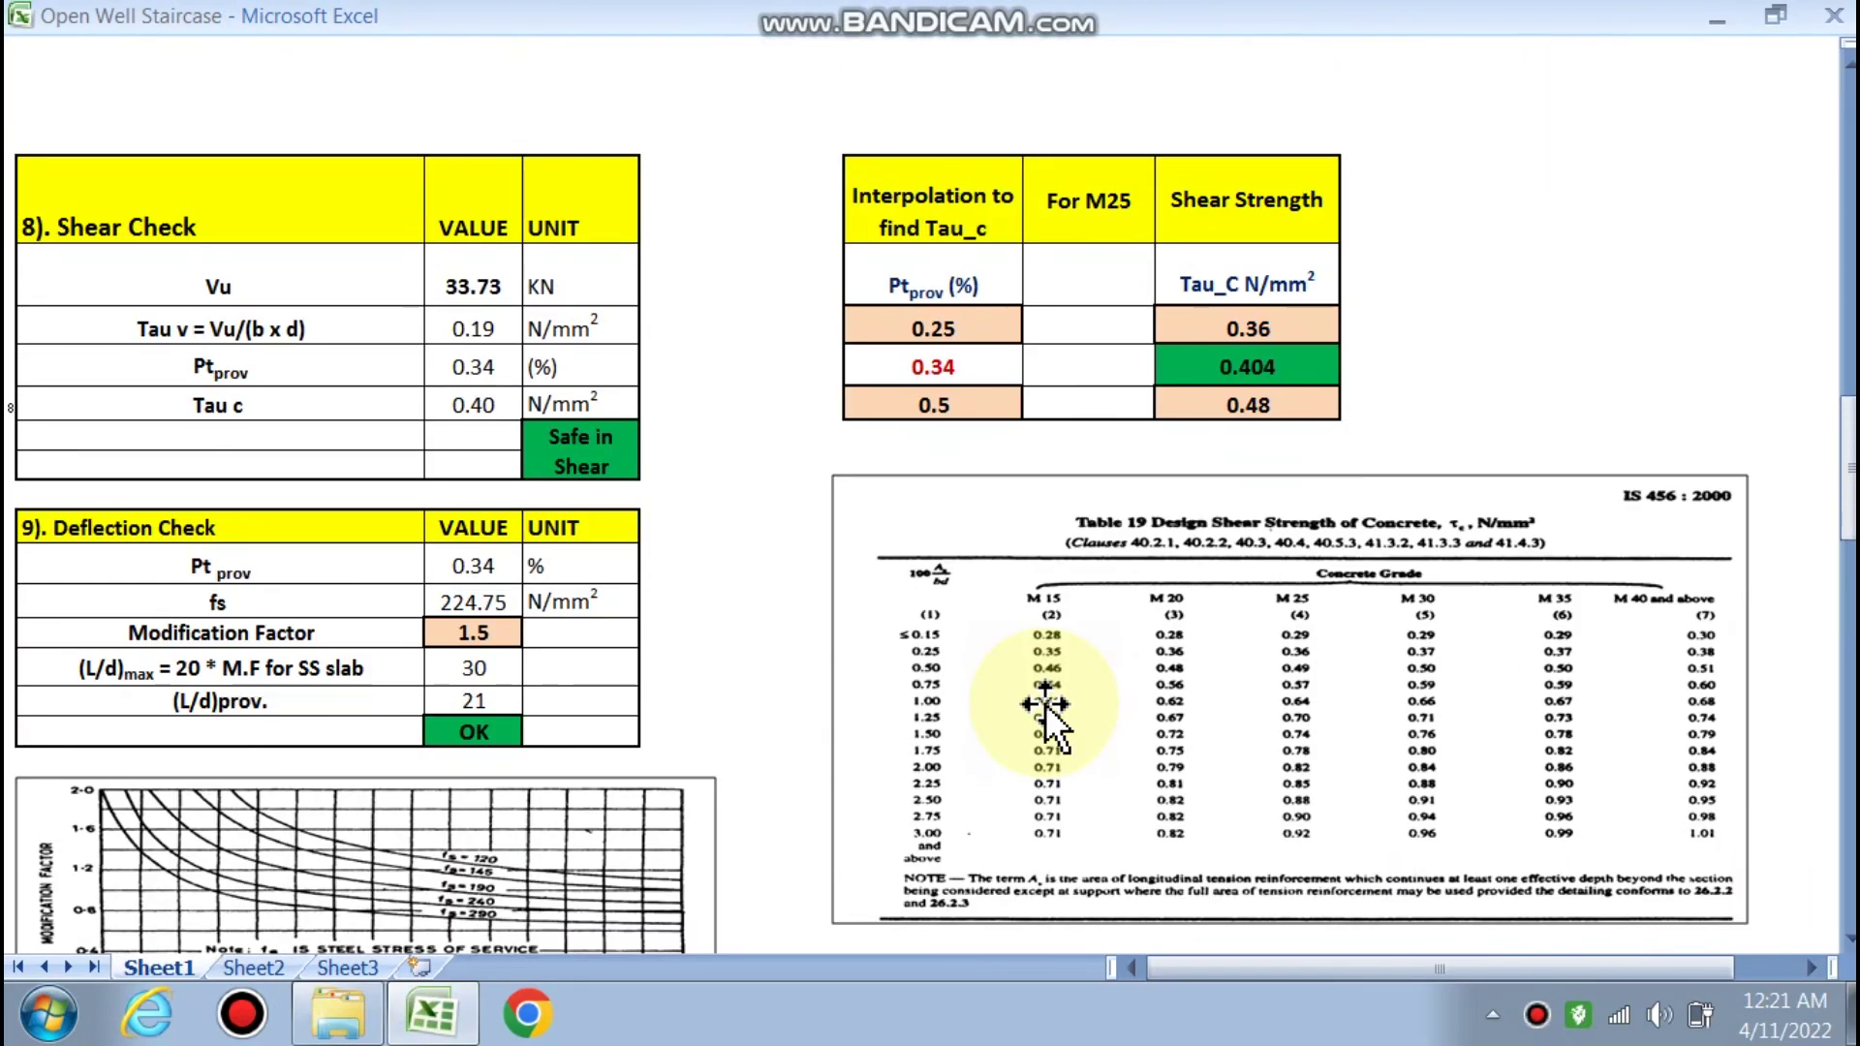
scroll(1045, 703, up, 15)
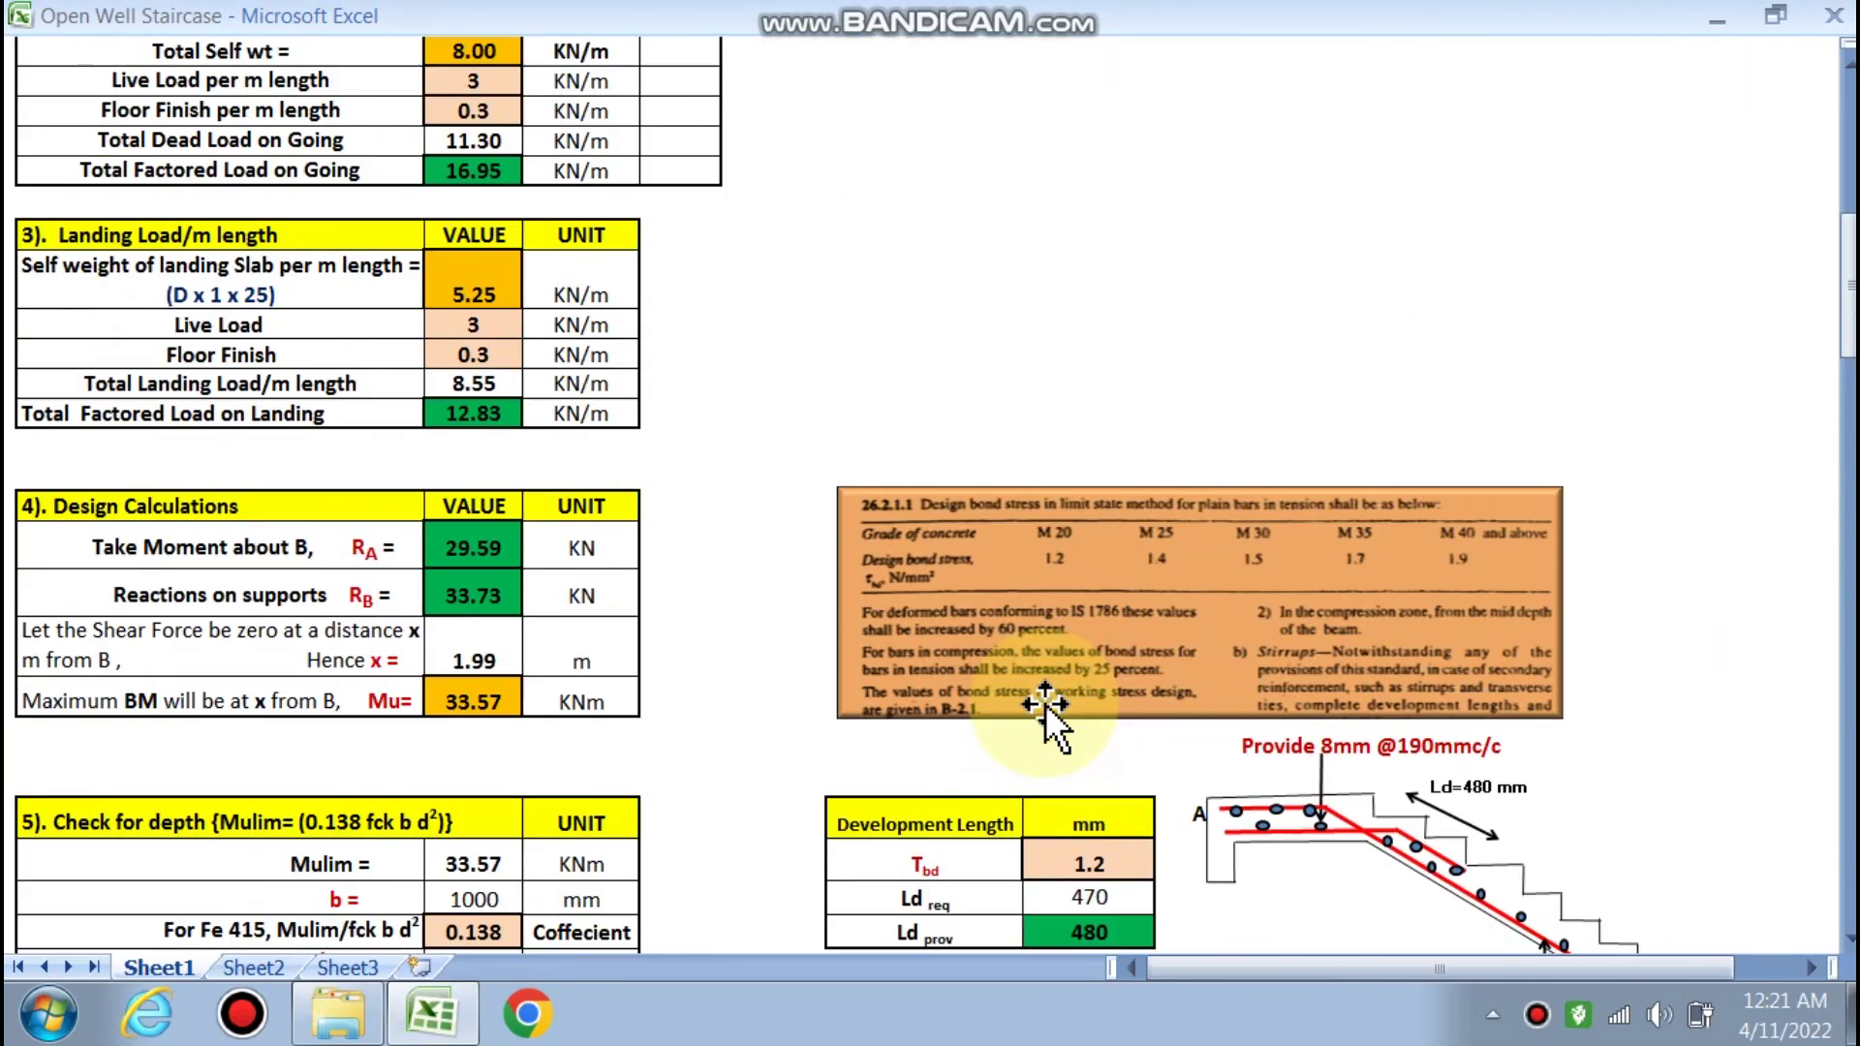
scroll(1046, 717, up, 3)
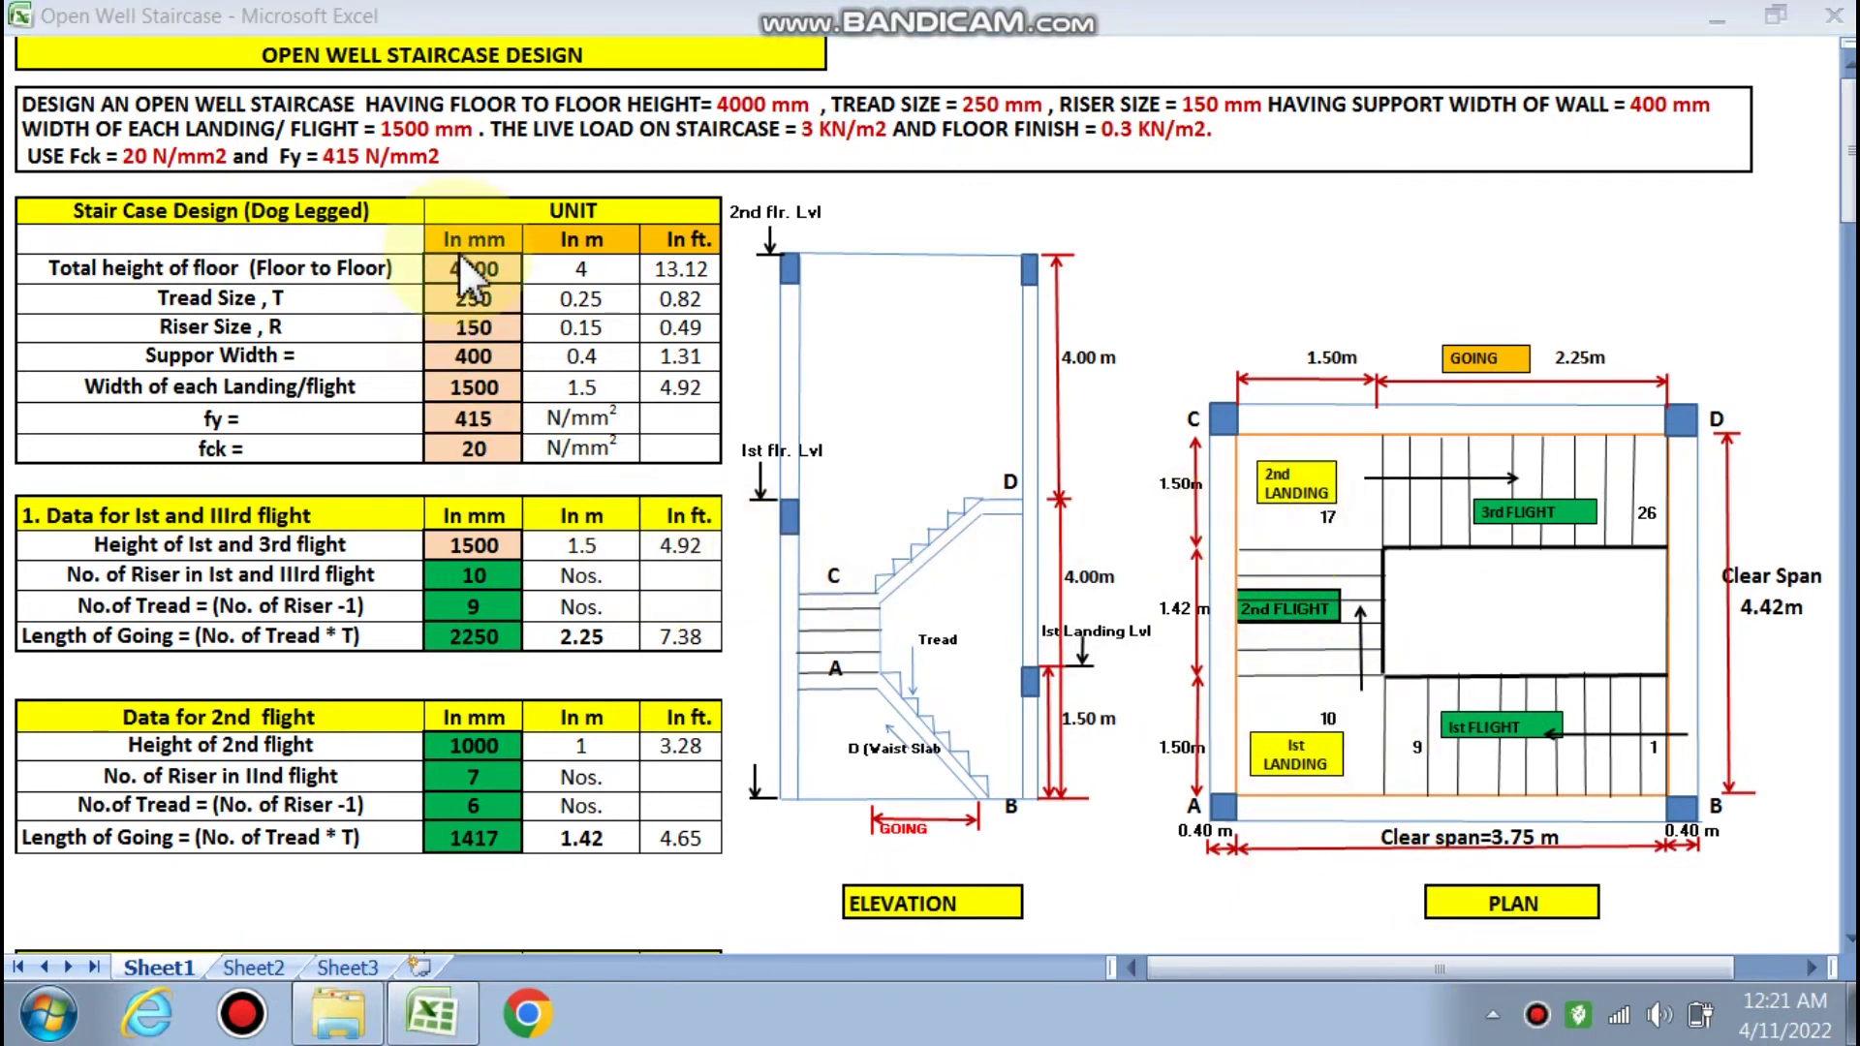
Enter 3500 mm floor height, 1200 mm first and third flight height, and 300 mm tread size
click(469, 276)
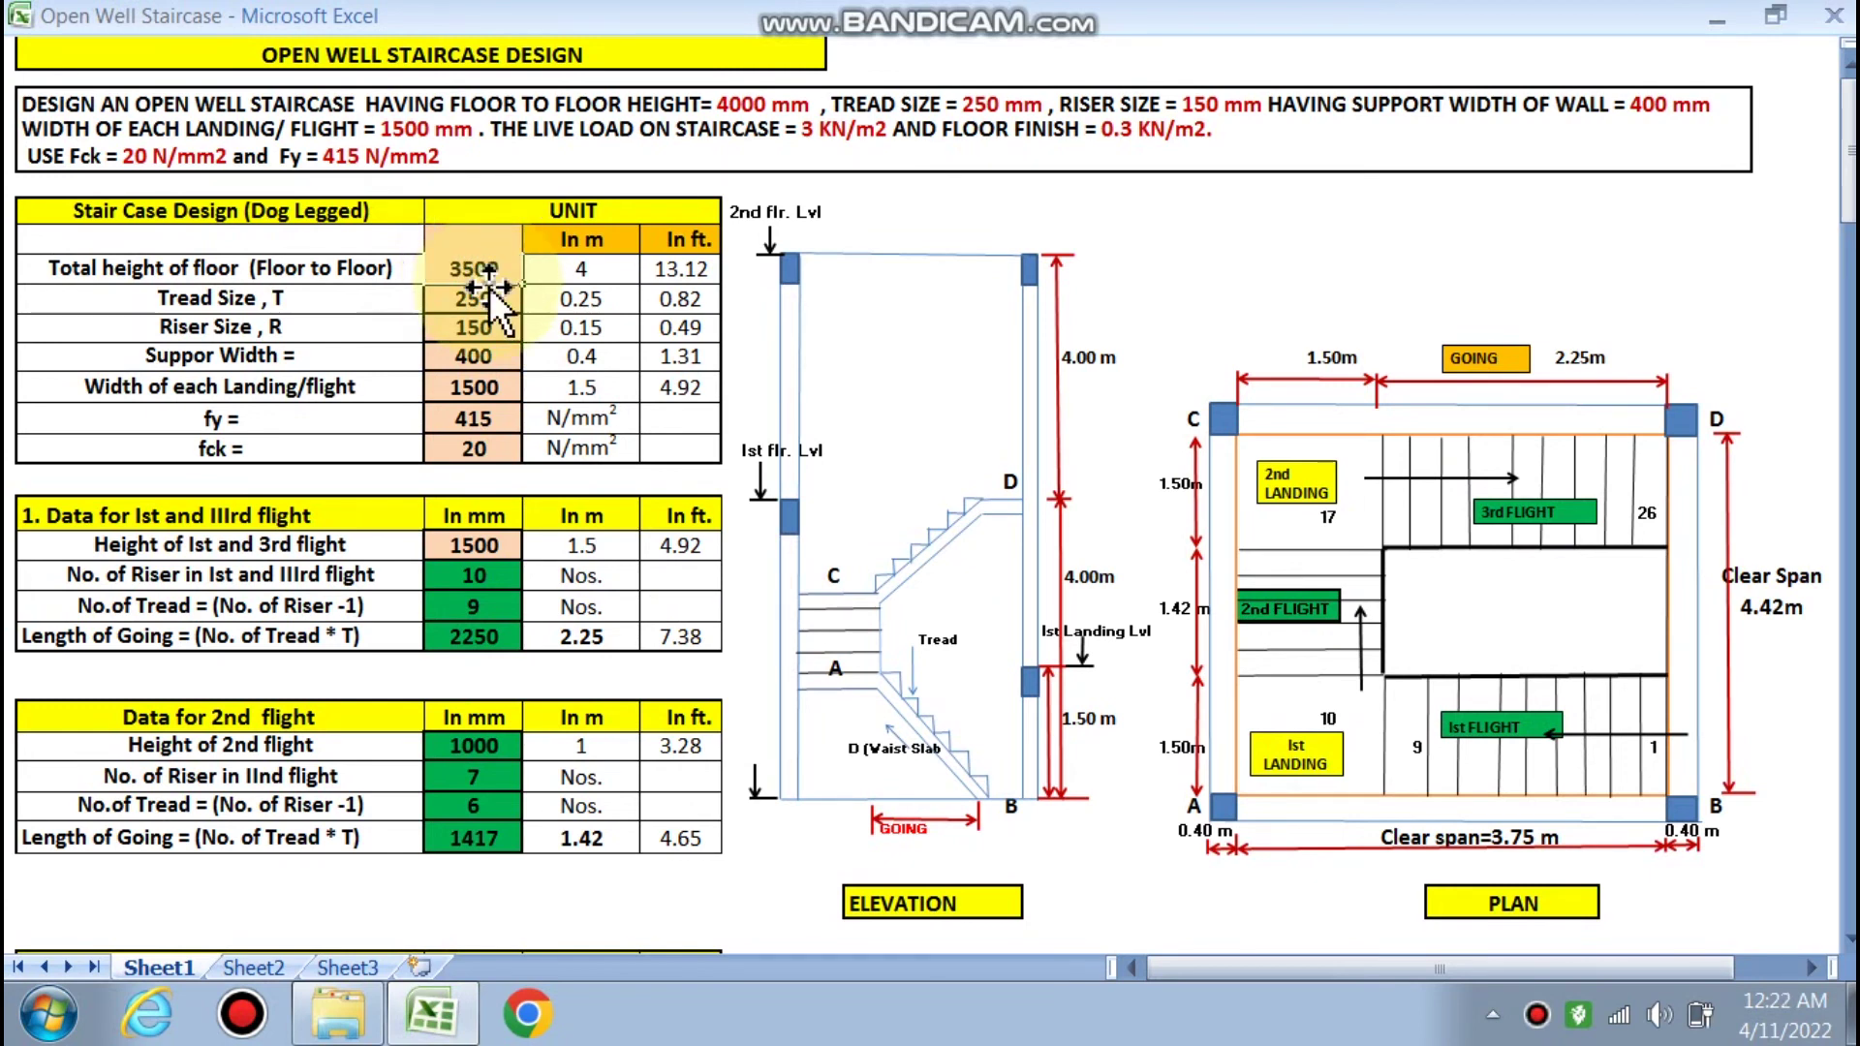
click(475, 449)
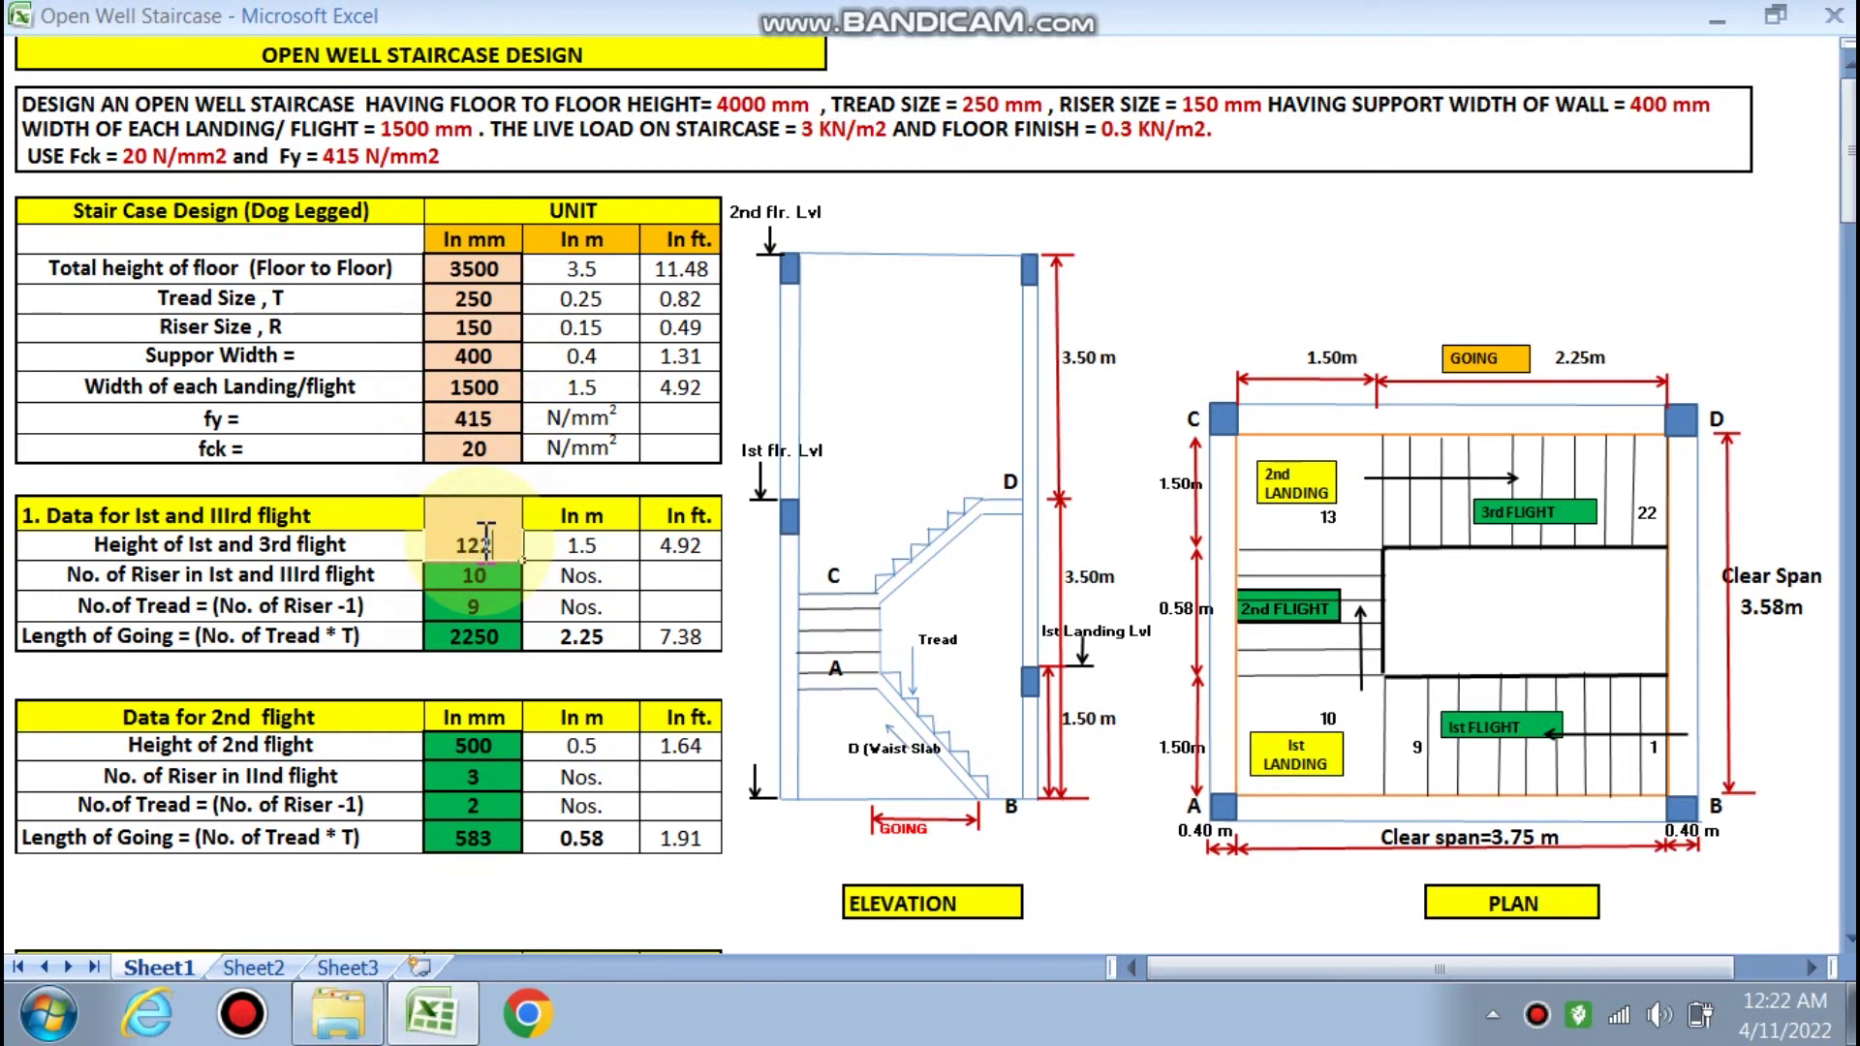
key(Return)
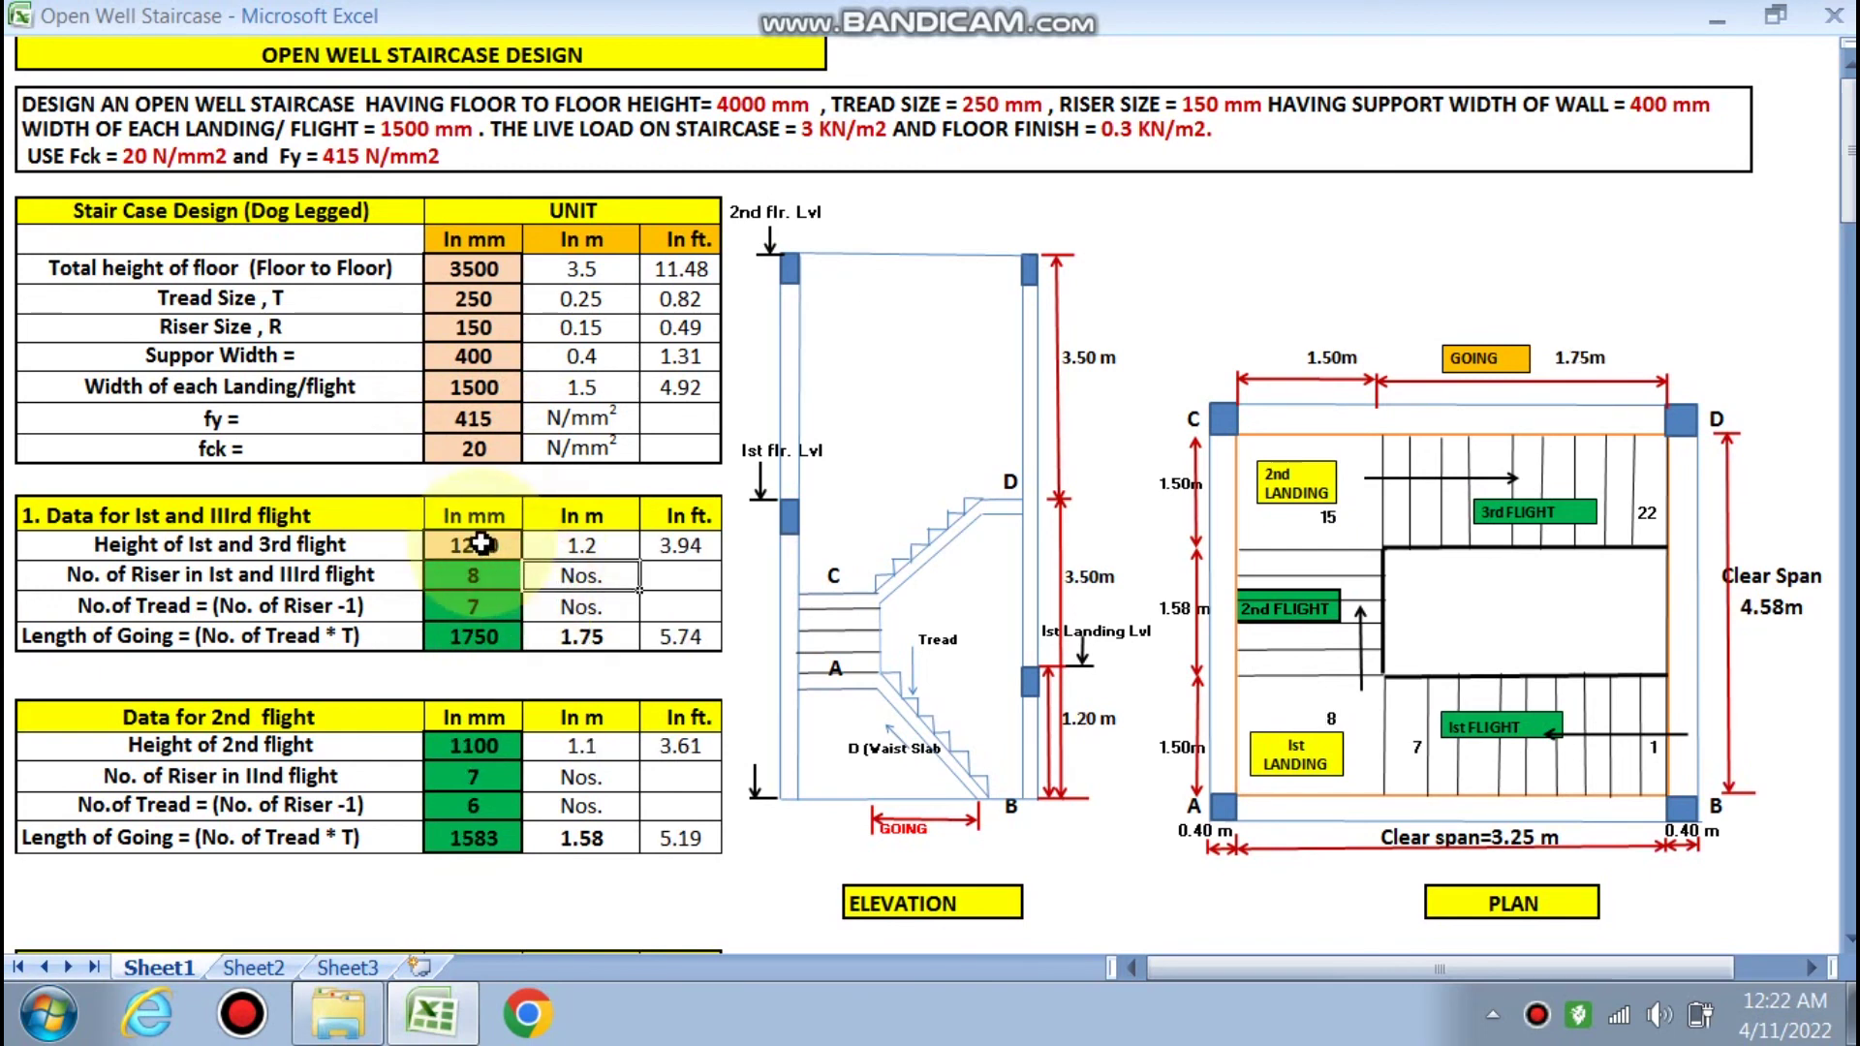
key(Right)
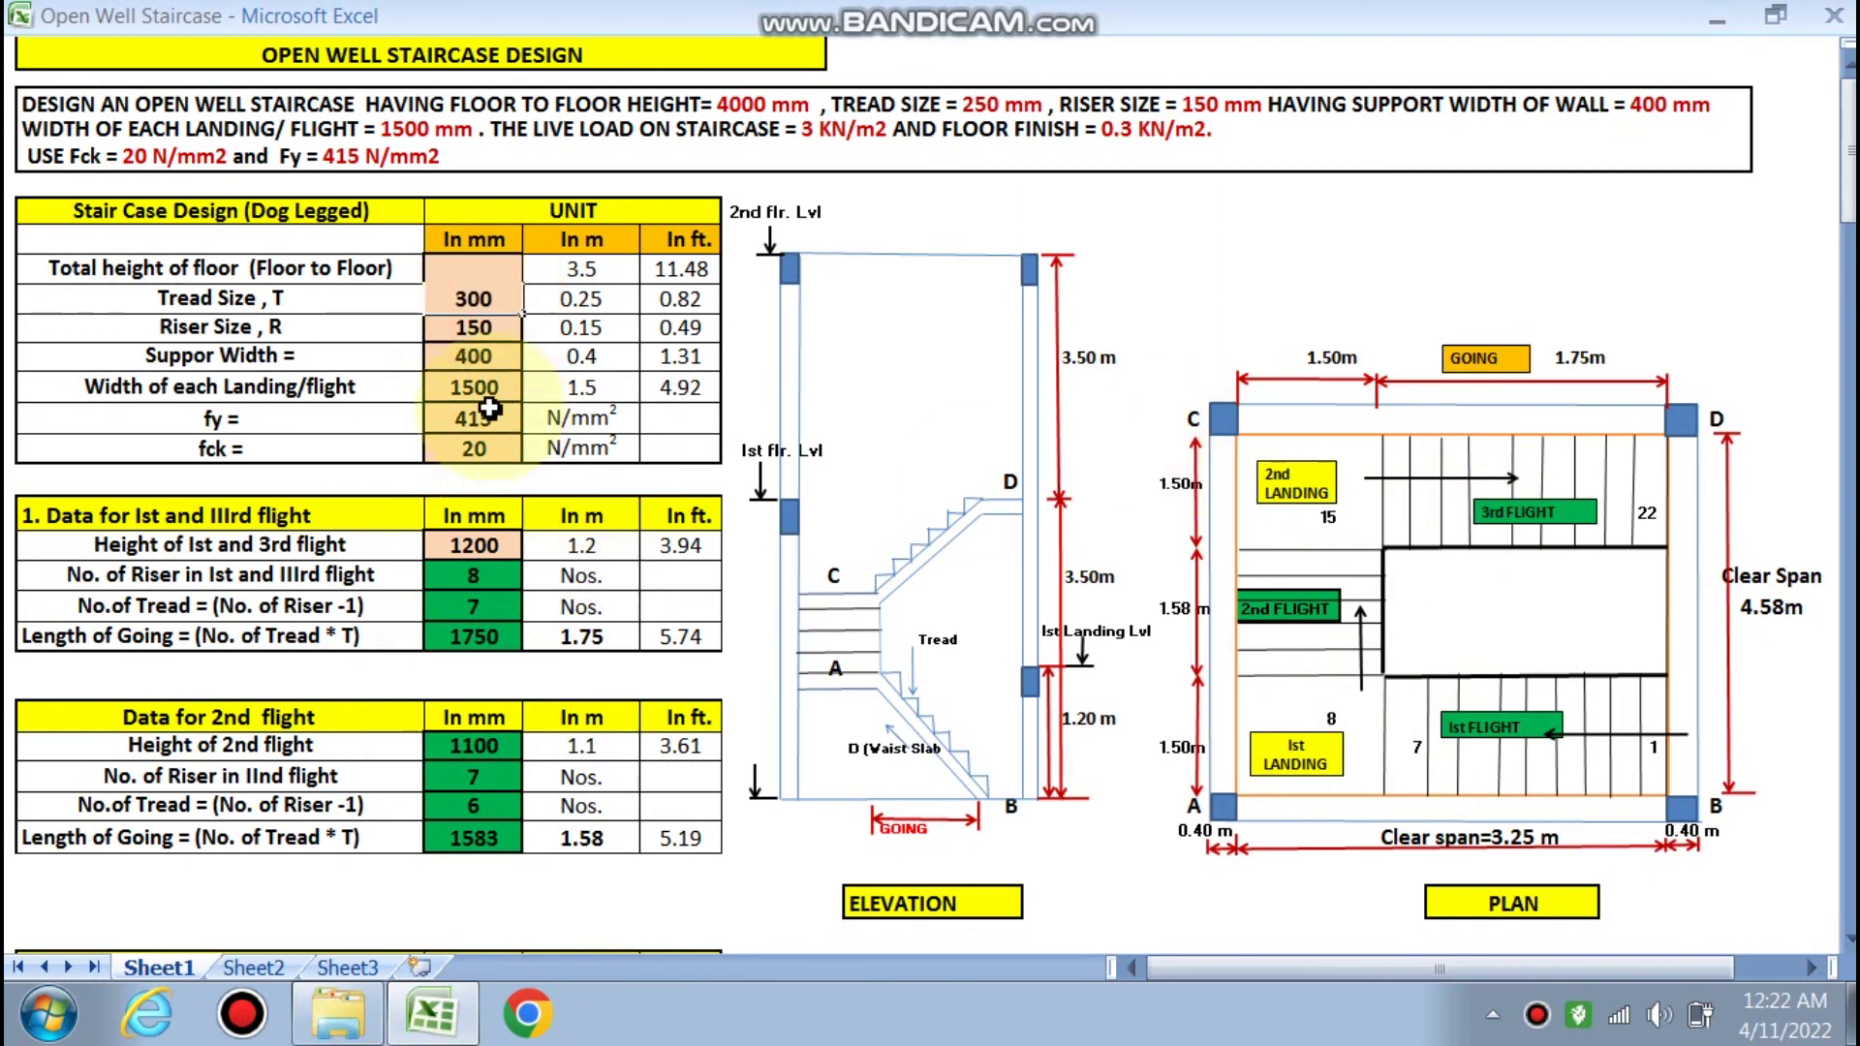
click(485, 417)
scroll(543, 698, down, 2)
scroll(552, 707, down, 2)
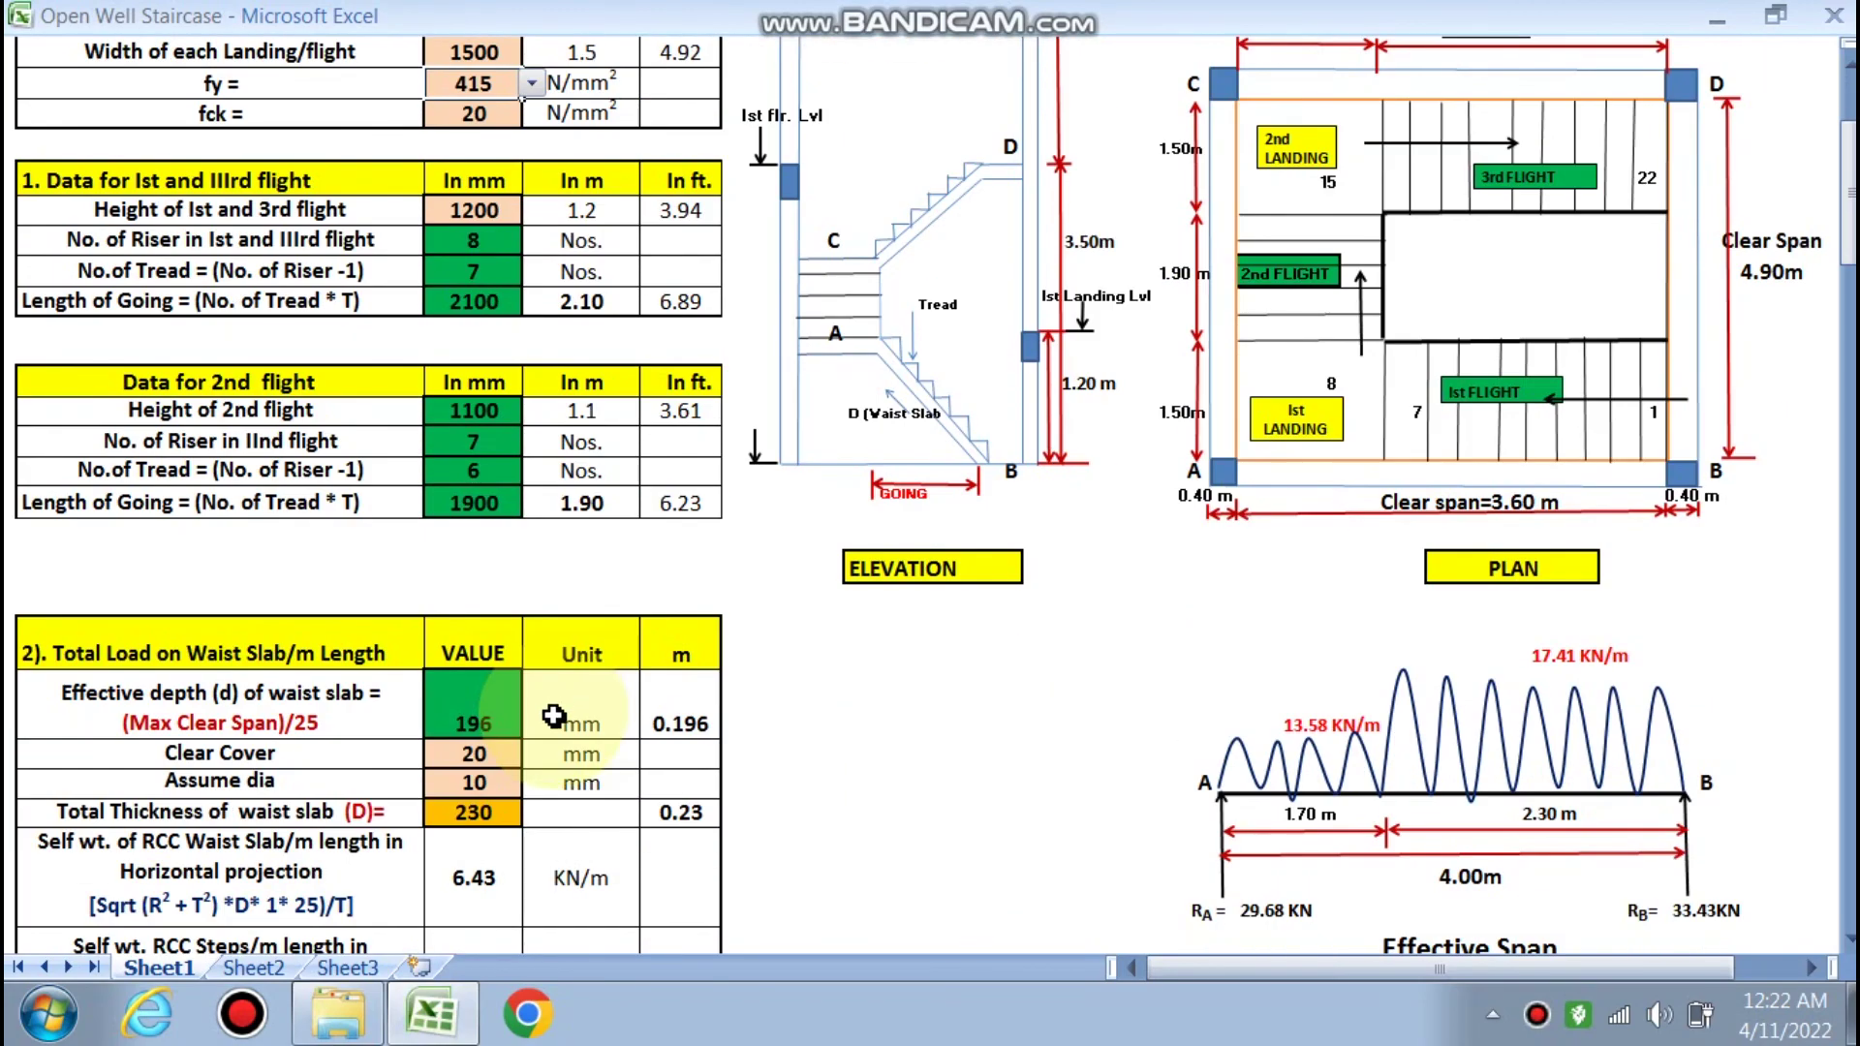
scroll(504, 698, down, 1)
scroll(519, 739, down, 2)
scroll(520, 738, down, 9)
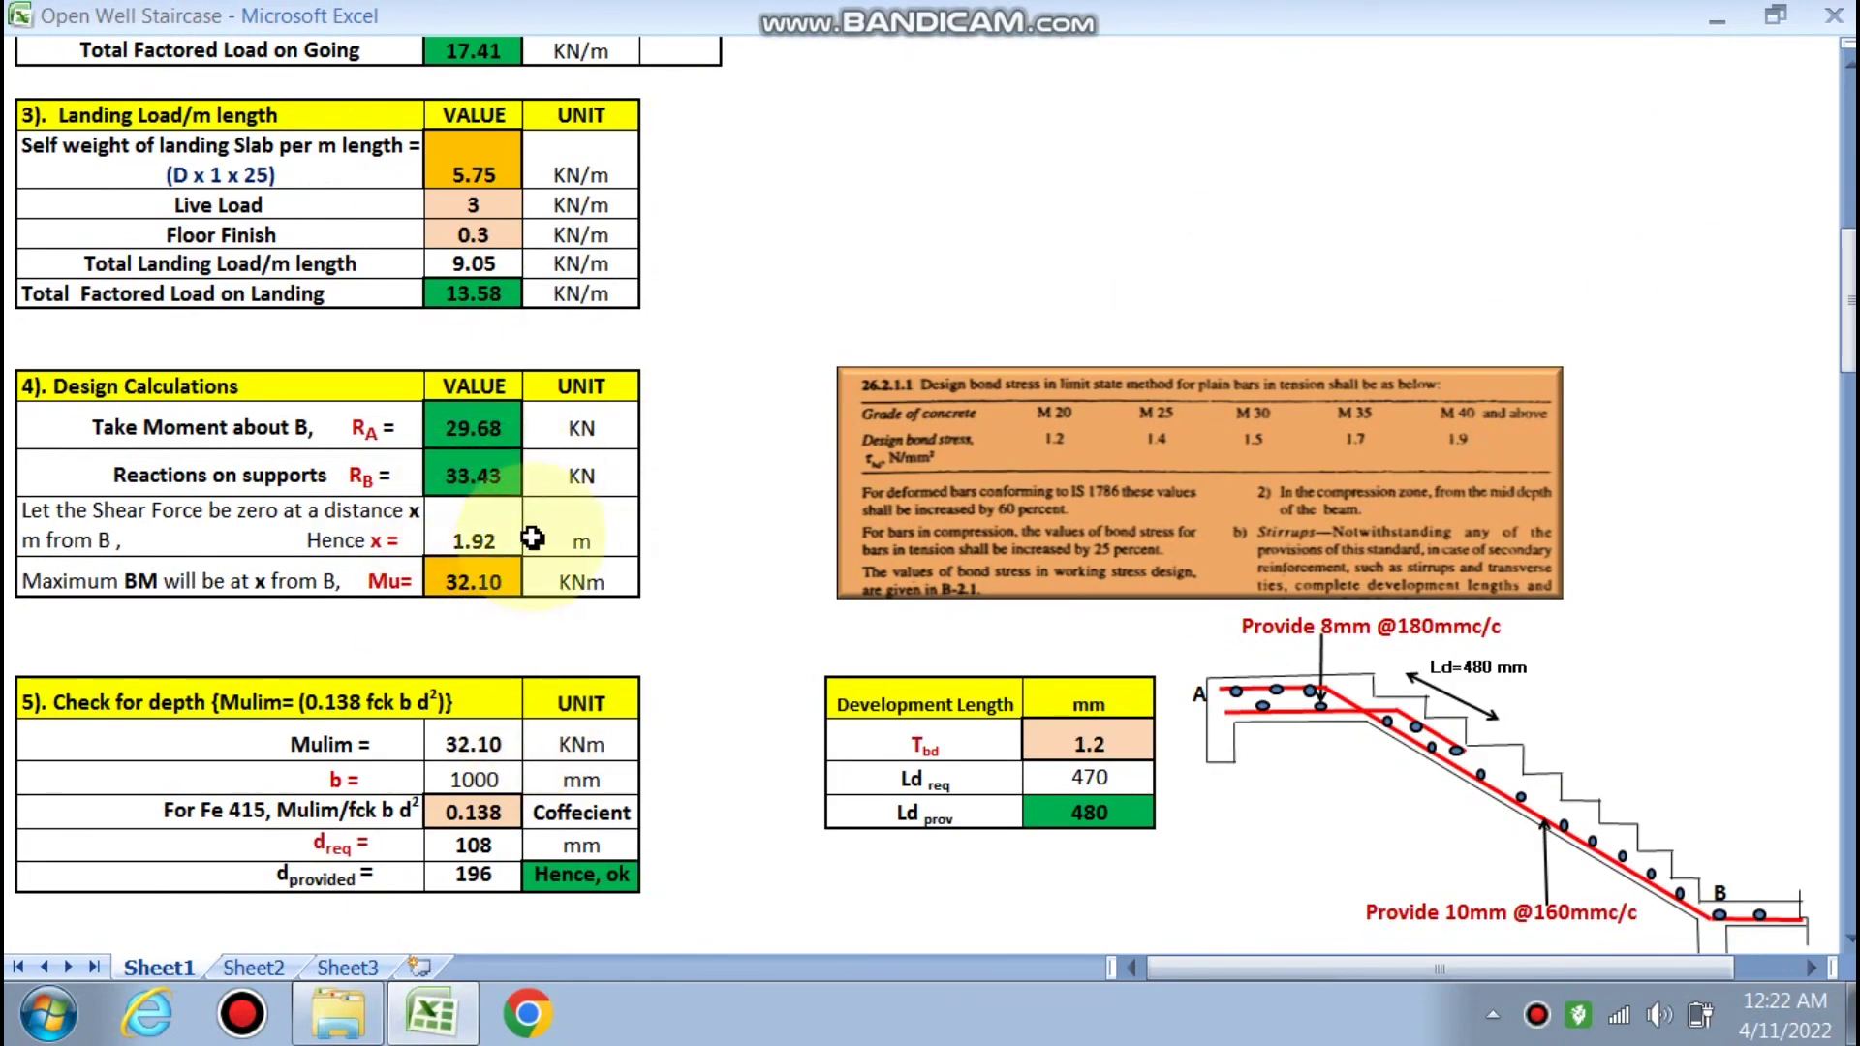
scroll(547, 595, down, 5)
scroll(552, 612, down, 2)
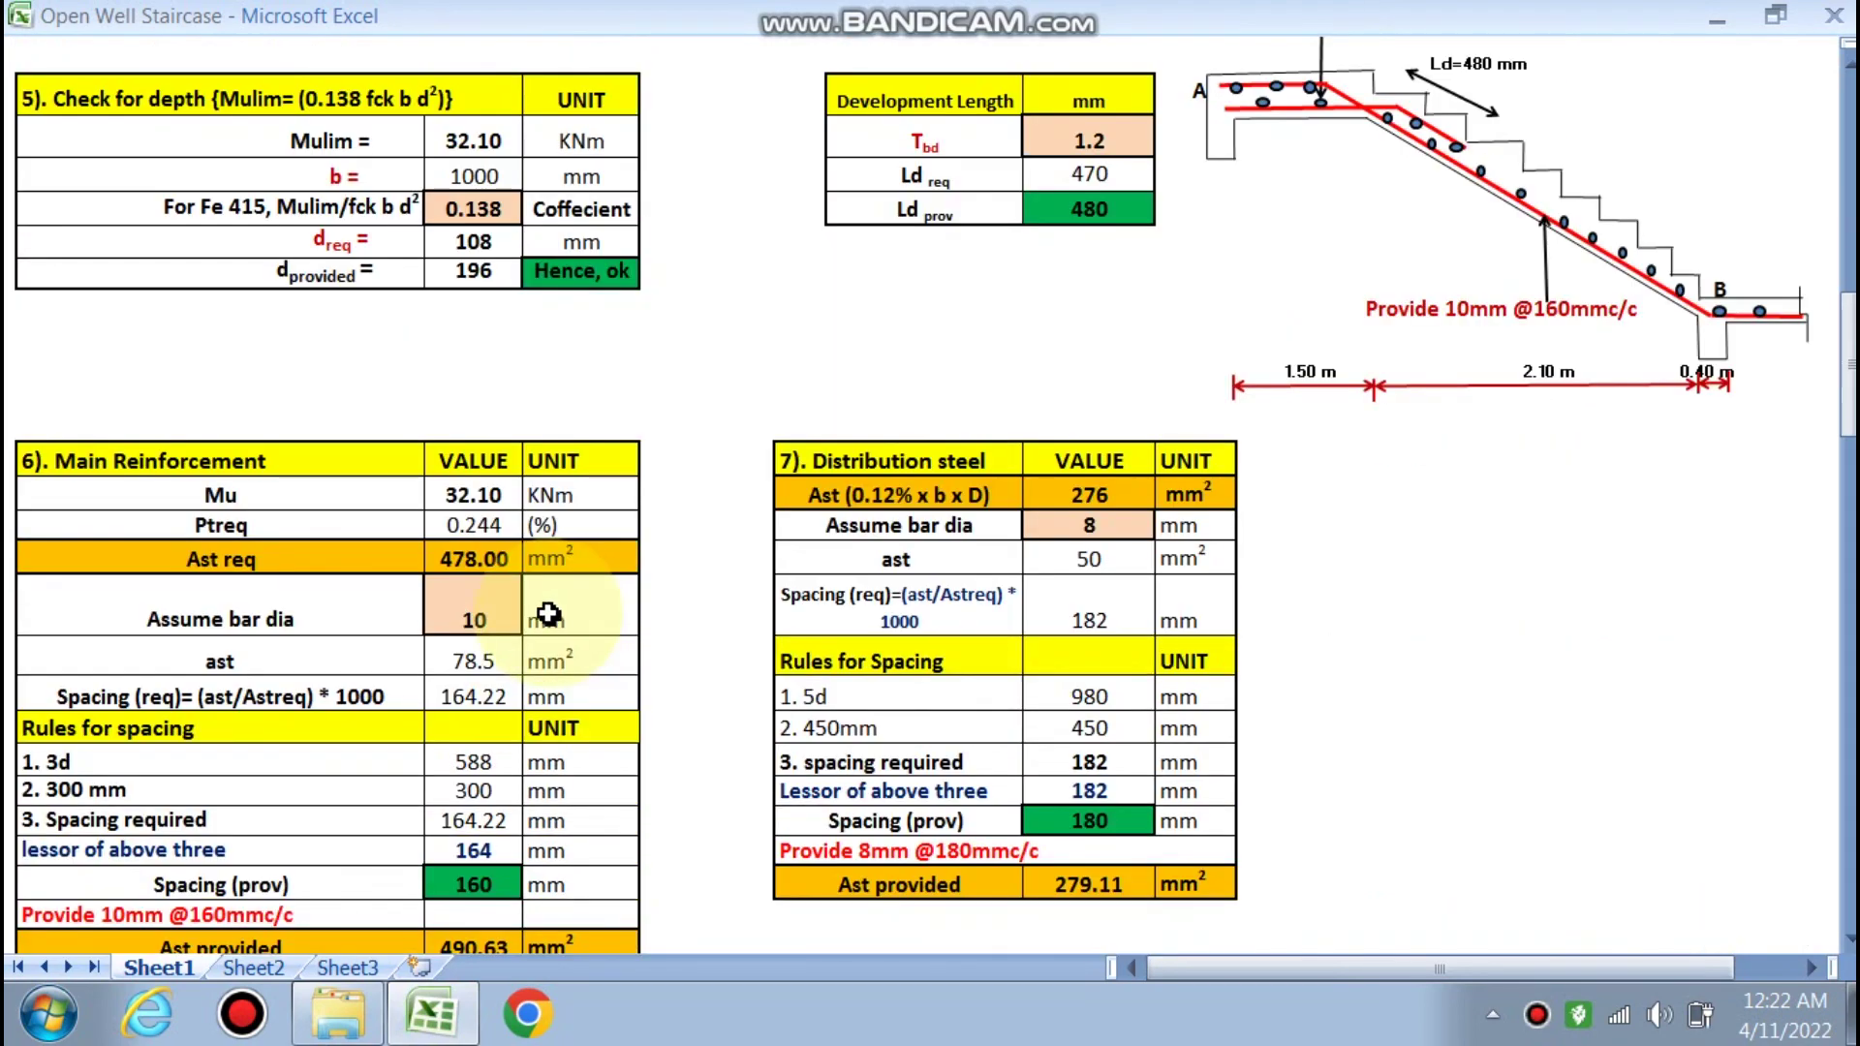
scroll(483, 717, down, 1)
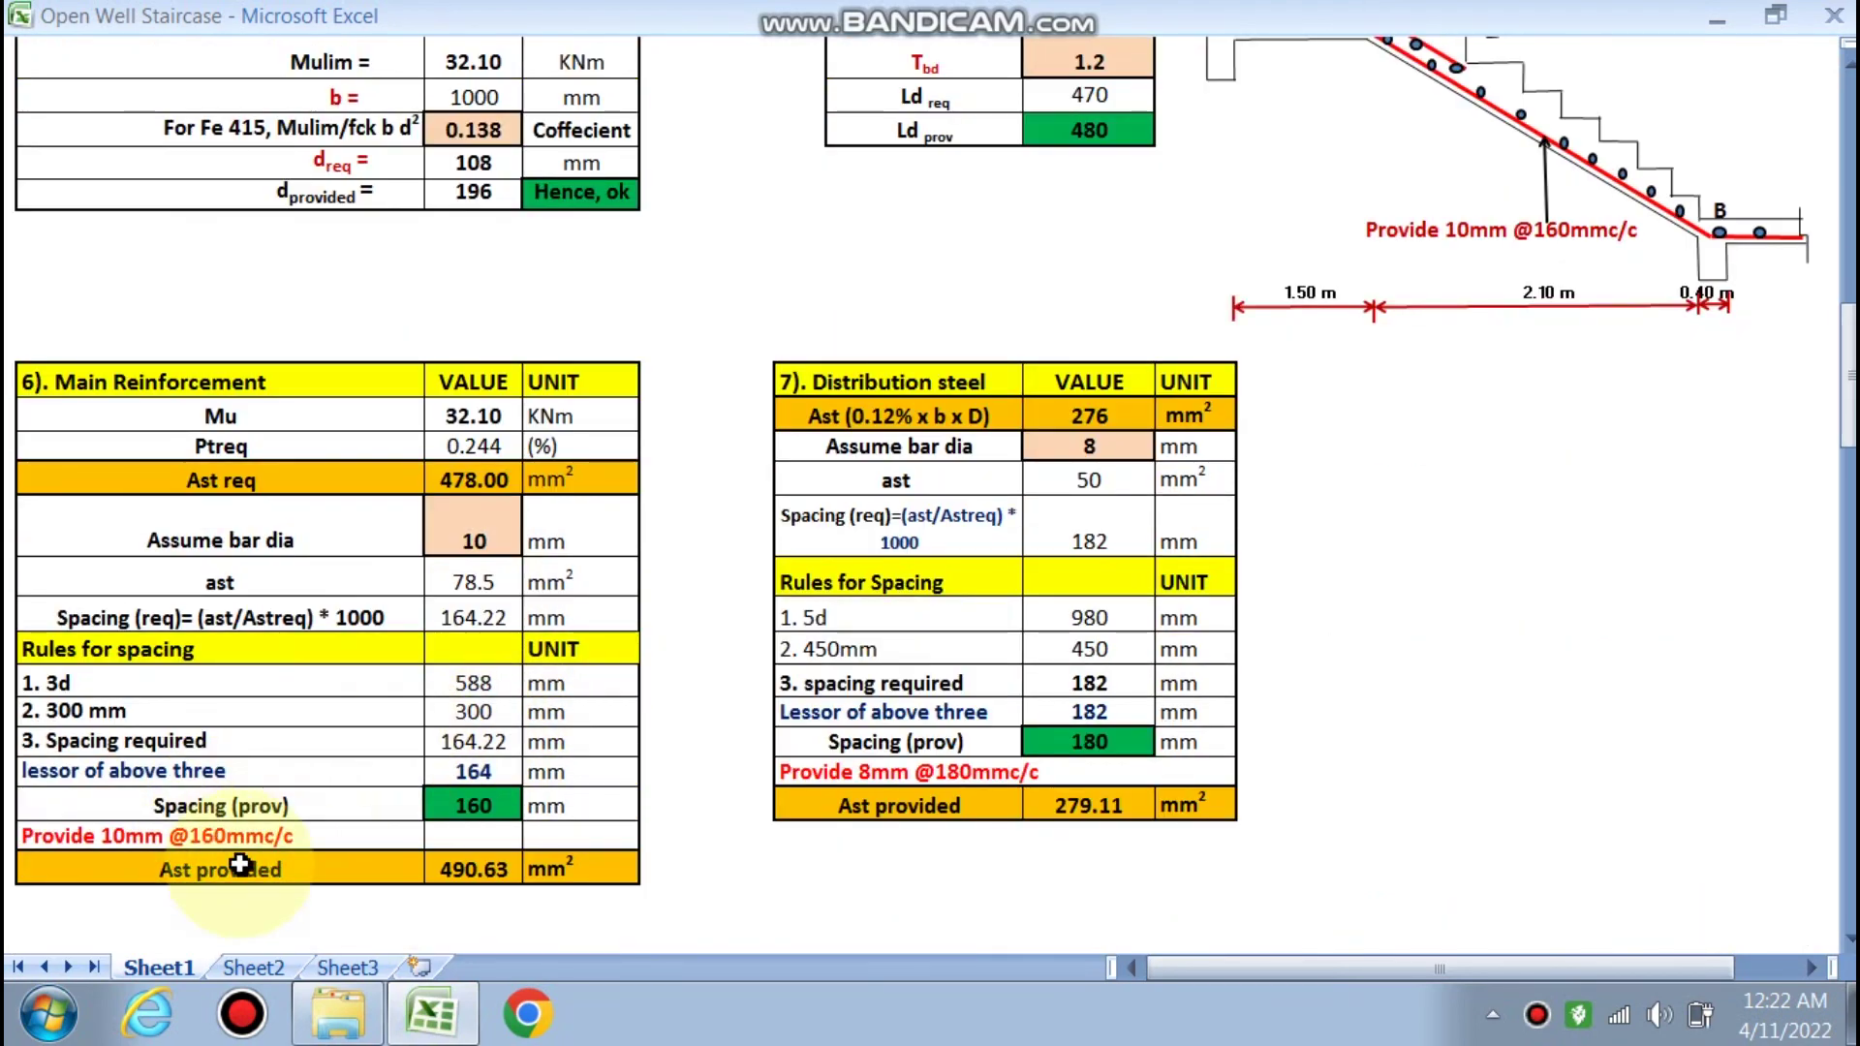
scroll(789, 685, down, 6)
scroll(736, 686, down, 6)
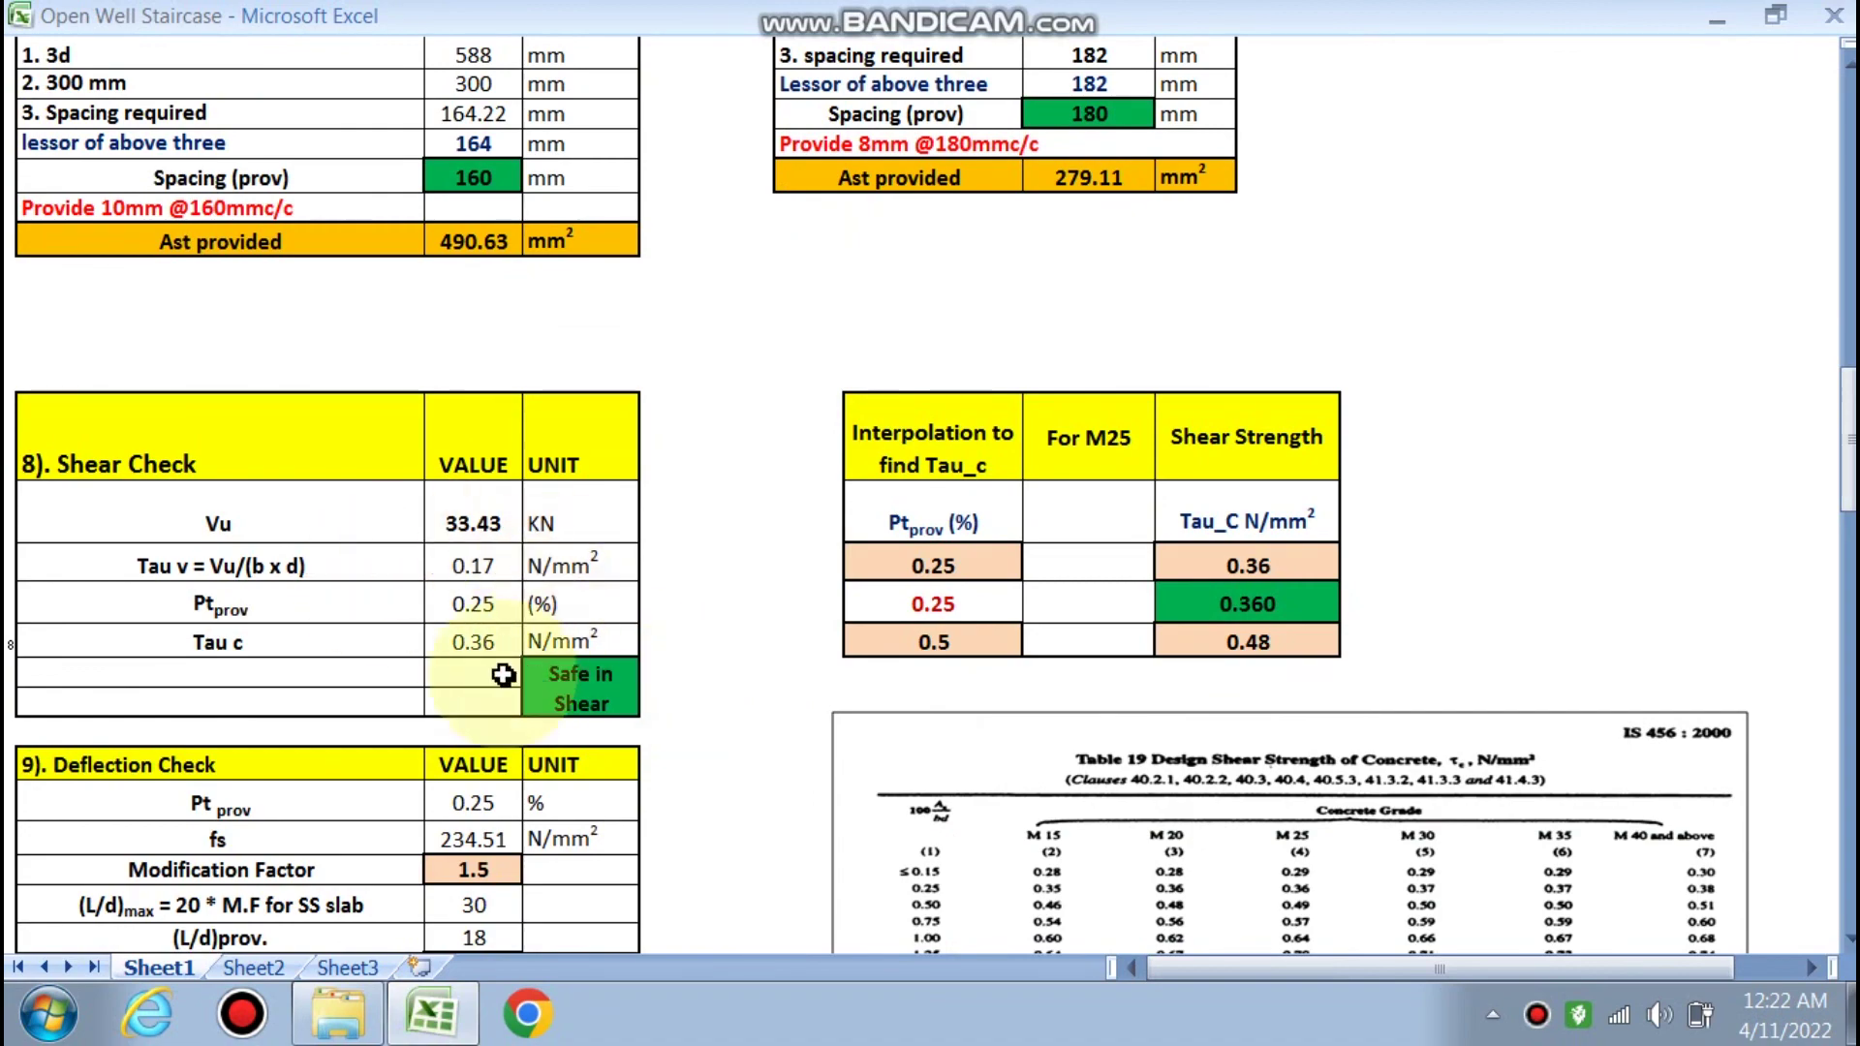
scroll(440, 653, down, 4)
scroll(442, 653, down, 7)
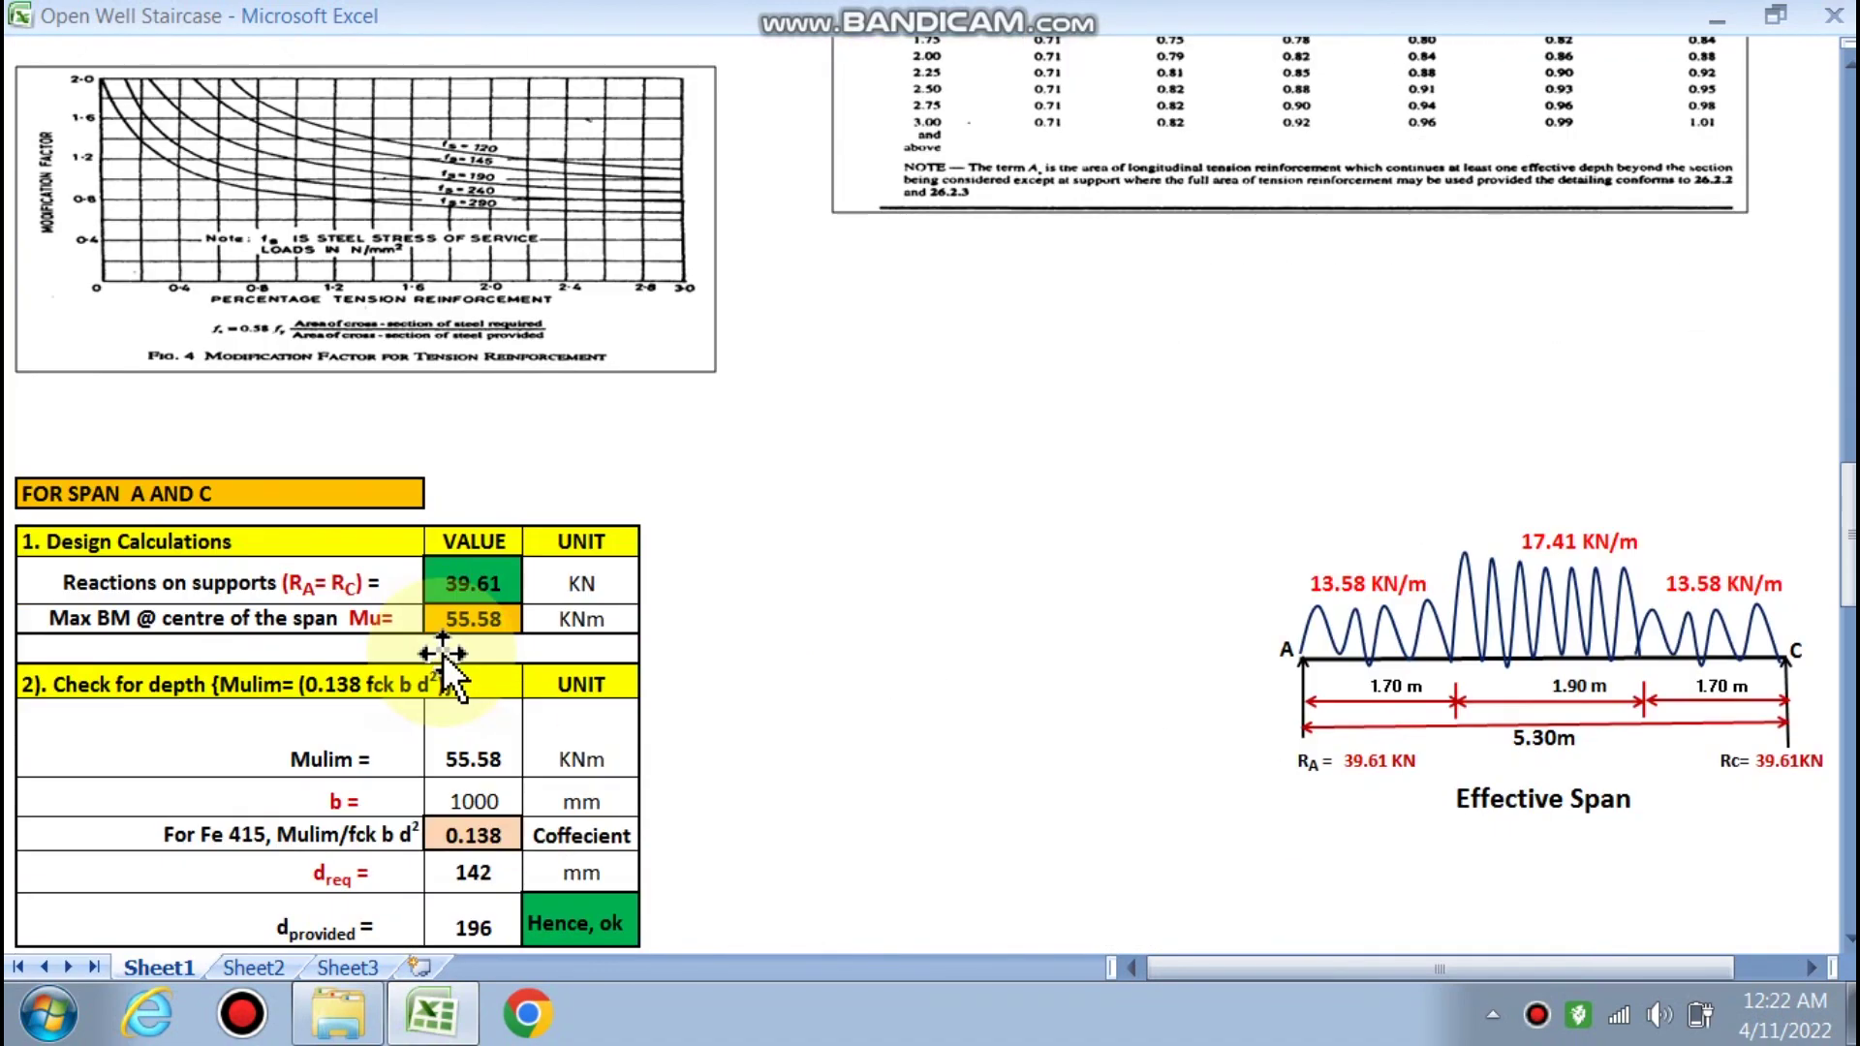
scroll(507, 655, down, 8)
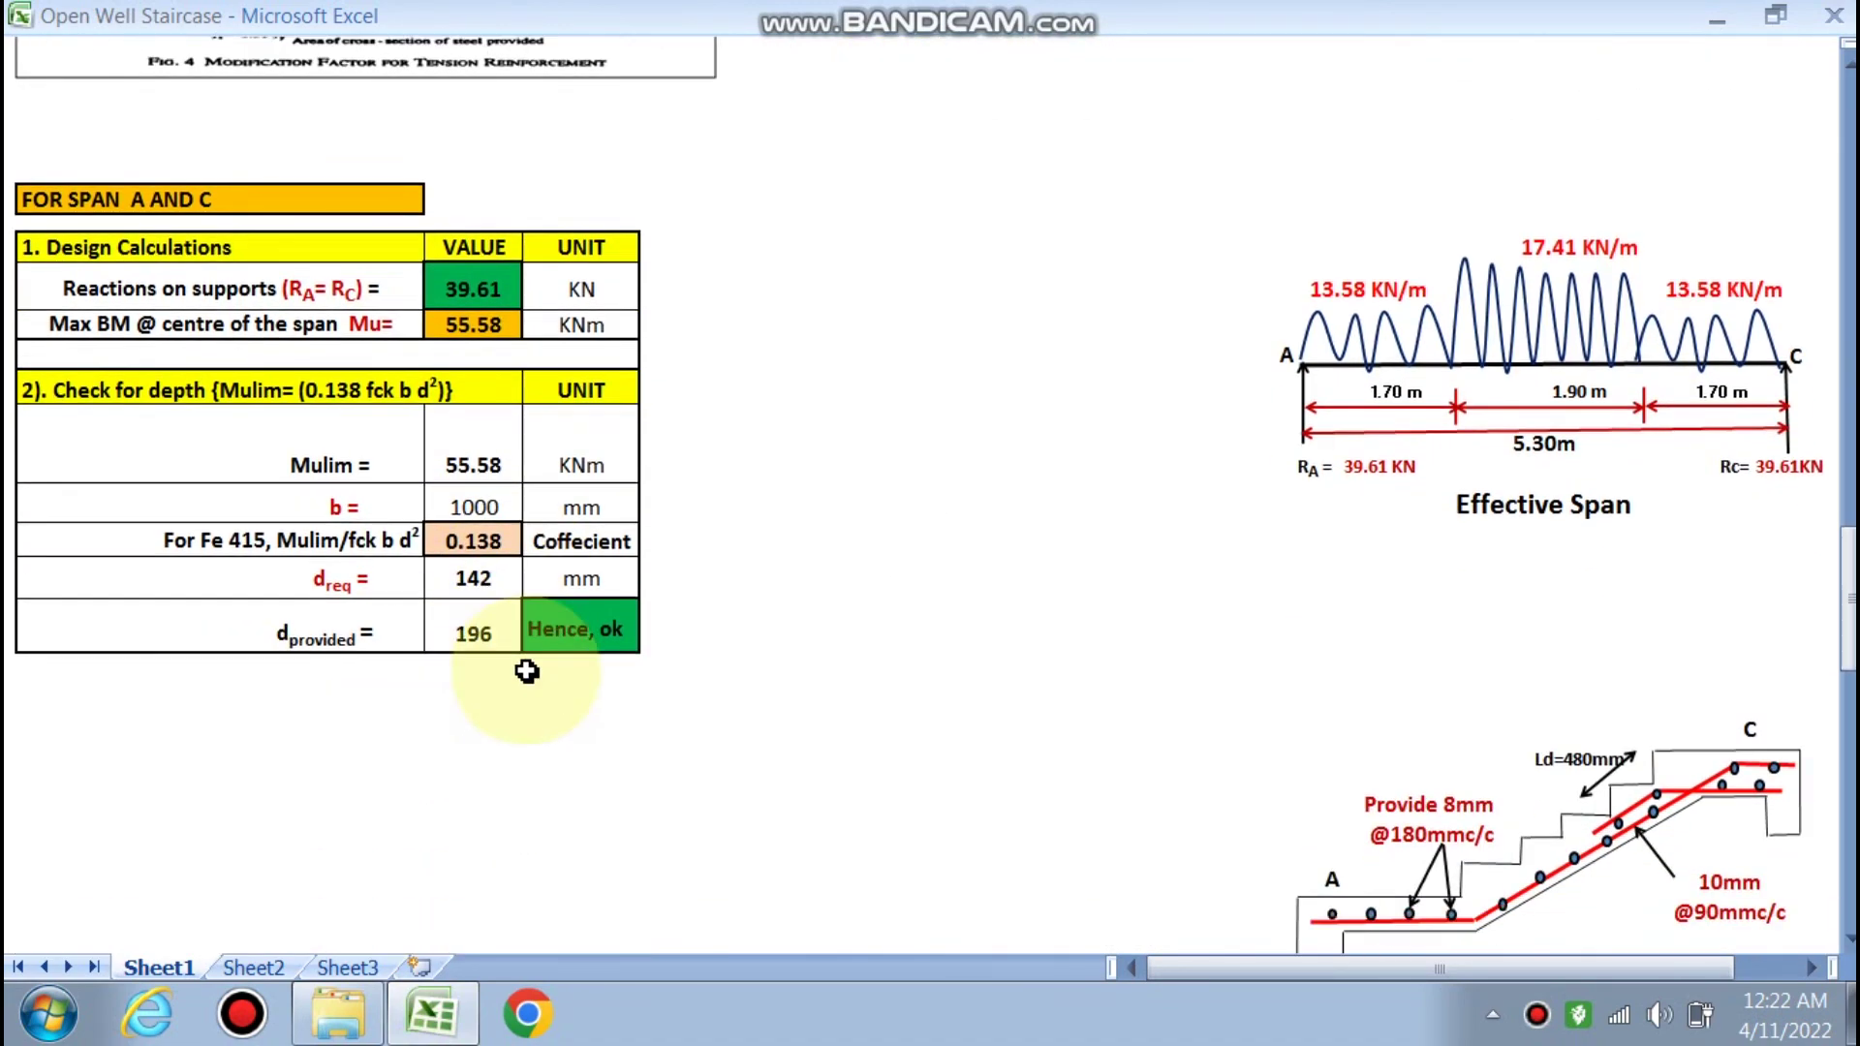
scroll(634, 681, down, 3)
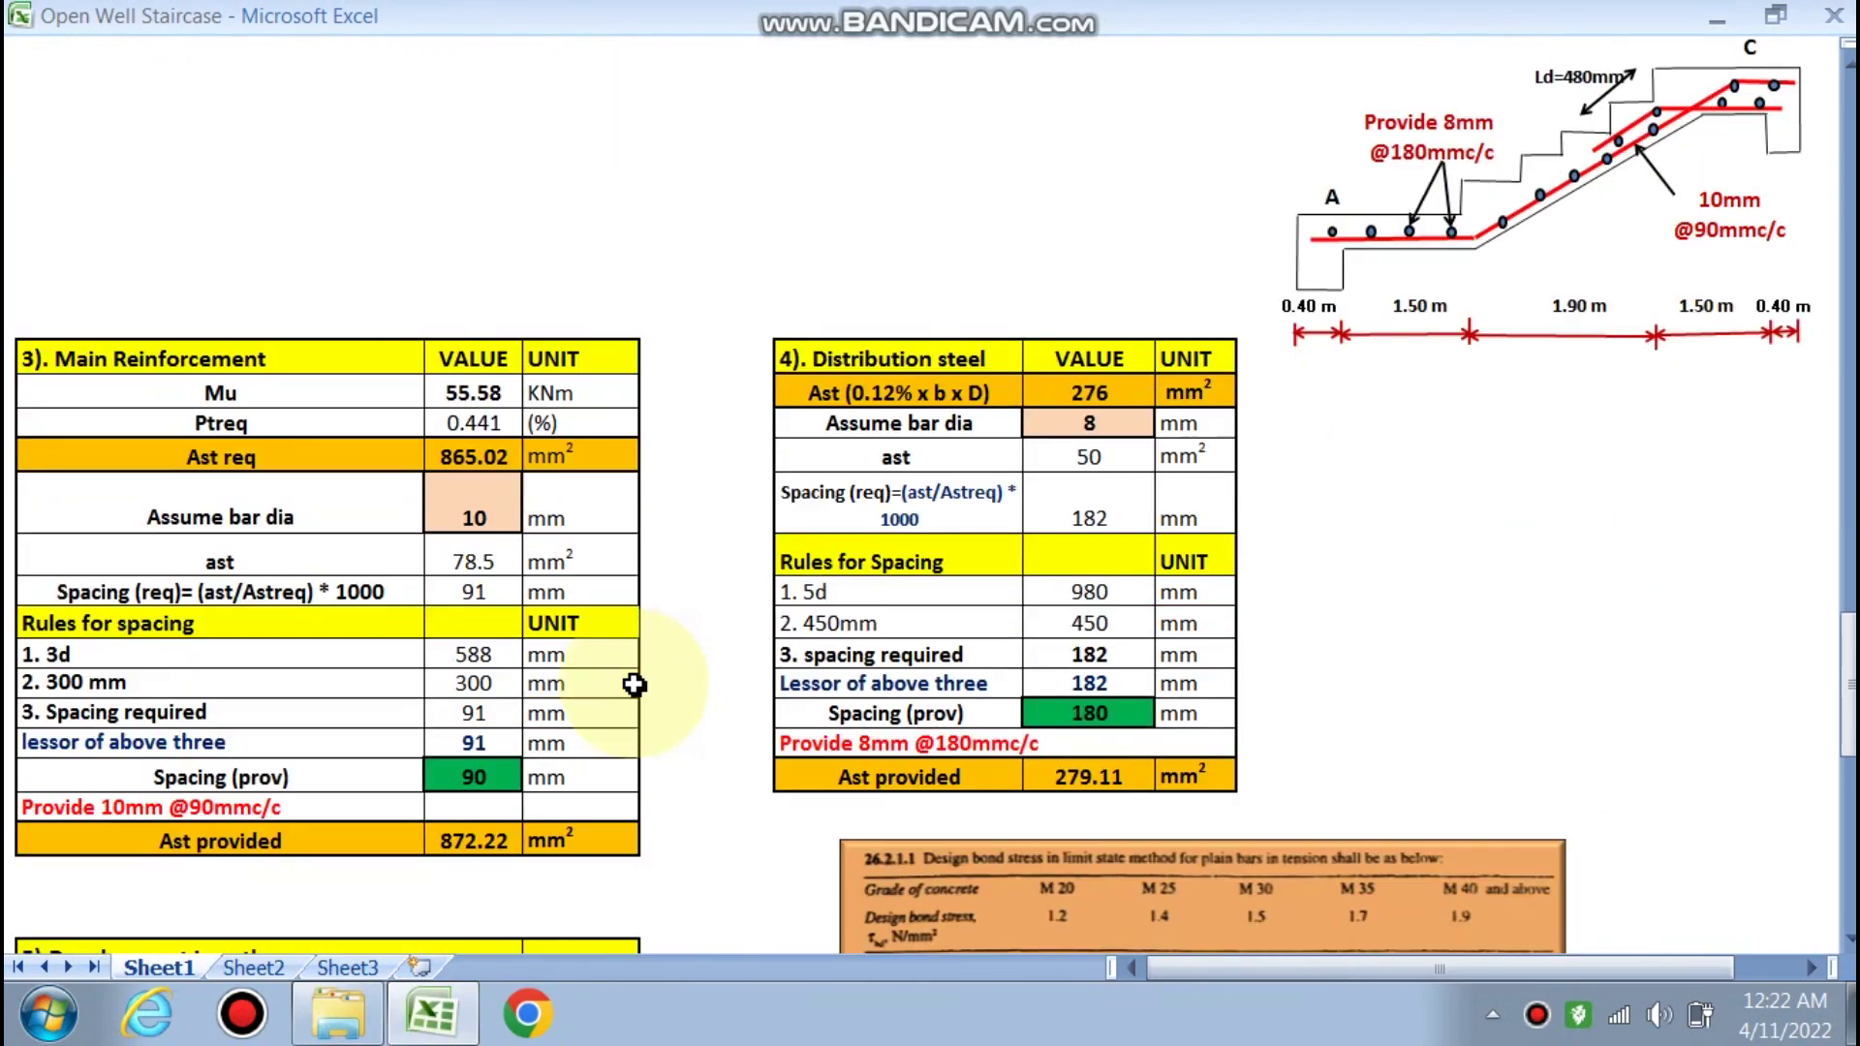
scroll(633, 686, up, 10)
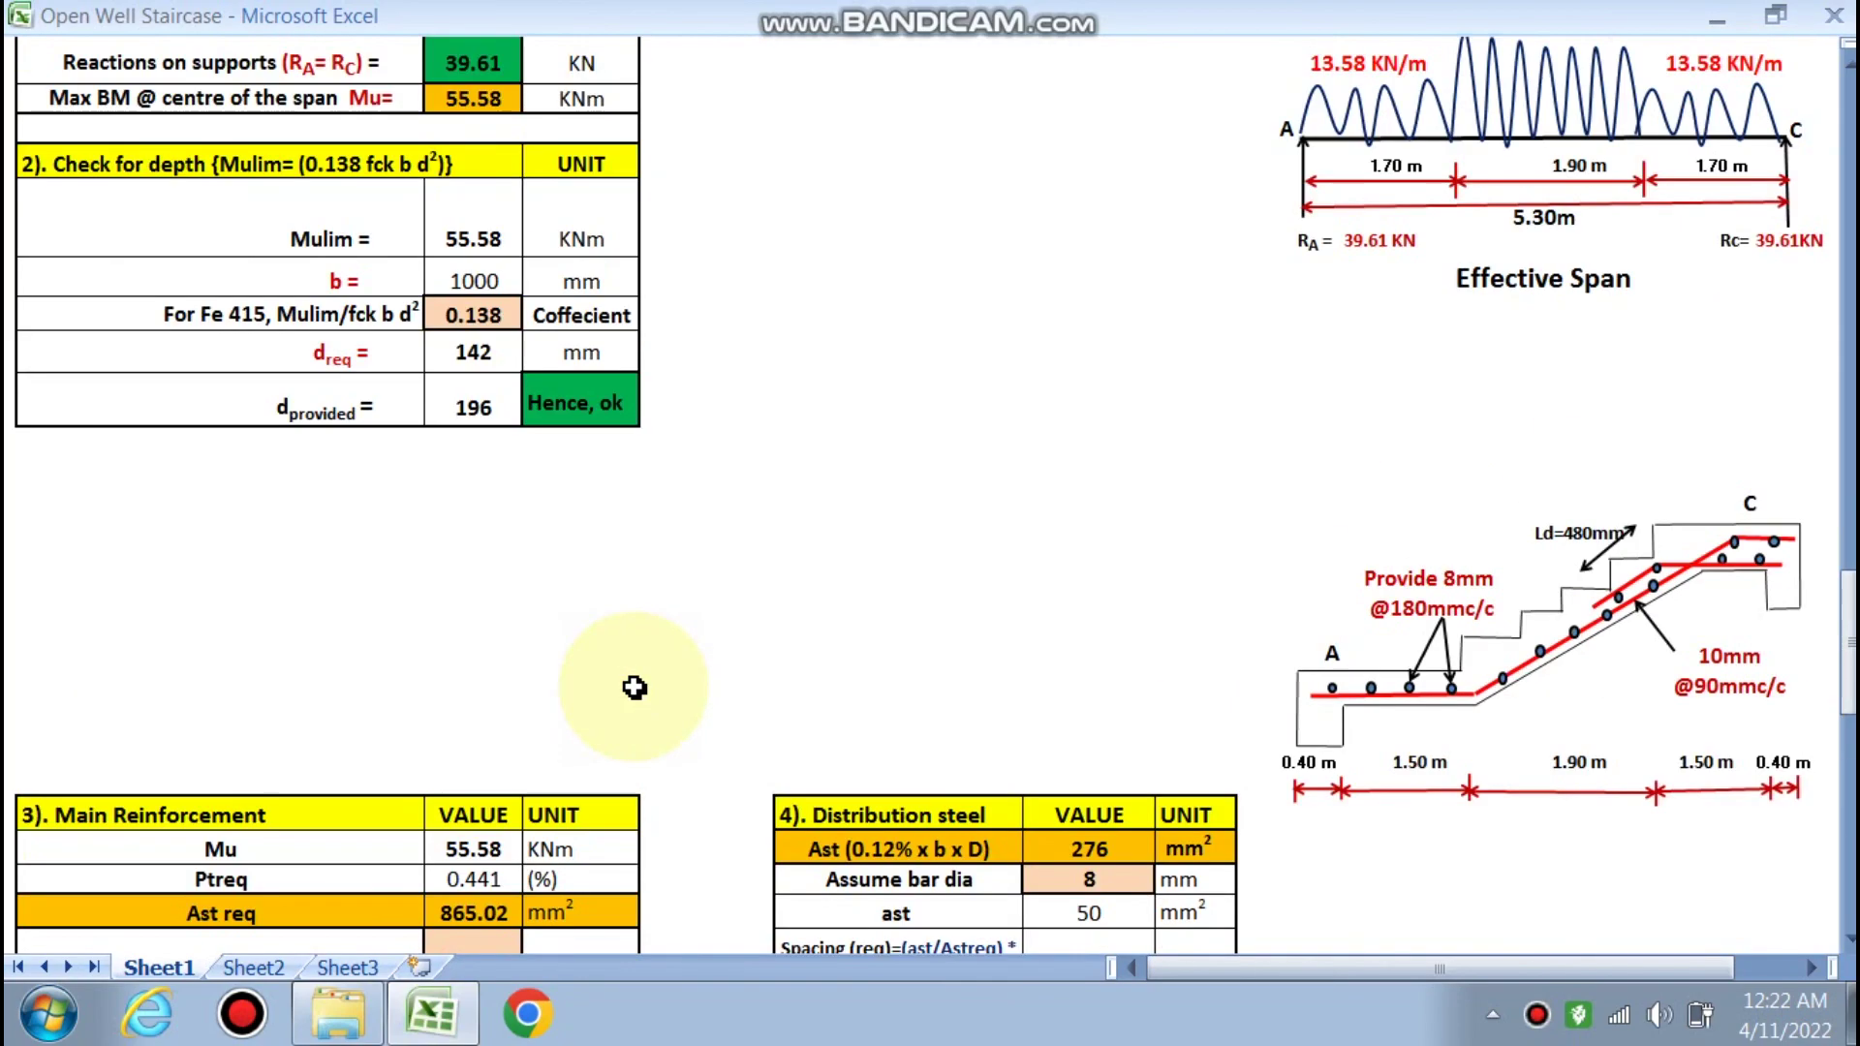
drag(1848, 615, 1848, 165)
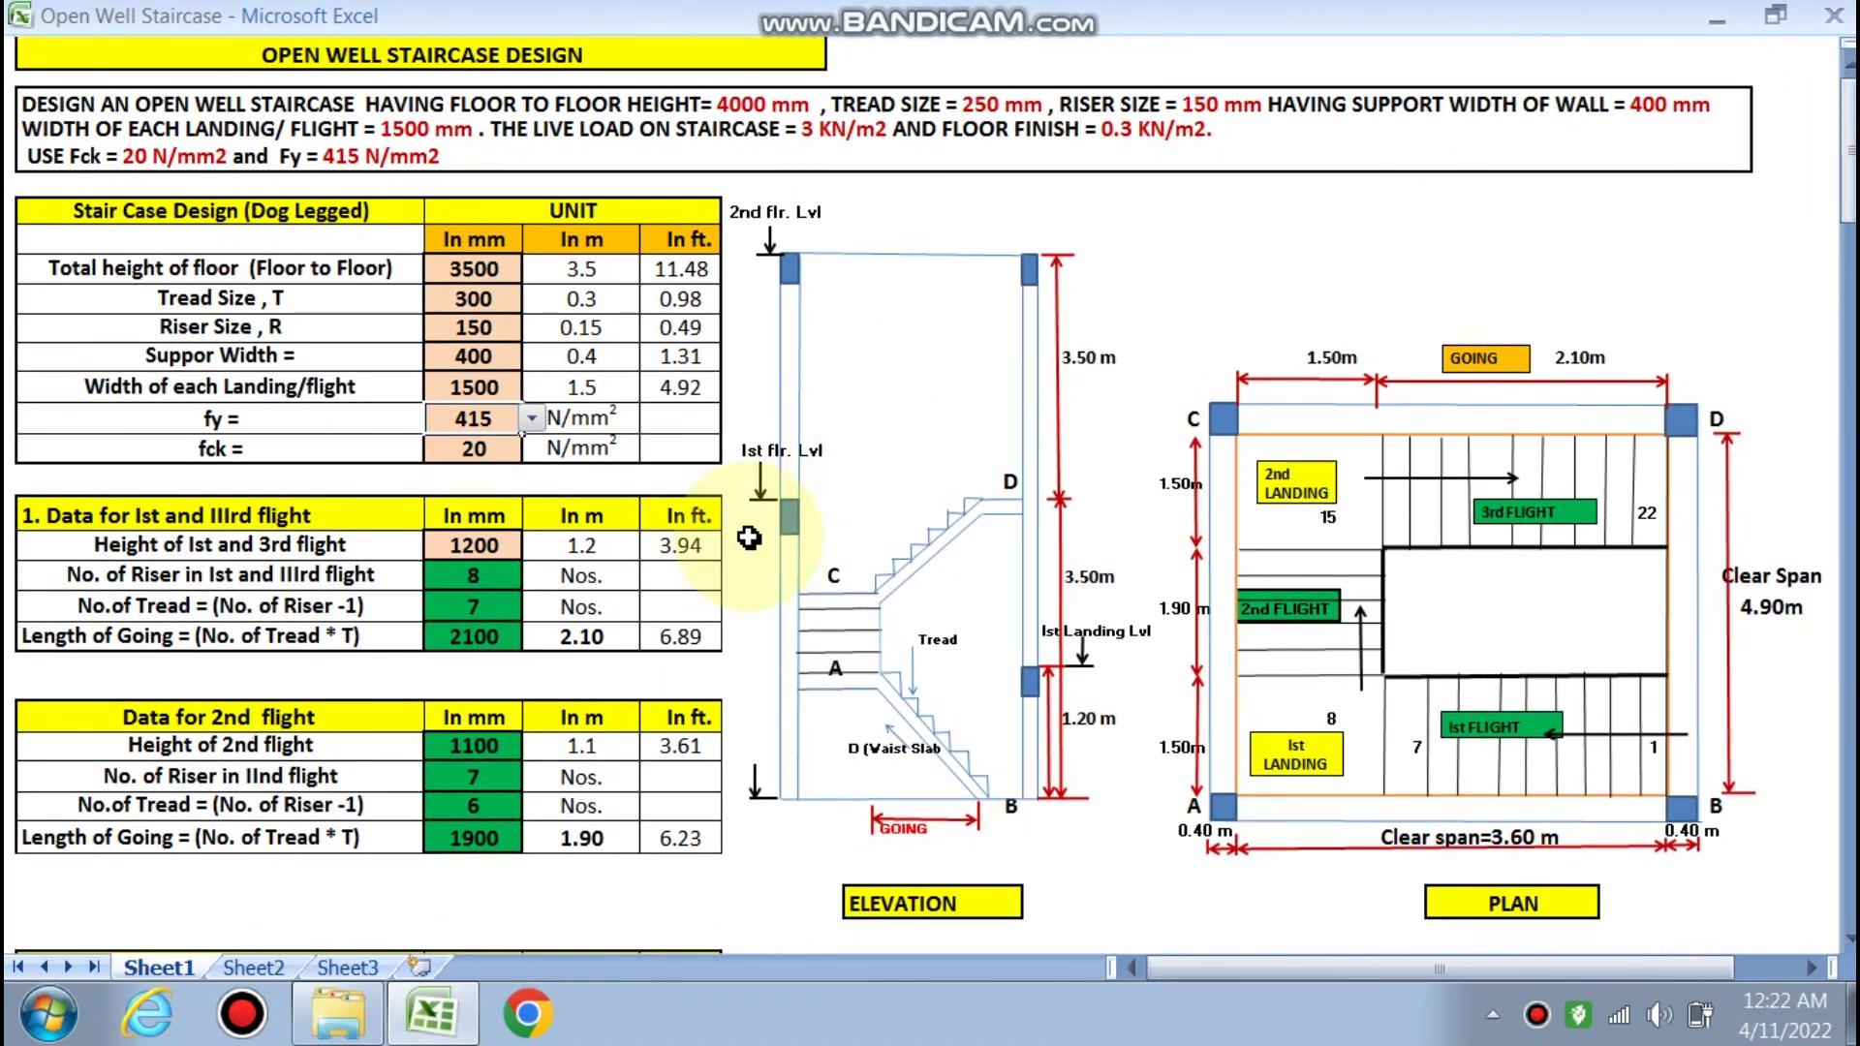